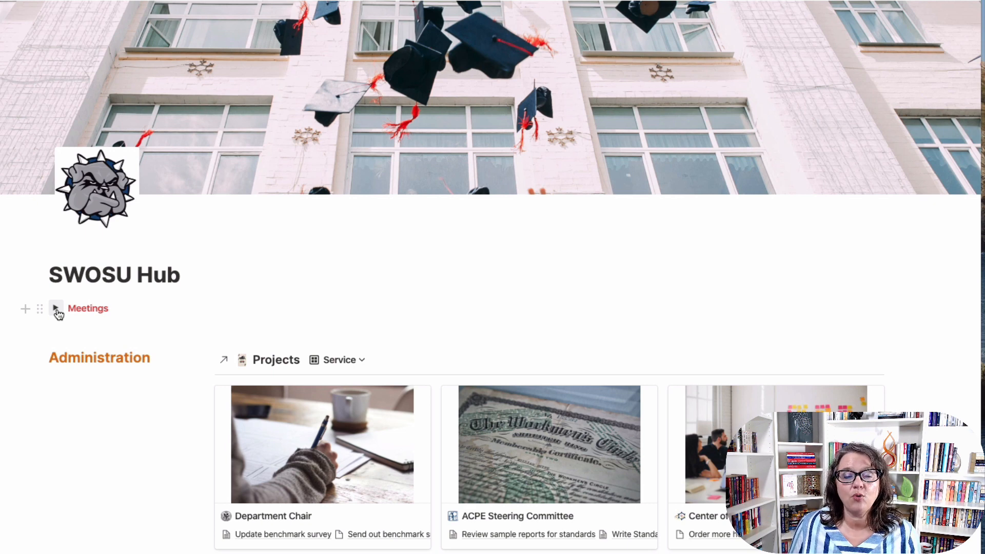
Expand the Meetings toggle and check the calendar's Area-contains-SWOSU filter and Time-ascending sort.
click(56, 308)
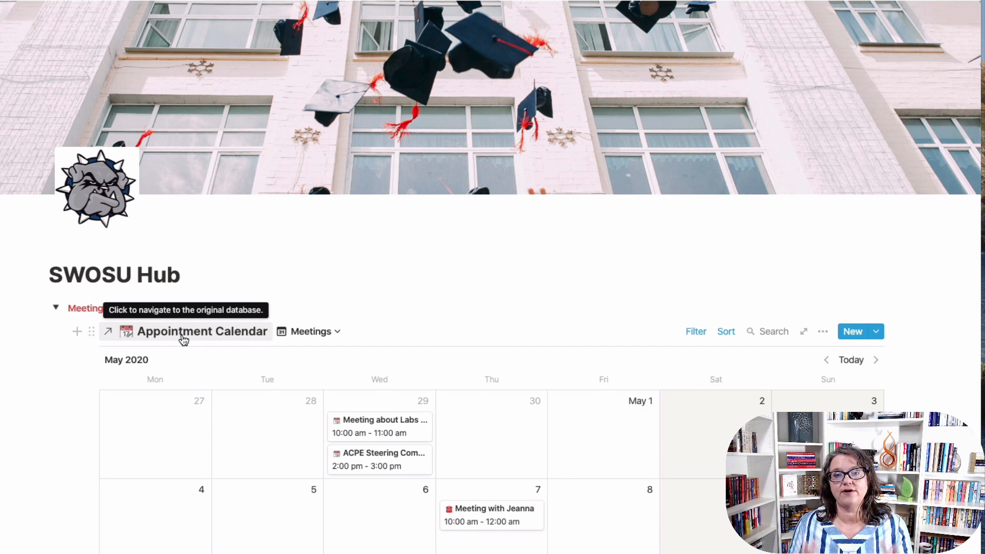
scroll(919, 298, down, 4)
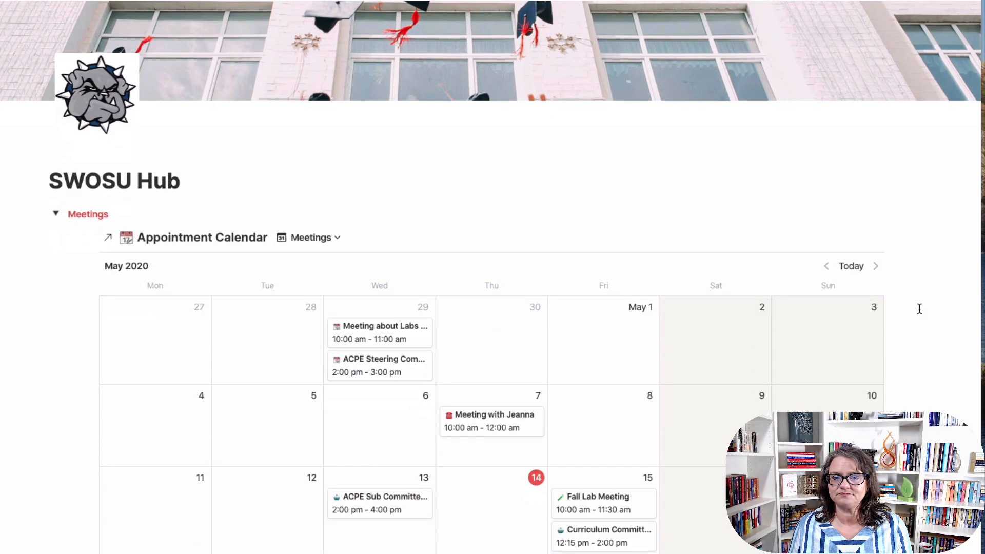
scroll(919, 309, down, 1)
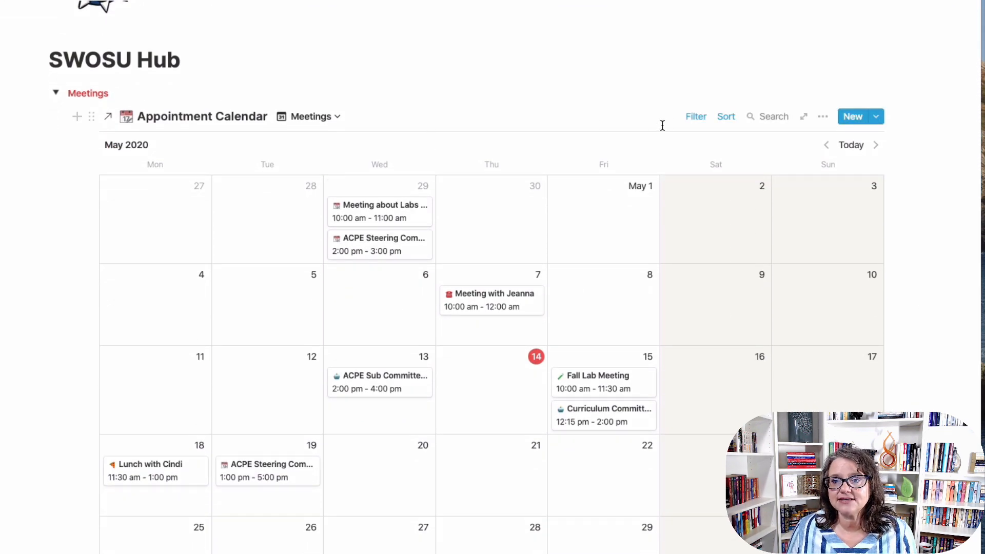
click(700, 118)
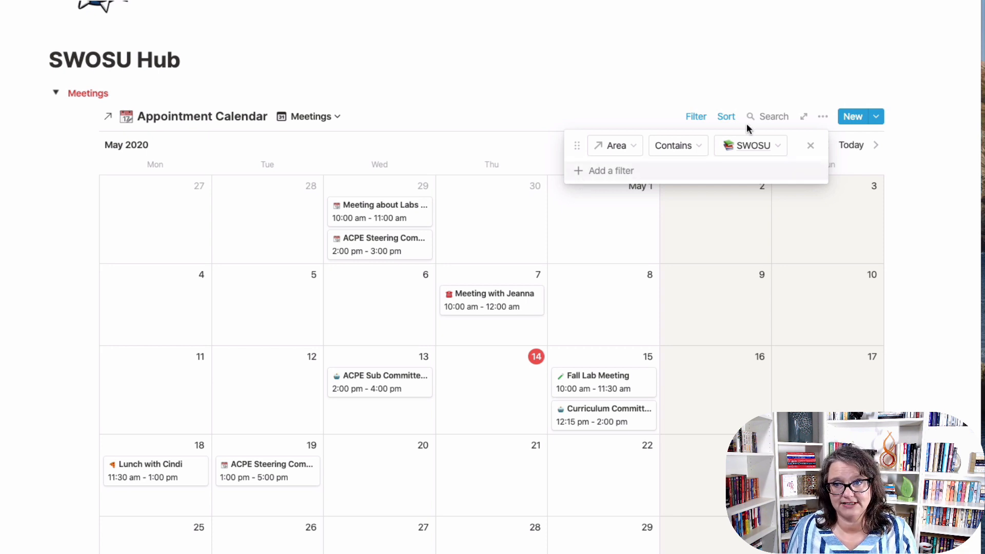
click(726, 117)
click(731, 119)
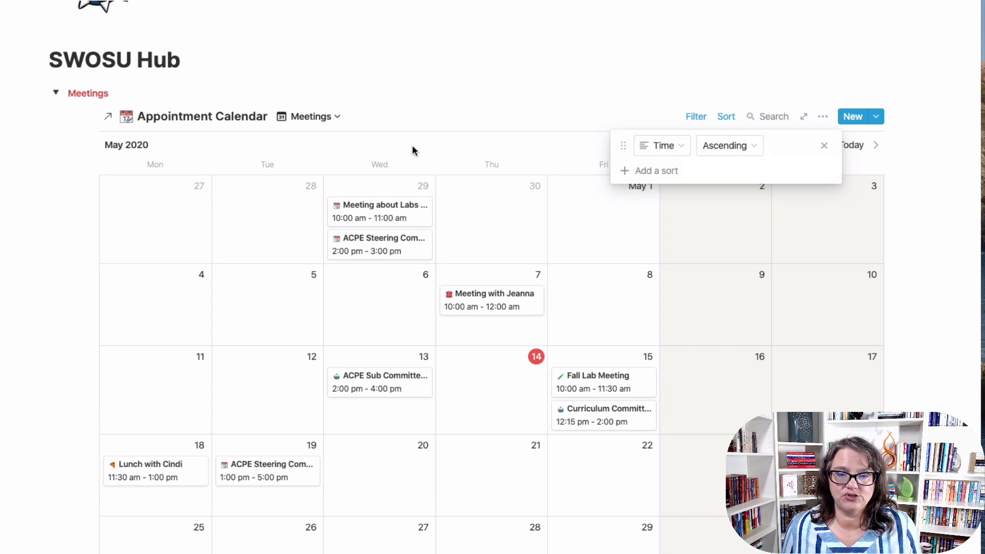
click(464, 83)
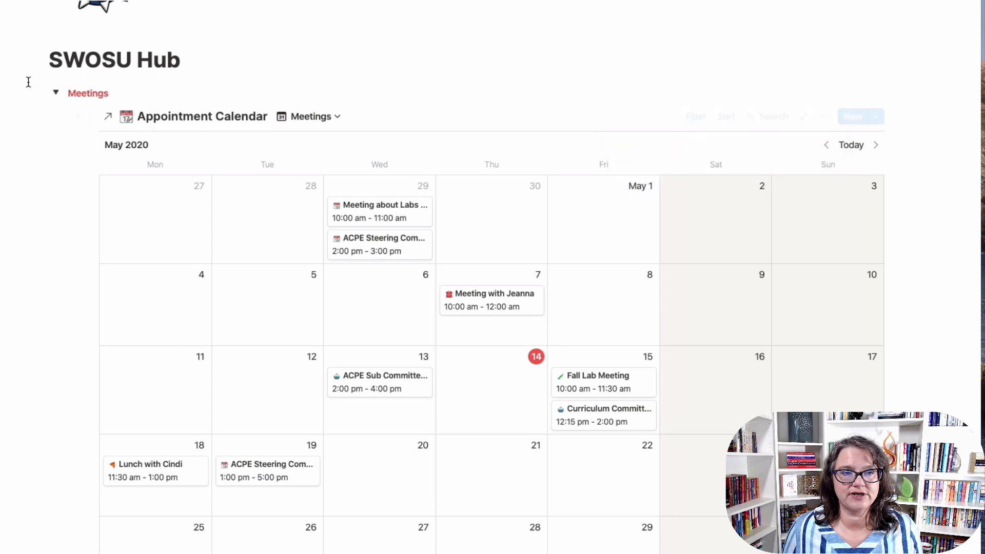
Collapse the Meetings toggle, widen the window, and review the Administration gallery's filter conditions.
click(57, 97)
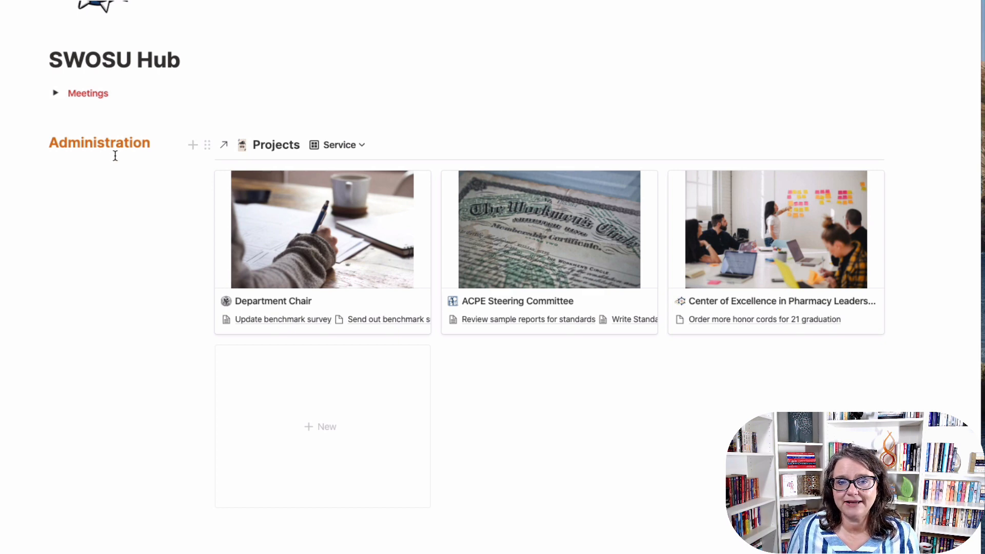
drag(979, 399, 984, 398)
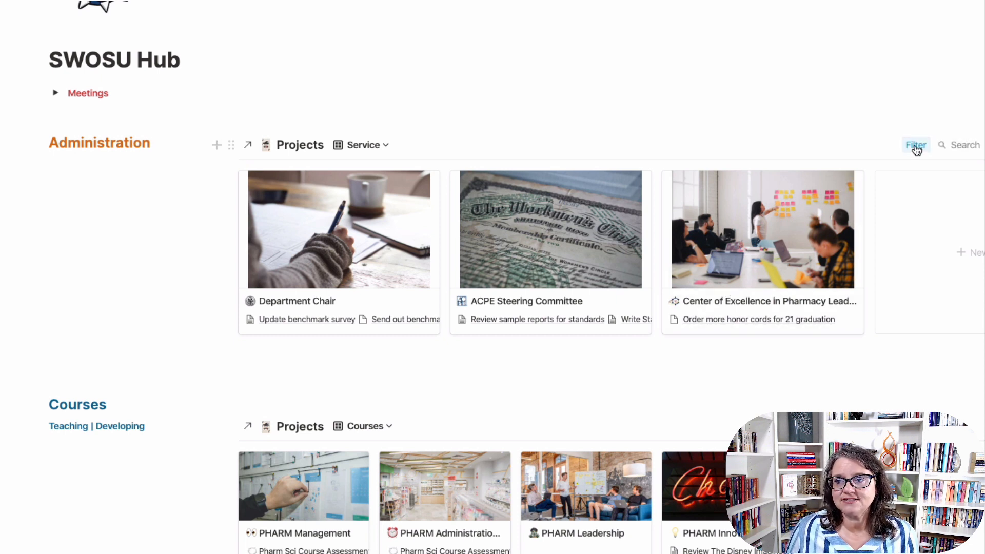
click(915, 147)
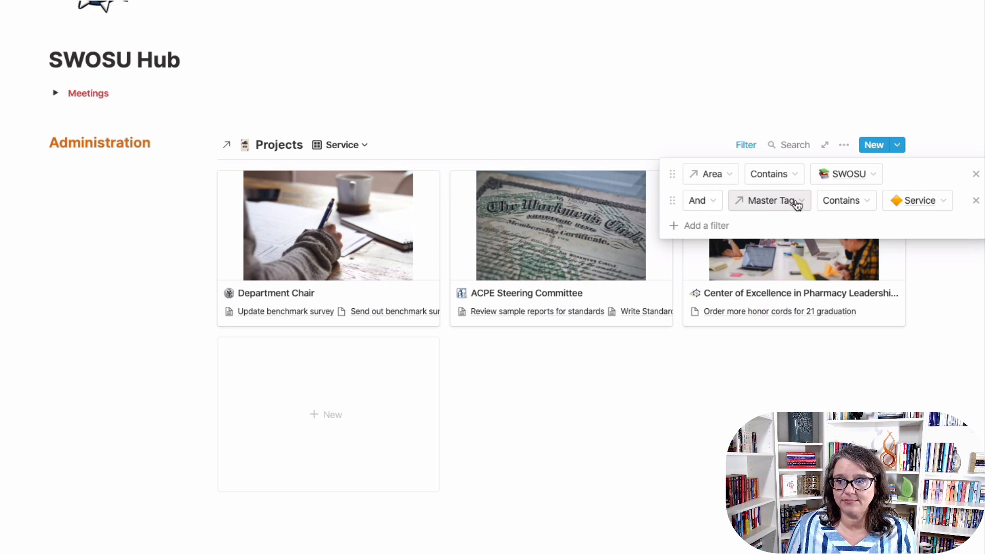
click(378, 365)
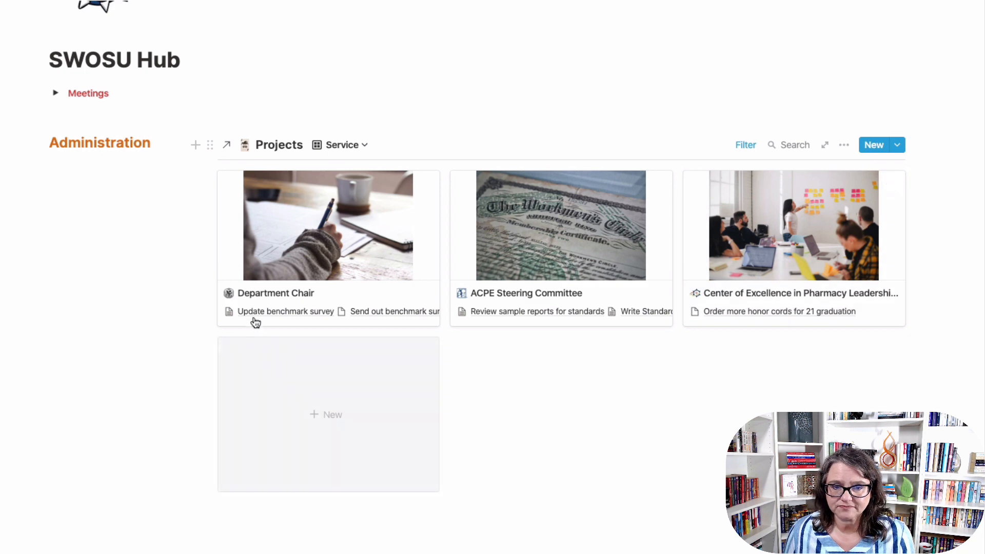
Review which properties the Projects gallery cards display.
click(844, 145)
click(877, 241)
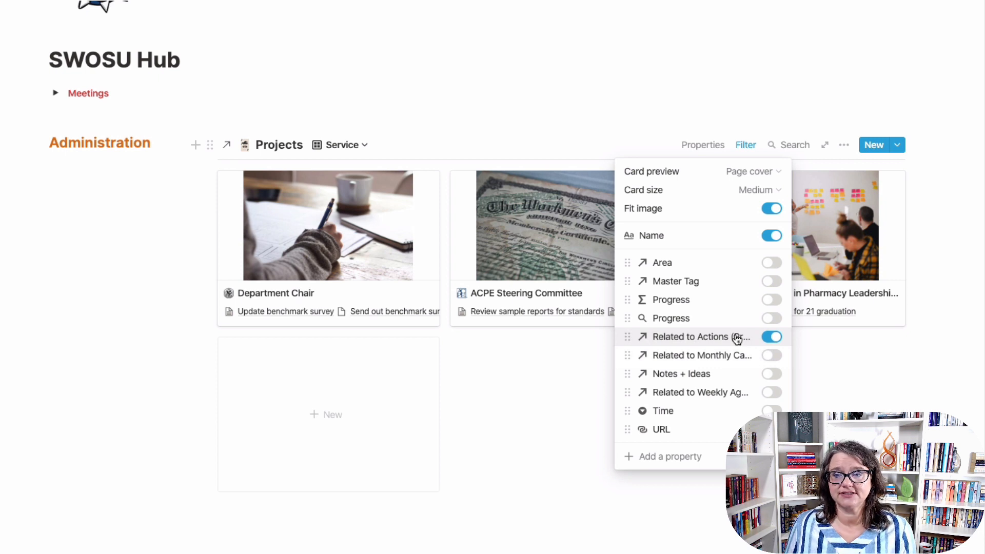
click(531, 396)
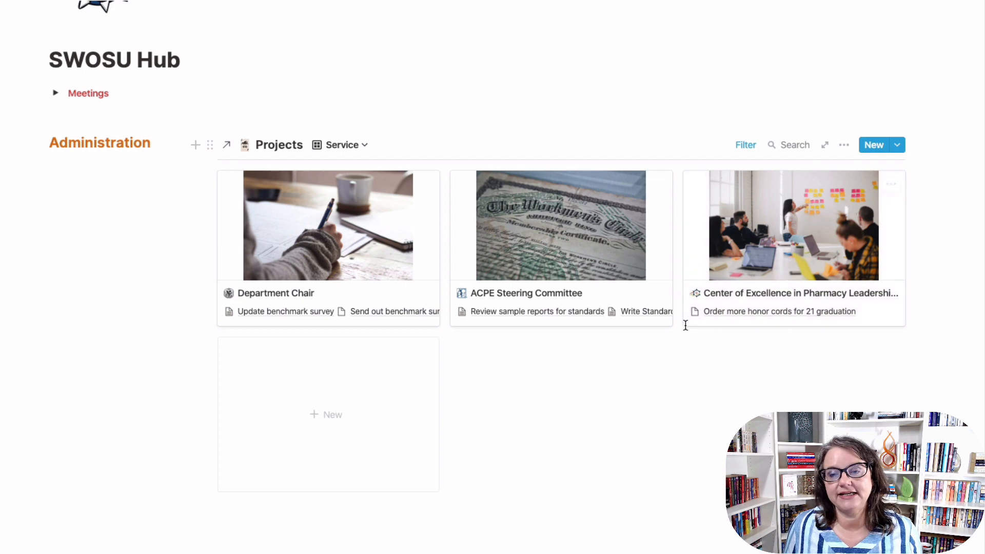
click(589, 257)
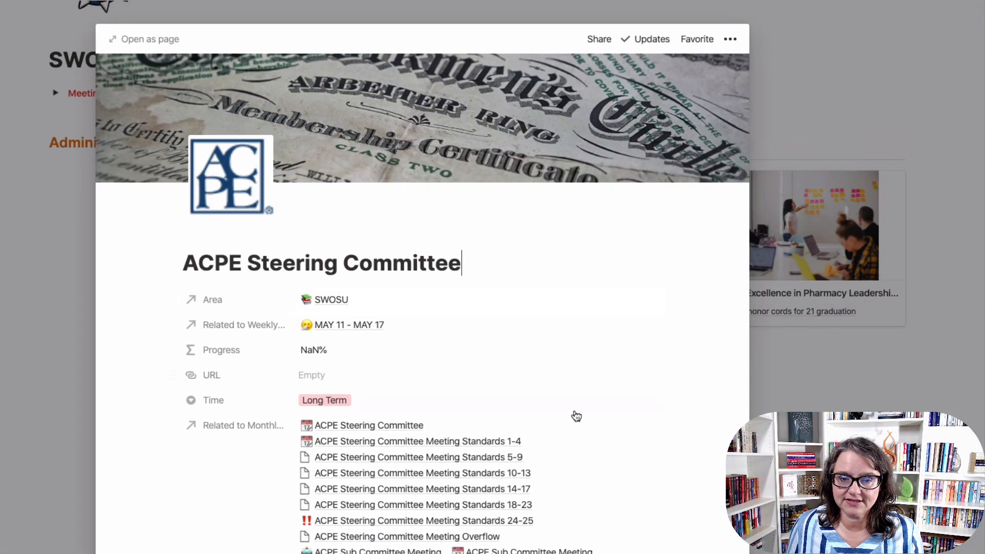
scroll(577, 415, down, 3)
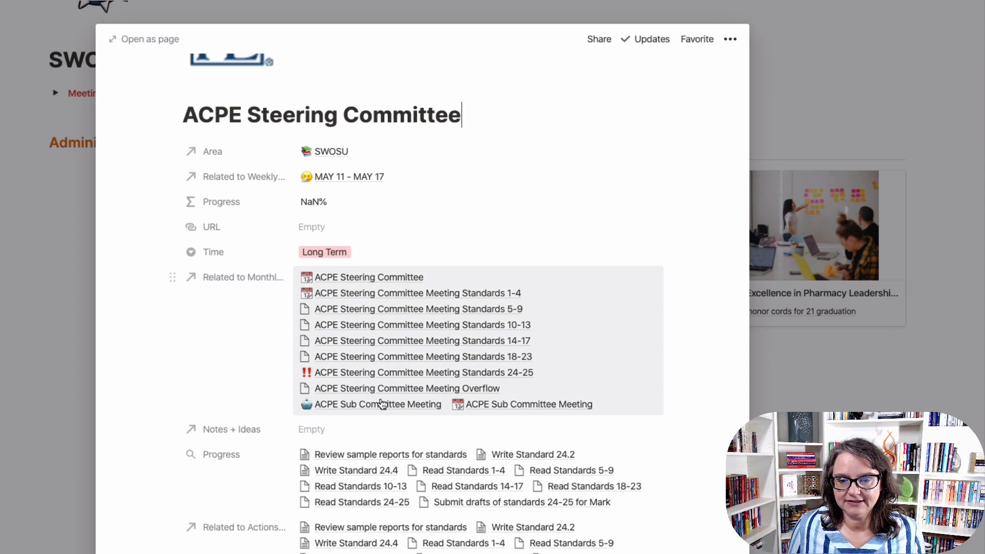
scroll(382, 404, down, 2)
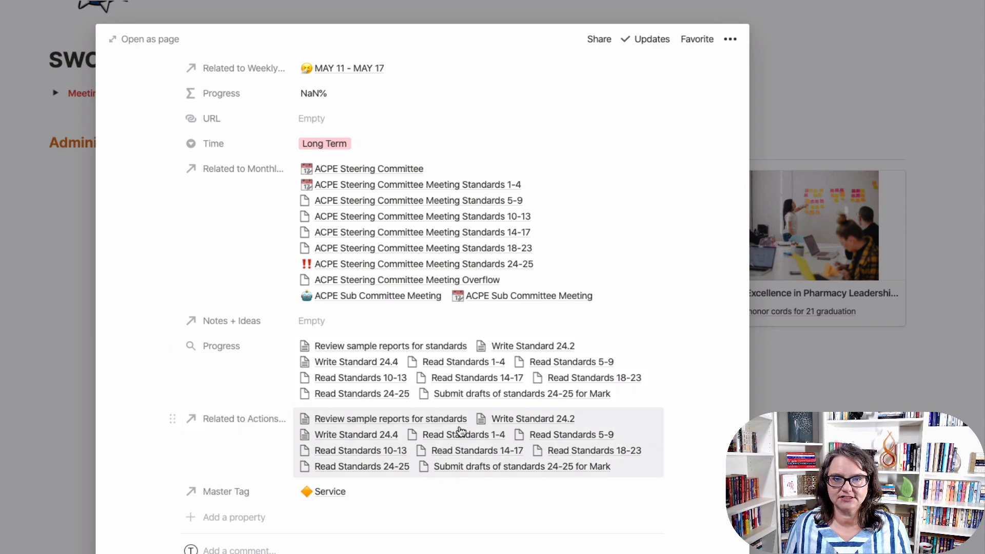
scroll(462, 434, down, 3)
scroll(461, 428, down, 10)
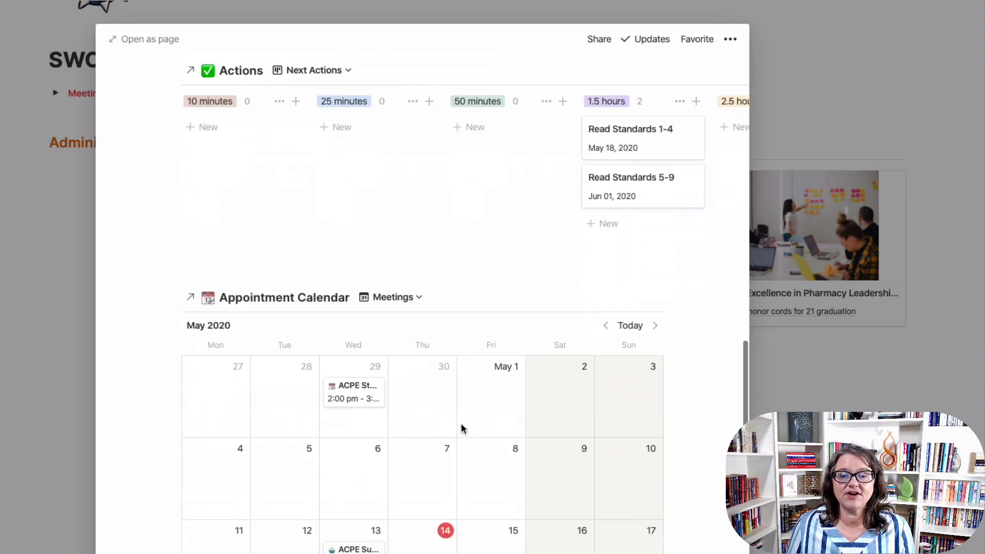
scroll(487, 428, up, 10)
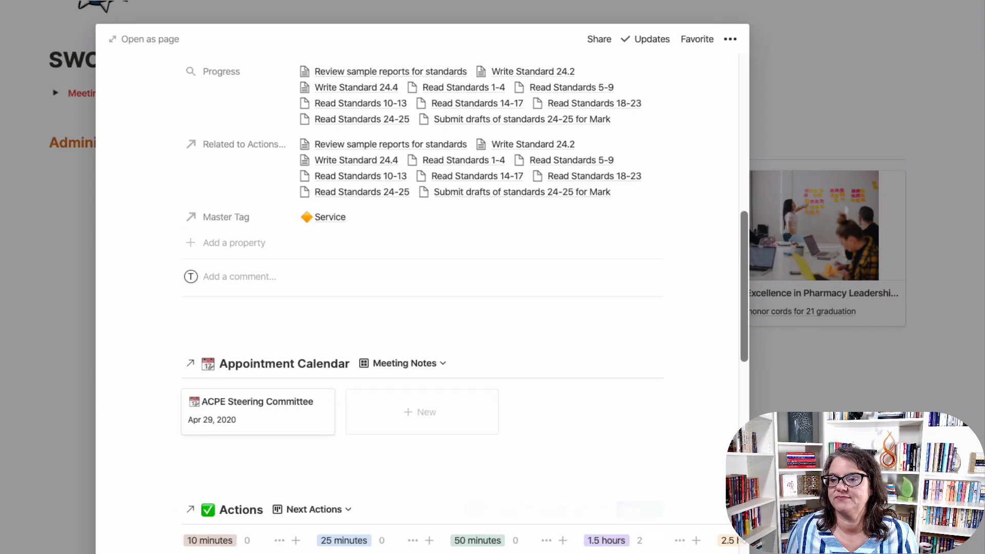
key(Escape)
scroll(495, 411, down, 5)
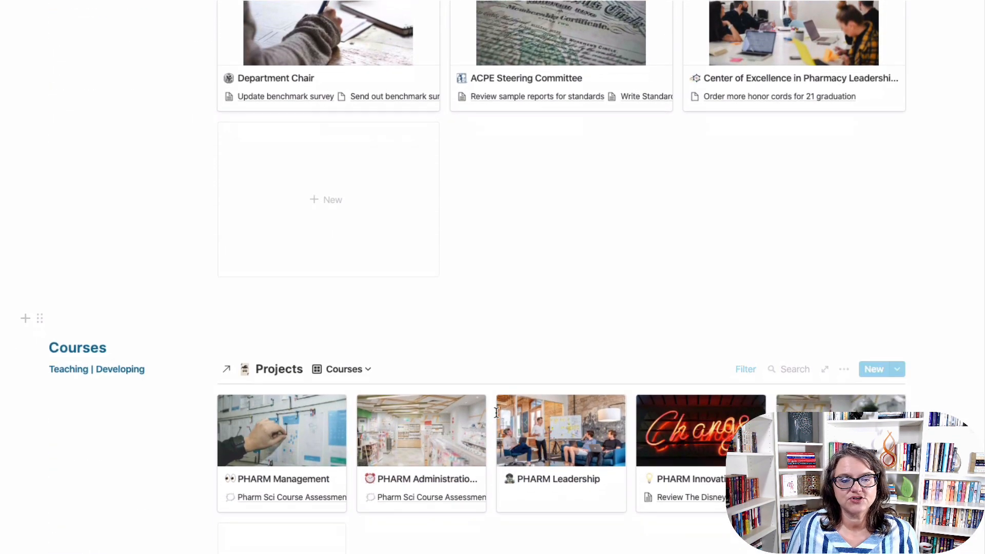
scroll(495, 410, up, 5)
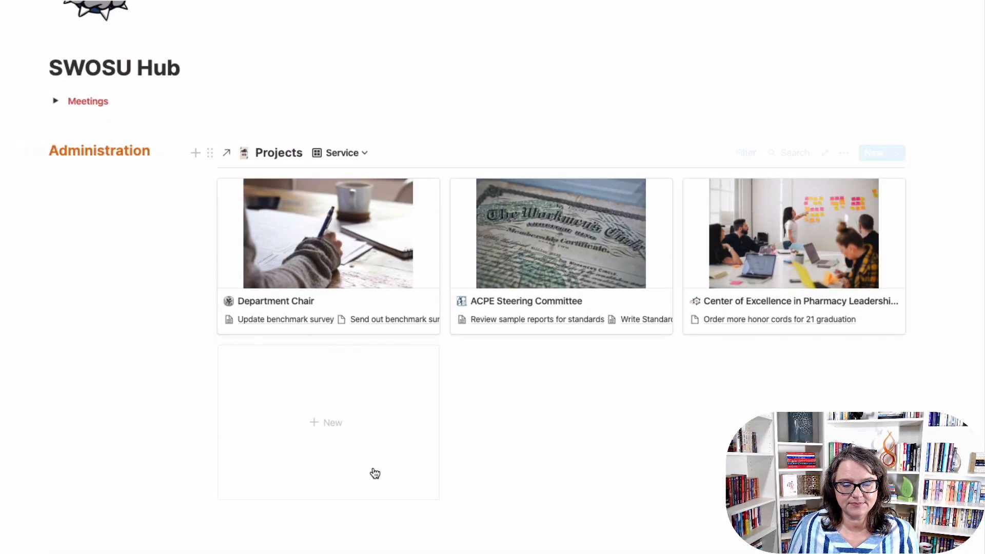
scroll(462, 517, down, 8)
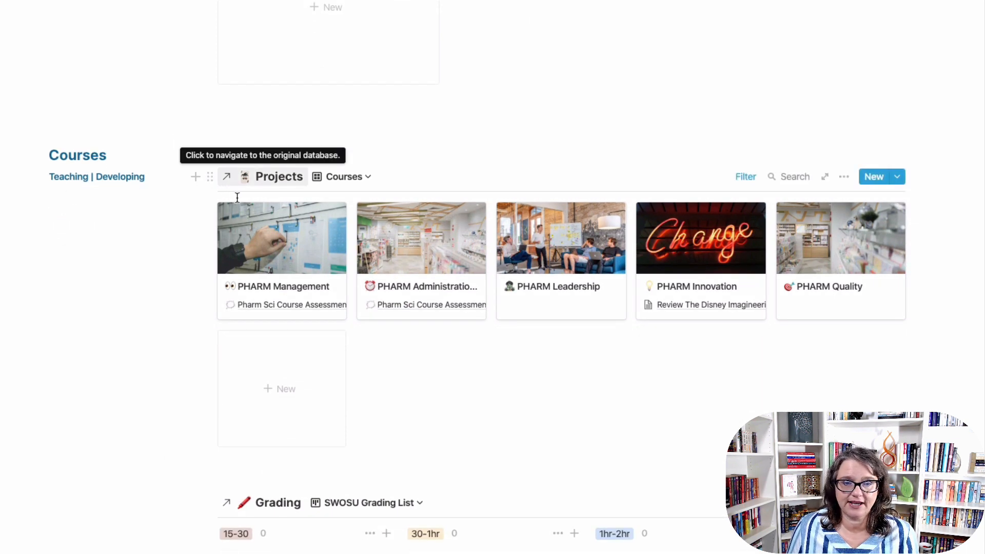
click(745, 182)
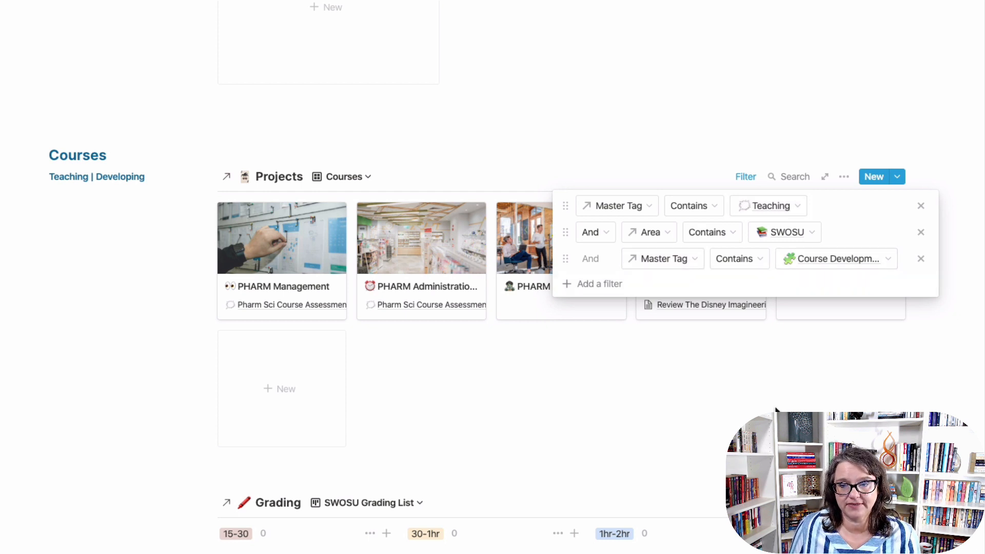
click(607, 402)
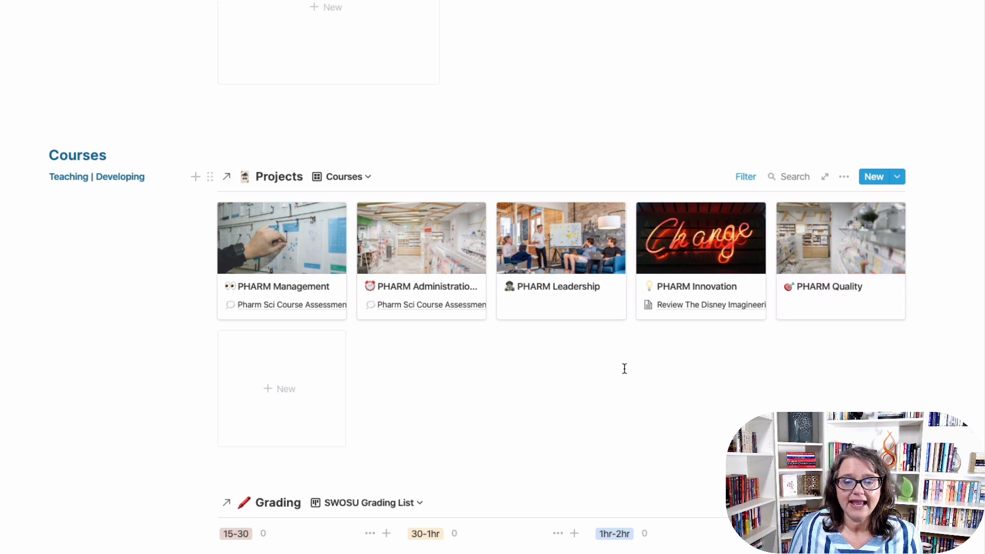
scroll(622, 369, down, 3)
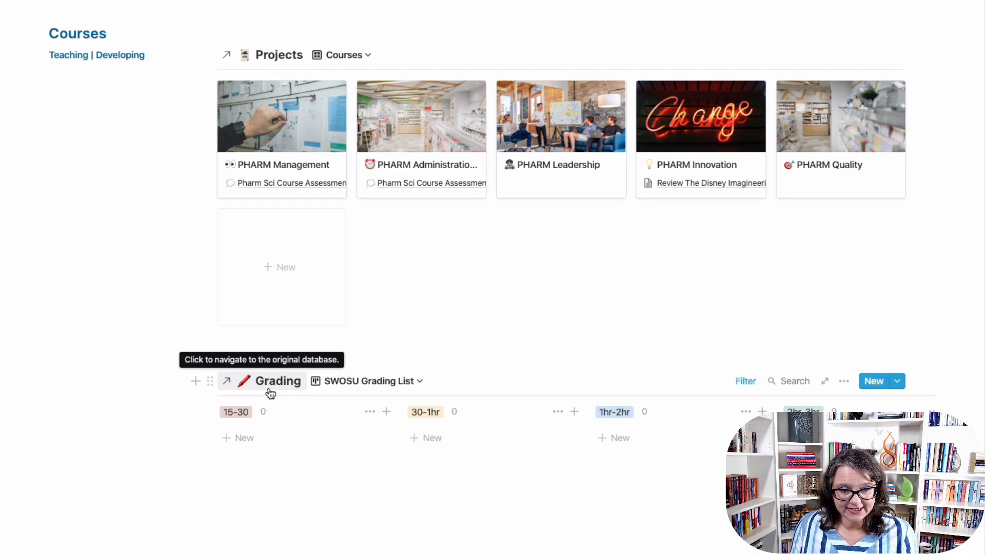
scroll(684, 333, down, 1)
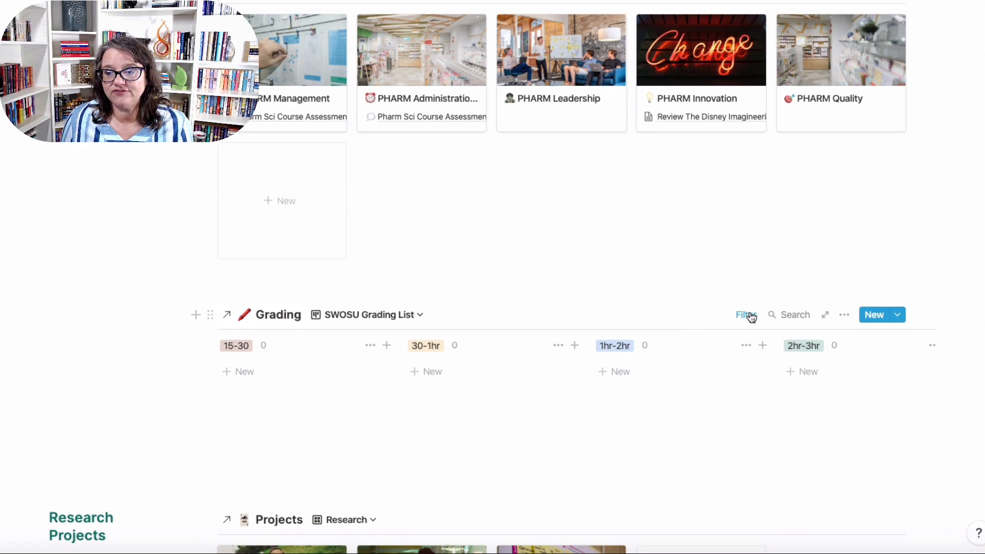
click(747, 315)
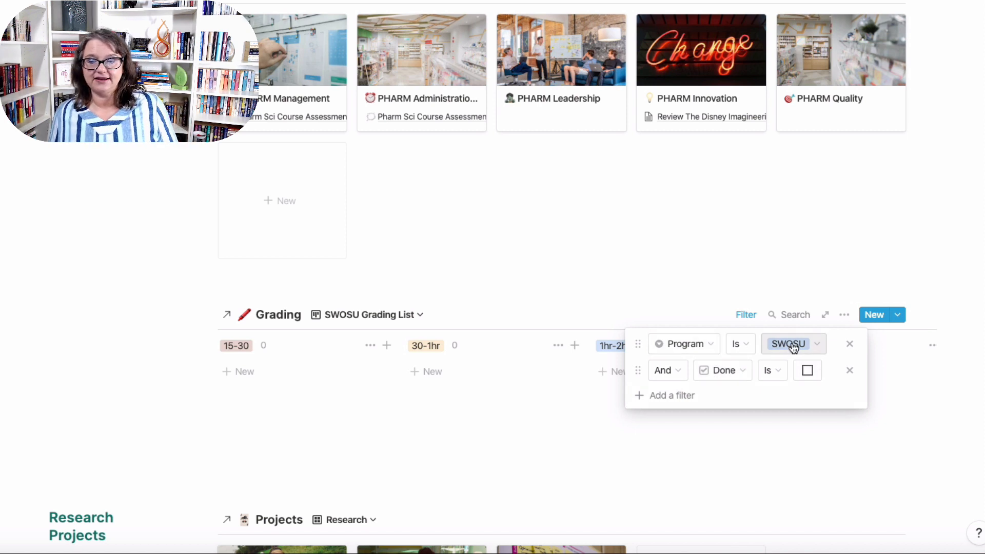
click(785, 447)
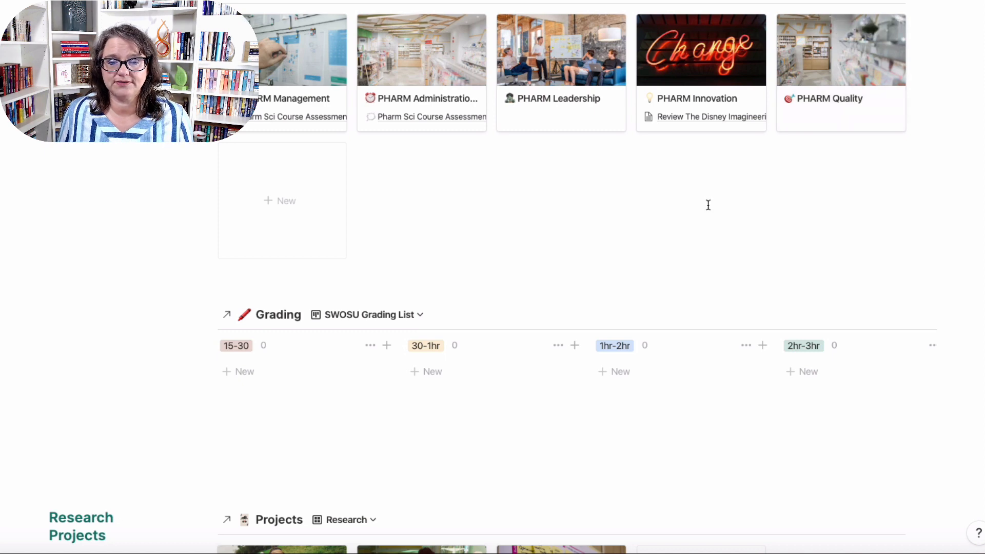
scroll(707, 205, down, 9)
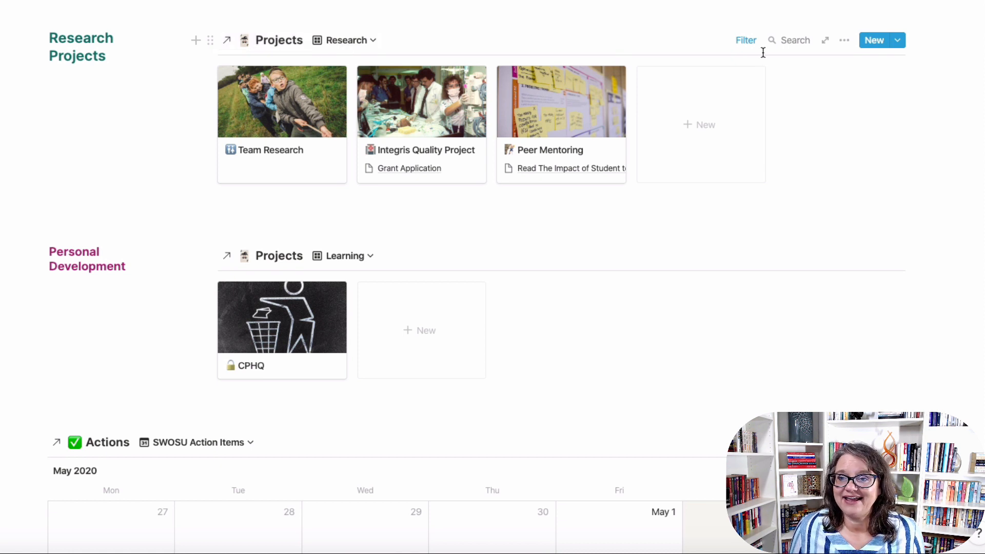
Add an Area contains SWOSU filter to the Research projects view.
click(746, 41)
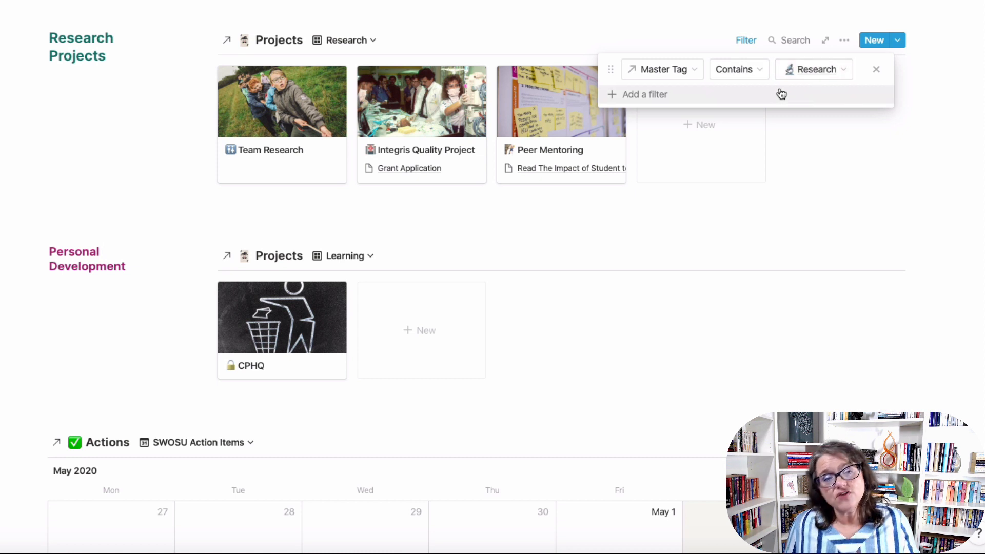
click(660, 97)
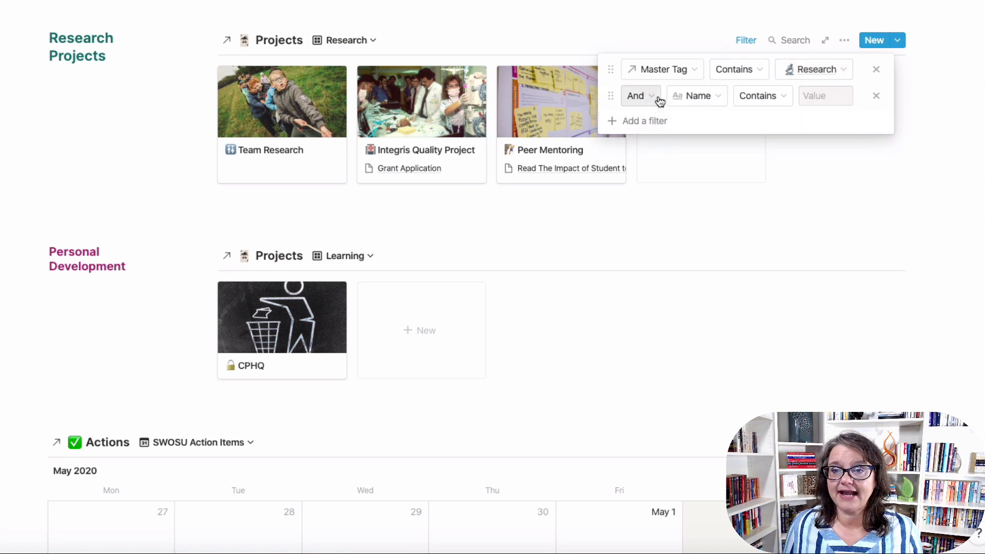
click(694, 97)
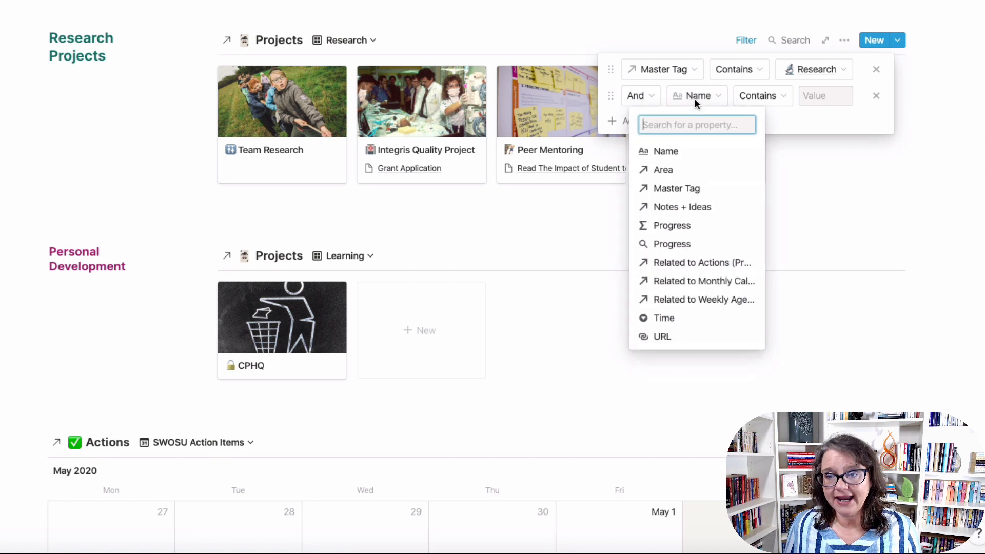
click(681, 169)
click(807, 95)
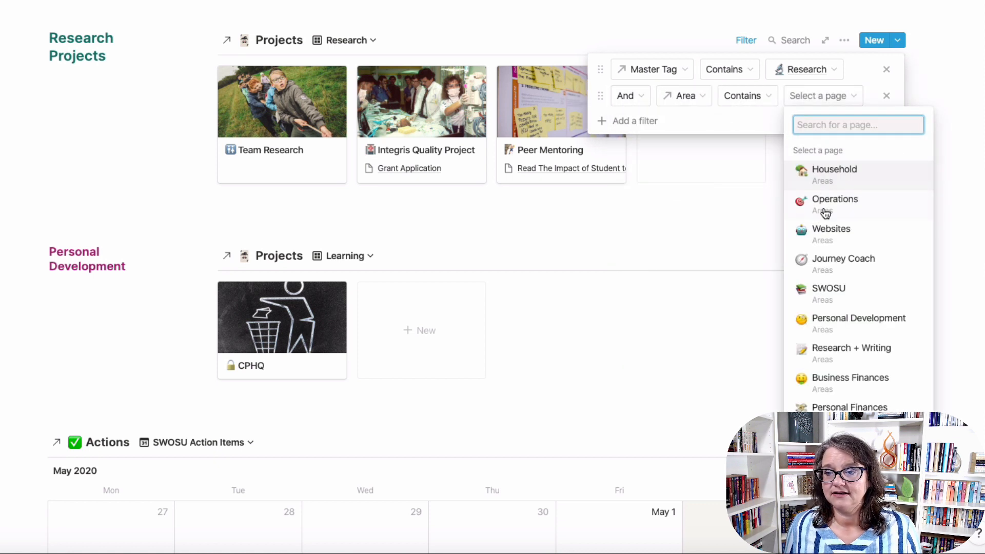
click(827, 289)
click(801, 205)
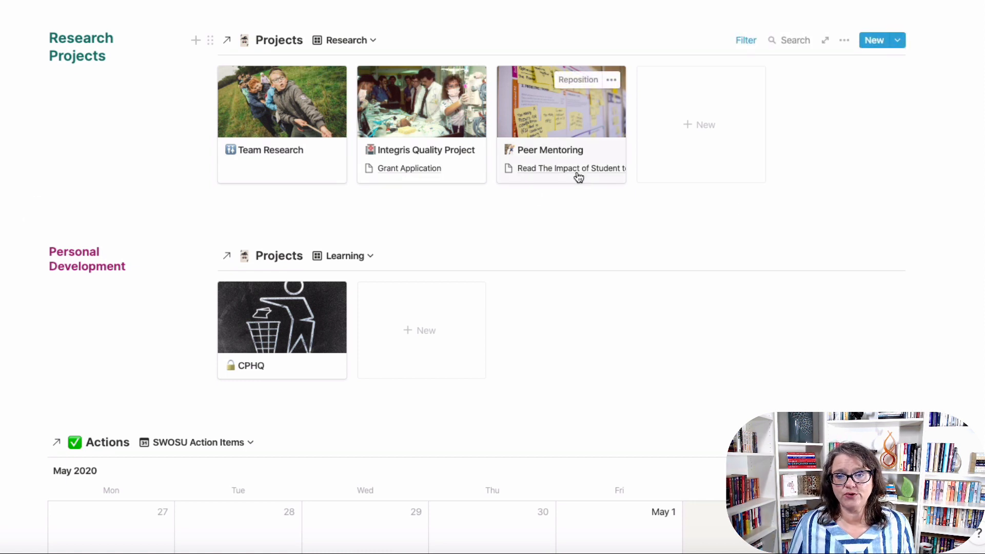
Scroll down and review the Personal Development view's filters.
scroll(572, 365, down, 3)
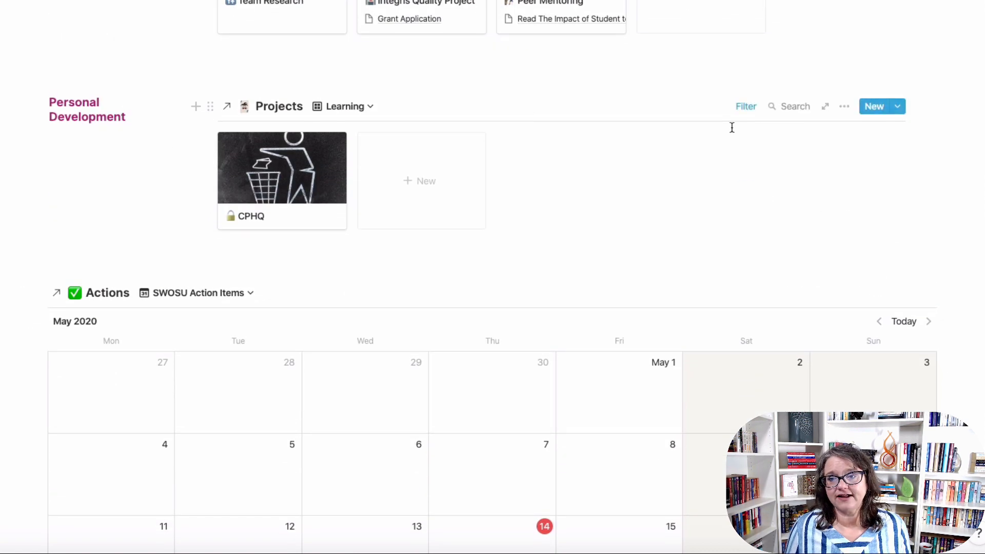
click(748, 107)
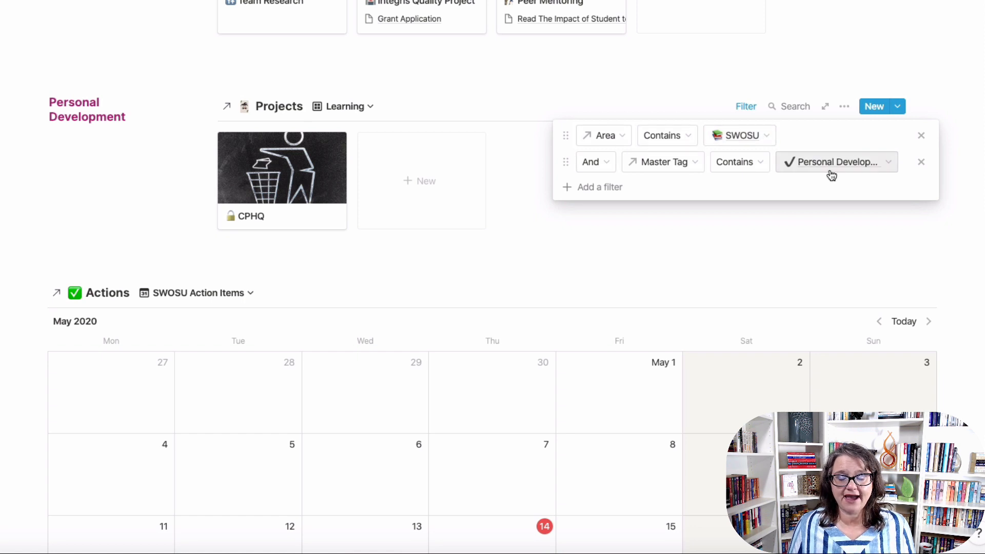
click(661, 261)
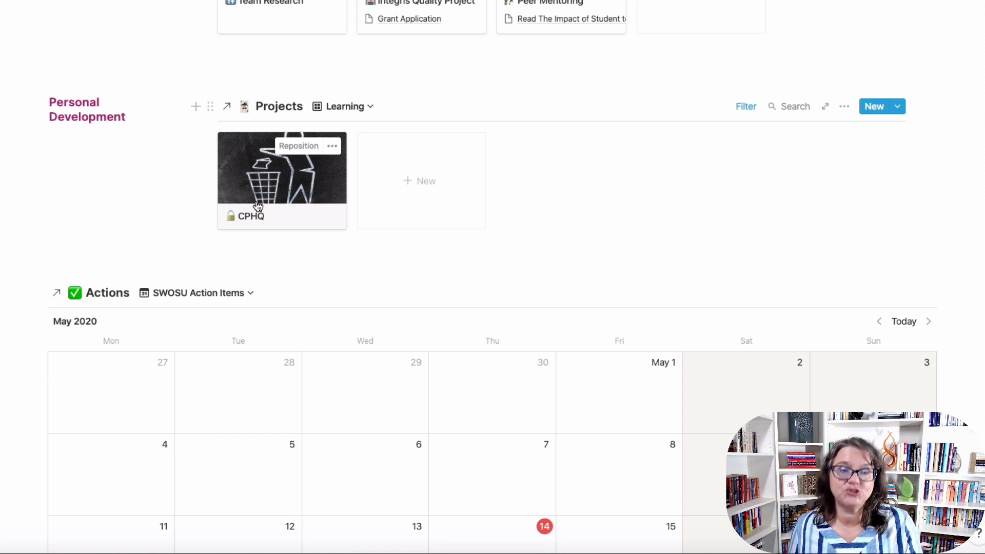
scroll(262, 221, down, 5)
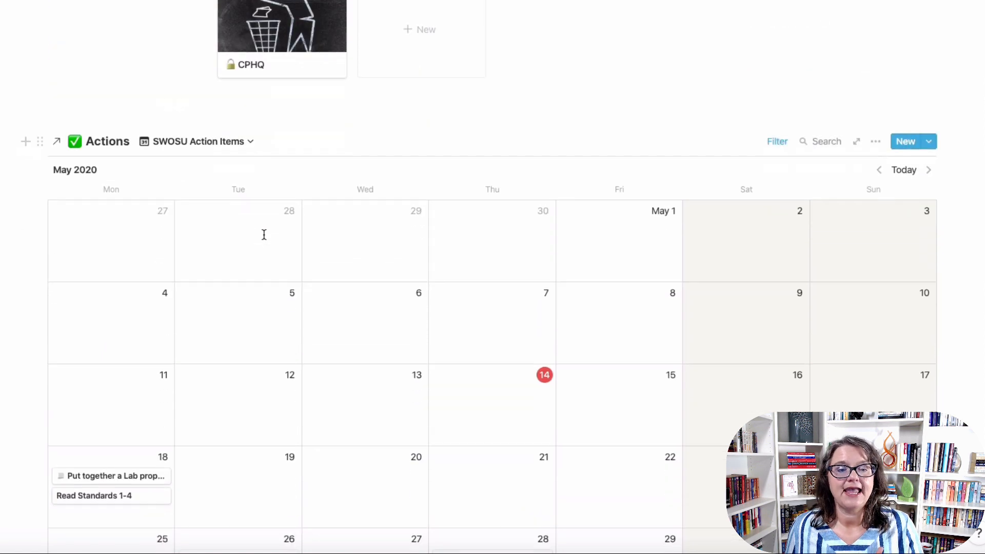
scroll(247, 232, down, 2)
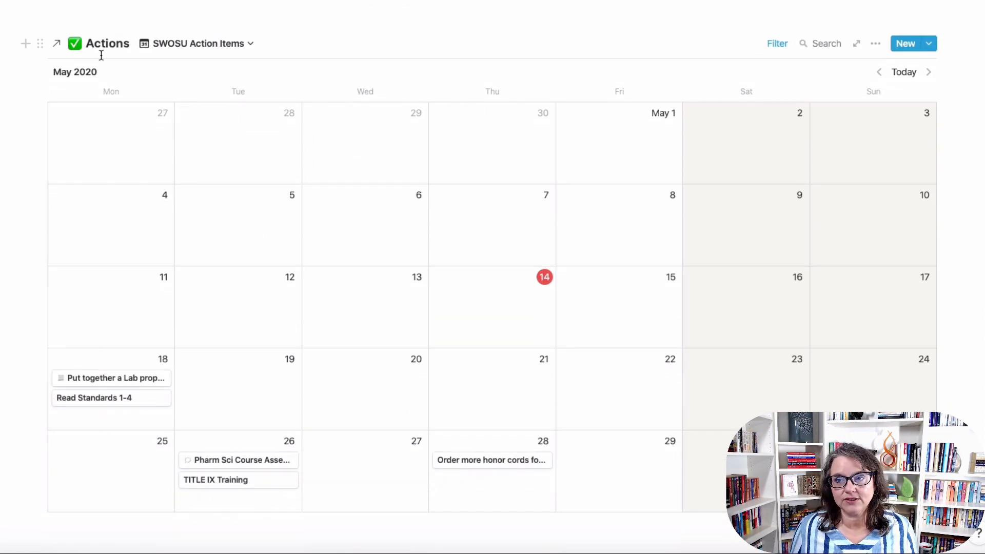
click(769, 45)
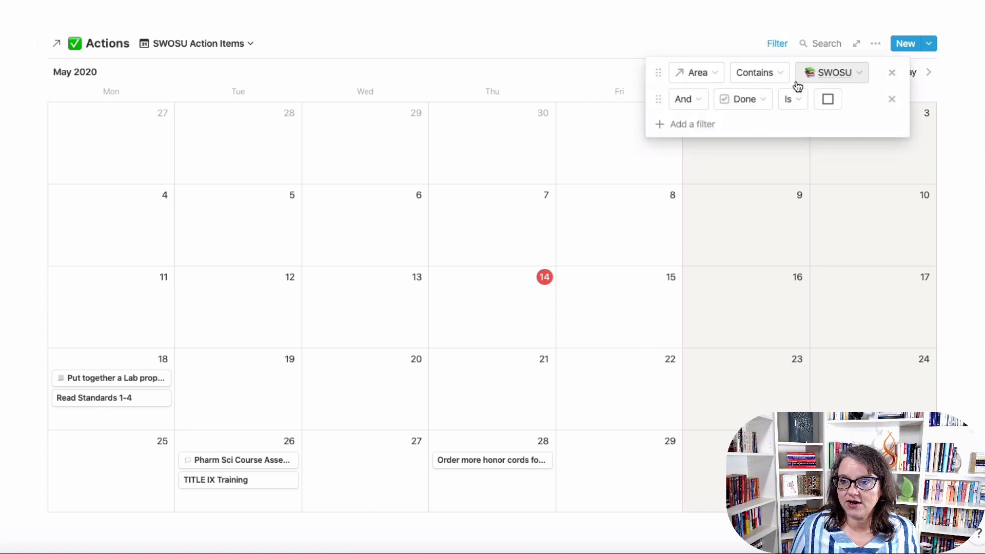
click(526, 59)
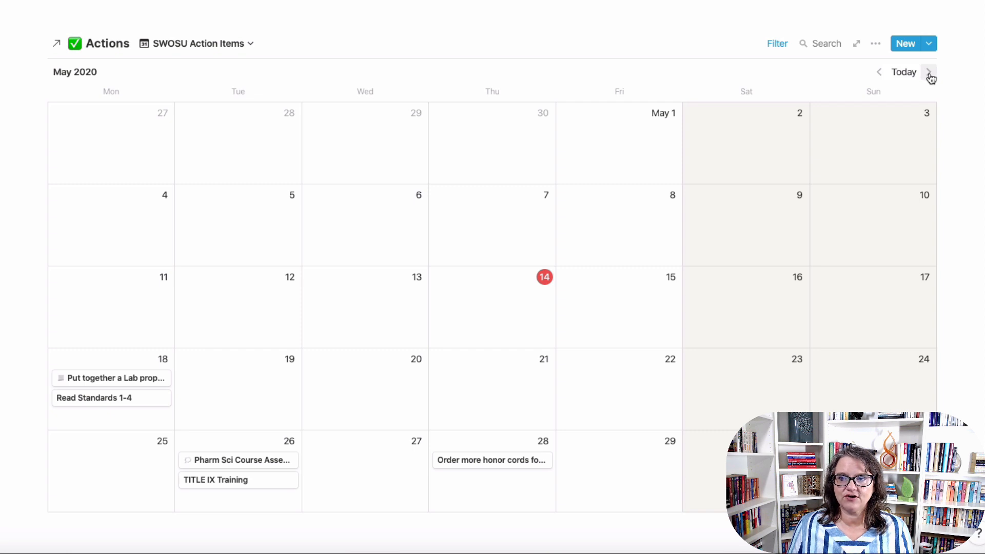
click(929, 73)
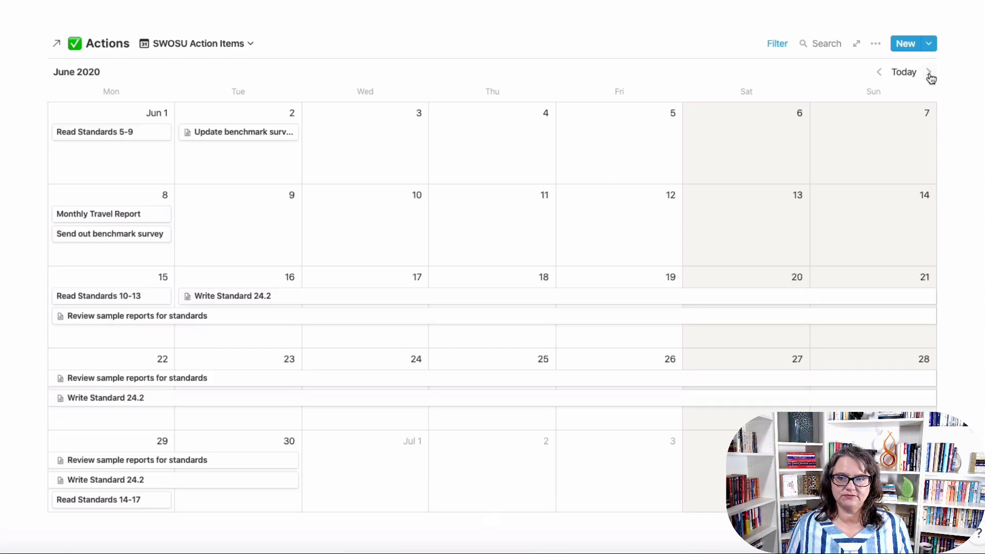
click(929, 73)
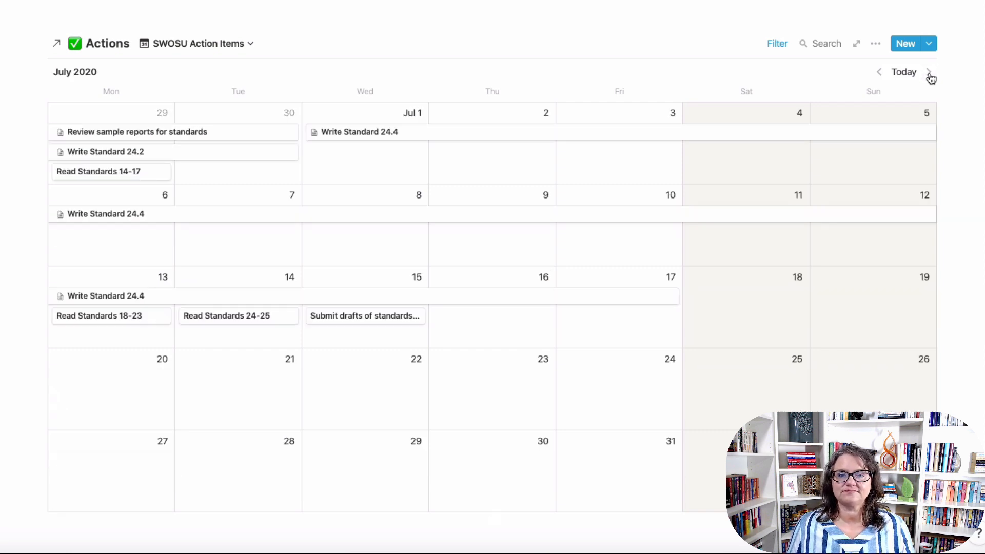
click(880, 76)
click(880, 75)
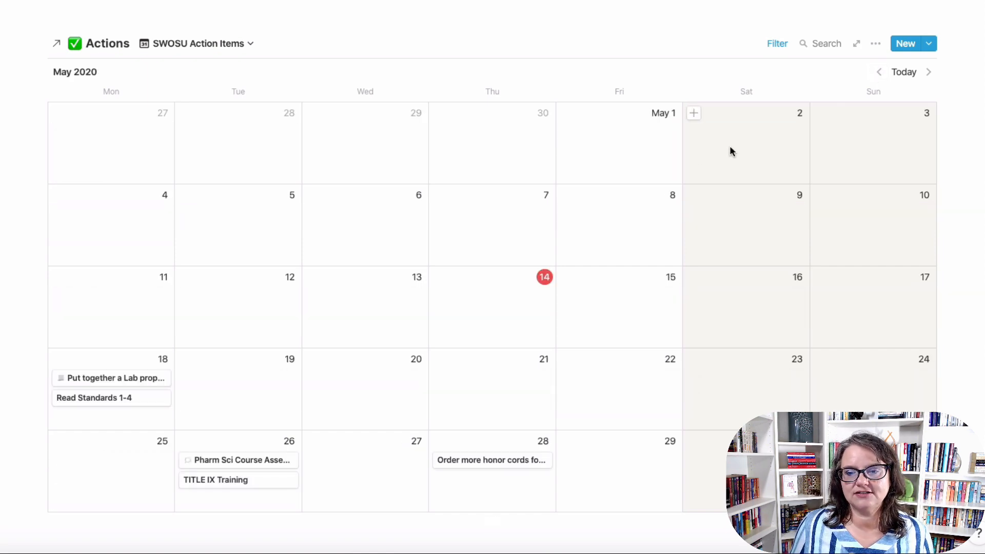
scroll(564, 196, up, 4)
scroll(565, 196, up, 9)
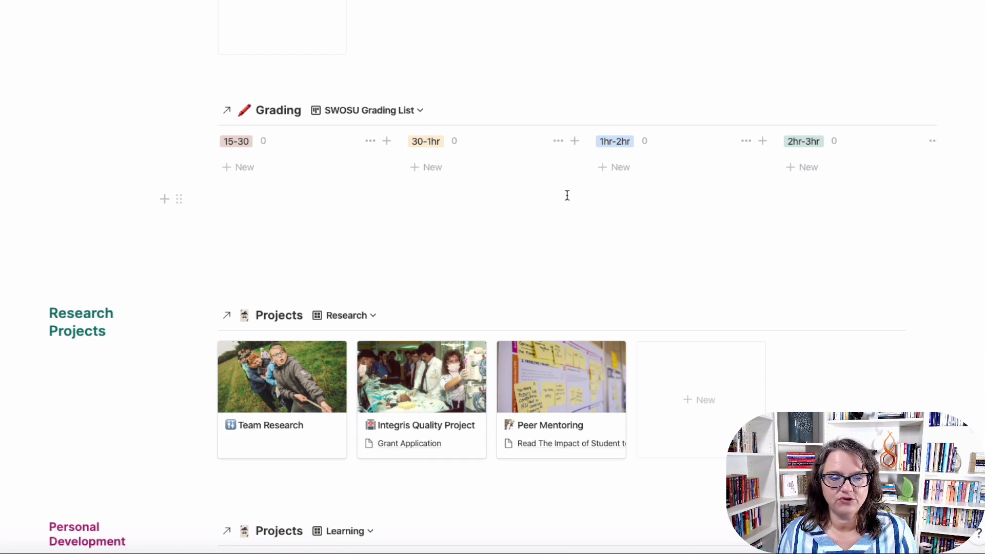
Scroll to the top and switch from the SWOSU Hub to the template workspace.
scroll(567, 195, up, 10)
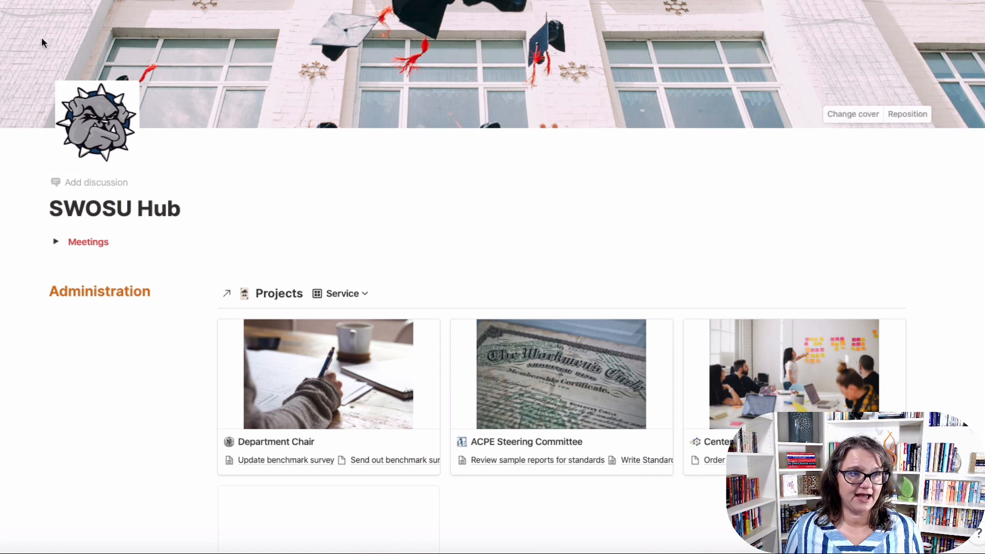
click(0, 0)
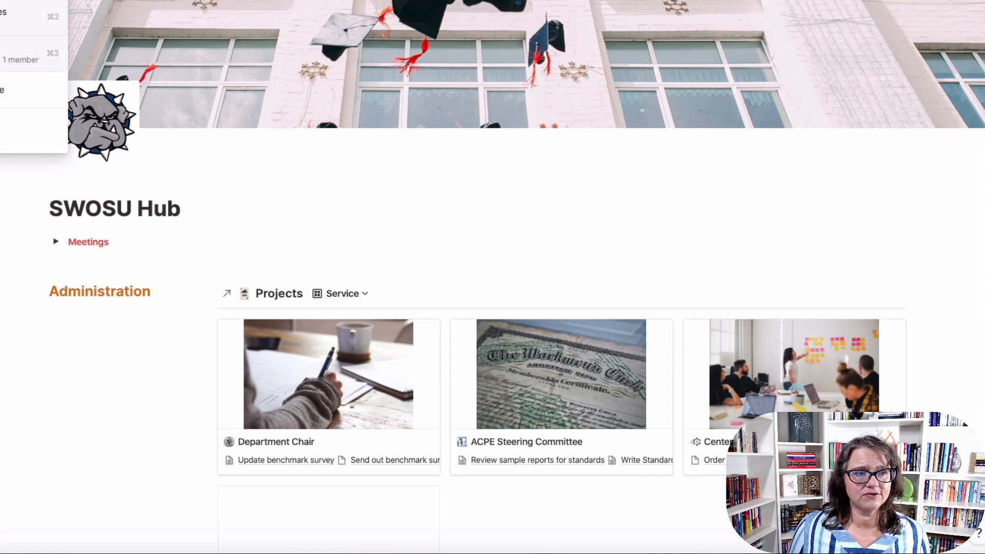
click(3, 17)
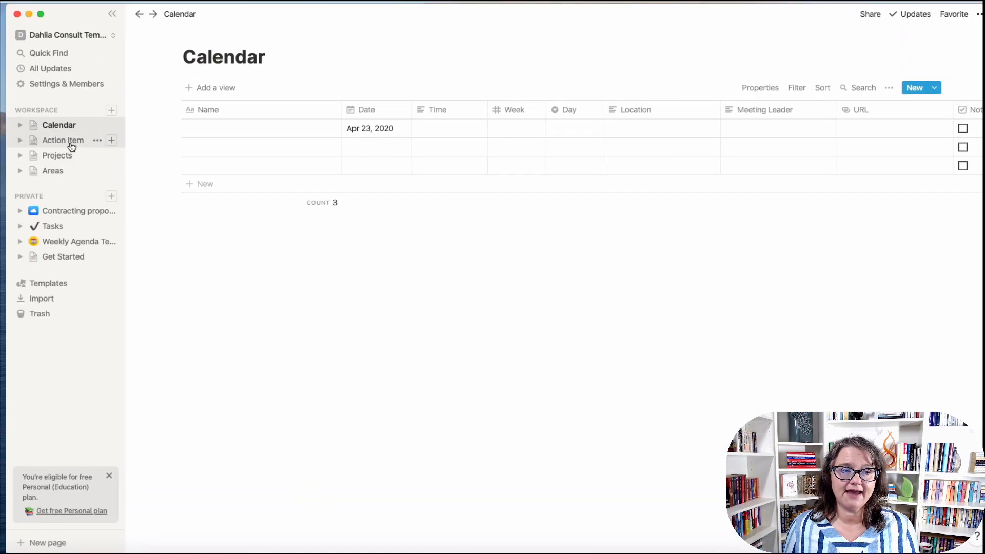
Add 'Doctorate Degree' as the fifth row of the Areas database.
click(66, 178)
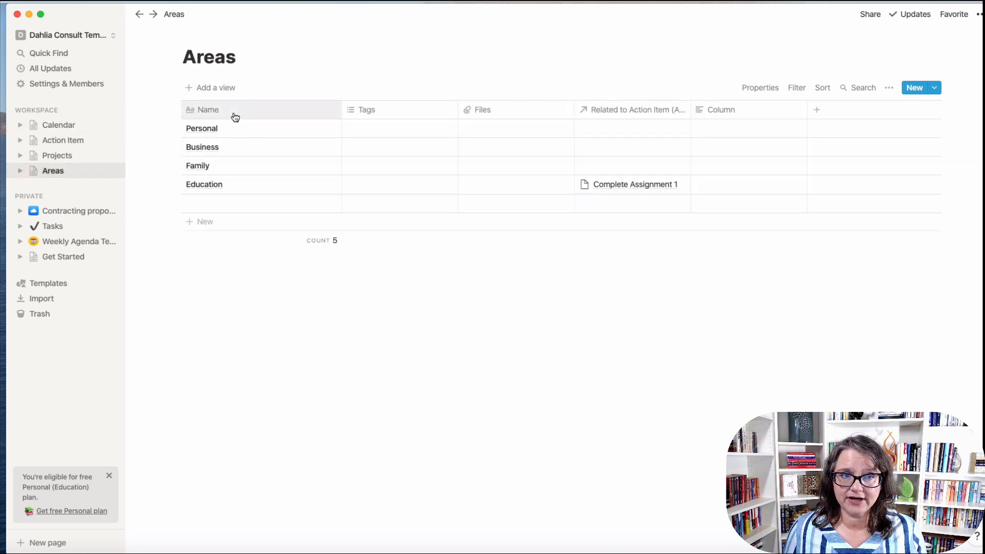
click(234, 206)
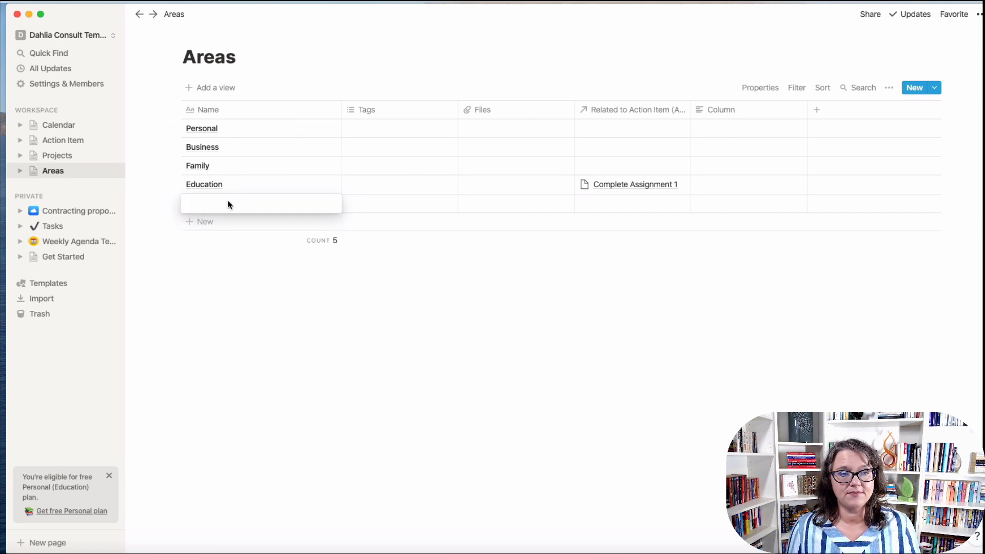
text(Doctorate)
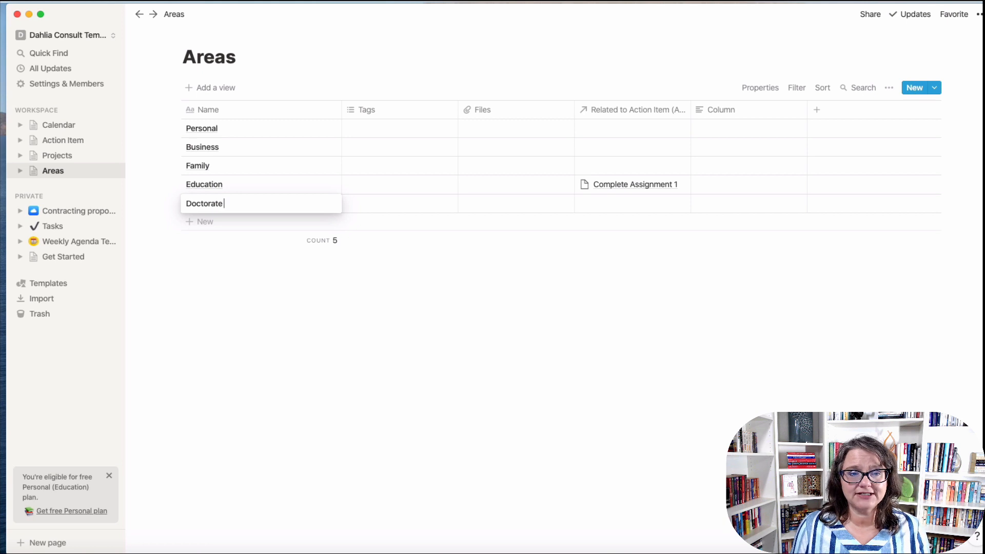
text( Degree)
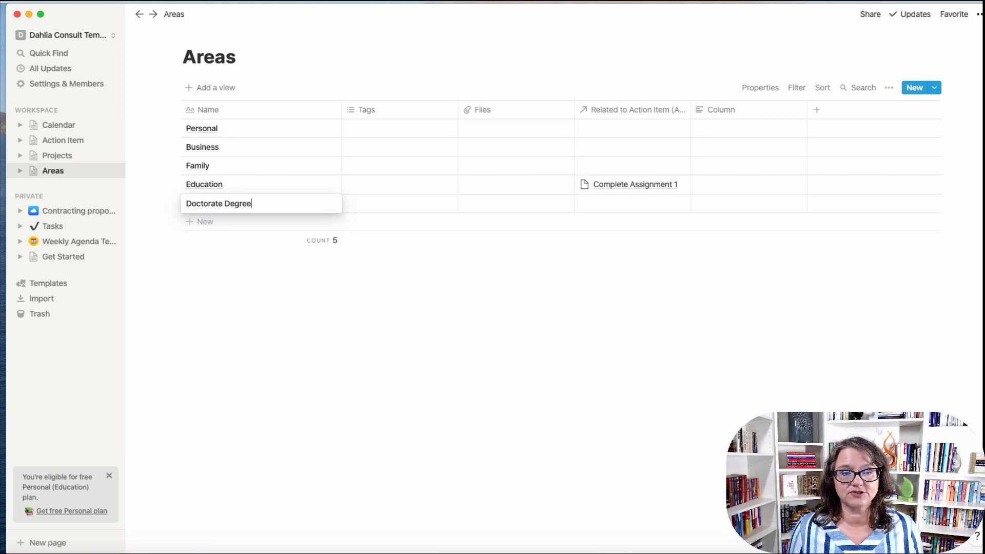
key(Return)
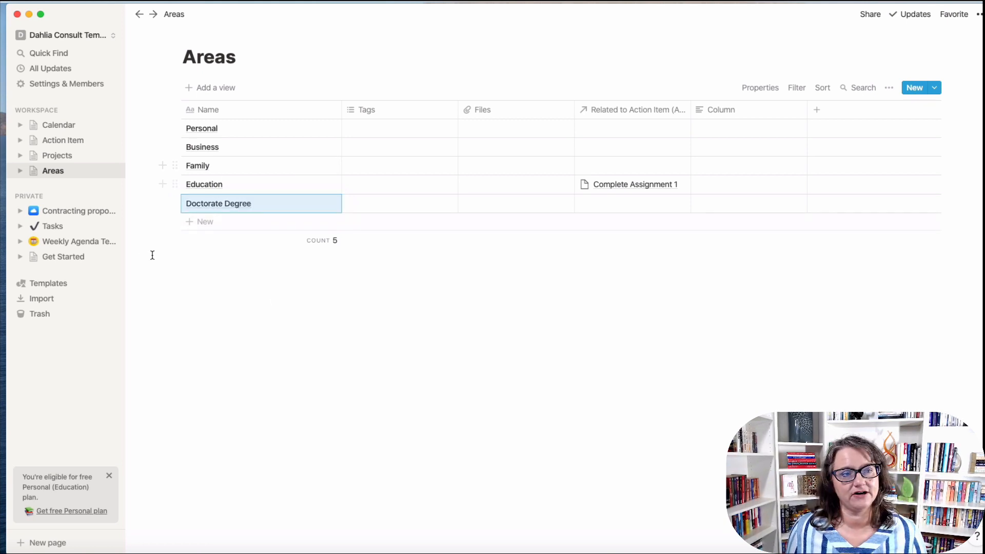
In the Projects database, add rows named DBH 801, DBH 802 and DBH 803.
click(57, 157)
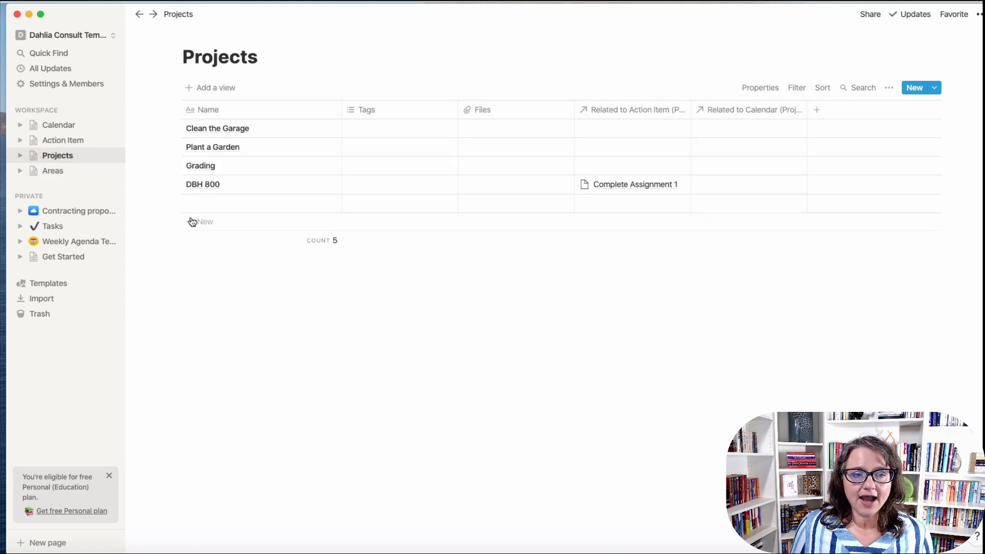
click(203, 204)
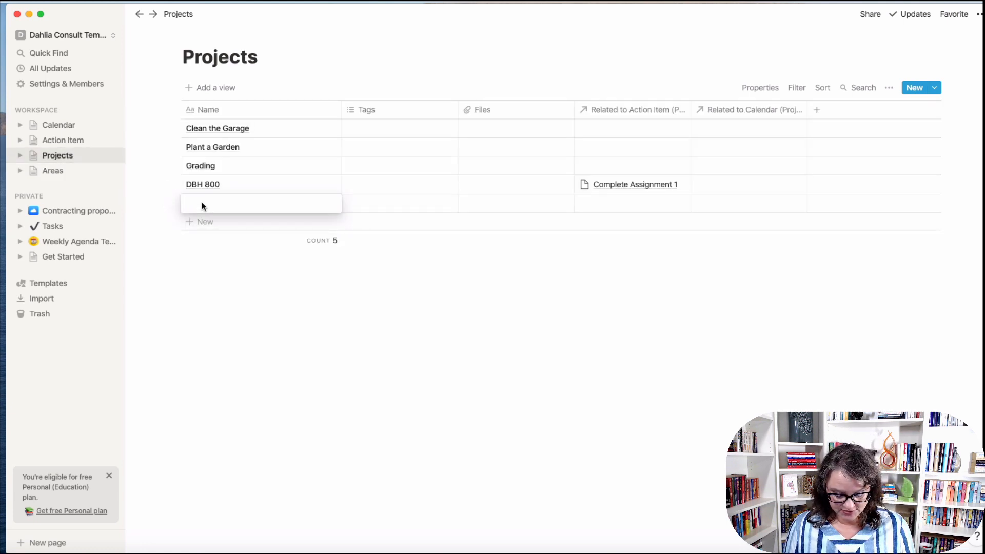
text(DBH 80)
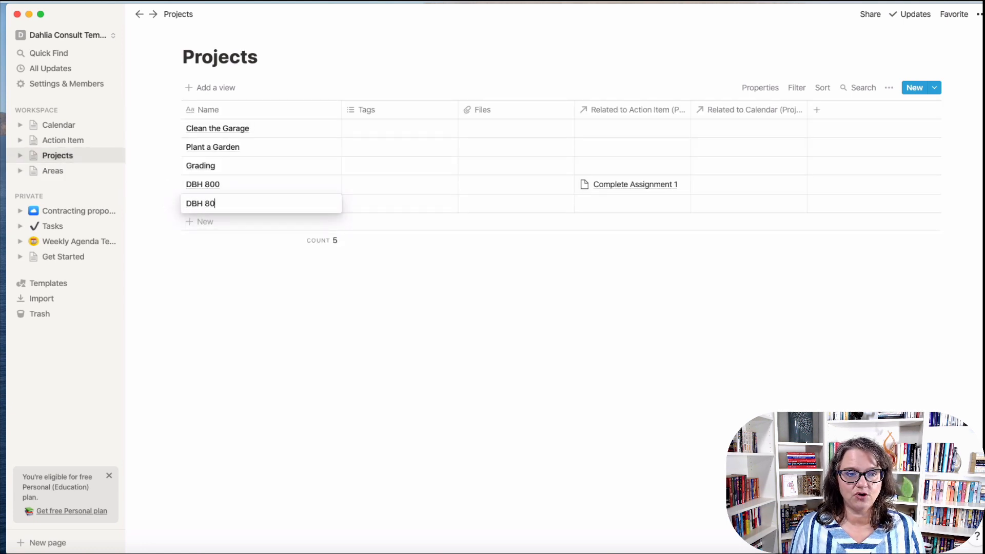
text(1)
key(Return)
text(DBH )
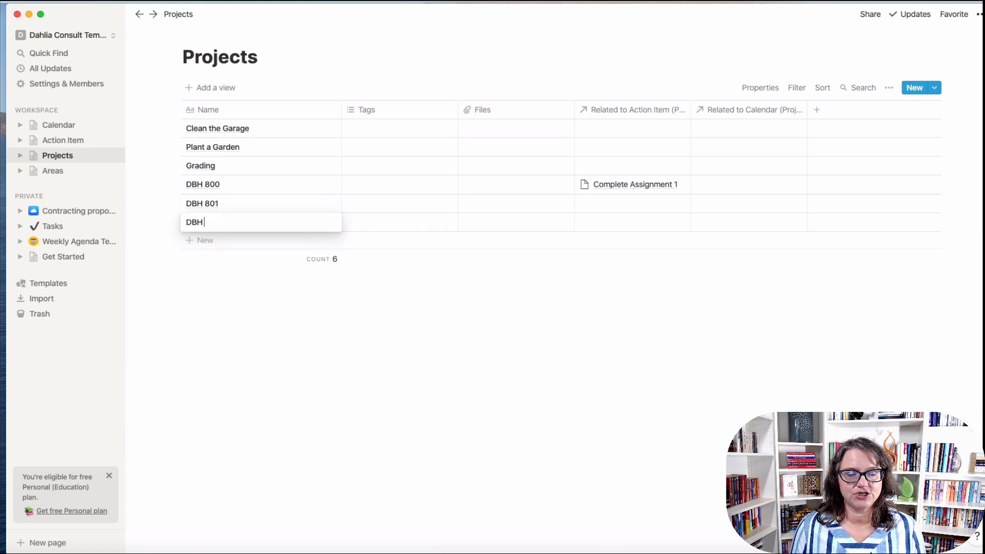
text(802)
key(Return)
text(DBH )
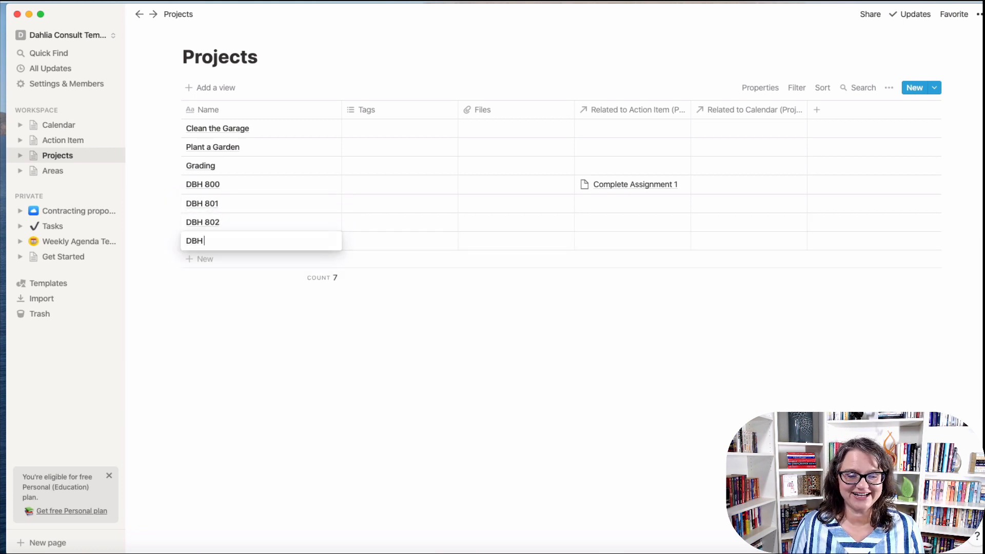
text(803)
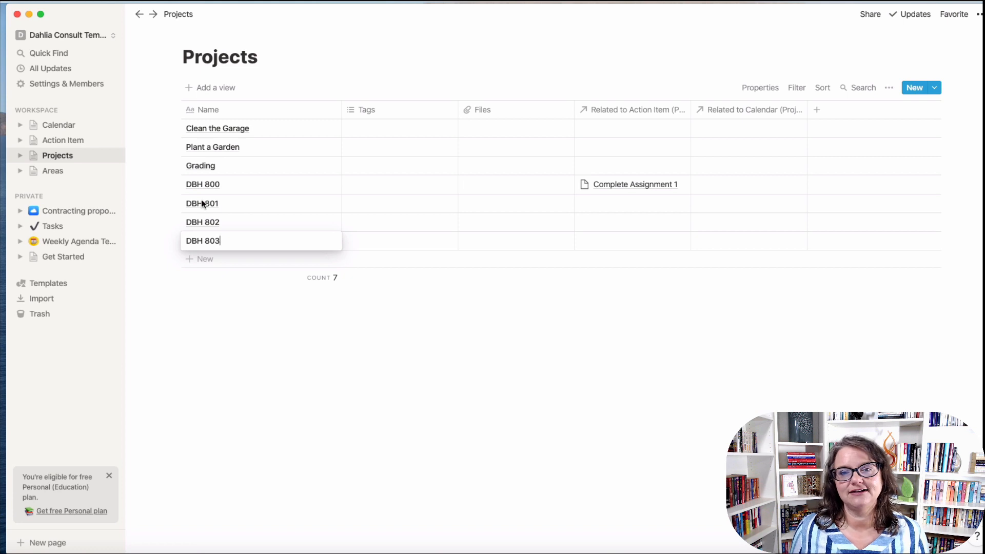
key(Escape)
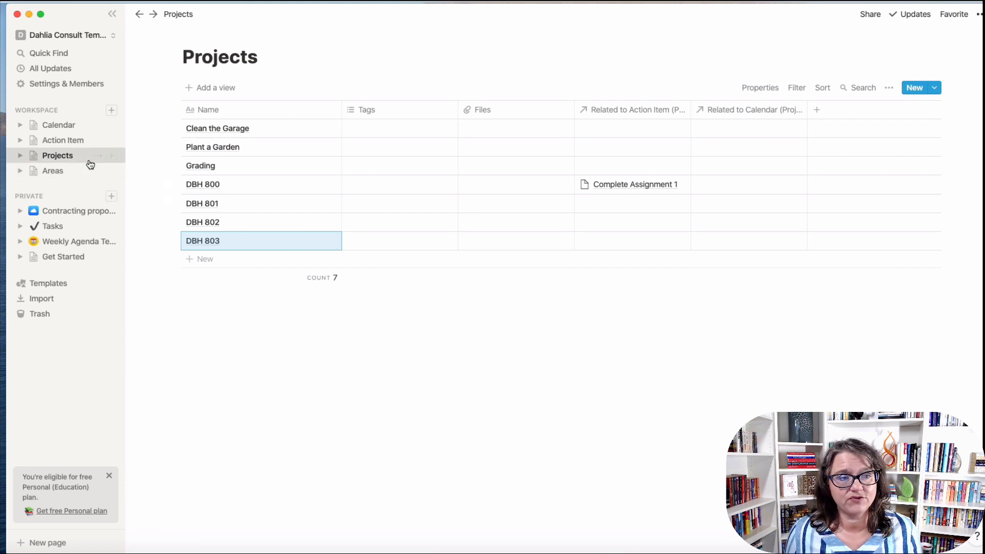
Add Complete Assignment 3, Assignment 4 and Discussion Original Post 1 to the Action Item table.
click(56, 140)
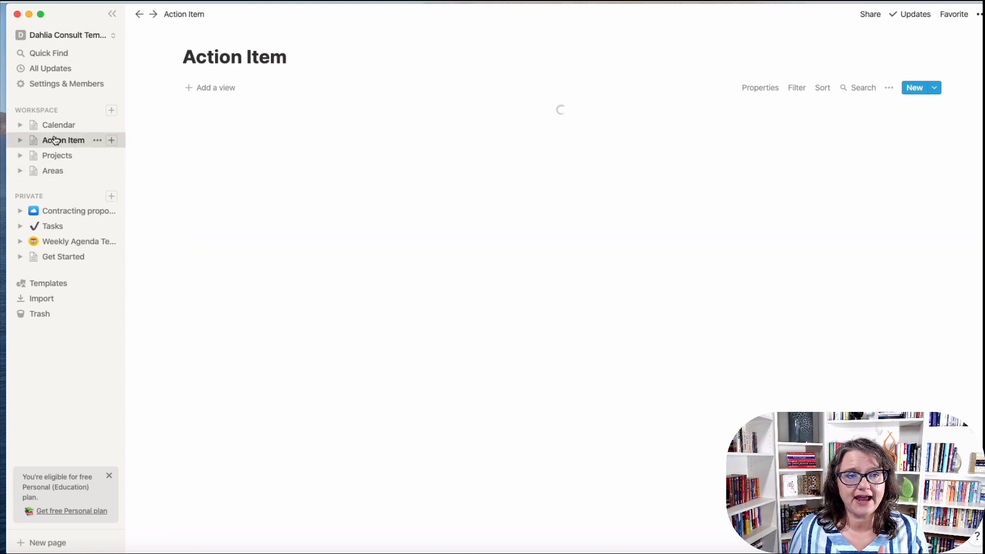
click(272, 174)
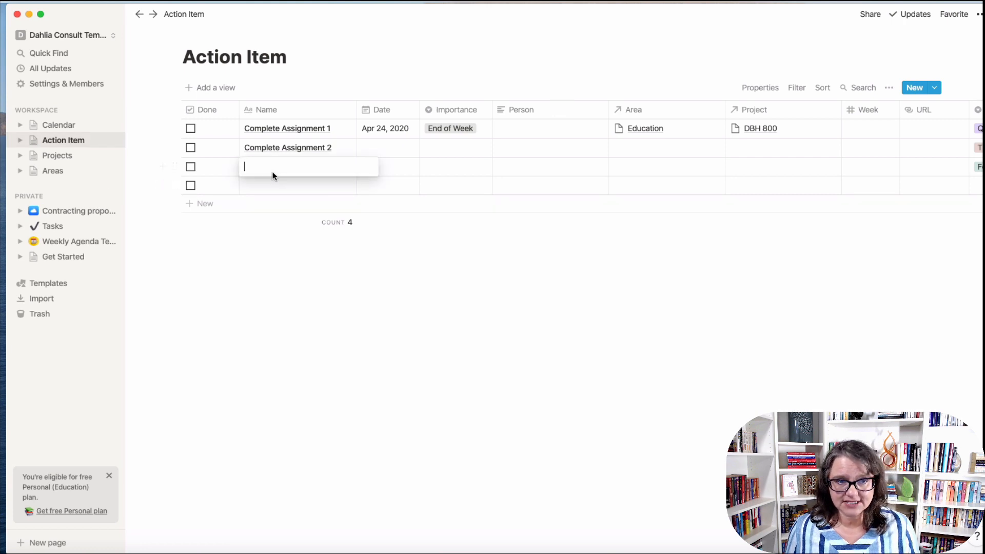
text(Complete)
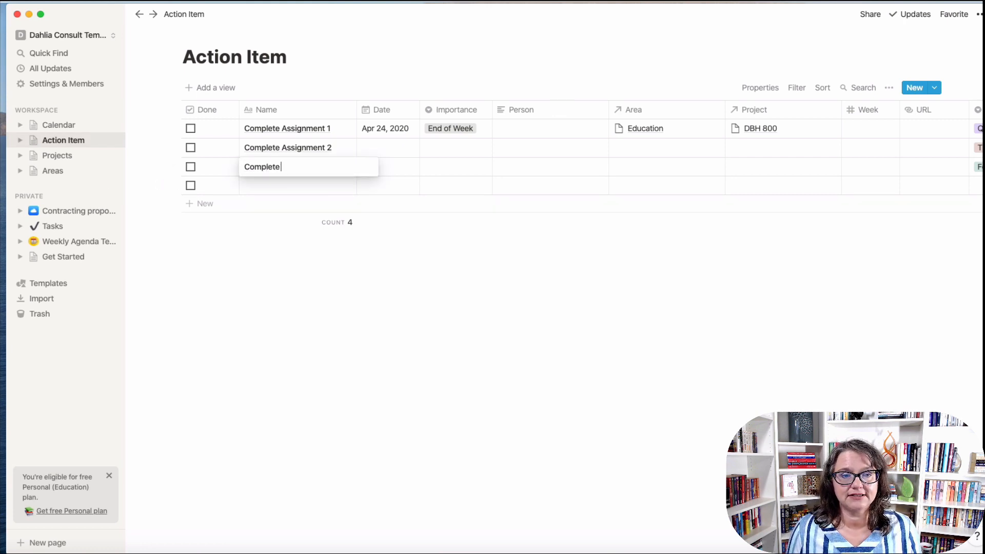
text( Assignme)
text(A)
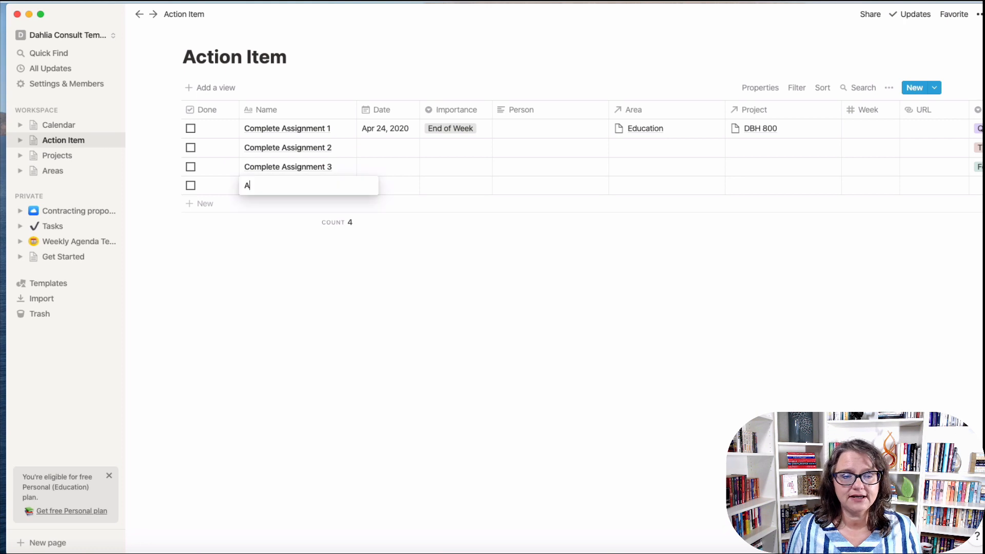
text(ssignment 4)
key(Return)
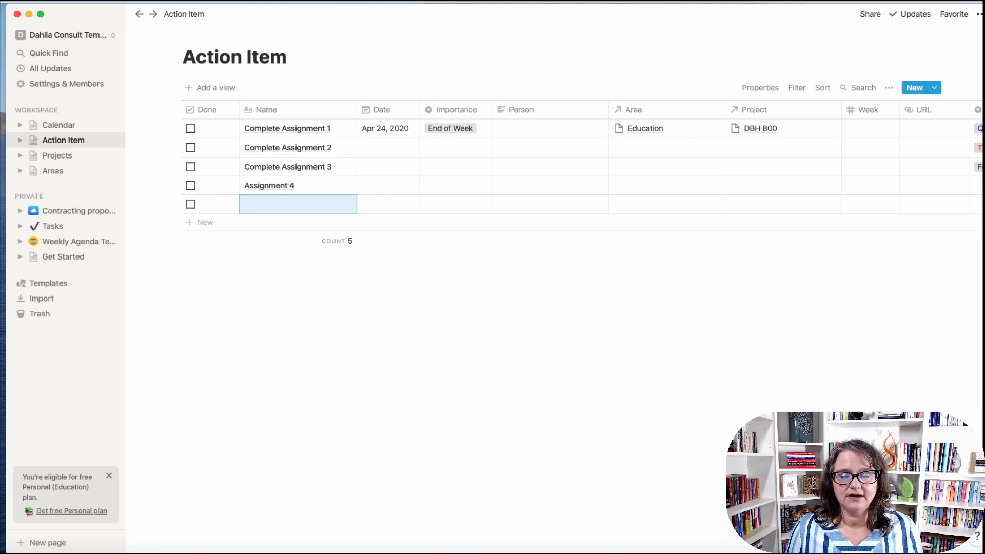
text(Discussion )
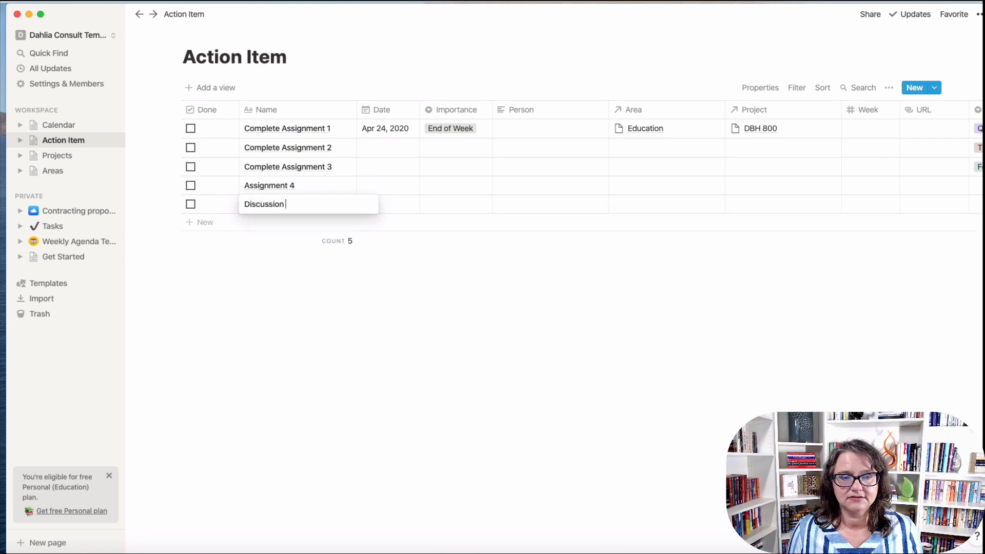
text(Original P)
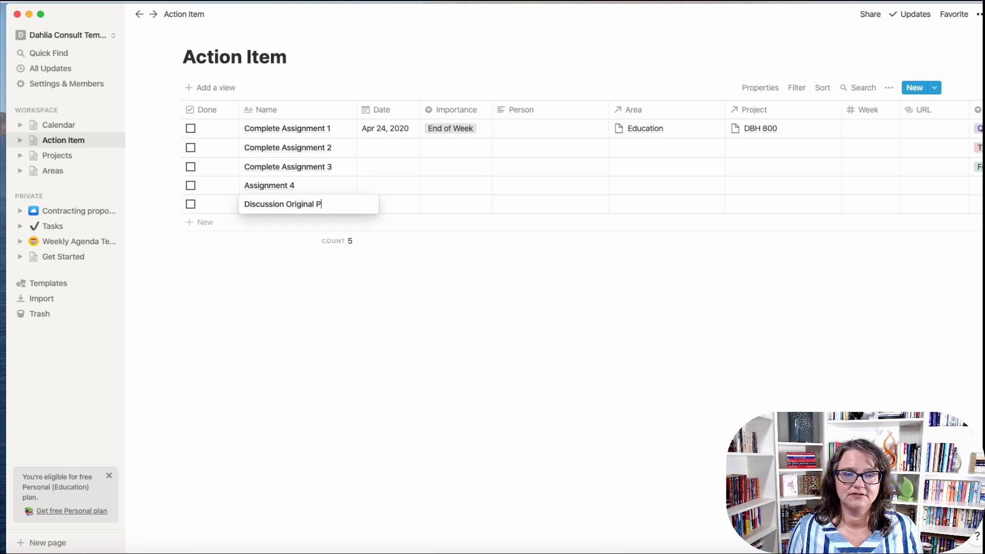
text(ost 1)
key(Return)
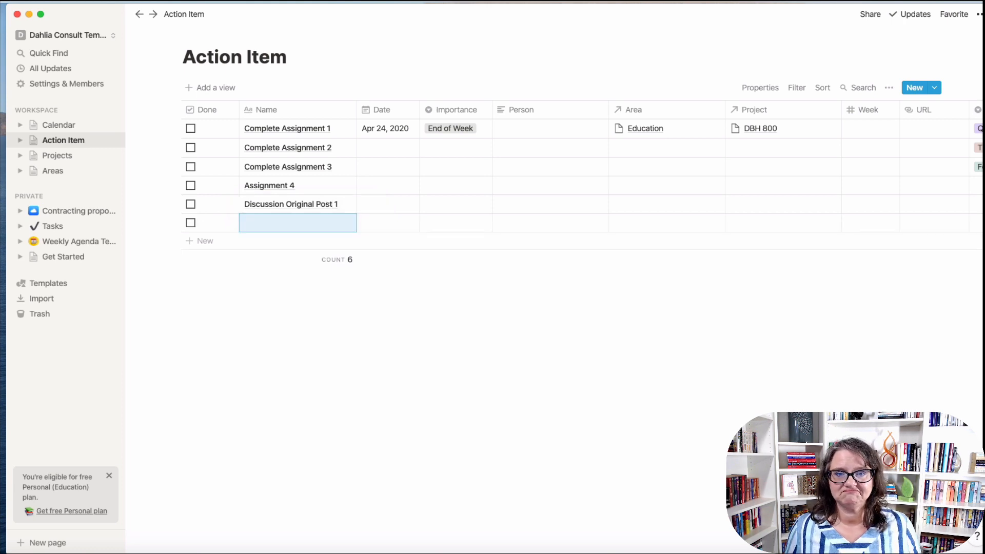
In the Calendar database, name the first event 'DBH 800 Intro Event' and enter a second event.
click(55, 125)
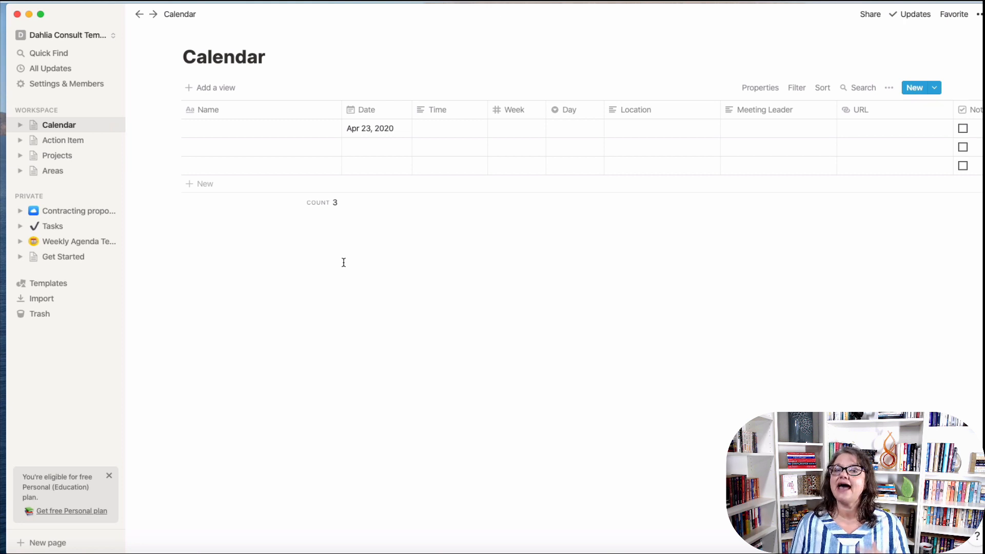
click(218, 132)
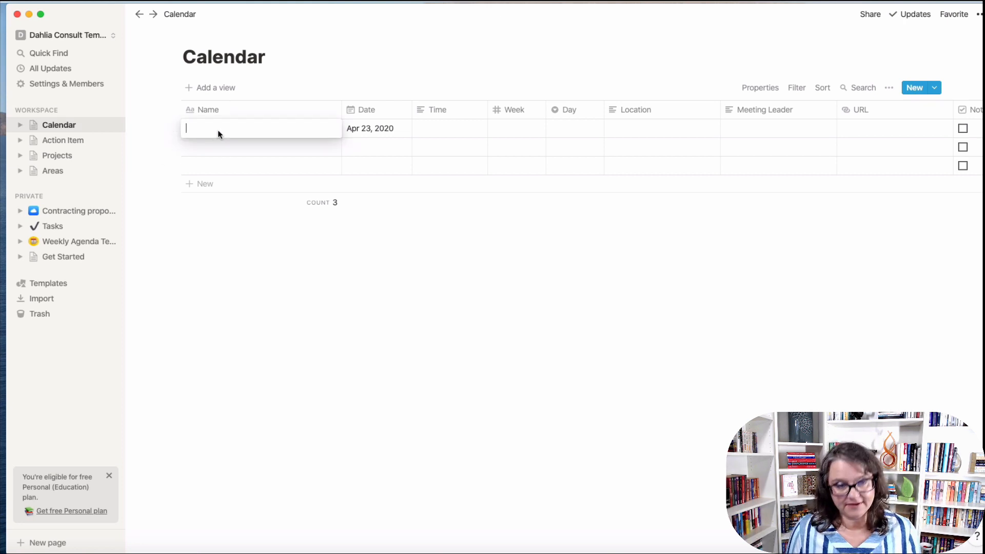
text(DBH 8)
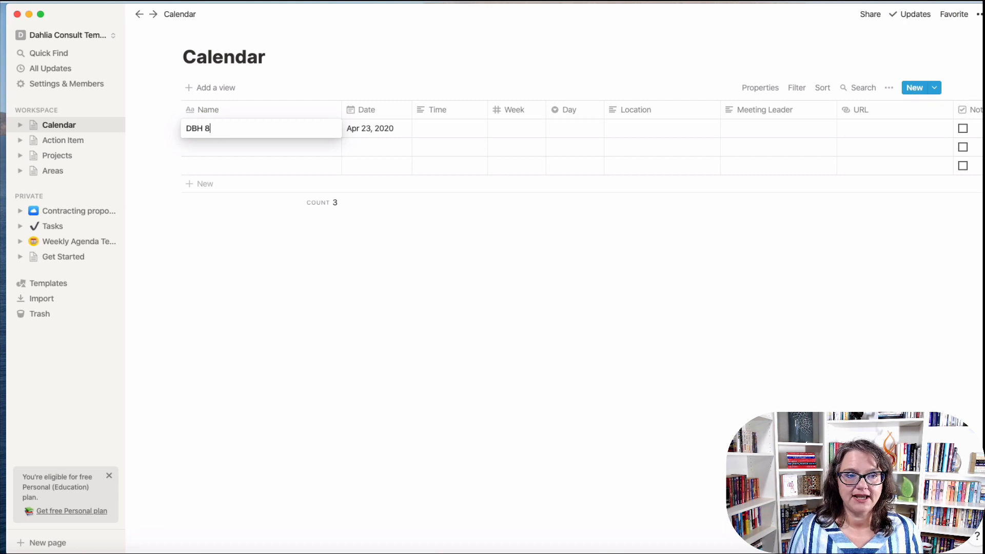
text(00)
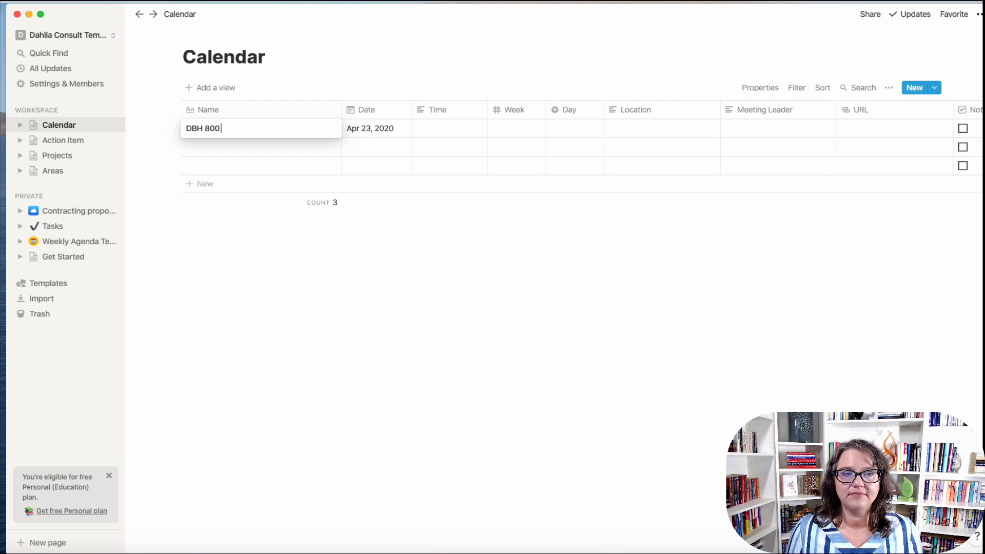
text( Intro)
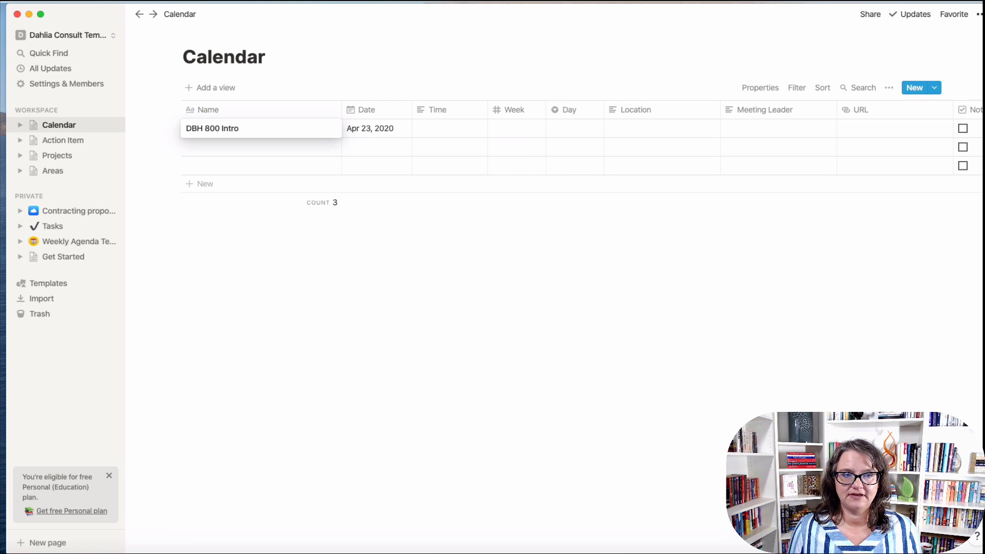
text( Event)
key(Return)
text(S)
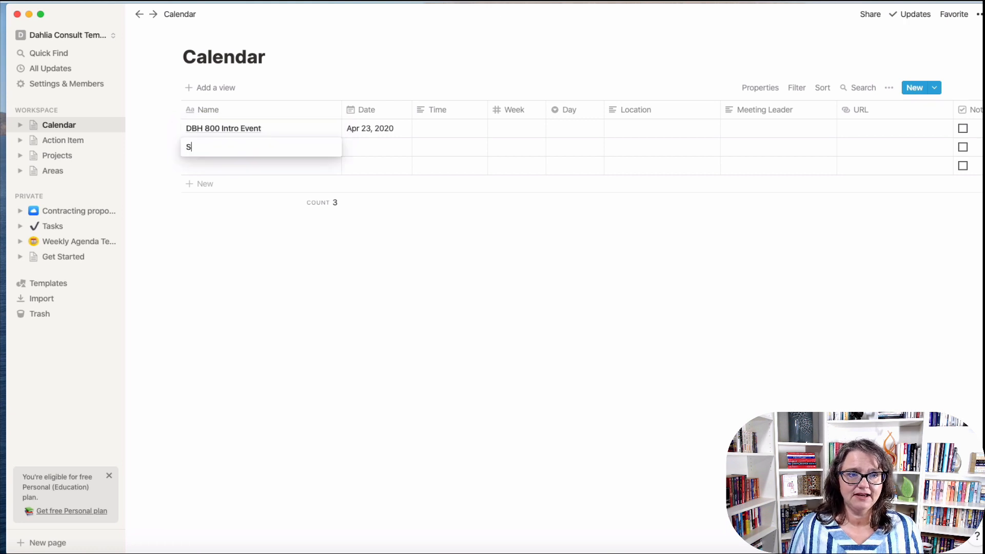
text(BH 800)
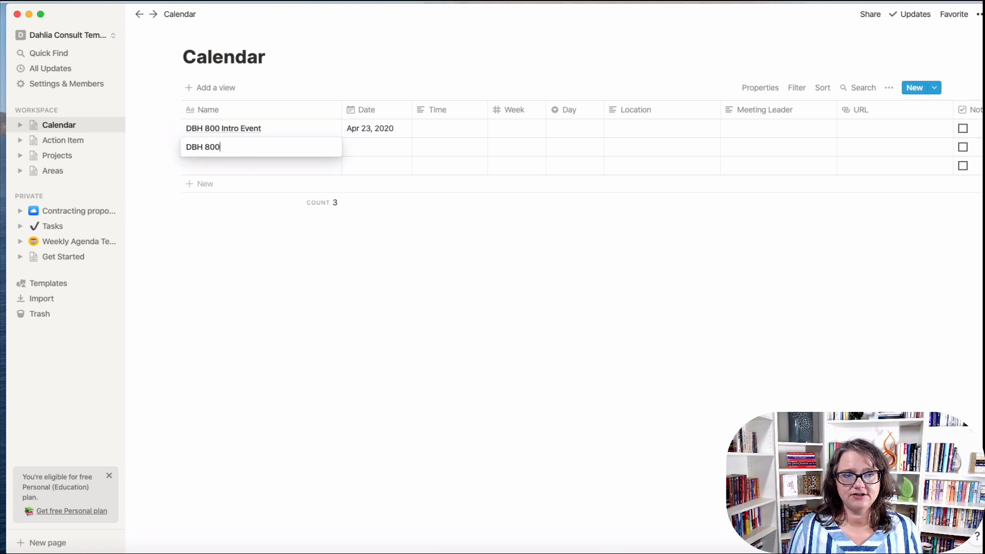
text( Sync)
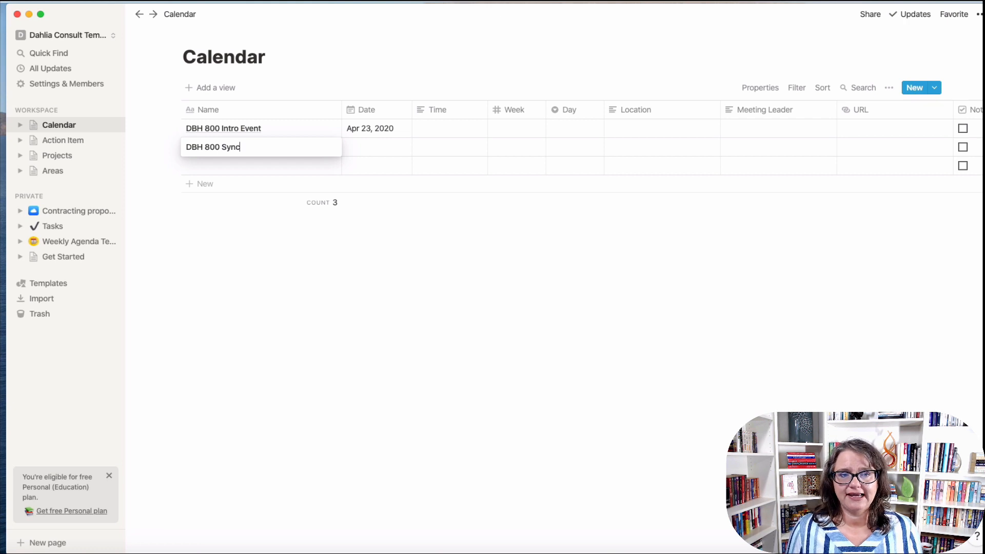
text( a)
key(Return)
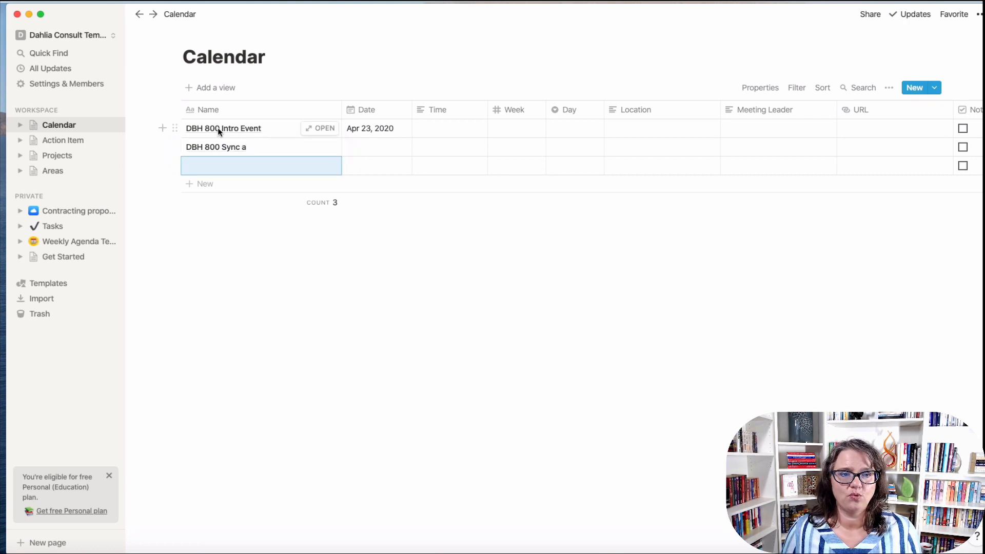
Correct the second event's name to 'DBH 800 Sync Event 1'.
click(248, 143)
key(BackSpace)
key(BackSpace)
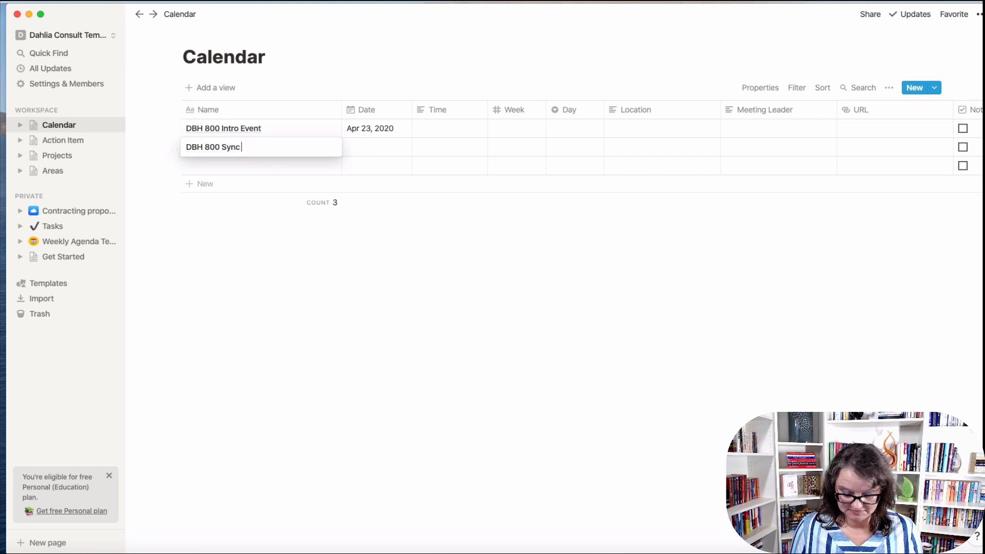
text(Event 1)
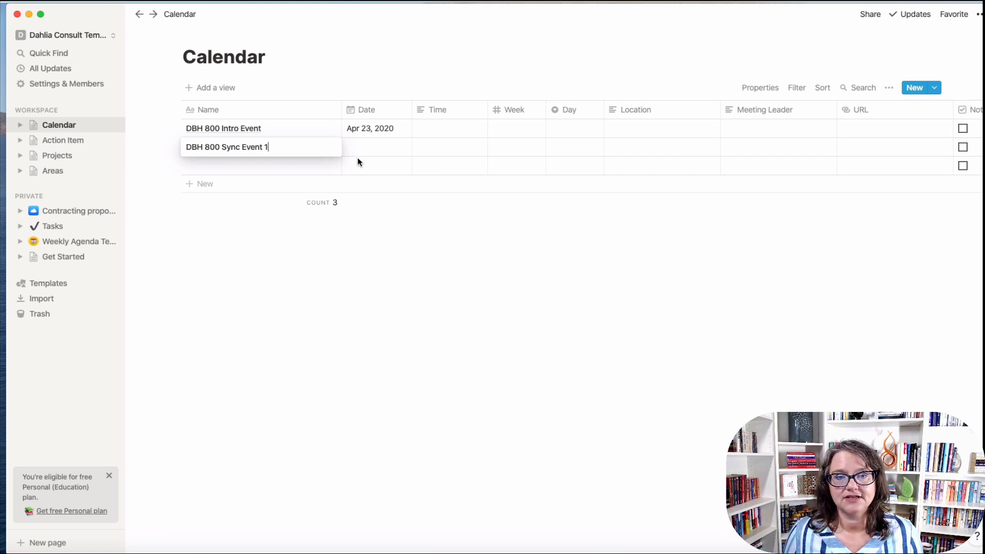
key(Escape)
click(367, 129)
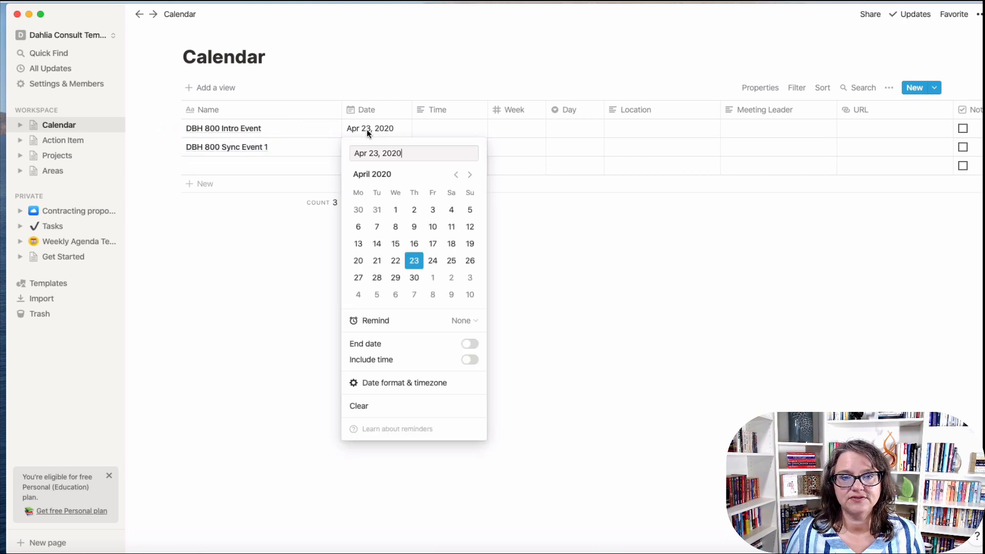
Date DBH 800 Intro Event May 27, 2020, 8:00 pm - 9:00 pm.
click(469, 177)
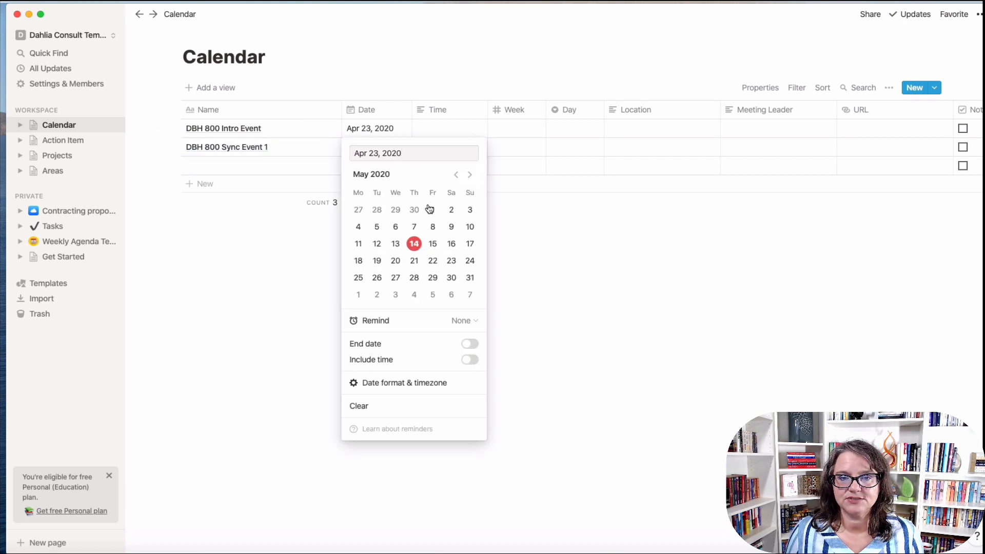
click(398, 280)
key(Escape)
click(450, 131)
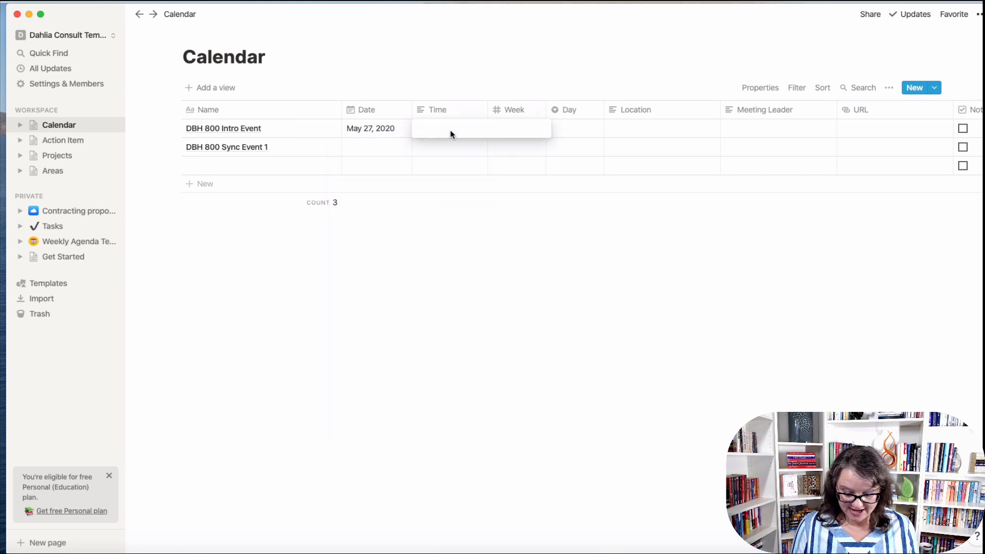
text(8:00 pm)
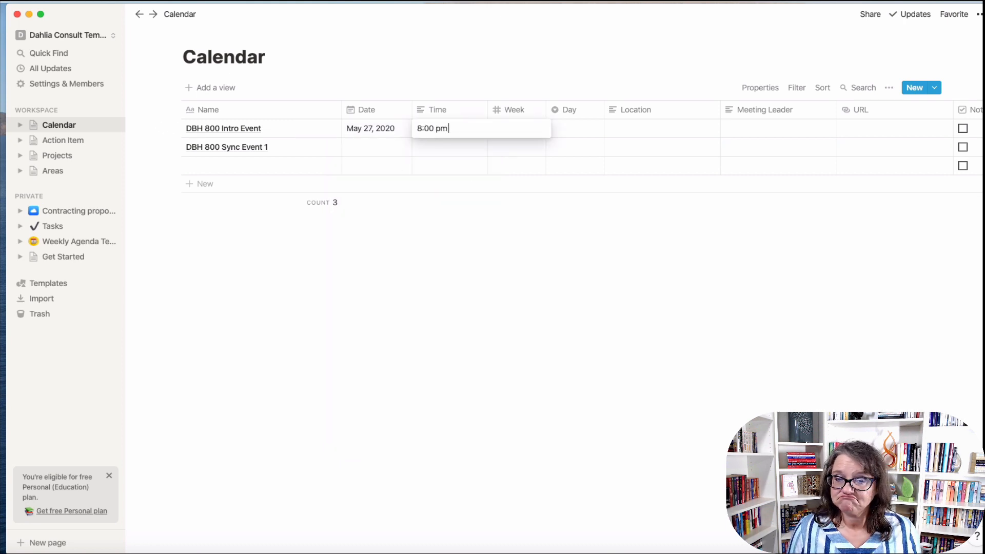
text( - 9:00 pm)
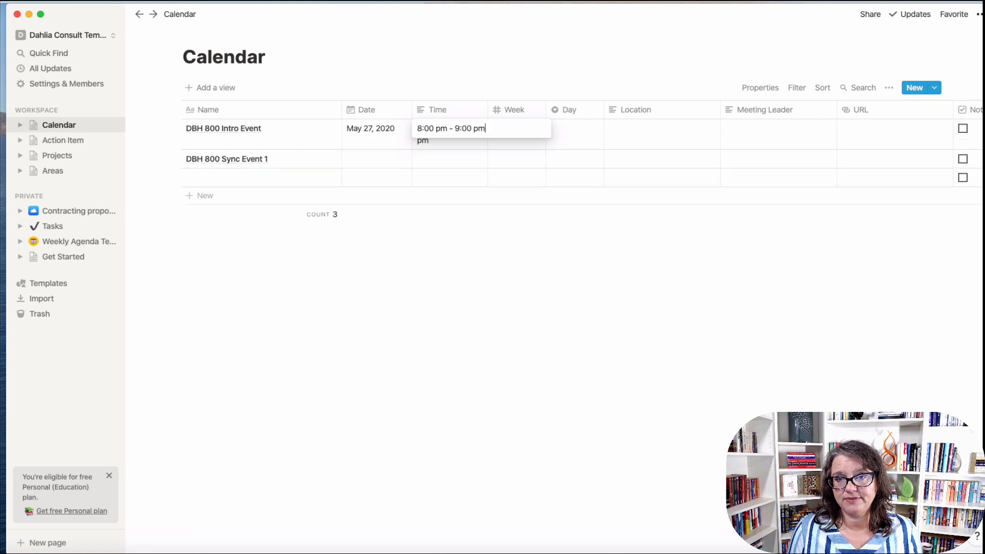
key(Return)
Date DBH 800 Sync Event 1 June 3, 2020, 7:00 pm - 8:00 pm.
click(374, 163)
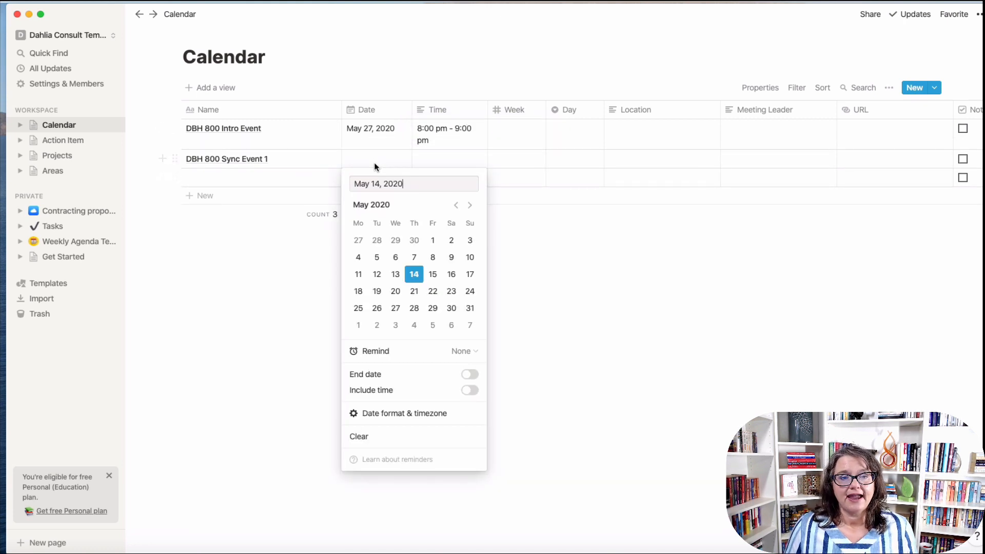
click(470, 205)
click(396, 240)
key(Escape)
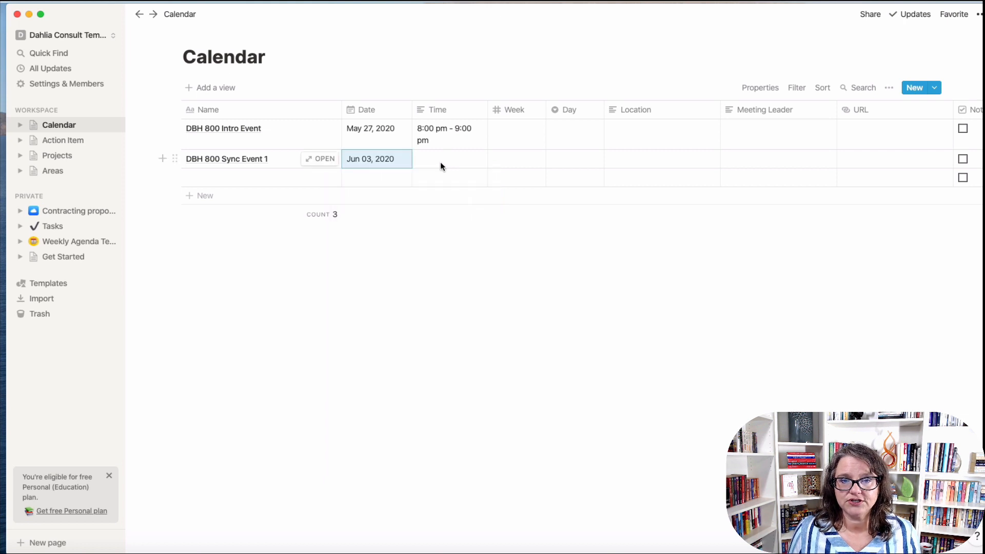
click(440, 161)
text(7:00 p)
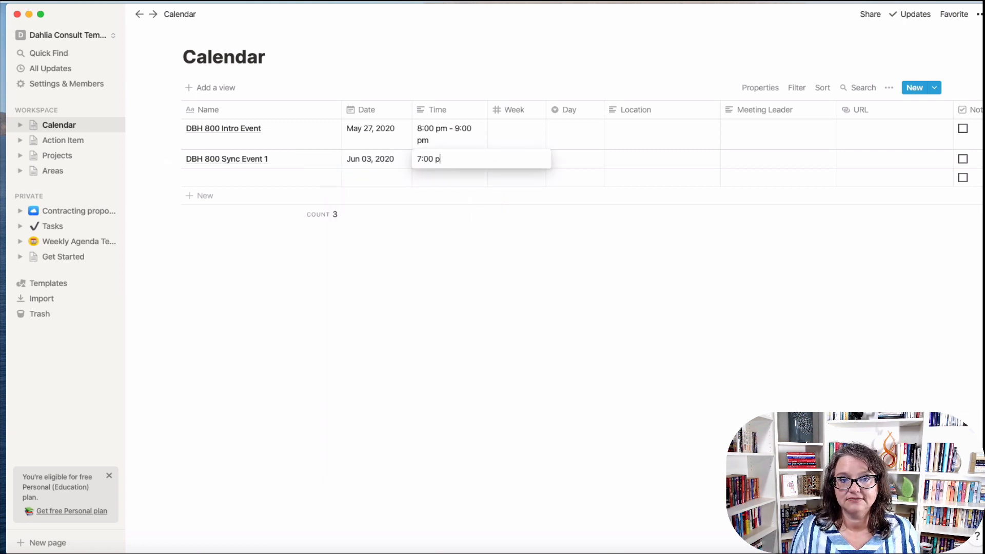
text(m - 8:)
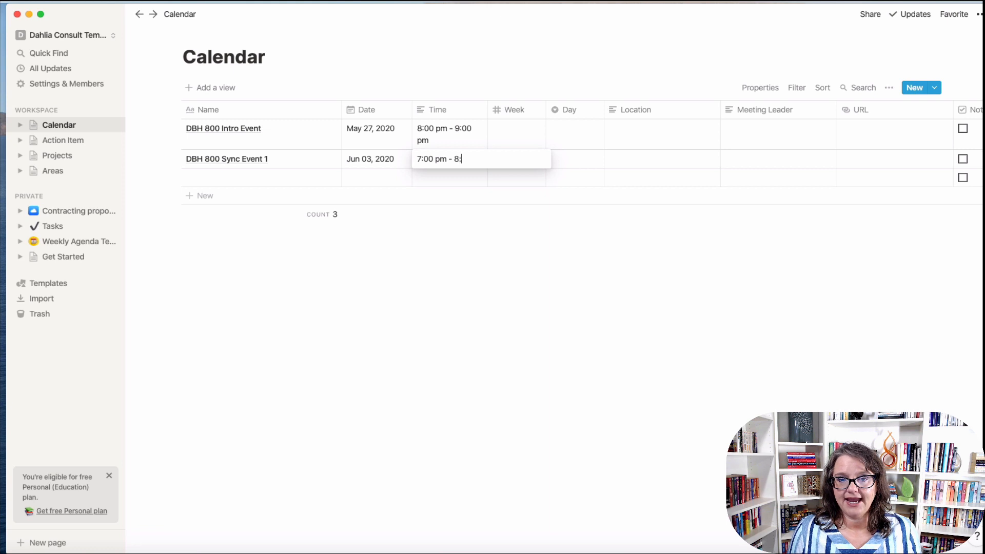
text(00 pm)
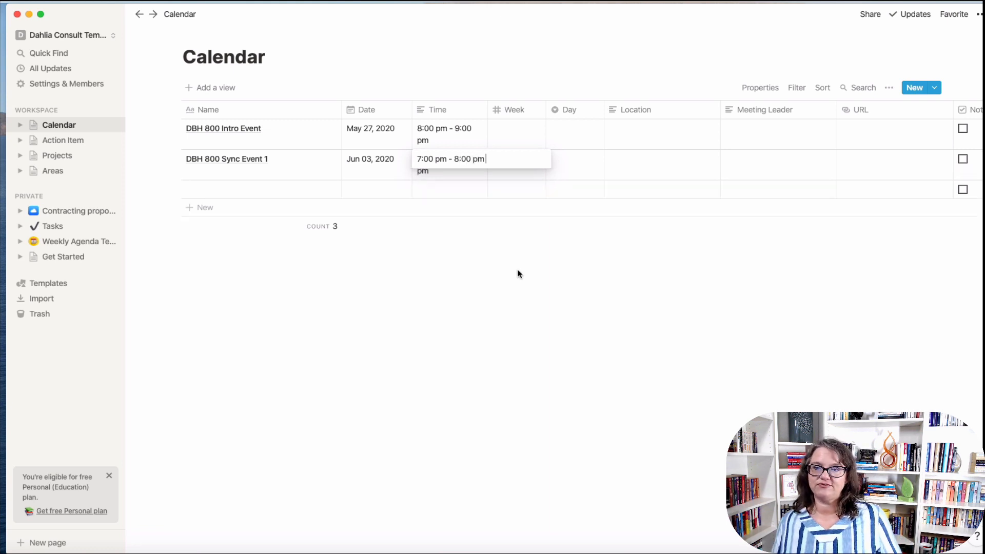
key(Escape)
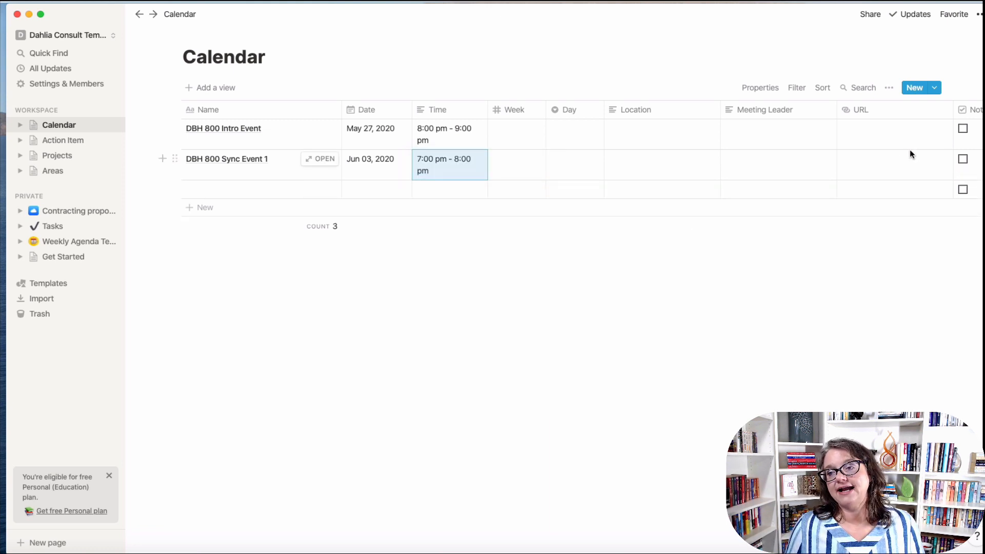
Narrow the Name column, leave the URL empty, and switch back to the SWOSU Hub workspace.
click(889, 137)
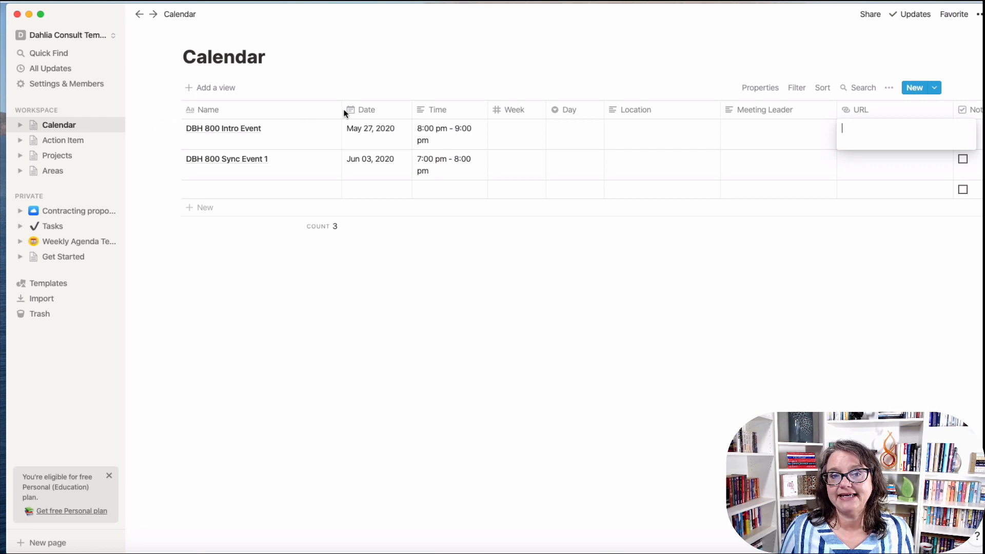
key(Escape)
drag(341, 110, 291, 112)
click(816, 135)
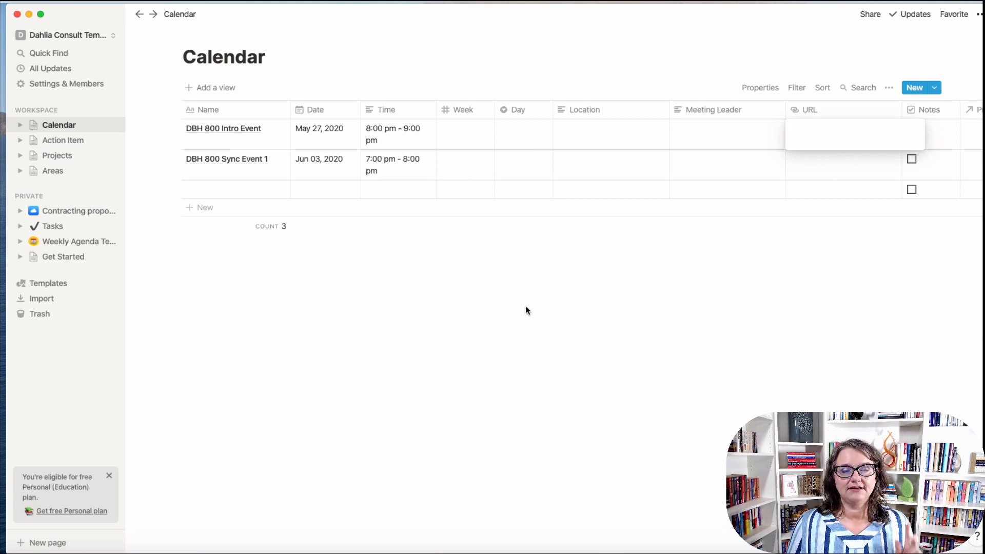
key(Escape)
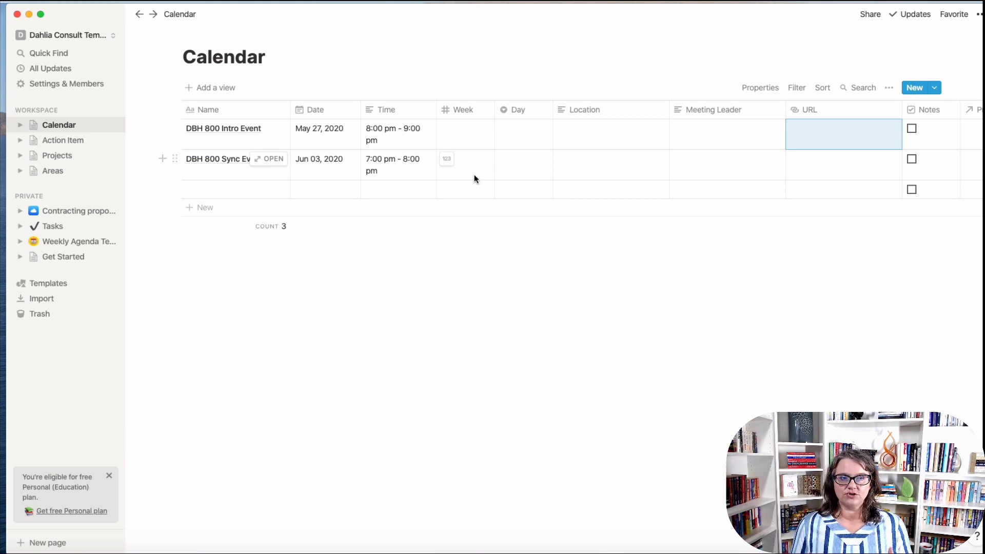
click(75, 36)
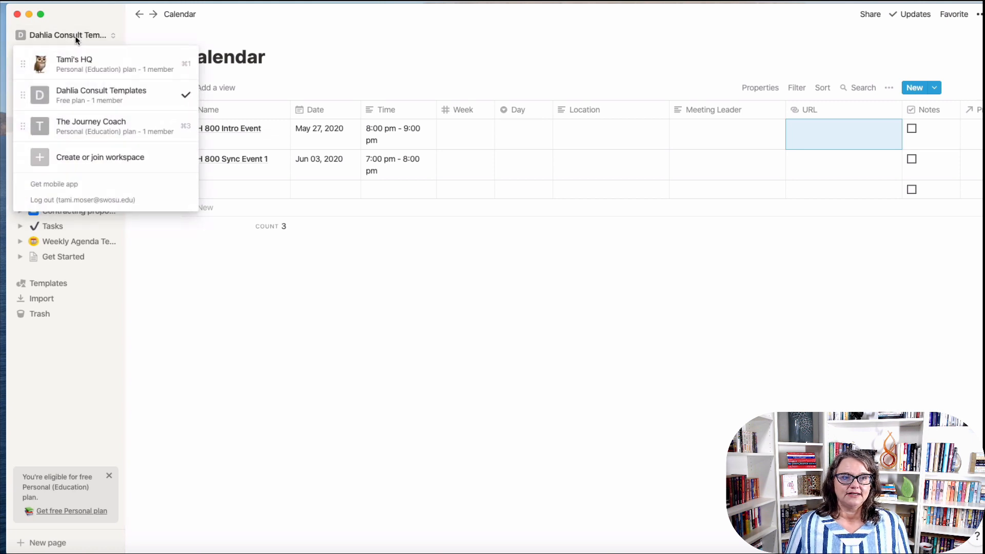
click(78, 65)
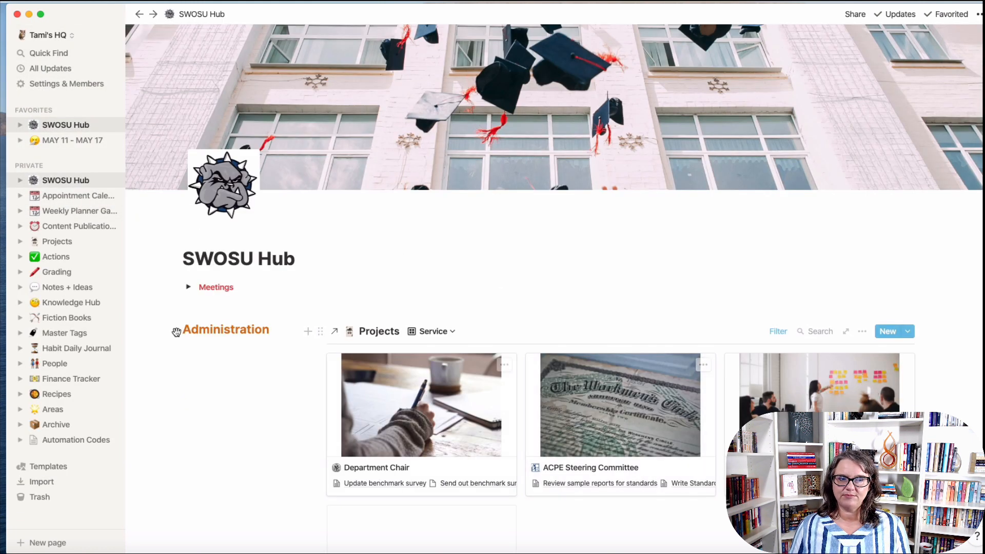
Open the MAY 11 - MAY 17 agenda and scroll down to its Things to get done board.
click(72, 140)
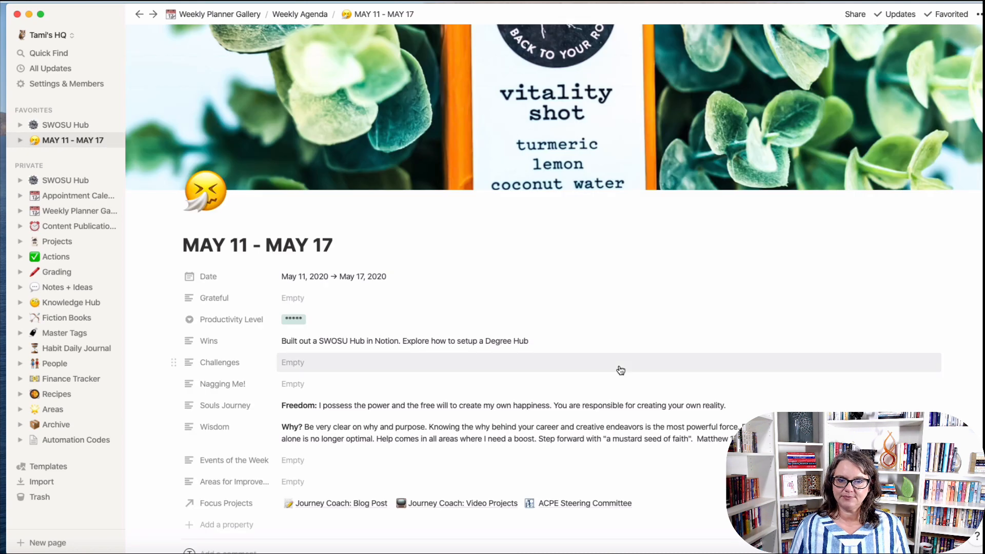
scroll(619, 370, down, 15)
scroll(621, 369, down, 1)
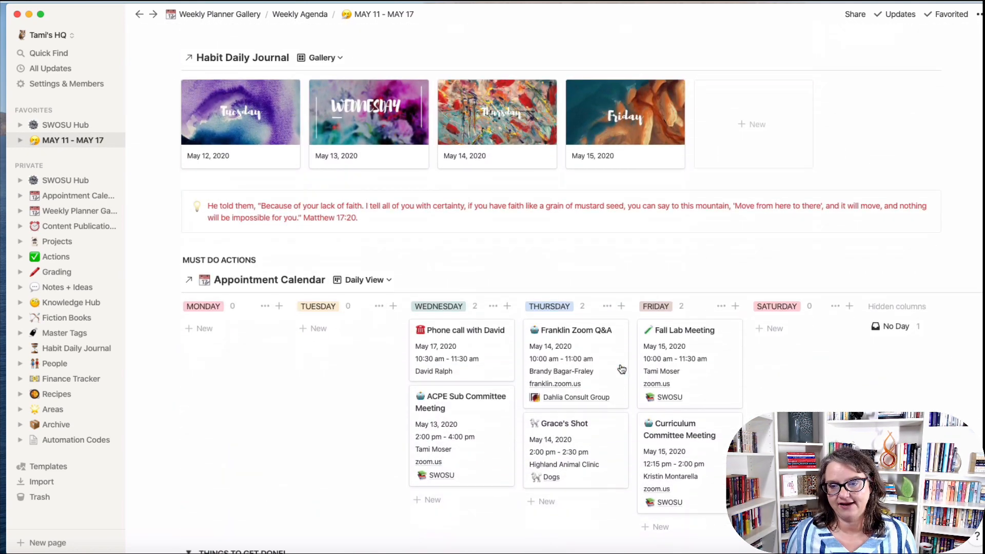
scroll(621, 369, down, 7)
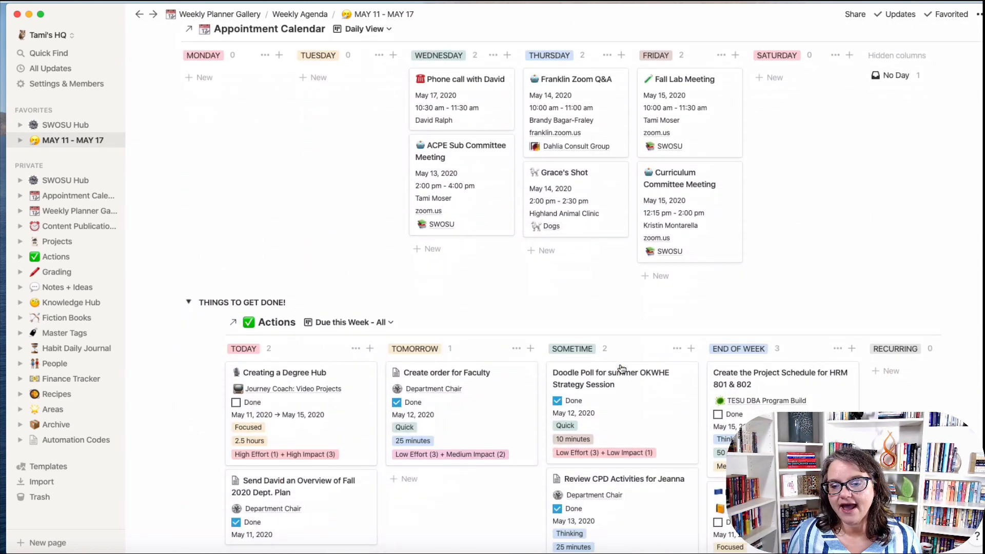
scroll(621, 369, down, 1)
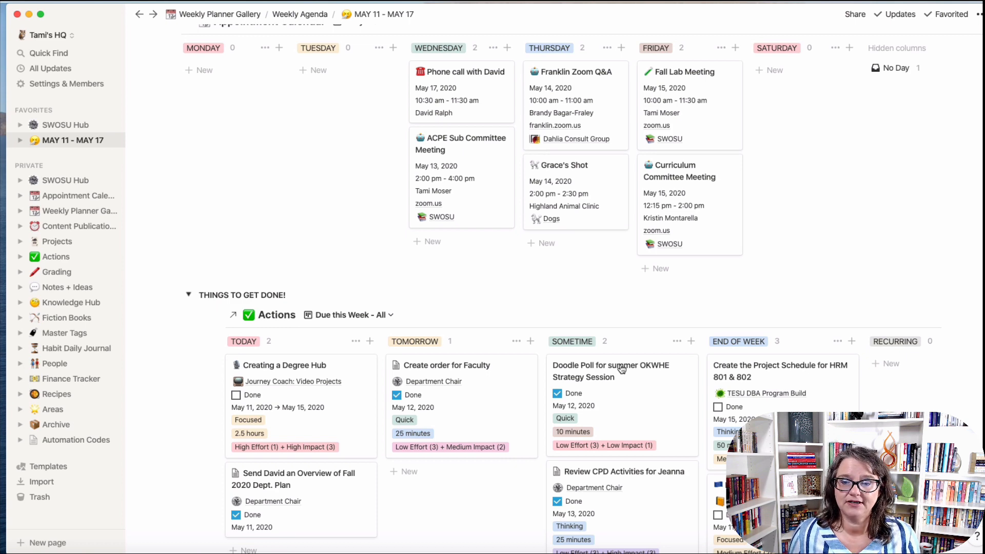
scroll(687, 366, down, 3)
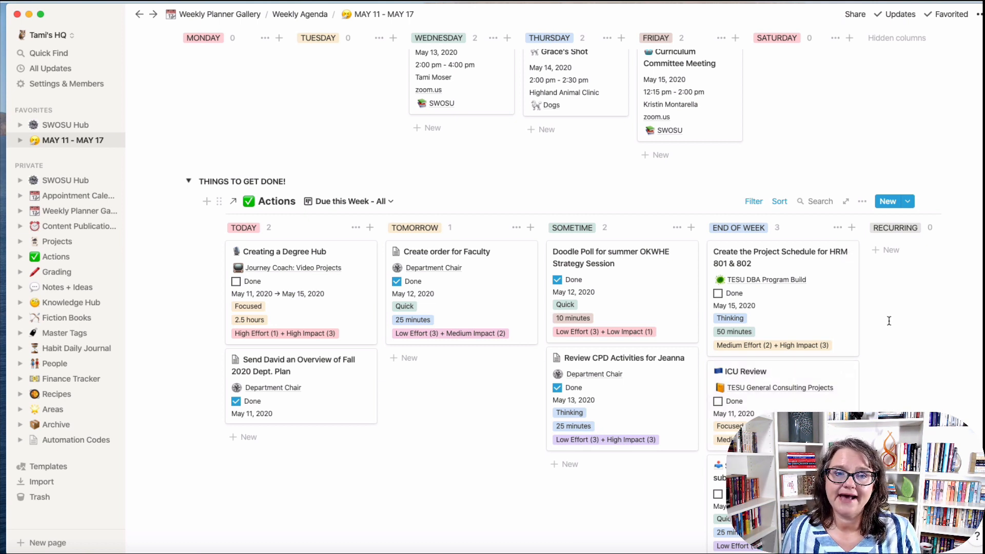
Move the Actions board's Is before cutoff from May 17 to May 18, 2020, keeping Is after.
click(758, 203)
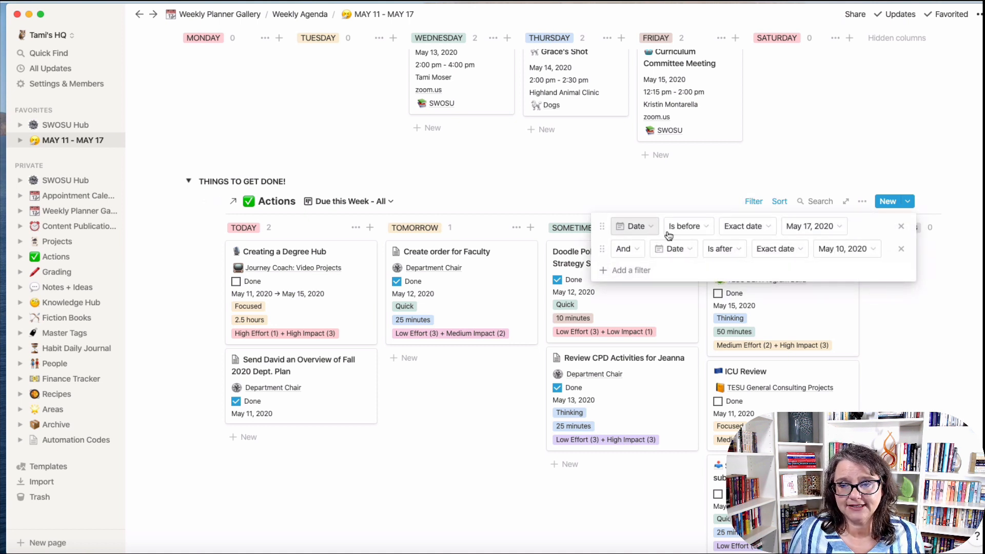
click(700, 234)
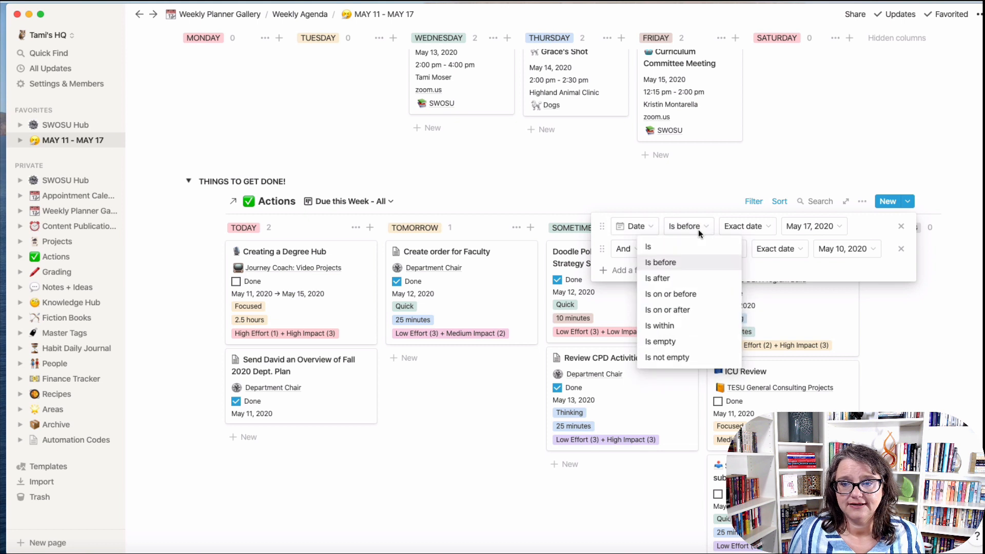
click(692, 260)
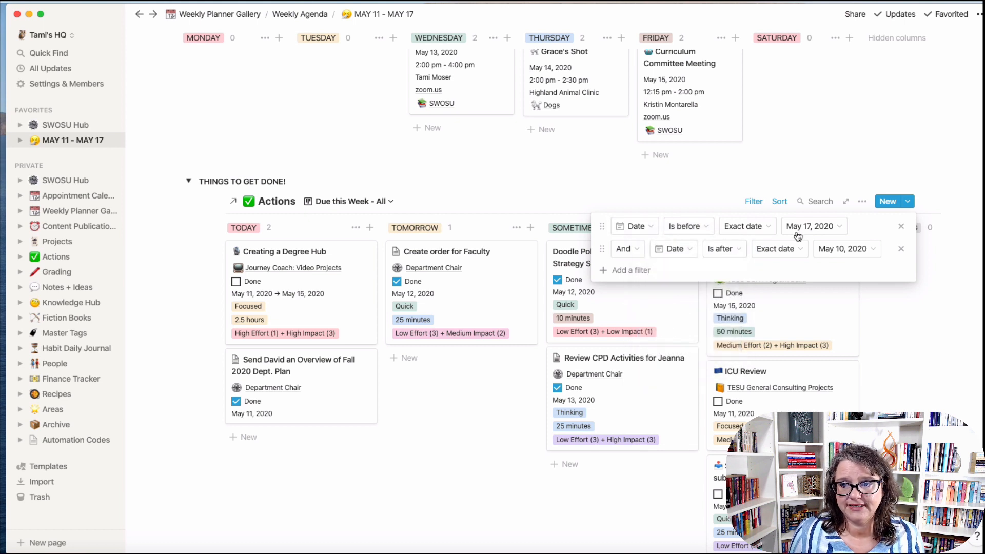
click(840, 228)
click(758, 338)
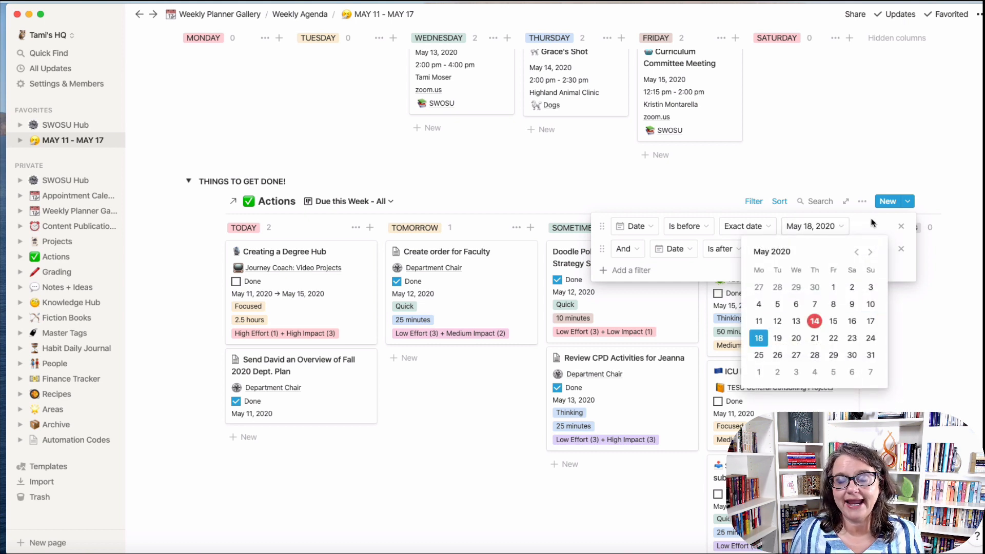
click(871, 222)
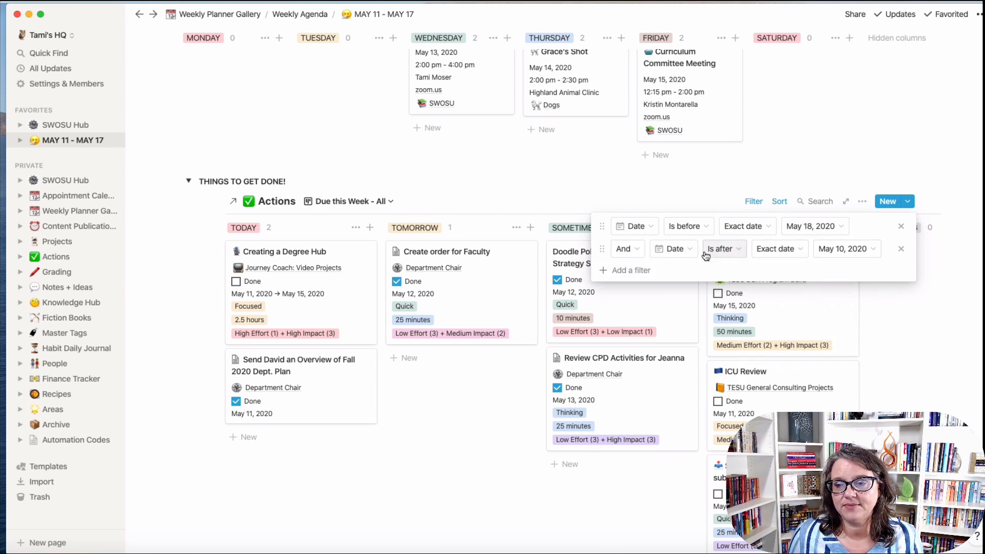
click(724, 249)
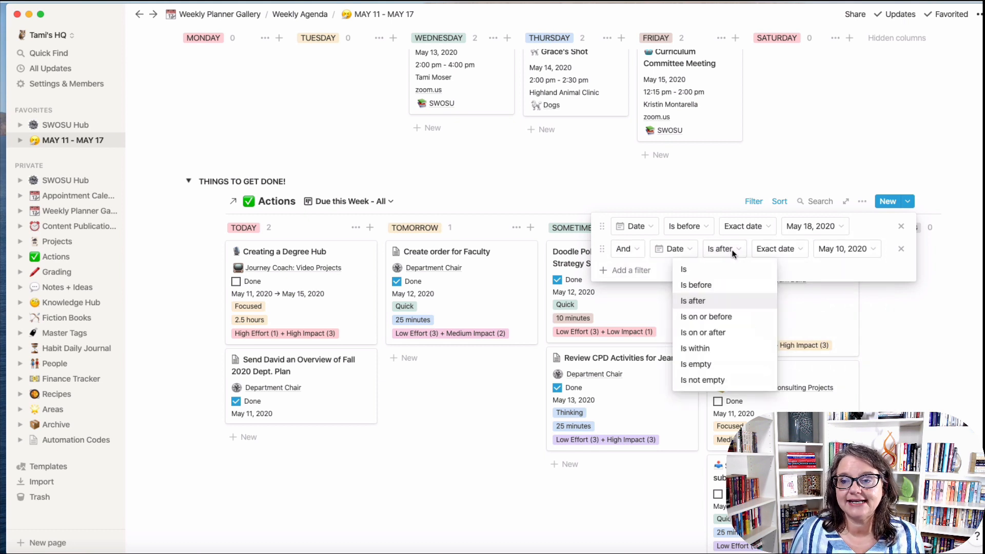
click(818, 278)
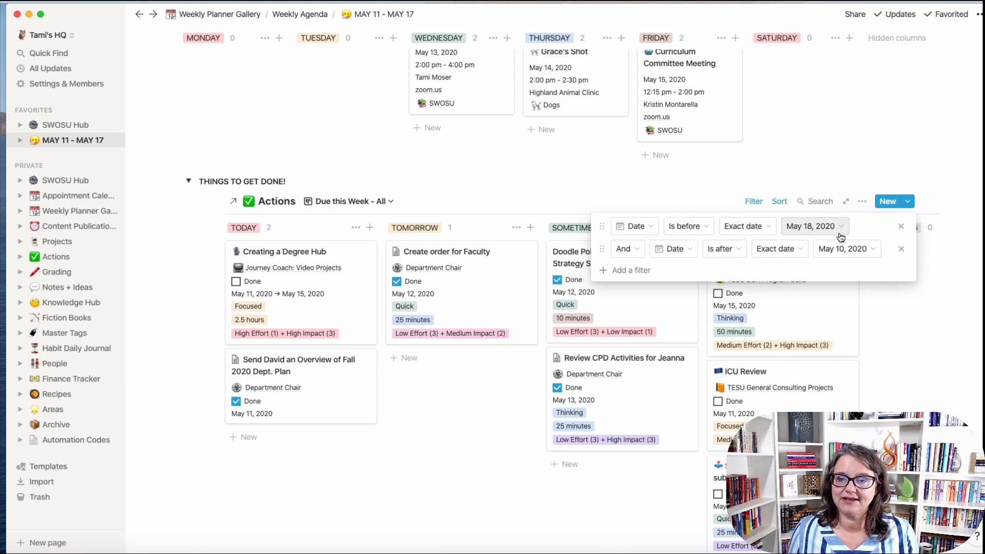
click(878, 324)
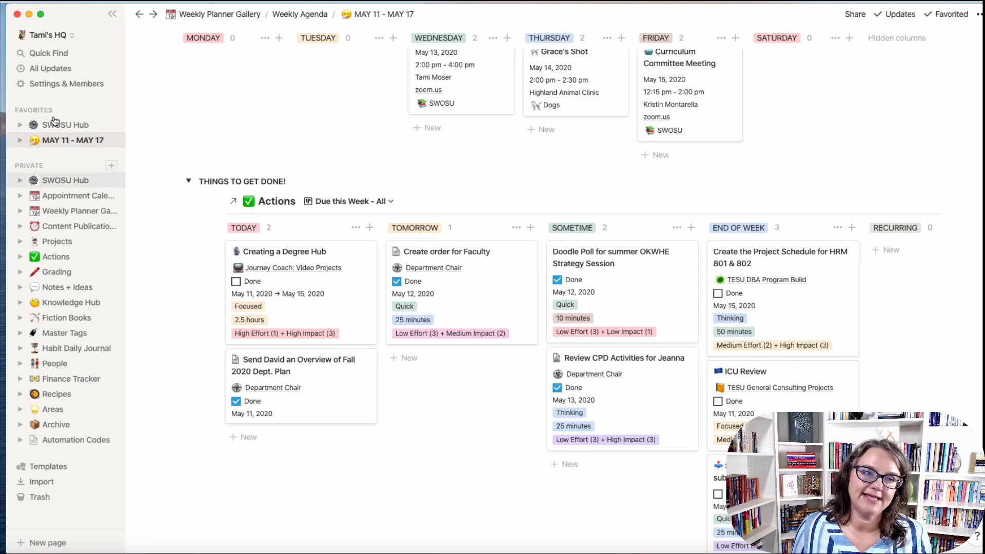
Switch to the Dahlia Consult Templates workspace and delete the Calendar table's Week property.
click(60, 36)
click(77, 93)
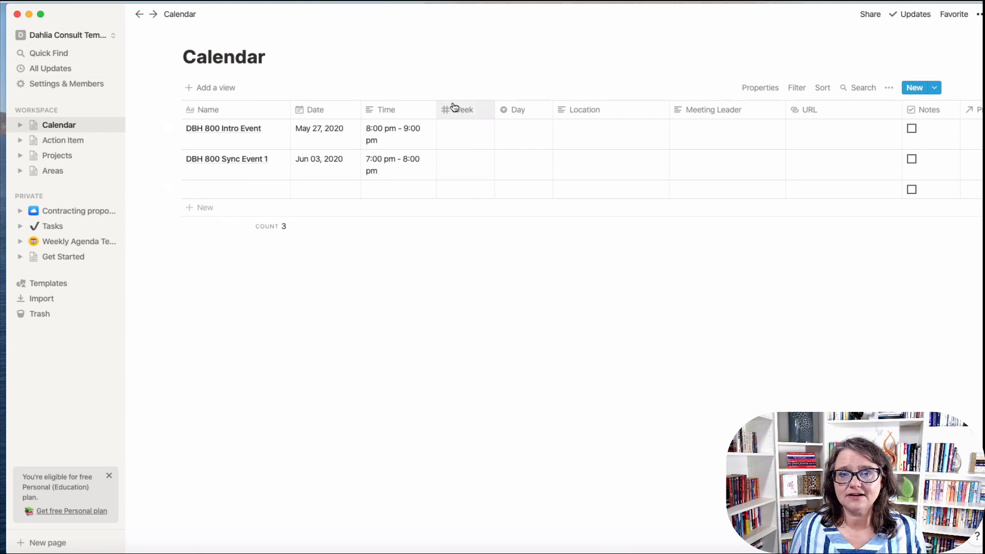
click(472, 112)
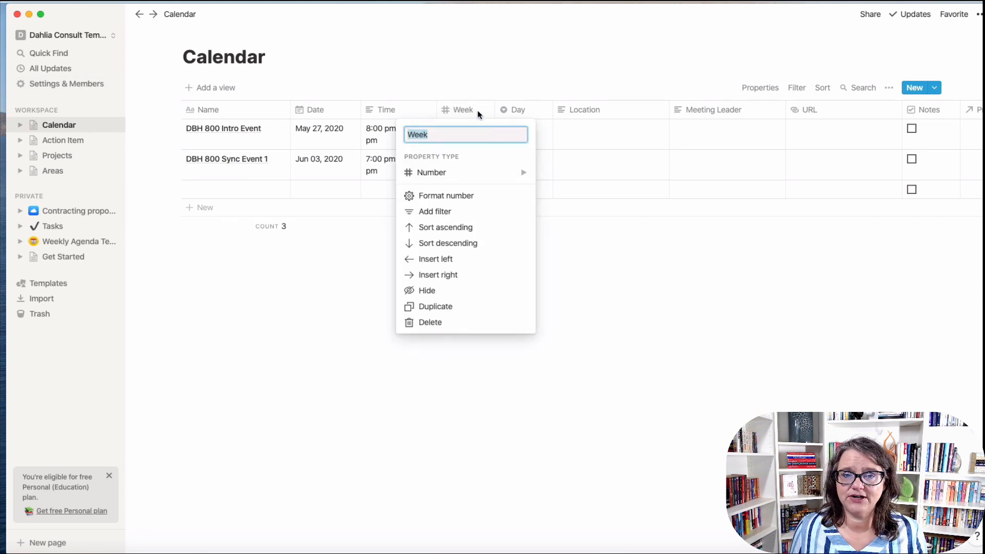
click(449, 324)
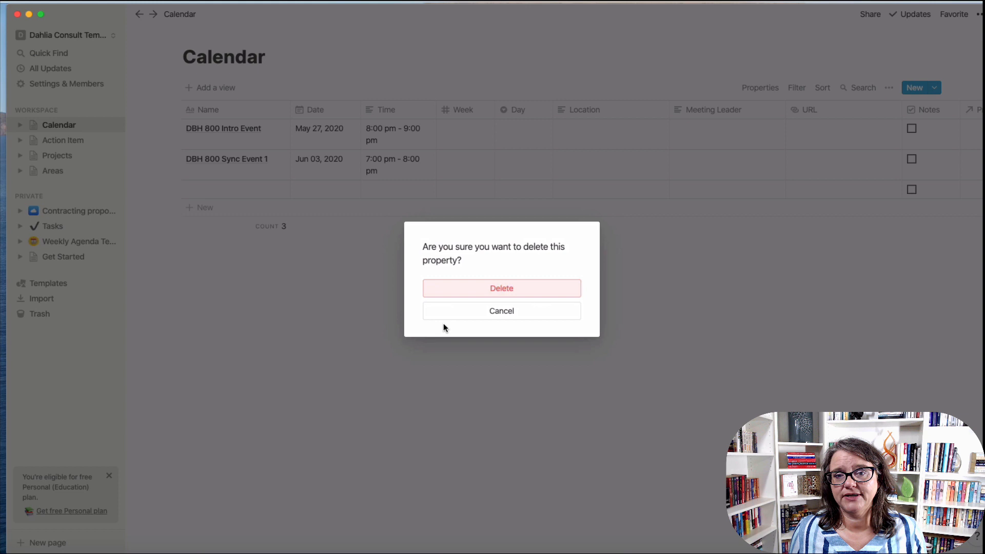
click(495, 288)
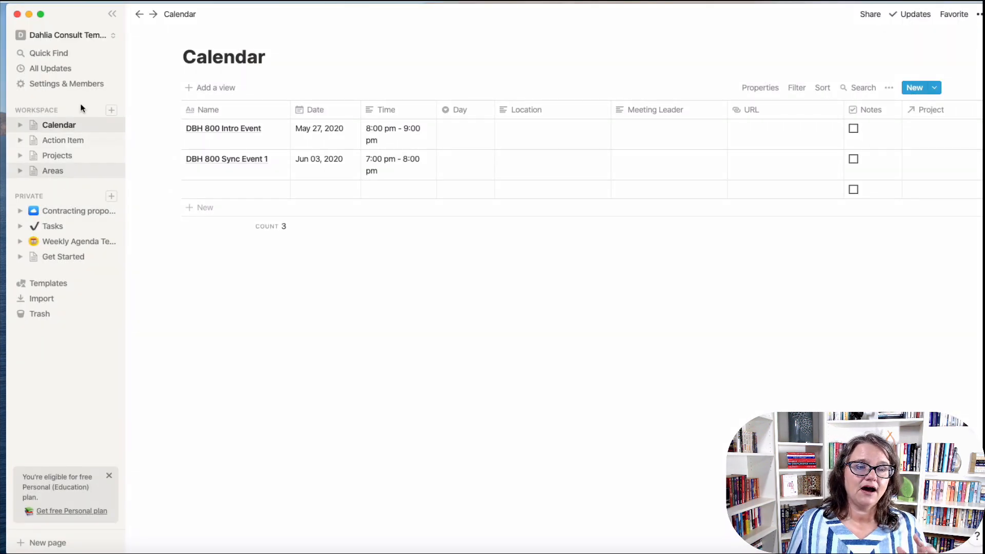
Add a new workspace page with Small text and Full width, titled Doctorate Degree Hub.
click(111, 111)
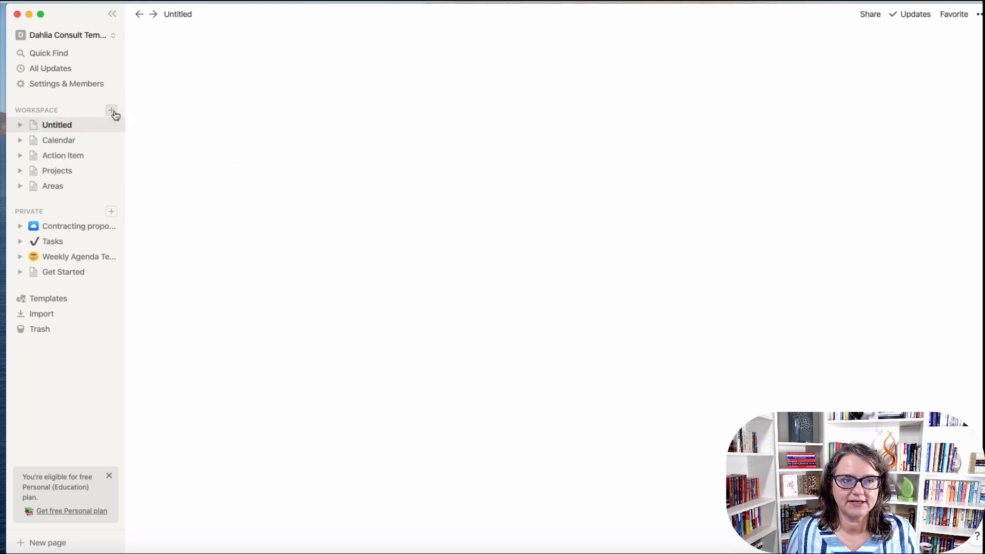
click(979, 14)
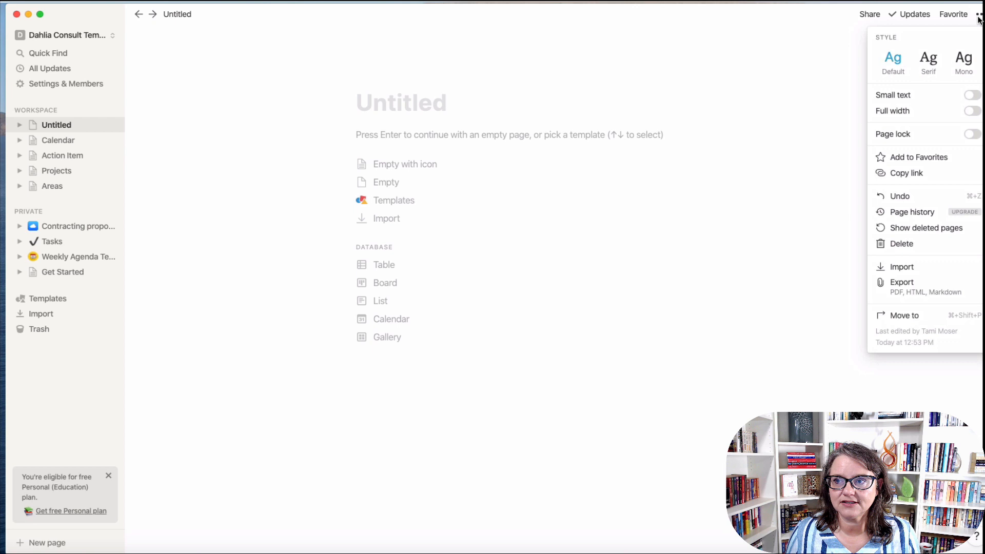
click(971, 94)
click(970, 111)
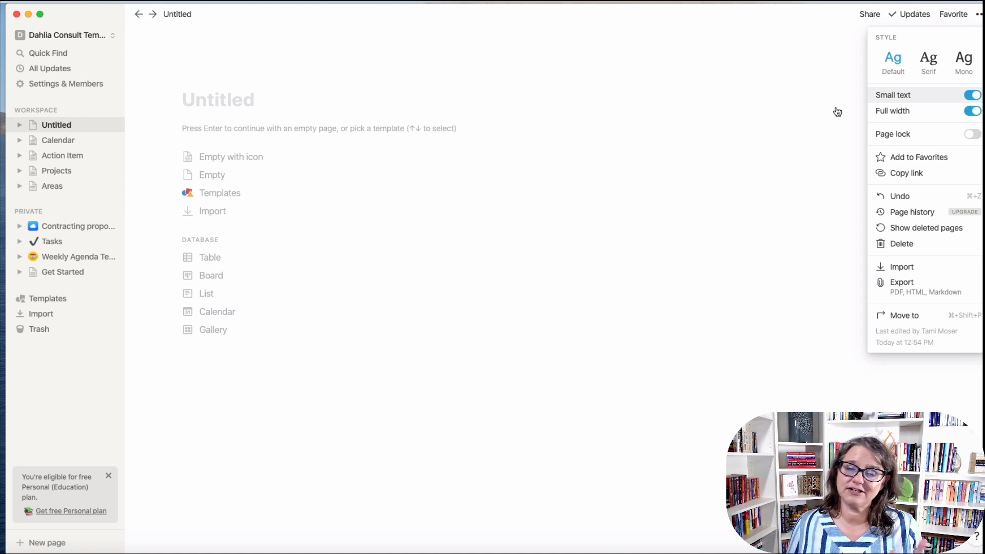
click(454, 313)
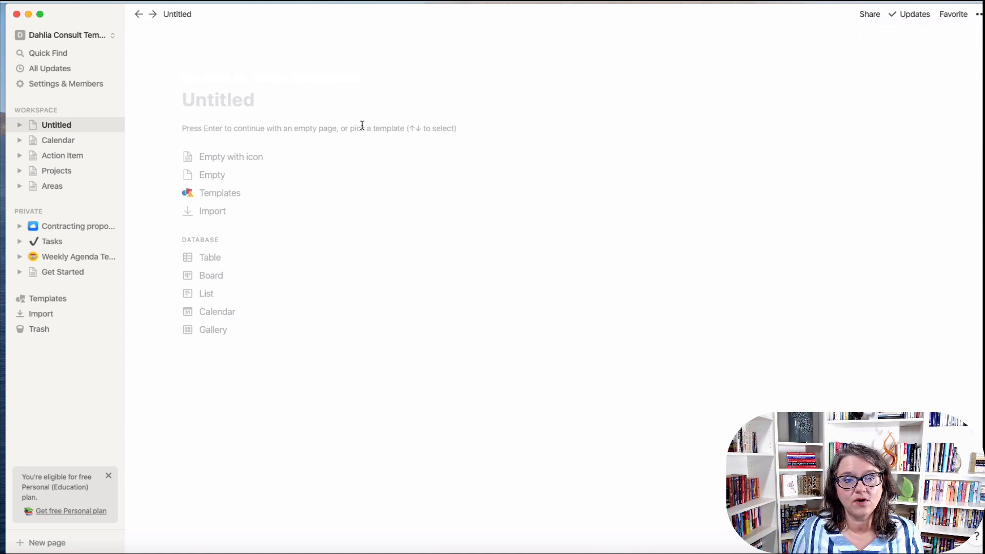
text(Doctor)
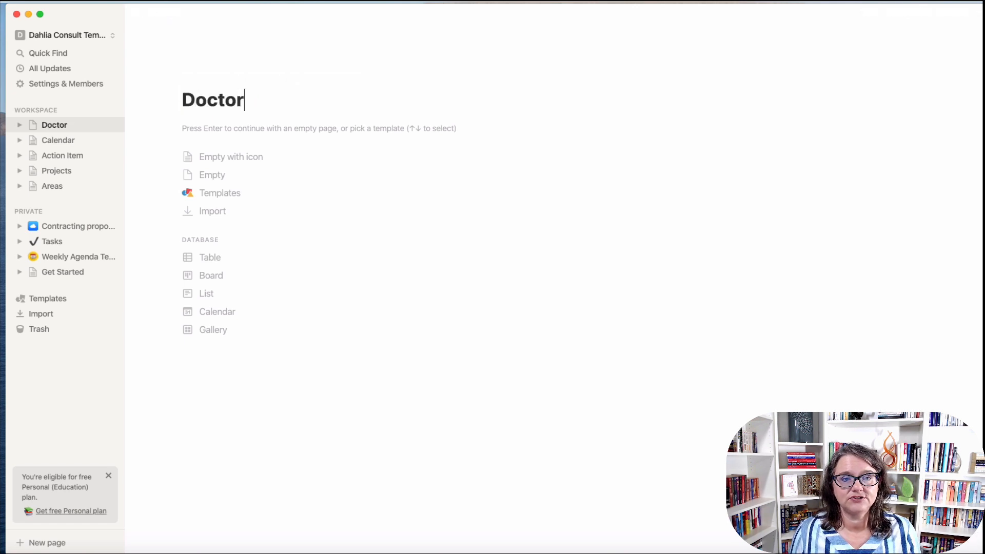
text(ate Degre)
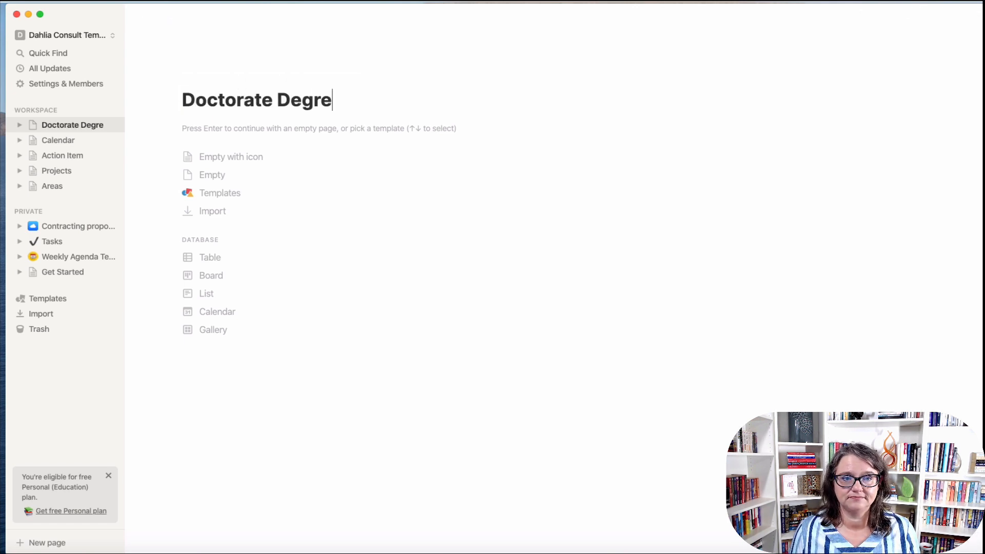
text(e Hub)
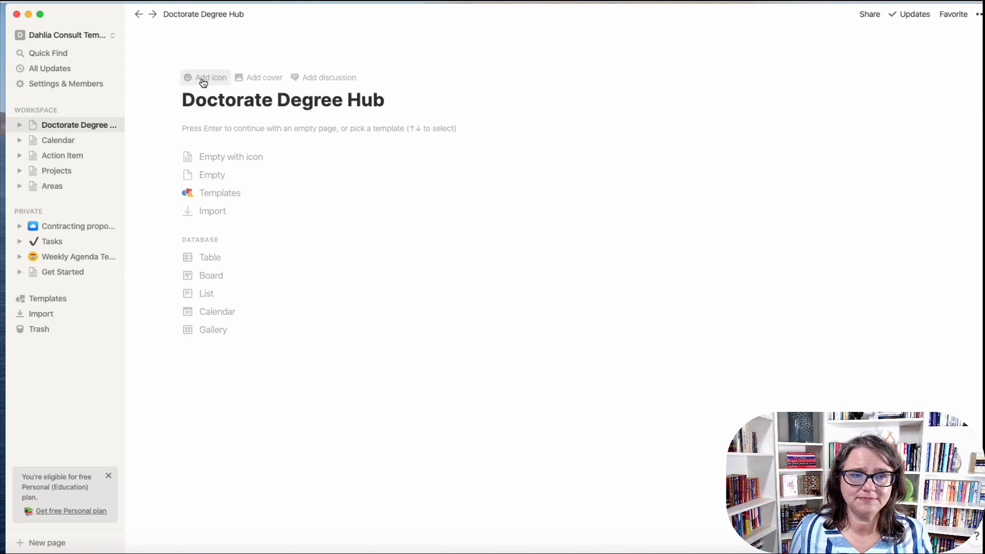
Give the page a classical building icon and a university building Unsplash cover photo.
click(203, 83)
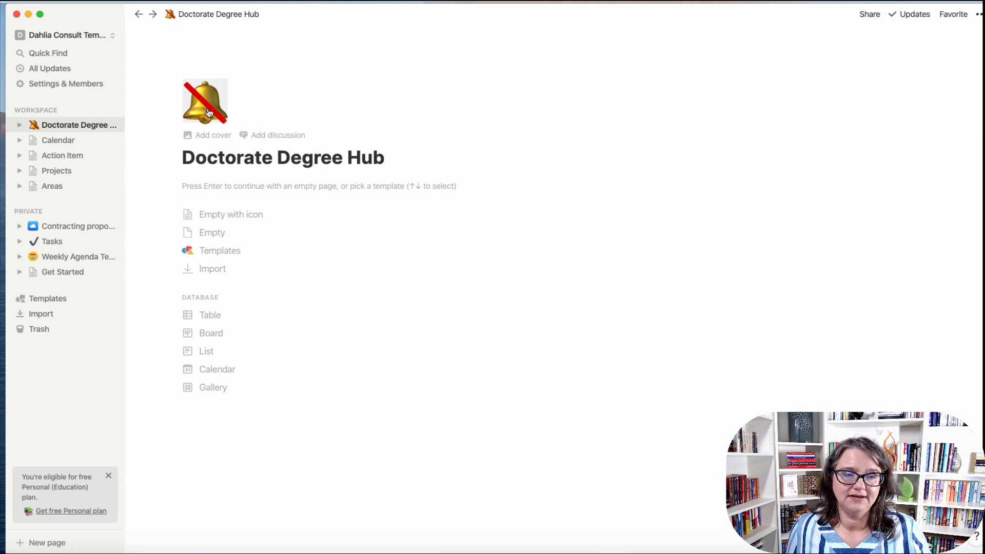
click(208, 108)
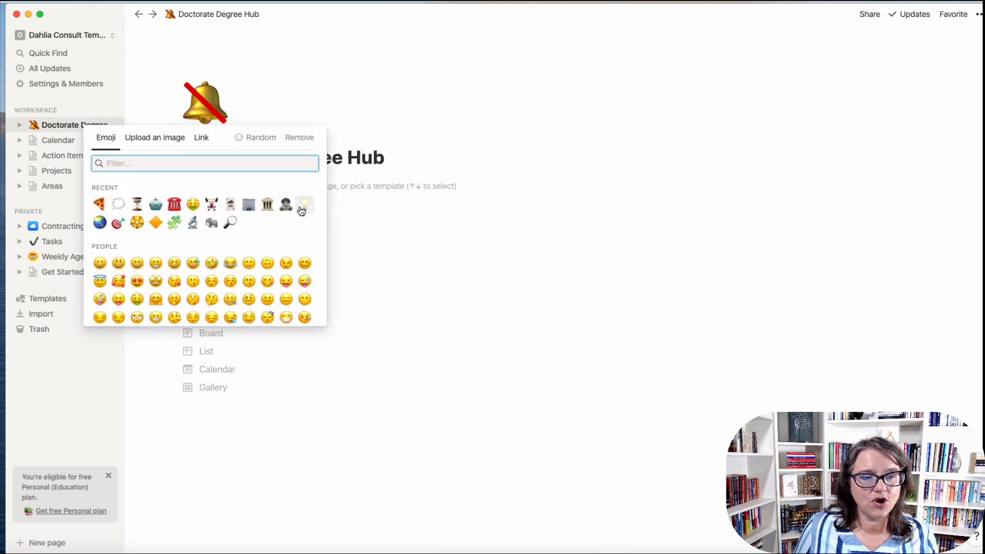
click(268, 207)
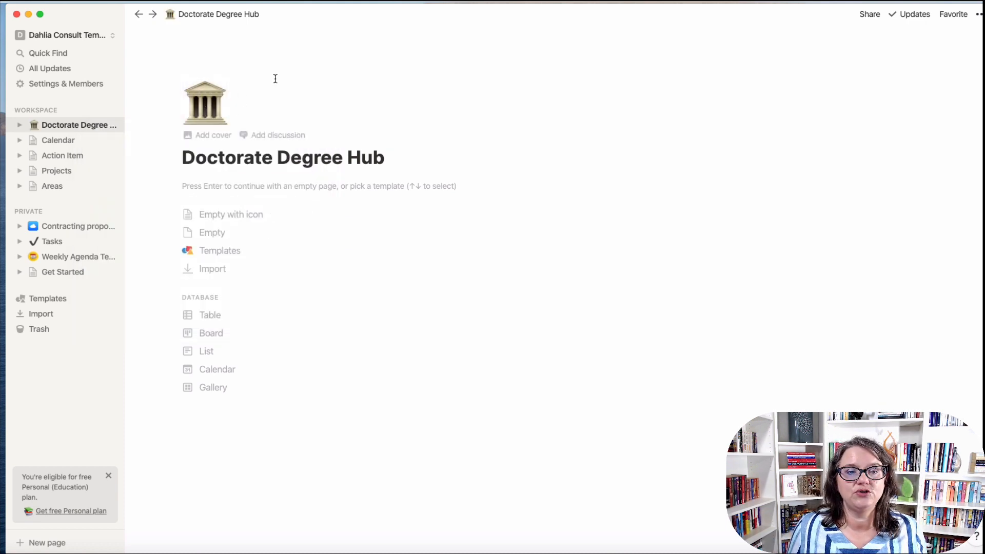
click(218, 136)
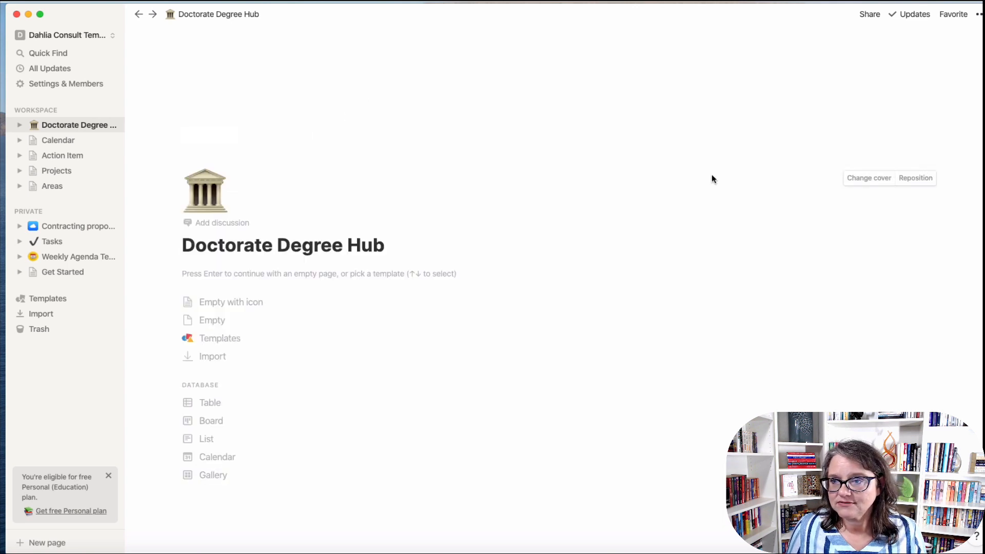
click(872, 178)
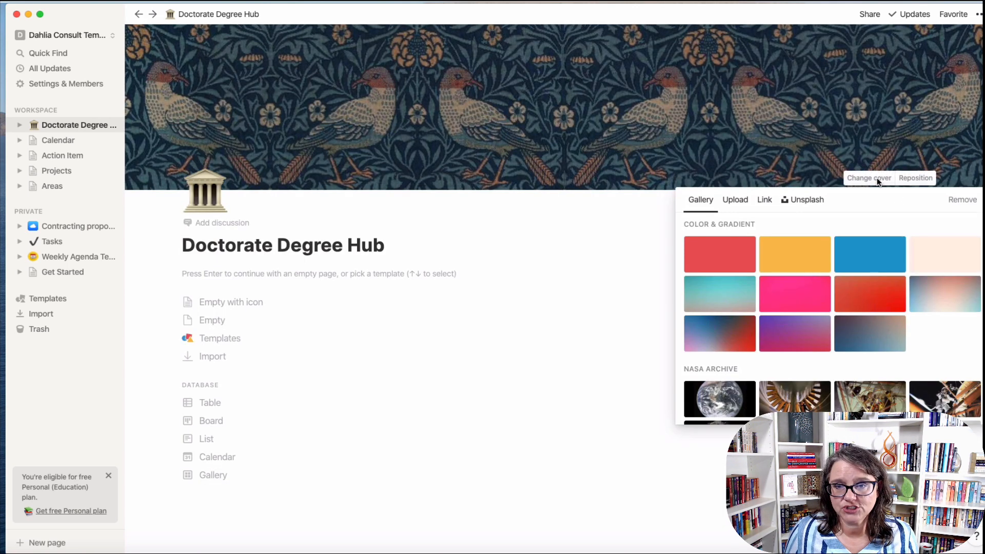
click(800, 200)
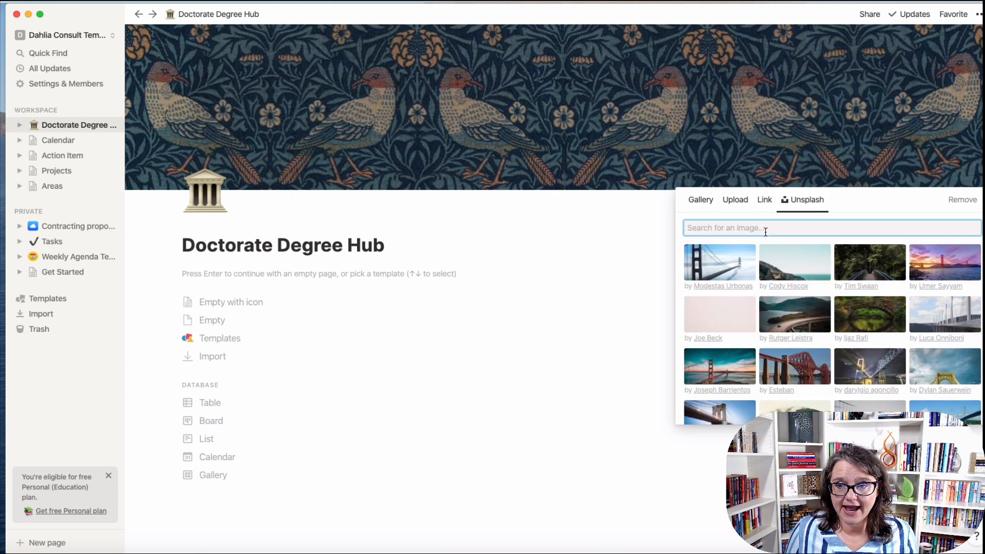
text(University)
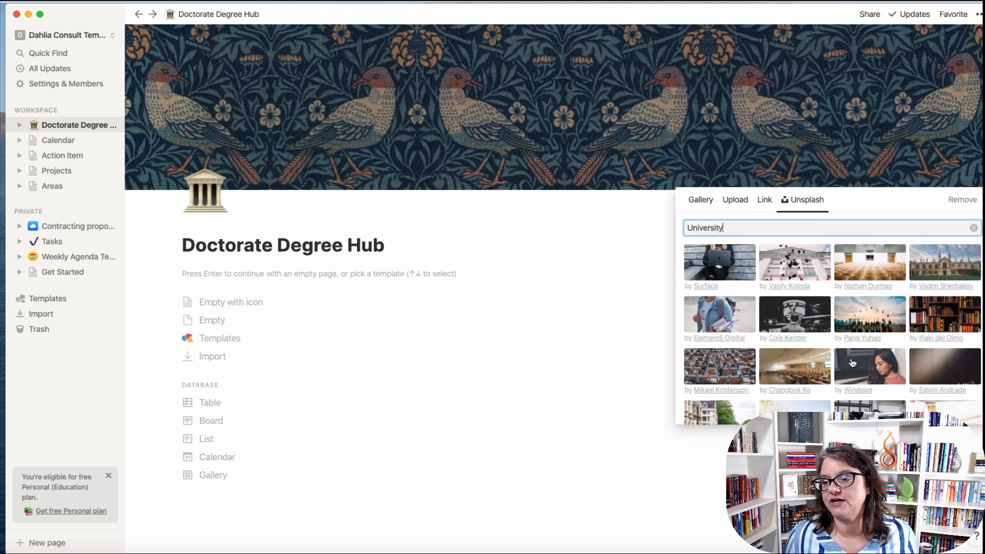
click(946, 265)
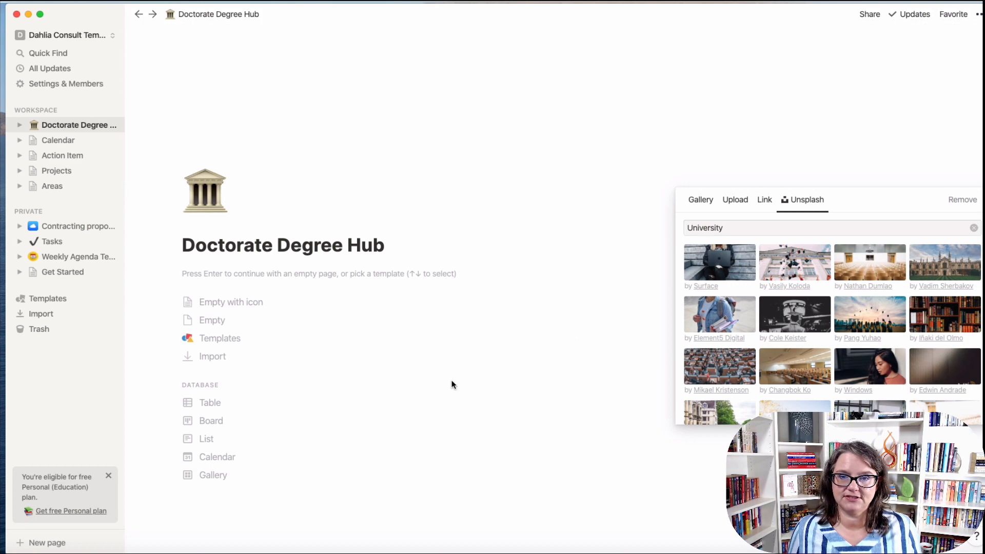
click(463, 379)
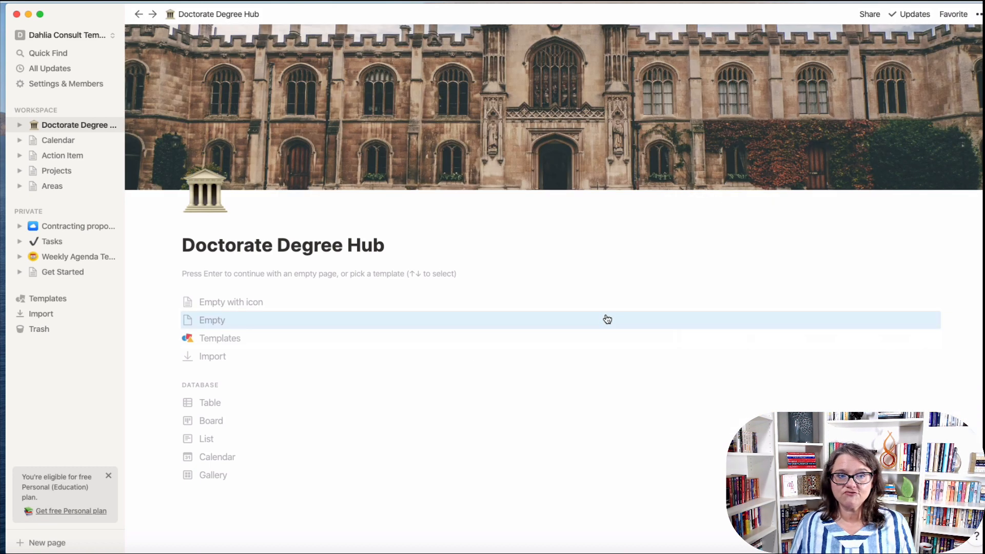
Change the page icon to the graduation cap emoji found by searching 'deg'.
click(204, 191)
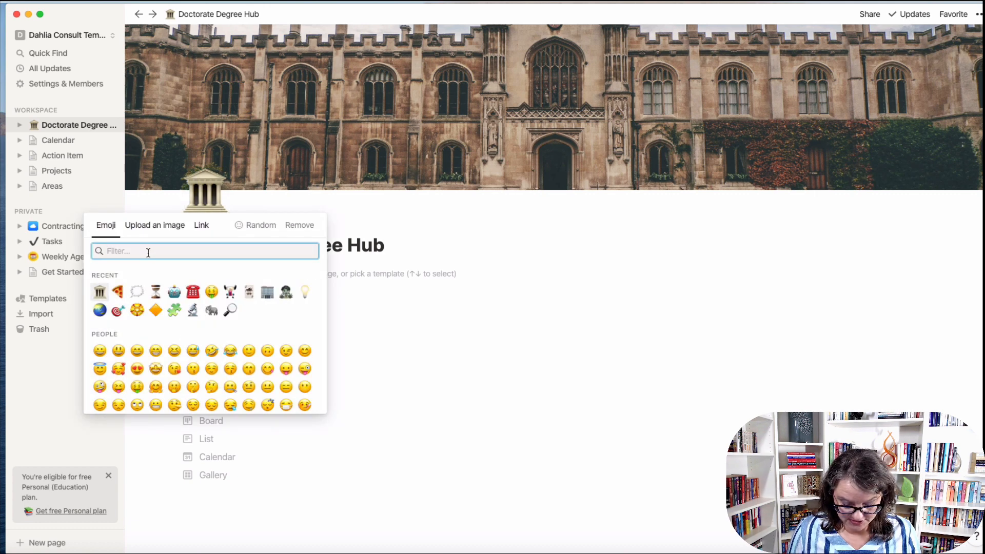
text(deg)
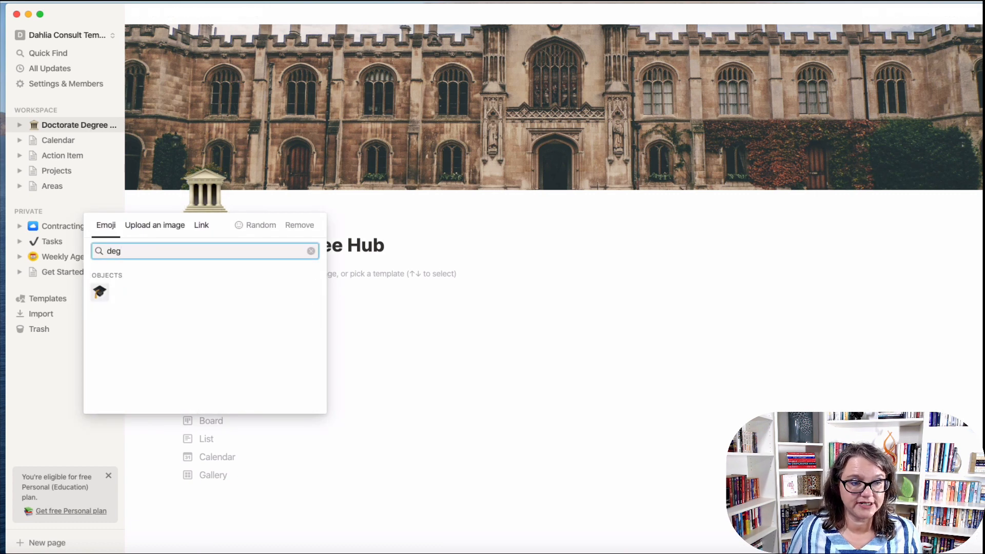
click(100, 292)
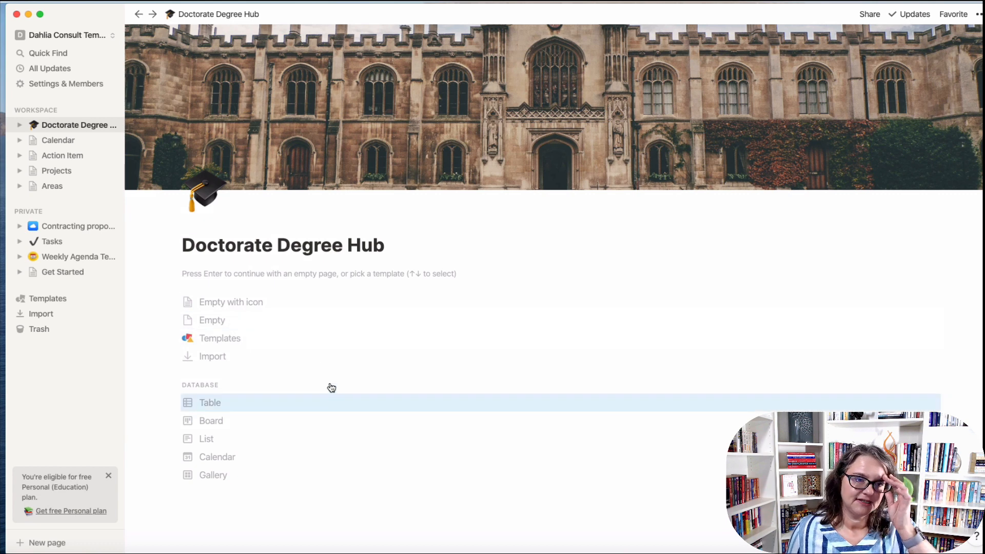
click(210, 191)
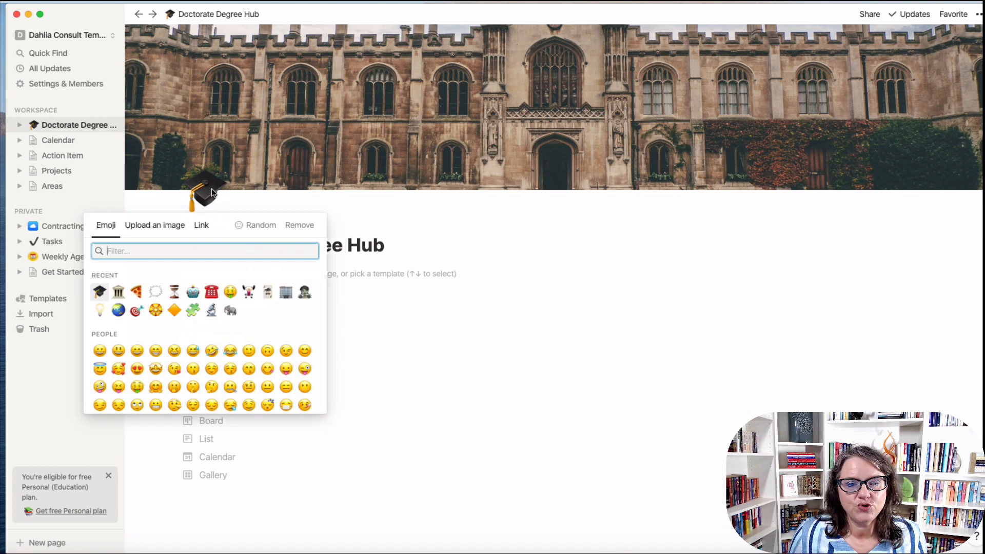
click(149, 227)
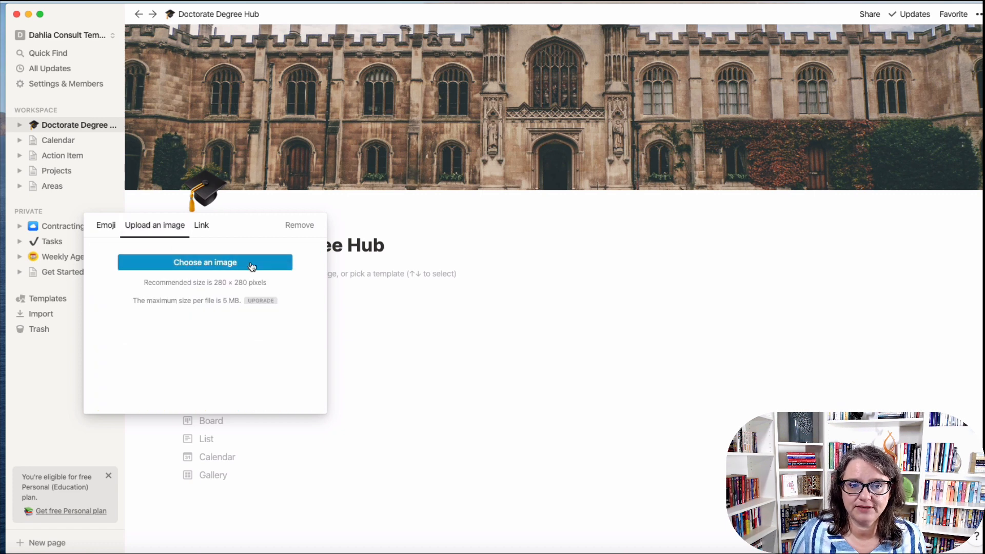
click(519, 371)
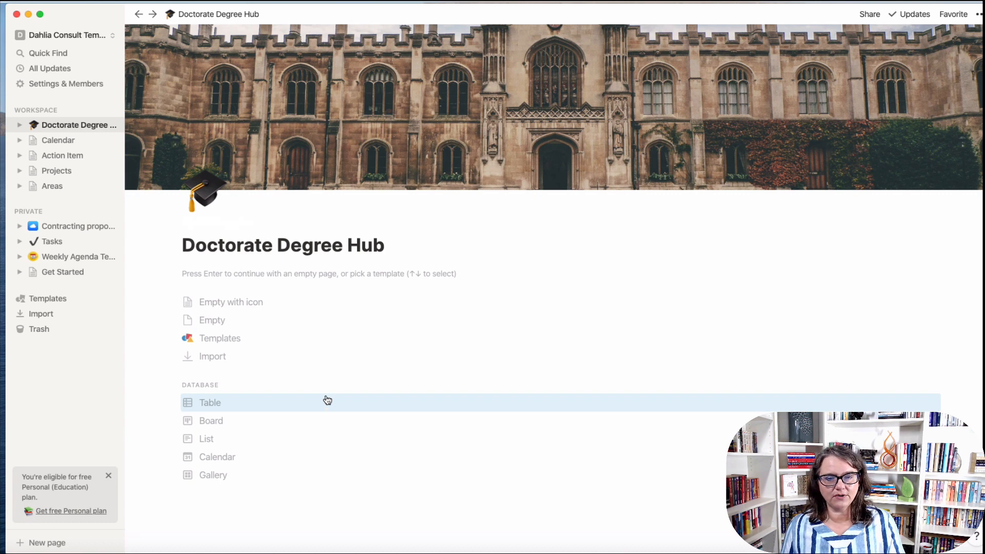
Start from an empty page and insert a linked view of the Calendar database.
click(221, 322)
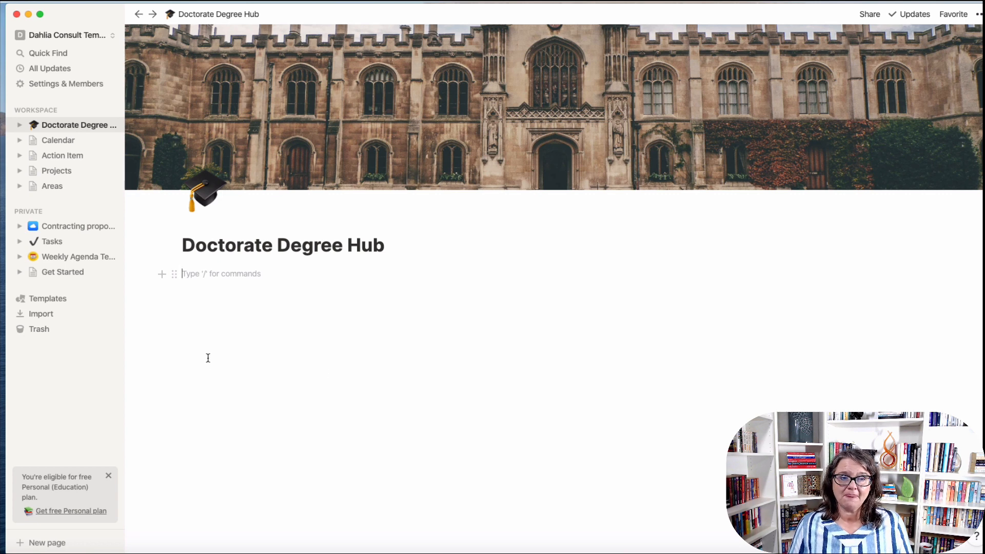
key(Return)
key(Return)
key(BackSpace)
key(BackSpace)
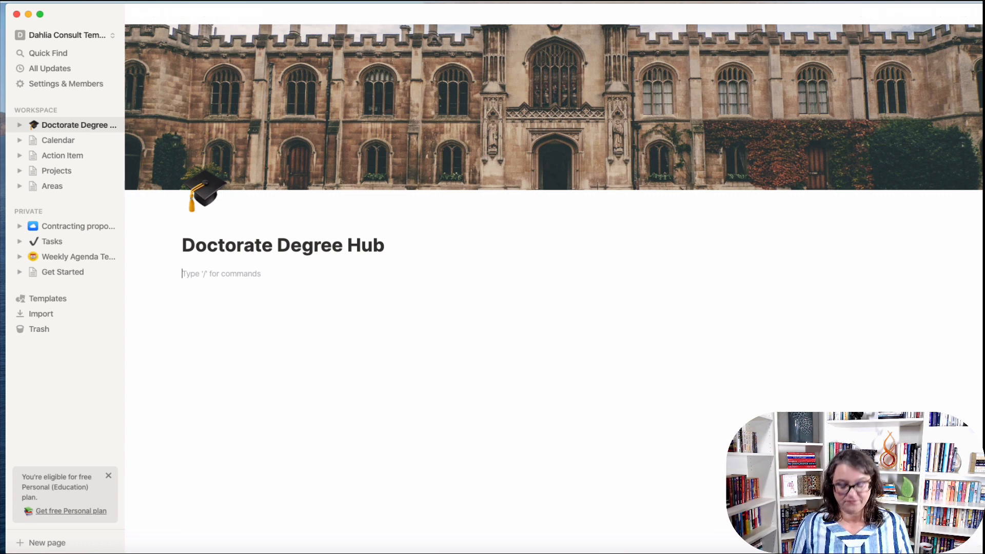
key(Return)
text(/)
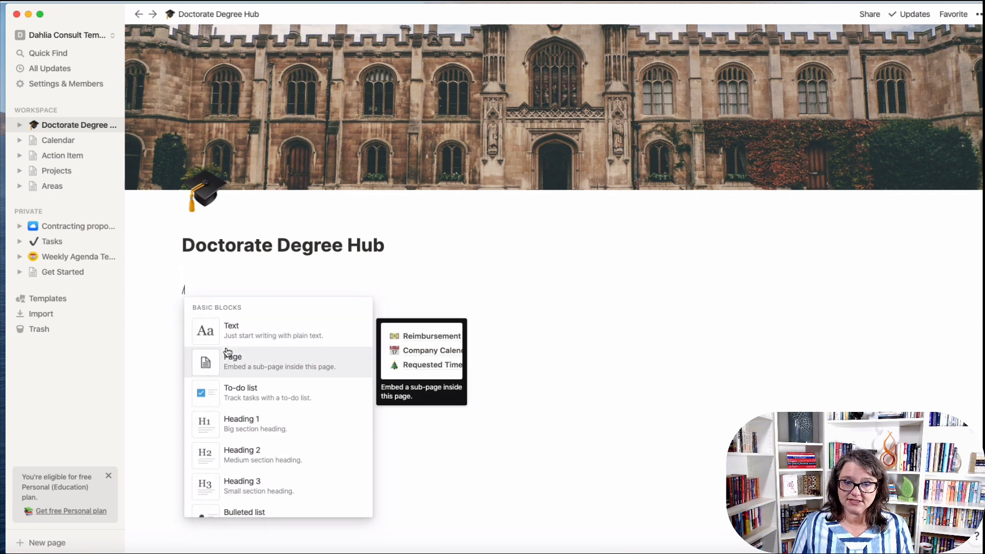
scroll(246, 369, down, 5)
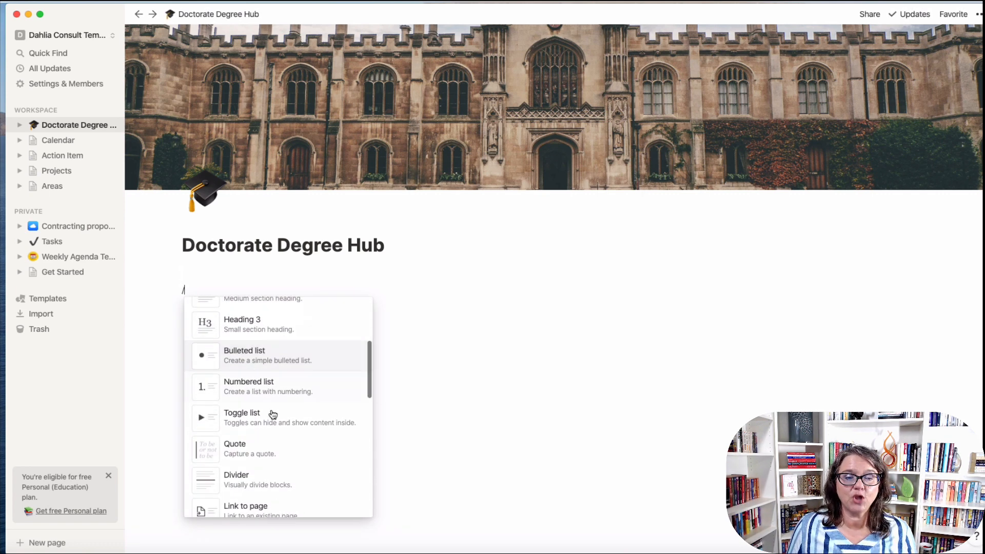
scroll(300, 444, down, 12)
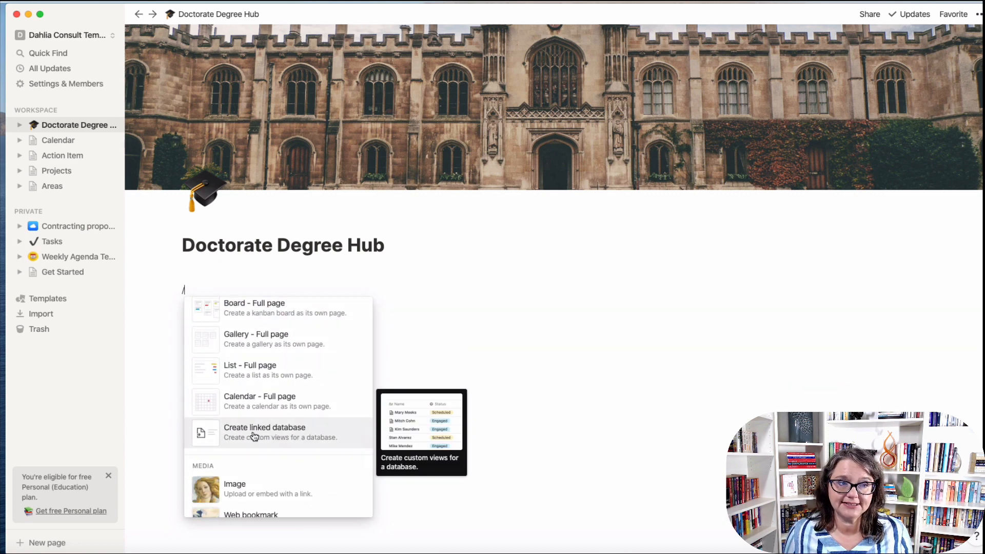
click(253, 436)
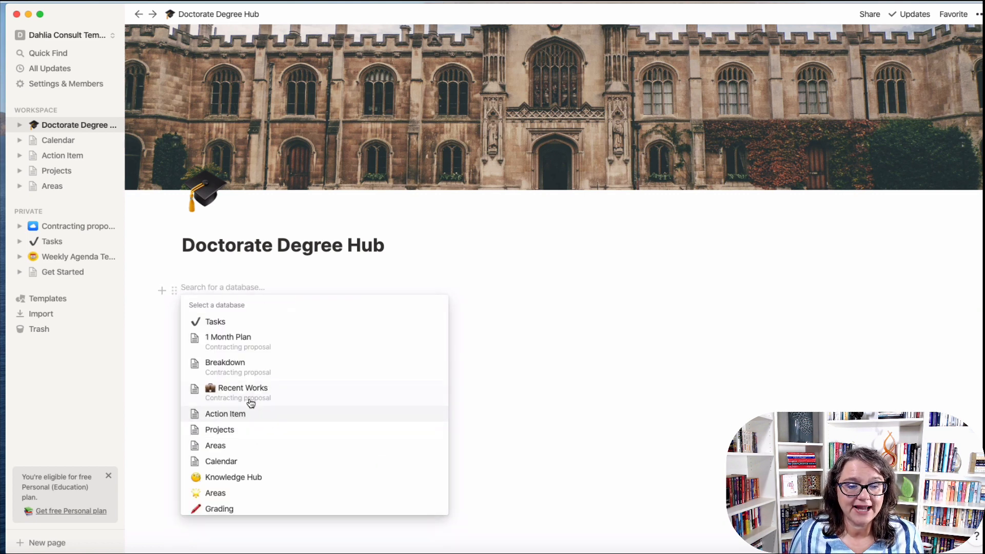
click(228, 462)
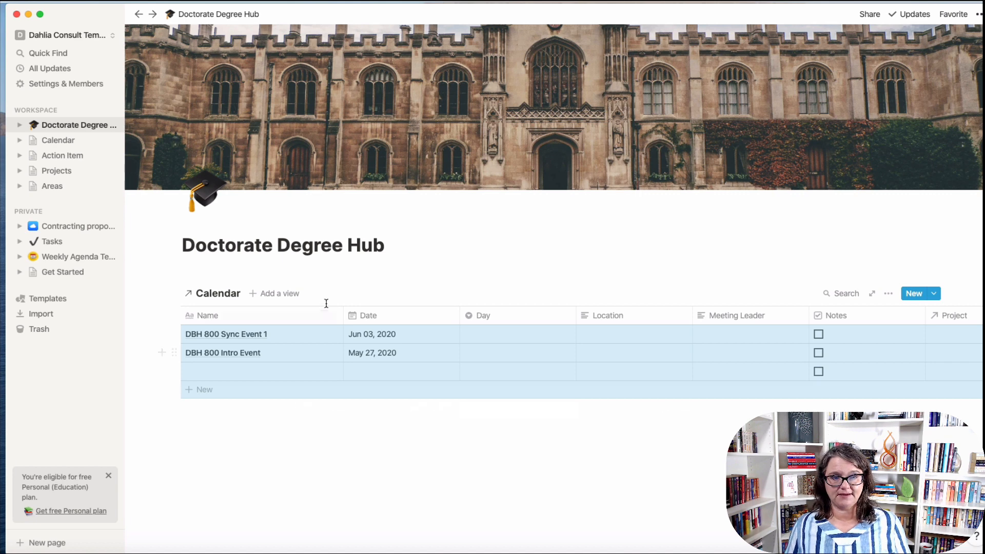
Add a calendar view named Live Events to the linked Calendar database.
click(281, 293)
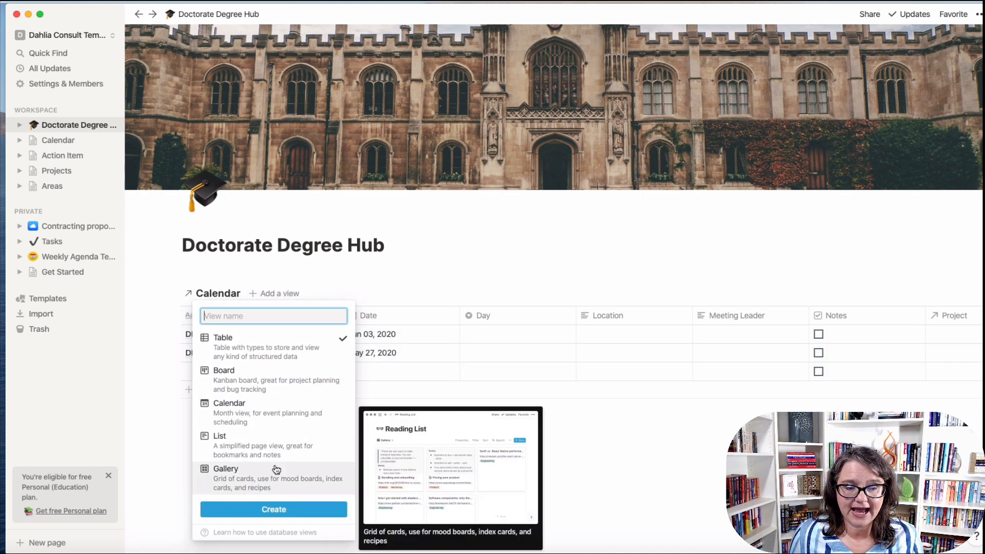
click(270, 389)
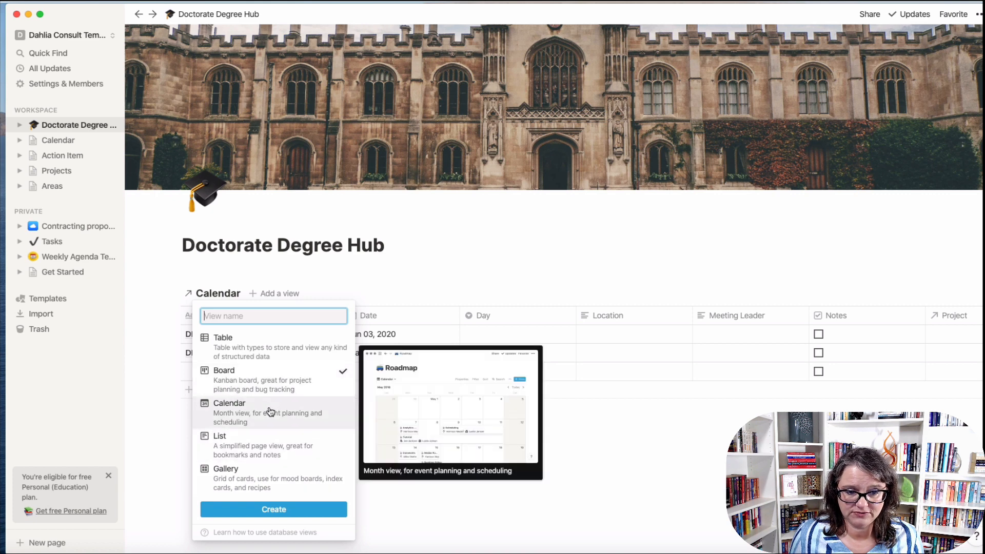
click(269, 412)
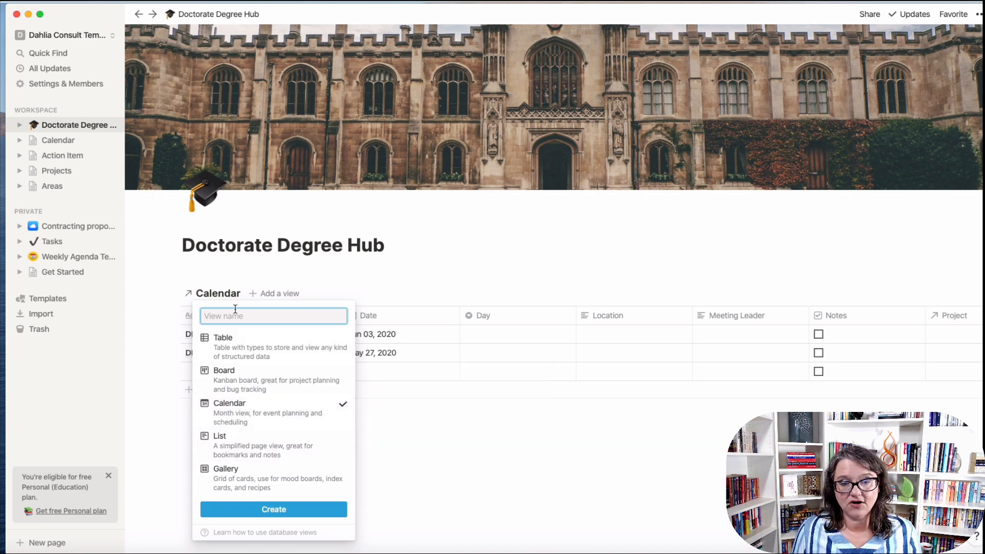
text(Live Events)
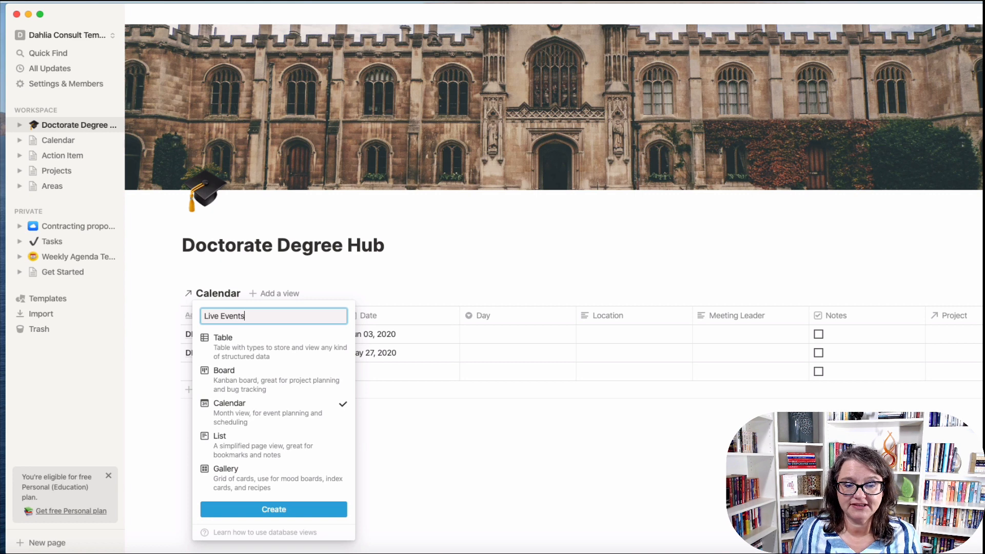
click(275, 509)
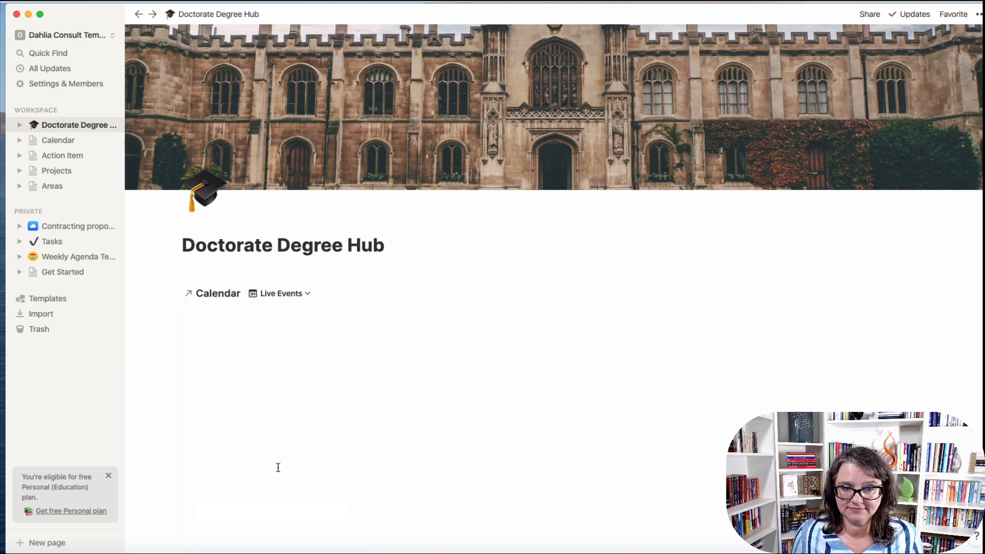
scroll(436, 419, down, 4)
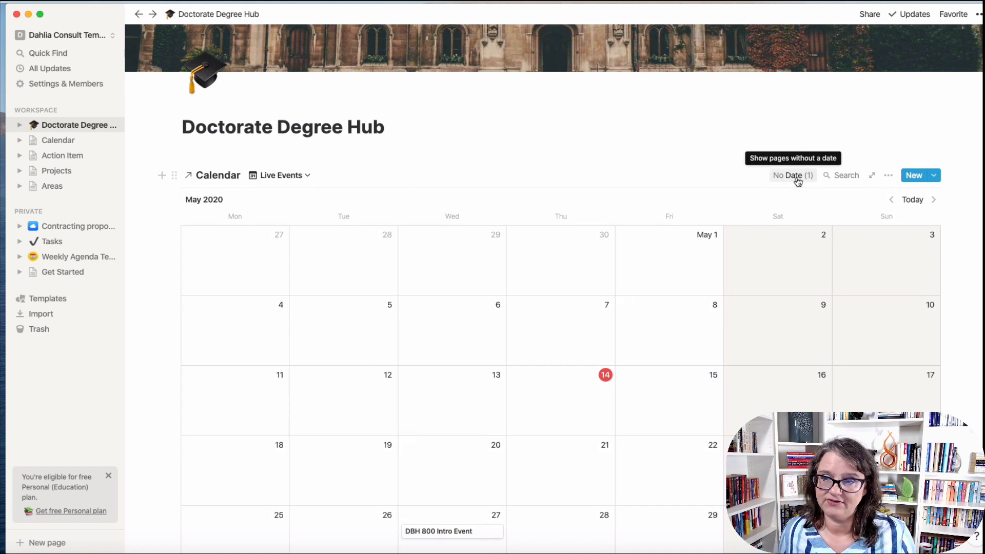
Begin a filter rule on the Live Events view, then open the Calendar database page.
click(888, 175)
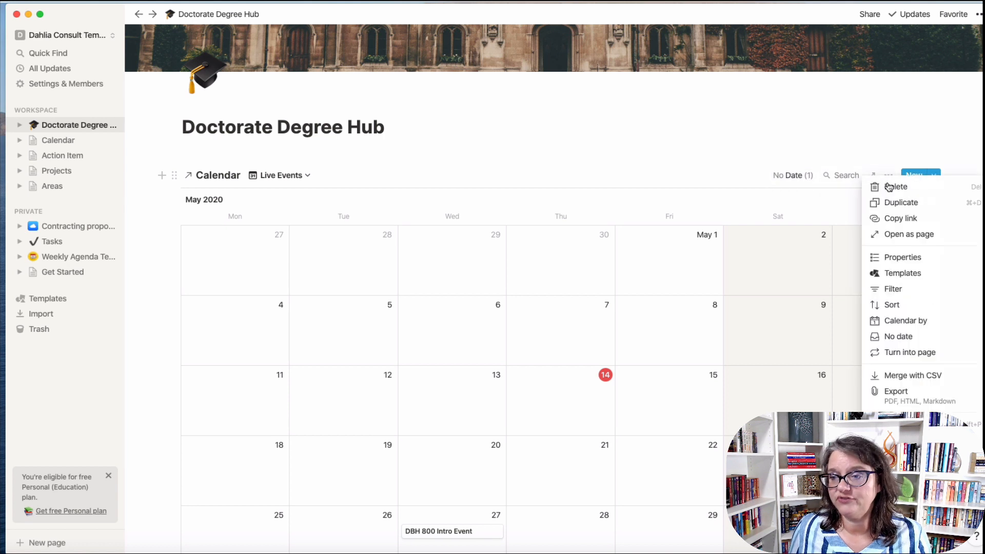
click(904, 298)
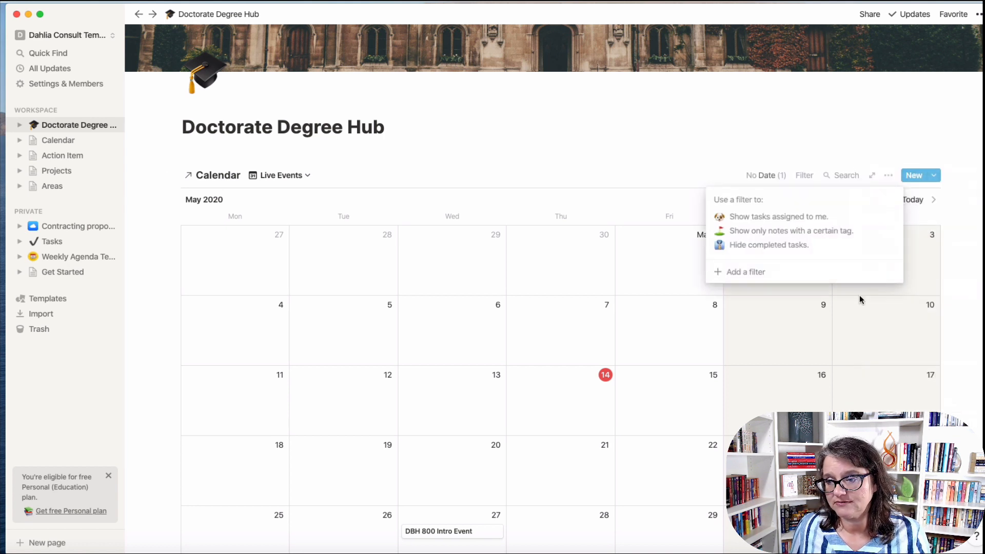
click(741, 271)
click(753, 201)
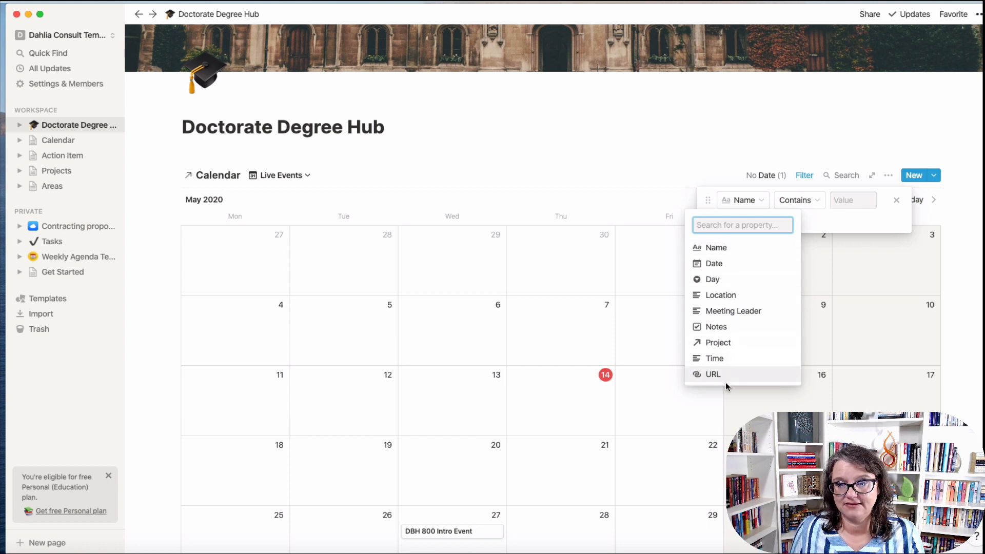
click(503, 170)
click(63, 142)
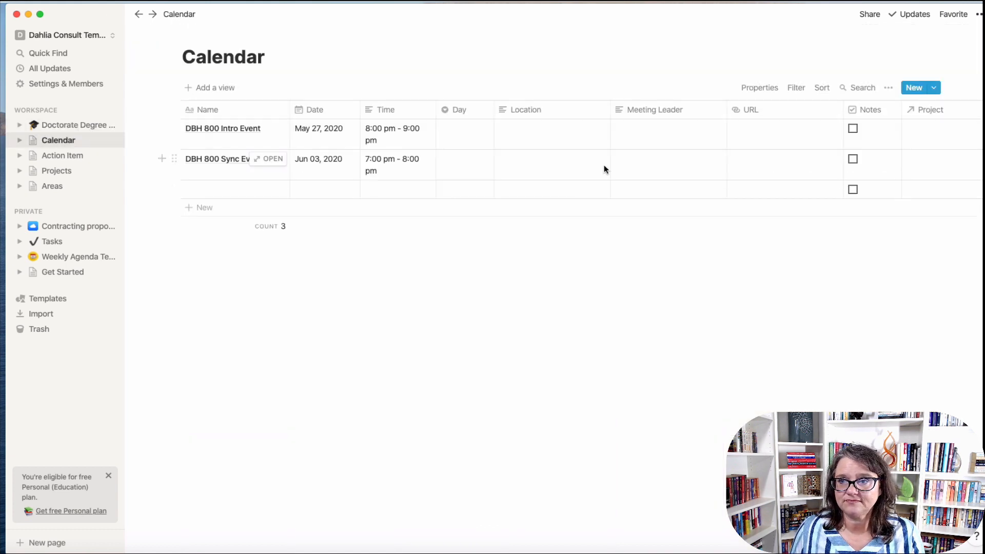
Add an Area relation property linked to the Areas database, then reopen Doctorate Degree Hub.
scroll(604, 164, right, 4)
click(931, 116)
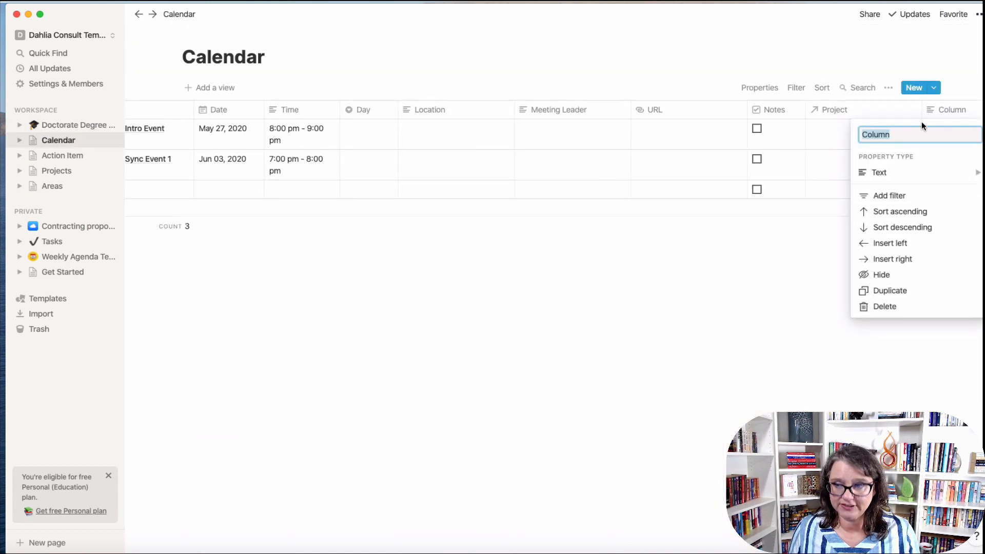
text(Area)
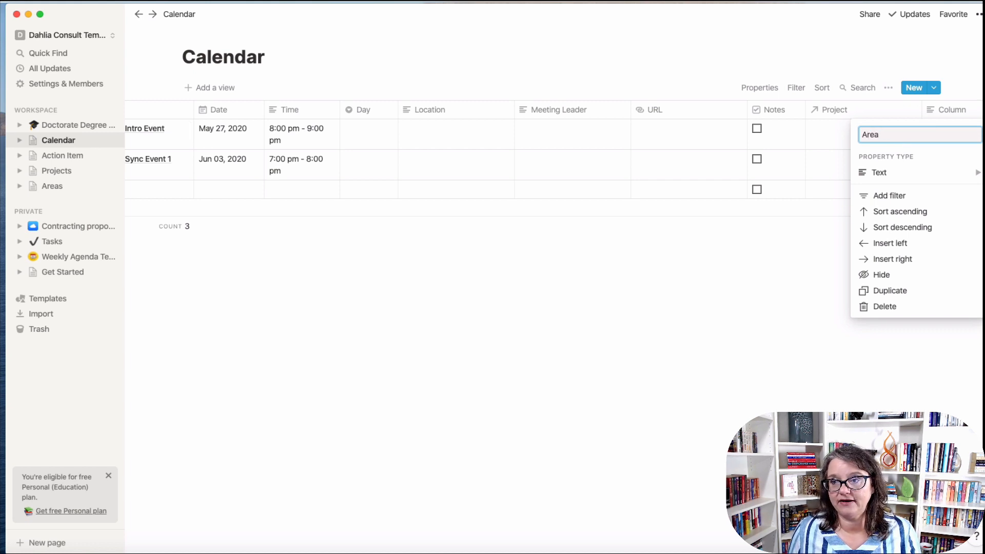
click(890, 175)
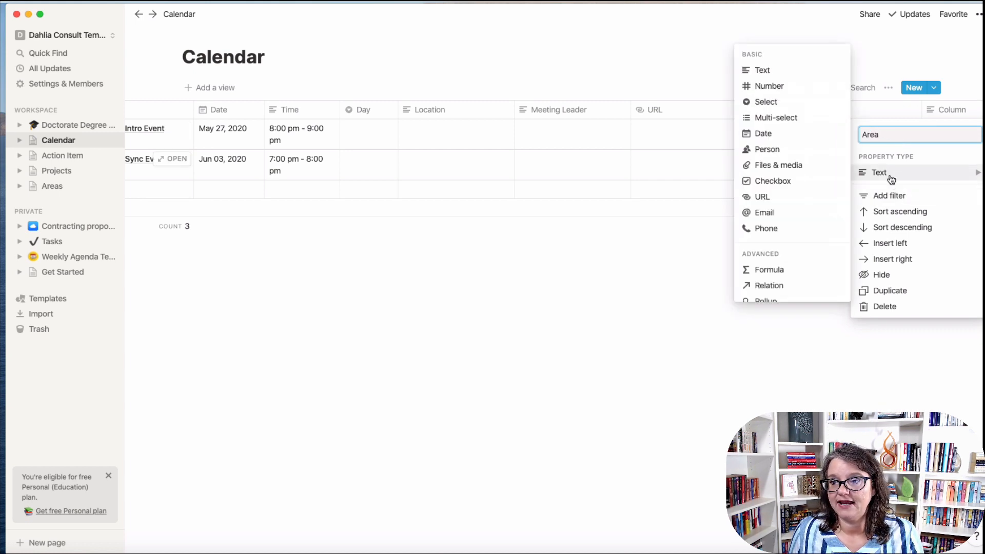
scroll(787, 242, down, 3)
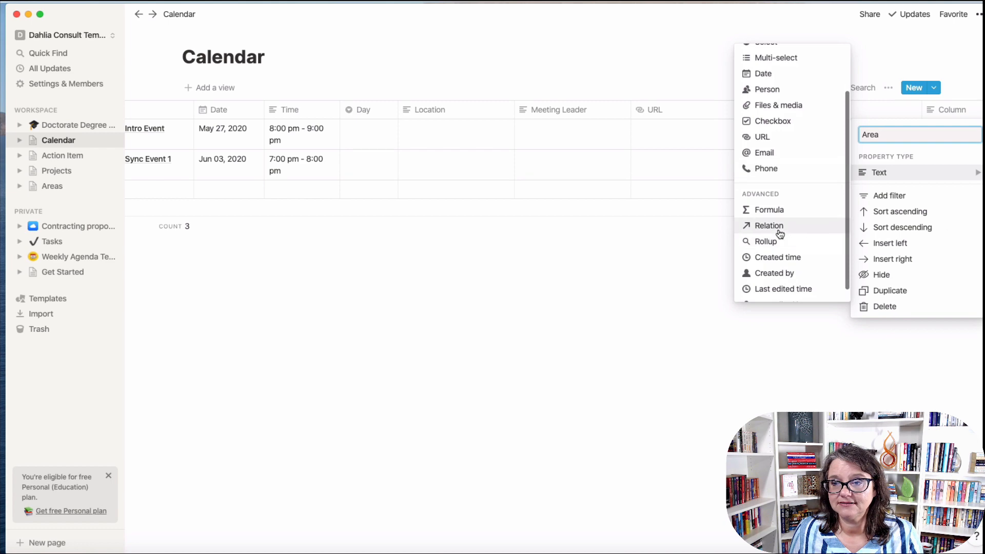
click(777, 229)
click(505, 287)
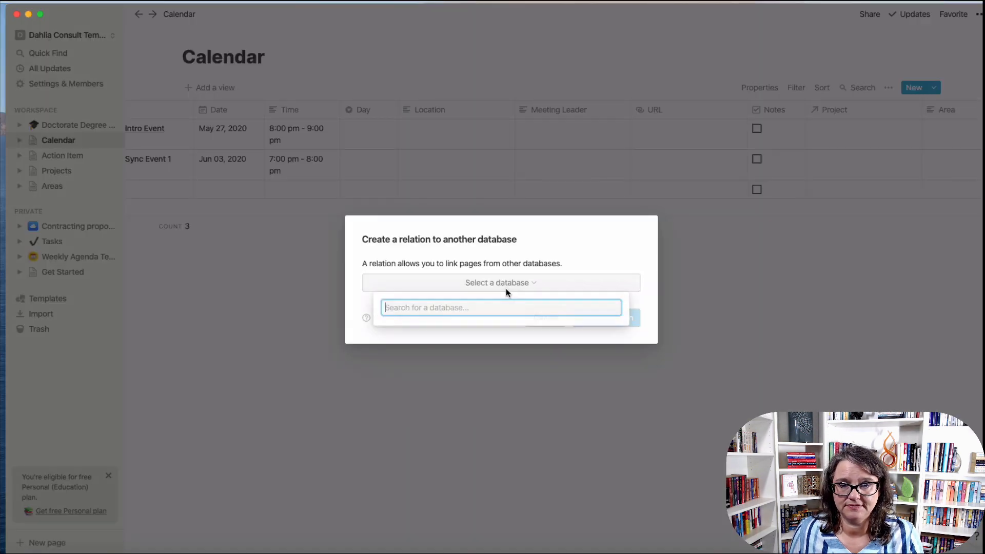
scroll(434, 425, down, 1)
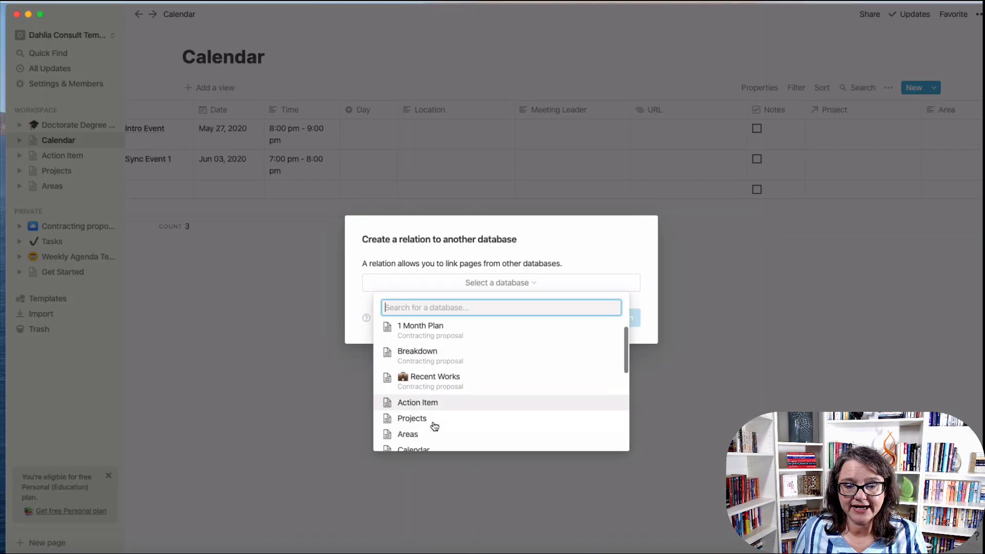
scroll(434, 425, down, 2)
click(414, 395)
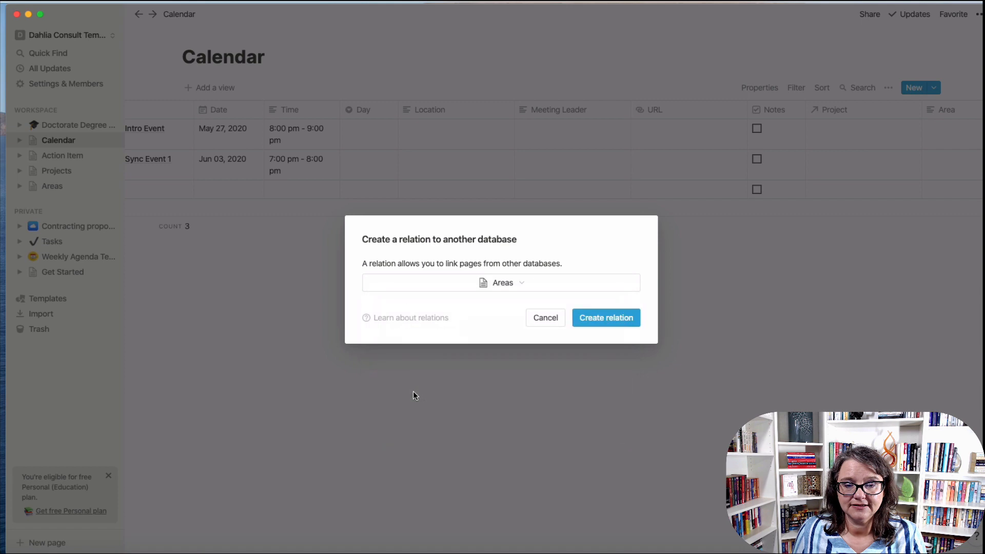
click(608, 319)
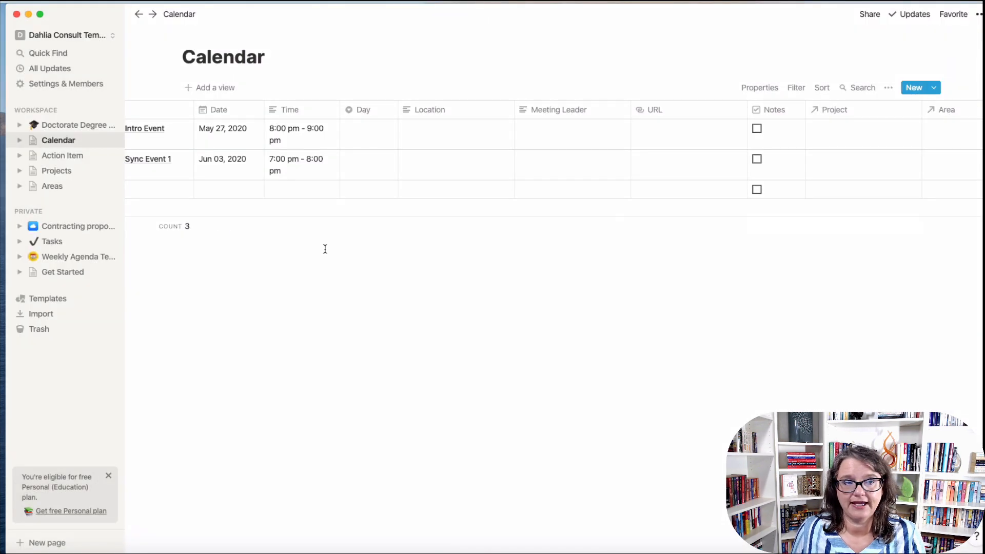
click(93, 128)
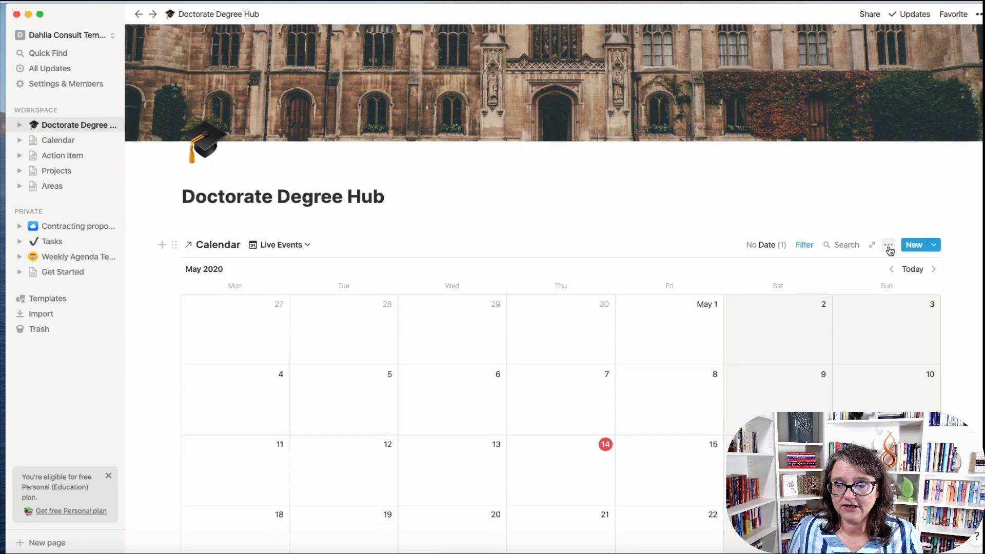
Add an Area contains Doctorate Degree filter to the embedded Live Events calendar.
click(805, 246)
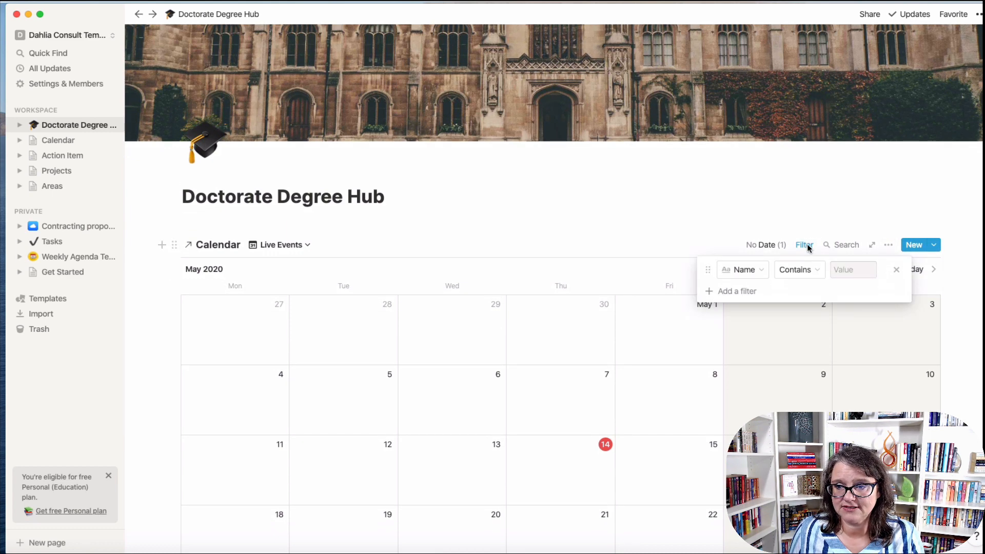
click(763, 272)
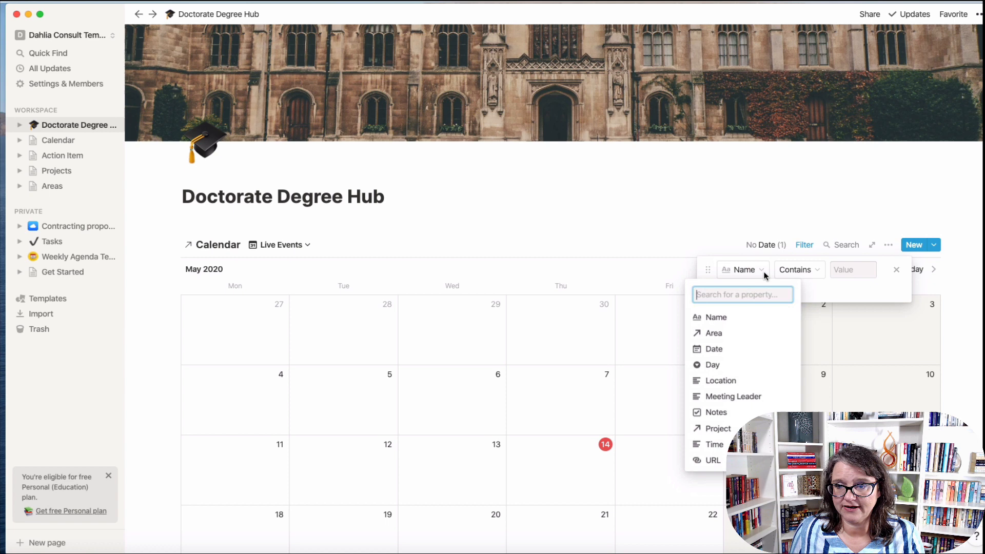
click(725, 334)
click(855, 272)
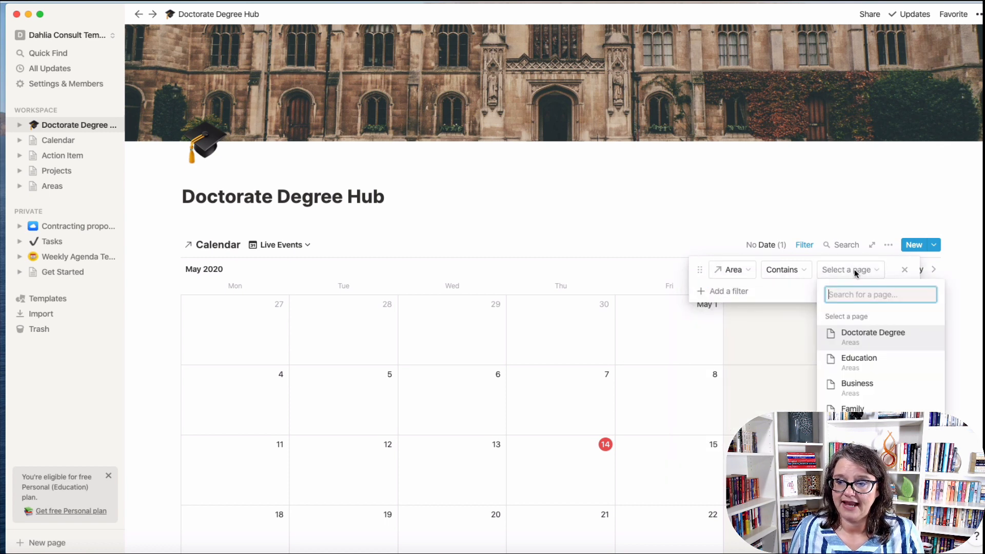
click(887, 343)
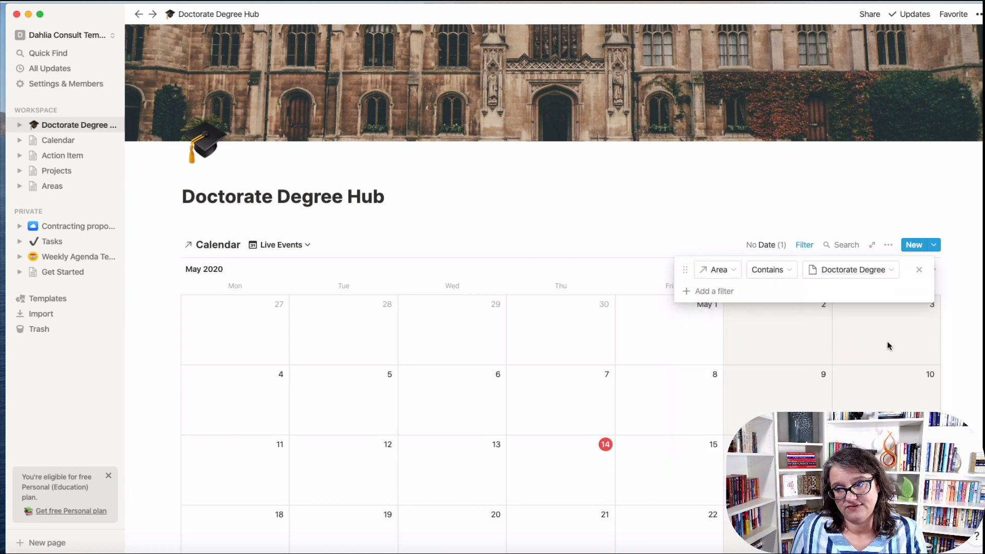
click(559, 257)
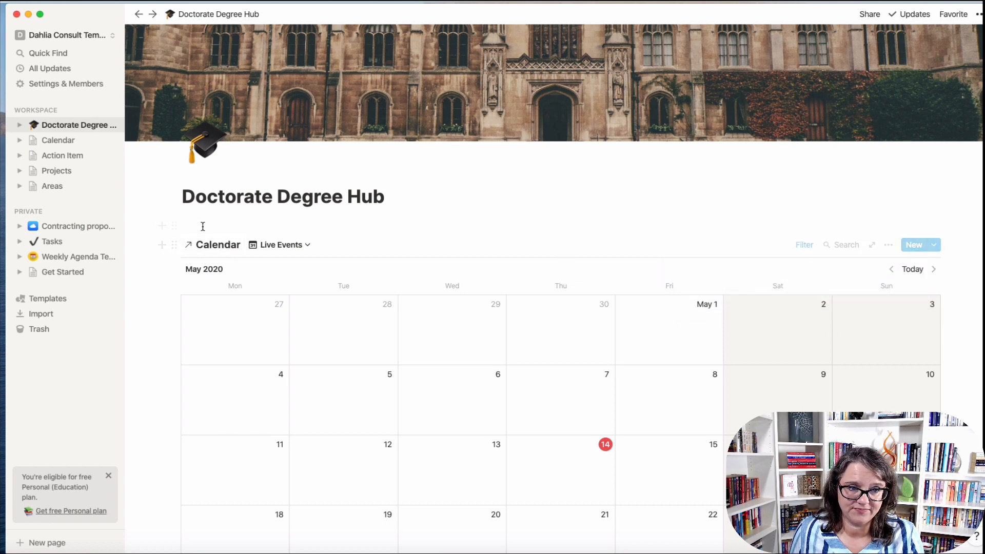
Insert a toggle block titled Live Events above the calendar.
scroll(367, 384, down, 4)
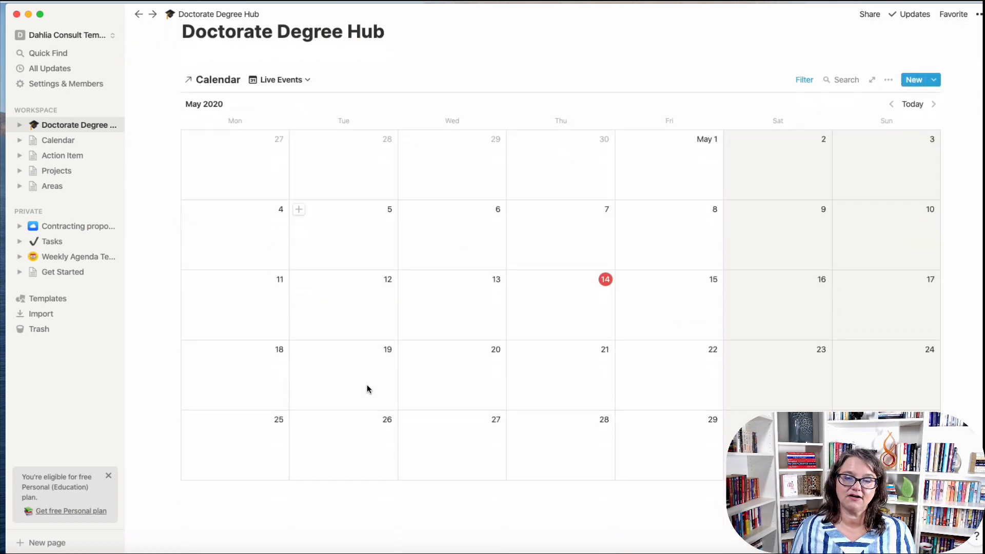
scroll(364, 393, up, 5)
click(192, 274)
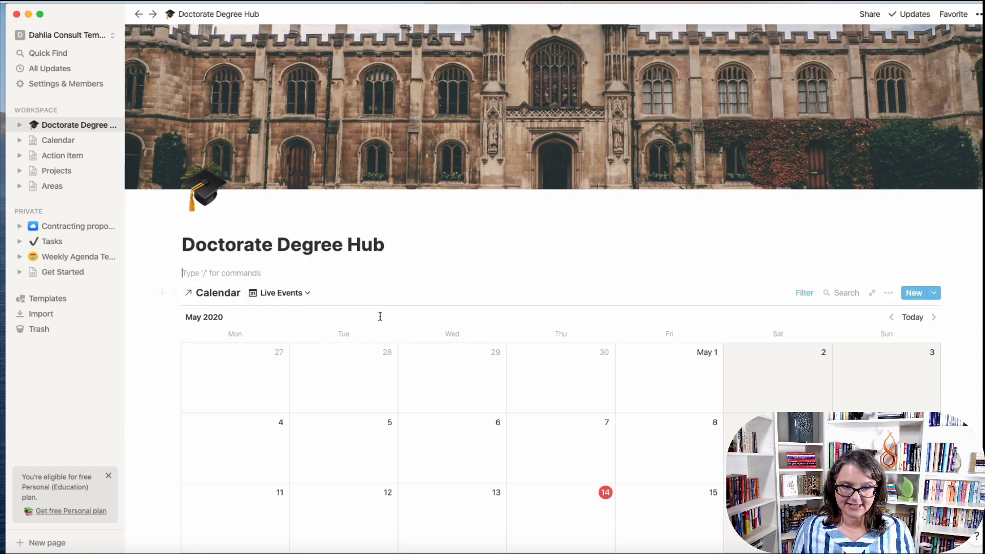
key(Up)
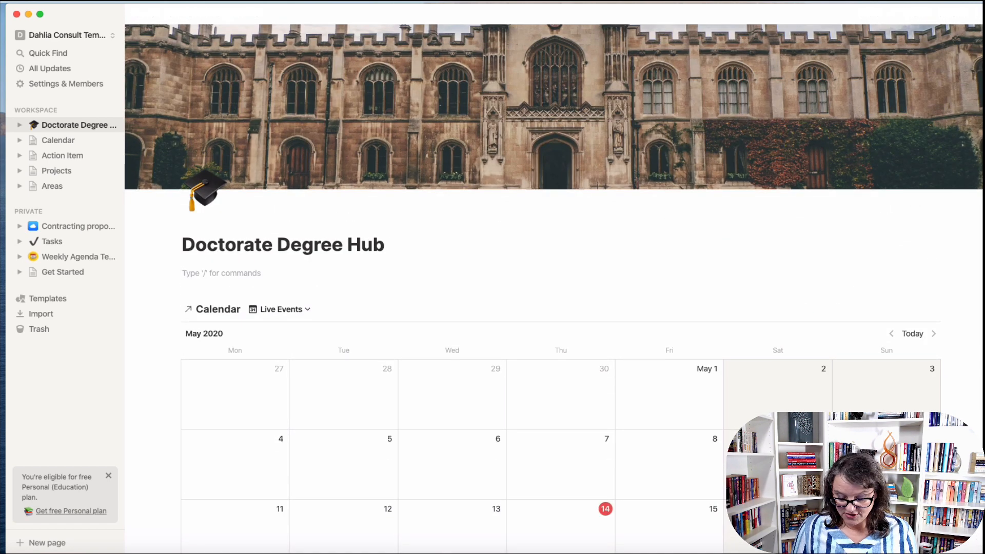
text(/)
scroll(296, 421, down, 2)
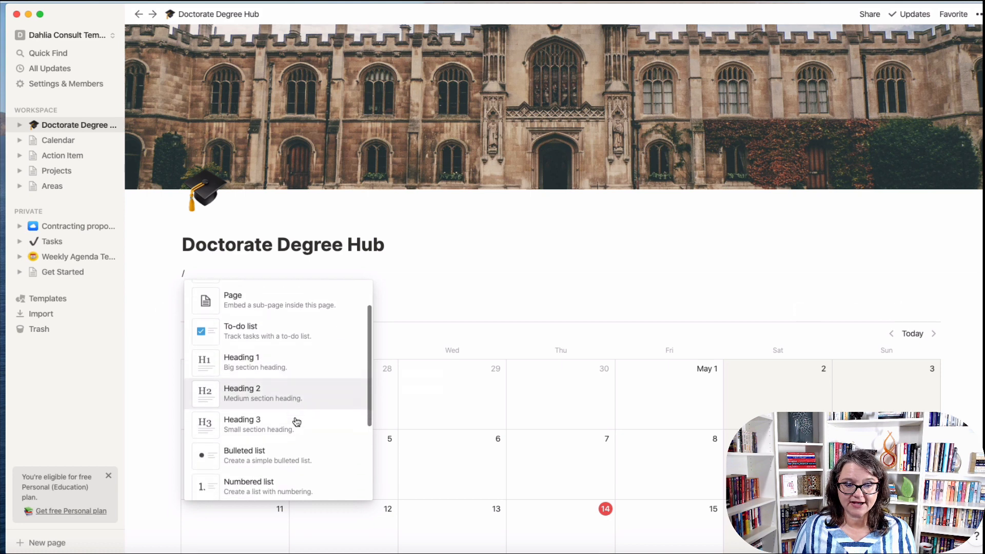
scroll(297, 421, down, 4)
click(282, 441)
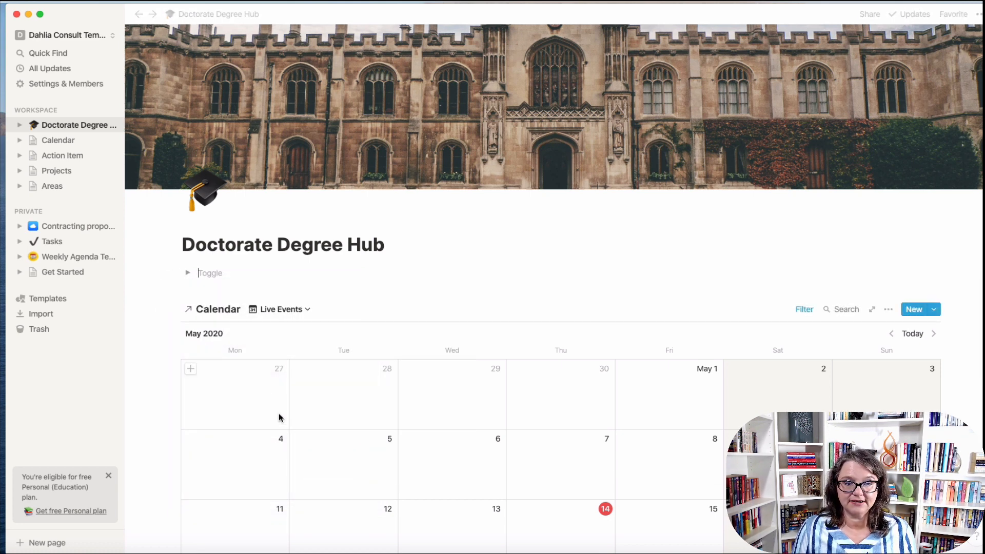
text(Live Events)
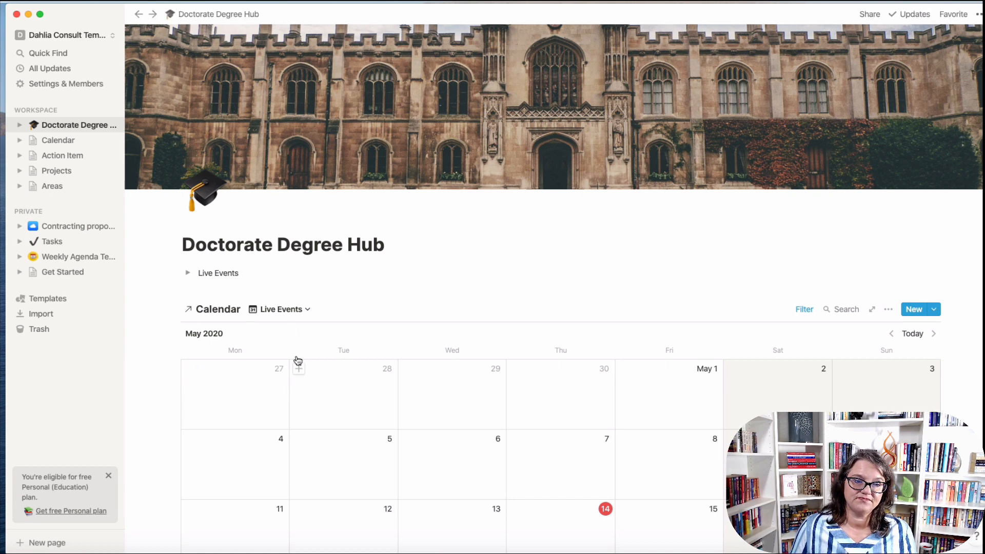
Make the Live Events toggle text bold and red.
drag(240, 272, 198, 272)
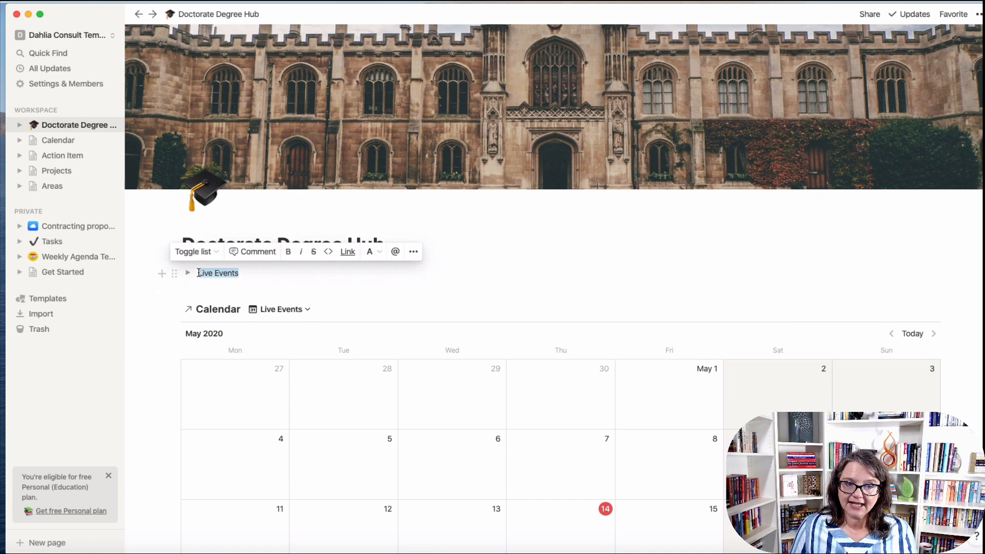
click(289, 251)
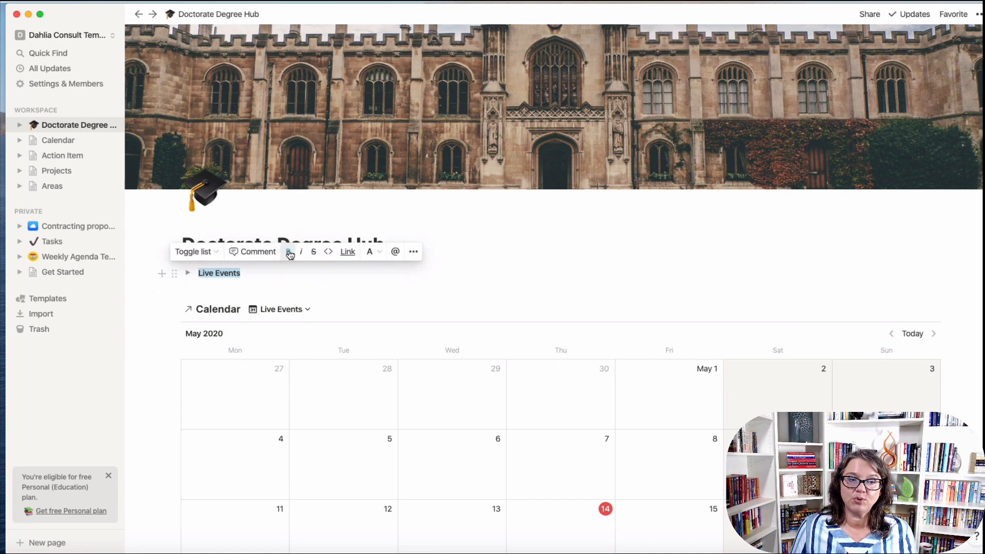
click(369, 251)
click(354, 370)
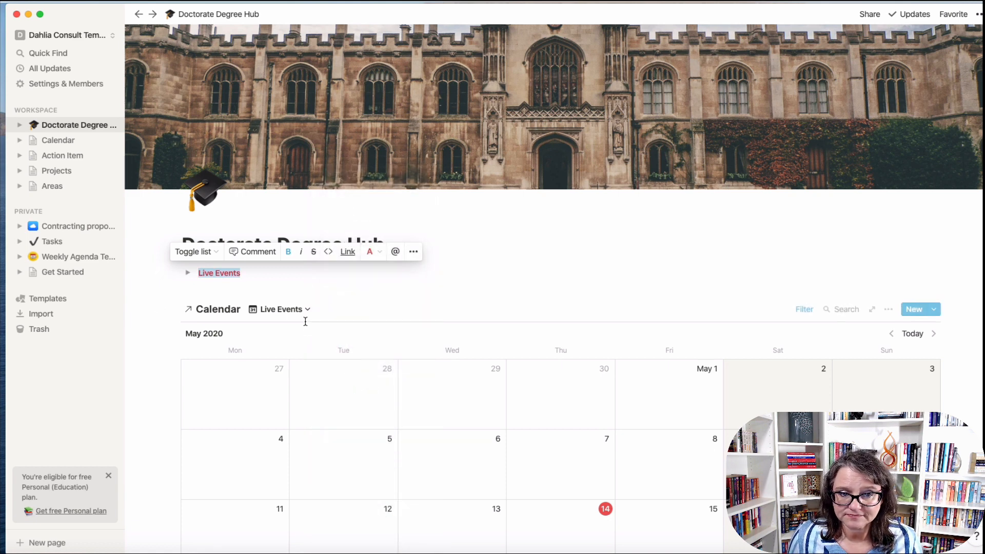
click(155, 354)
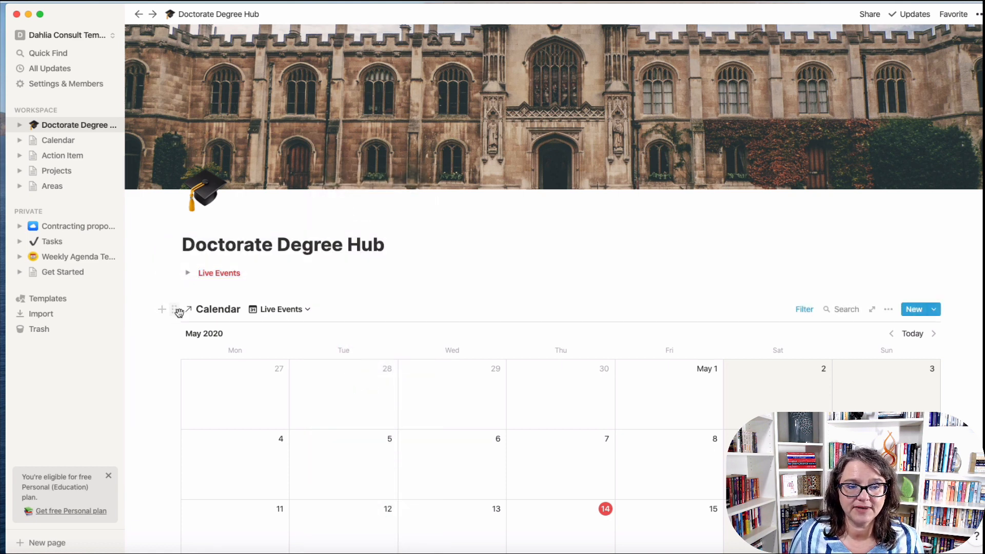
Move the calendar inside the Live Events toggle, check June and May 2020, then open Calendar.
drag(180, 310, 218, 275)
click(188, 274)
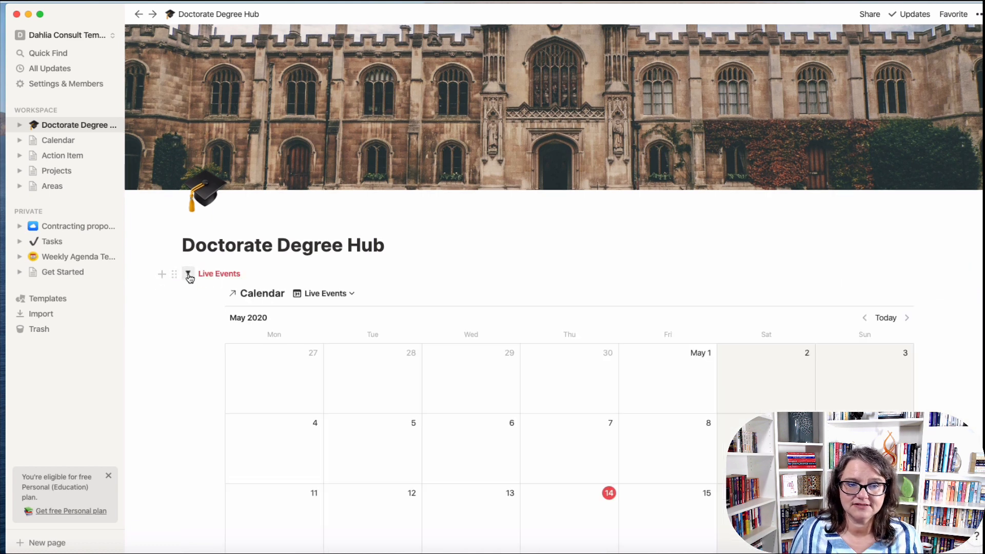
scroll(441, 446, down, 5)
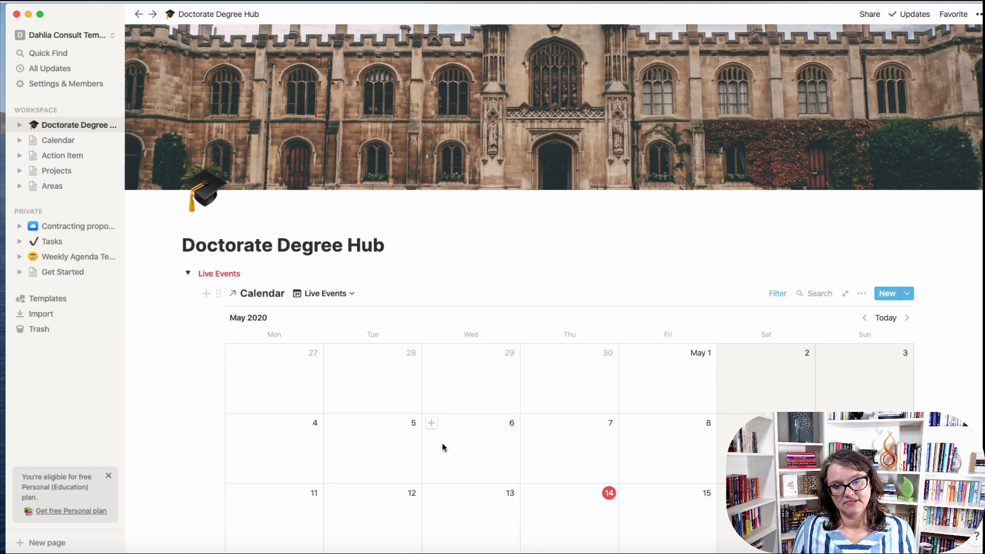
scroll(534, 436, down, 2)
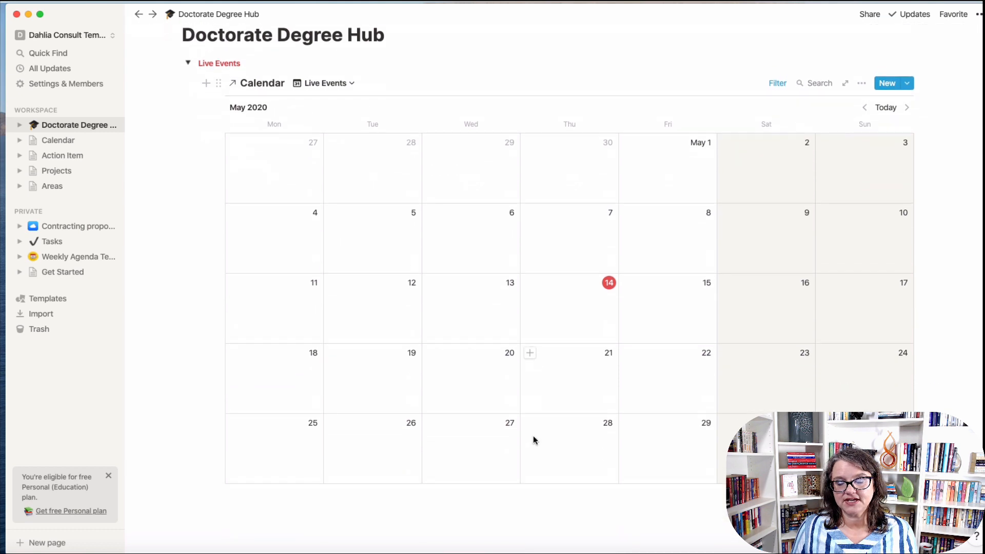
scroll(534, 437, up, 2)
scroll(801, 244, down, 1)
scroll(801, 246, down, 1)
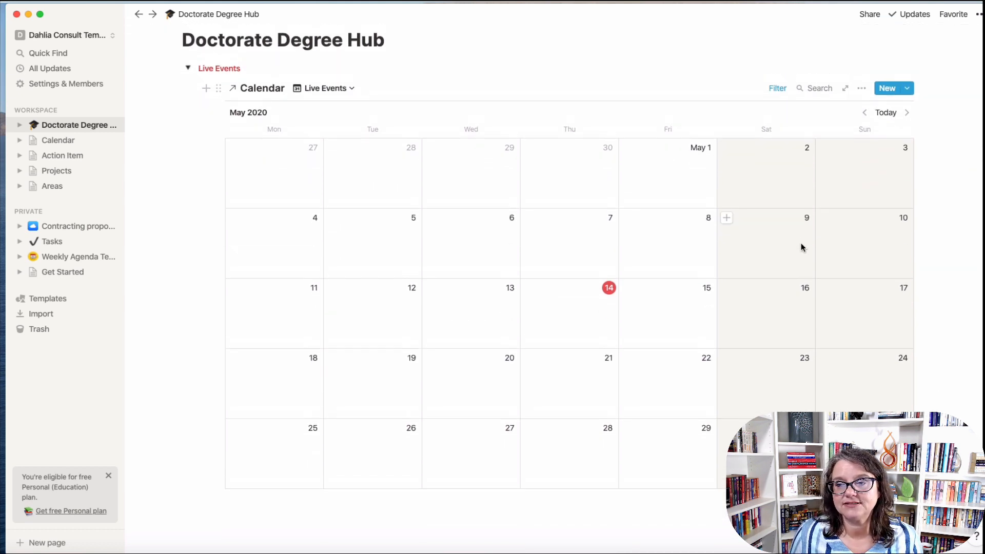
scroll(801, 246, up, 1)
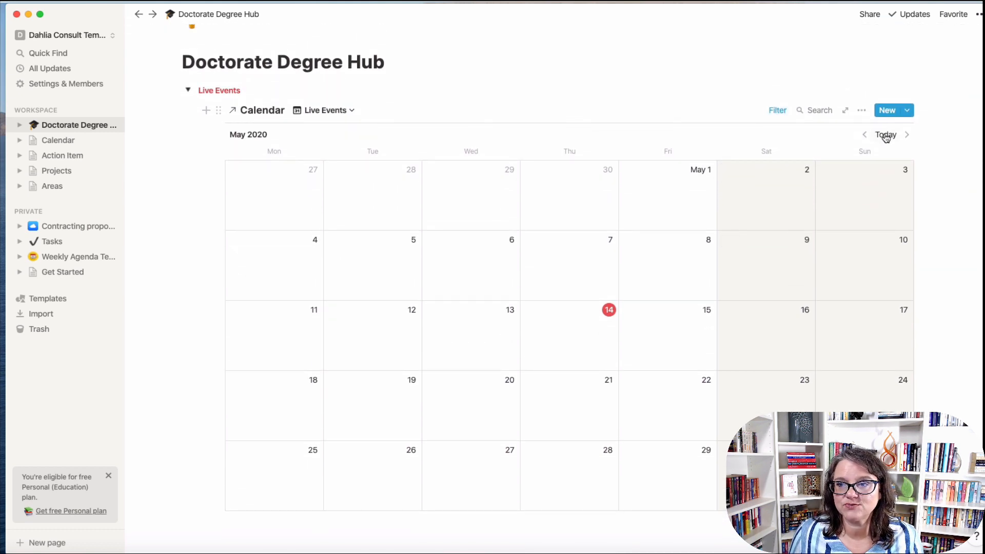
click(906, 134)
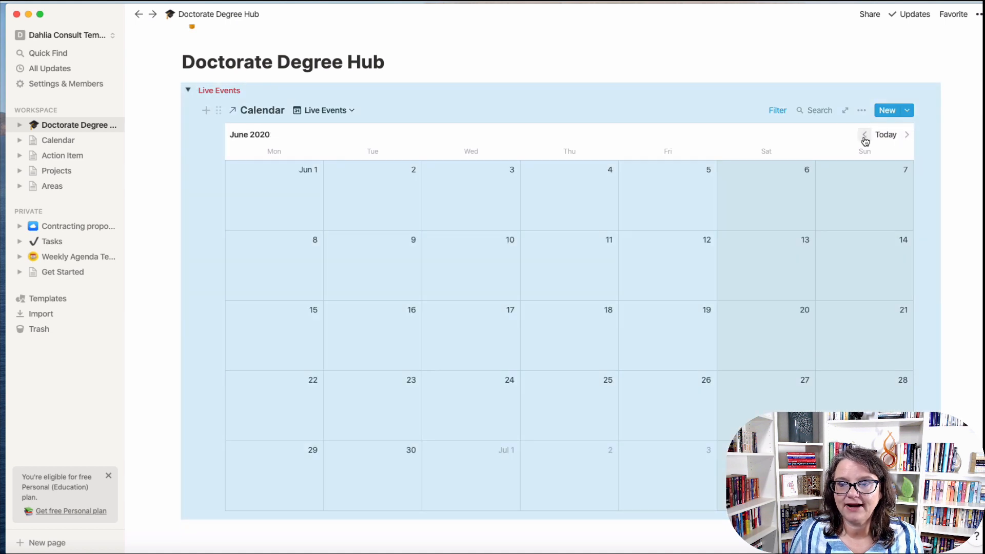
click(864, 135)
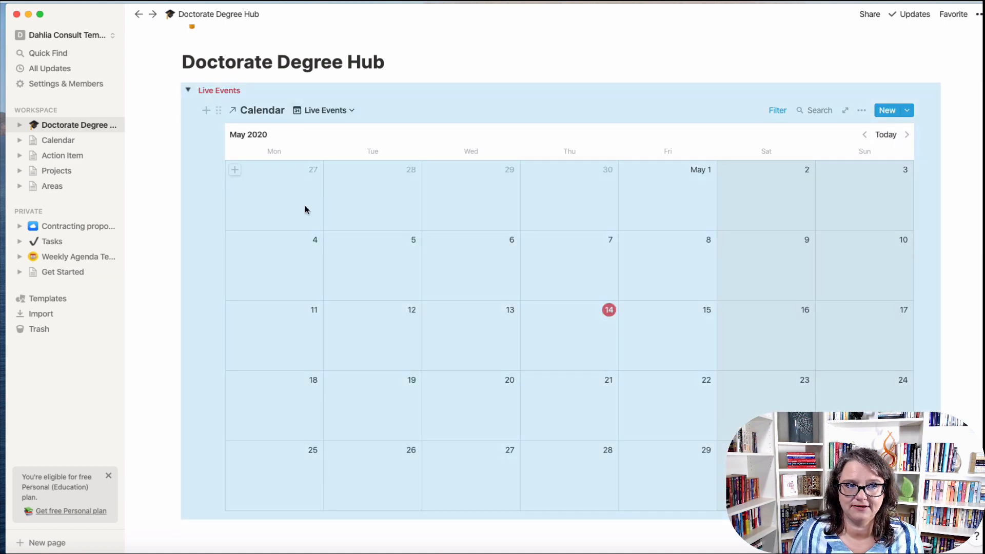
click(61, 144)
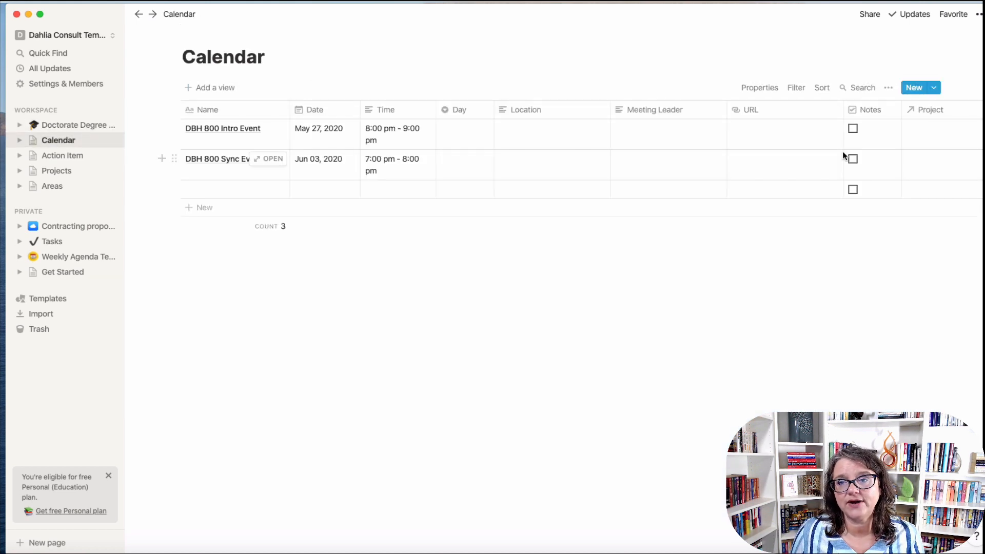
Set both DBH 800 events' Area to Doctorate Degree, then return to the hub's calendar.
scroll(843, 154, right, 5)
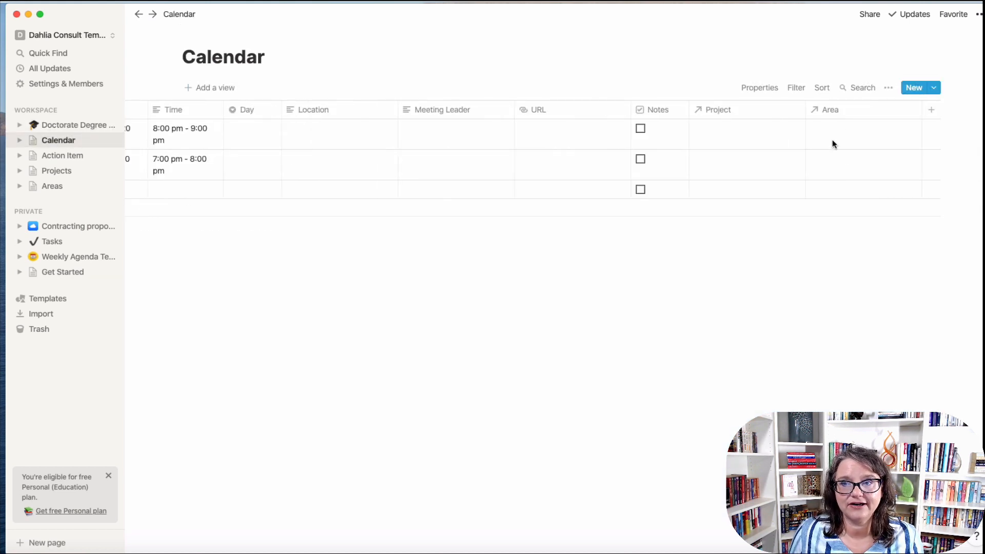
scroll(680, 152, left, 5)
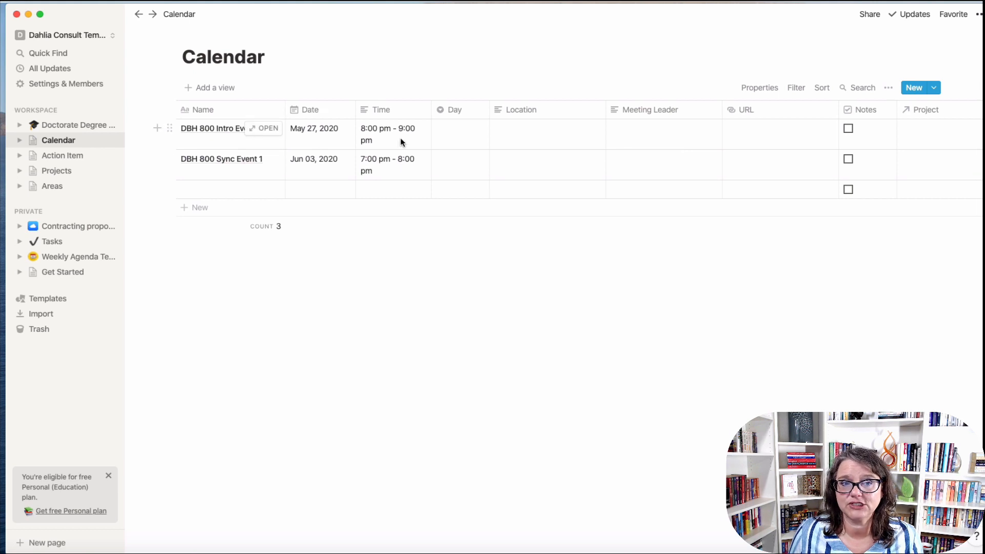
scroll(796, 149, right, 4)
click(887, 133)
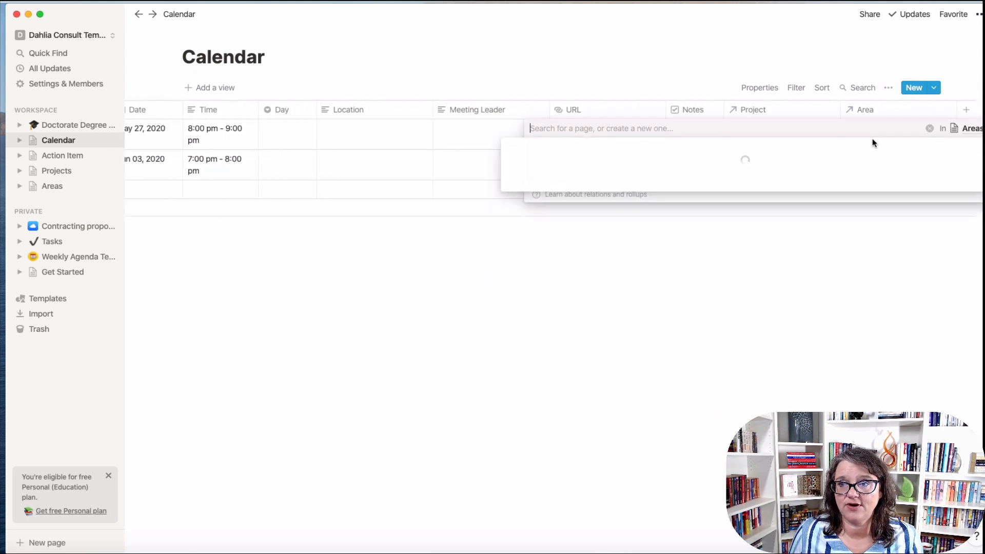
click(575, 165)
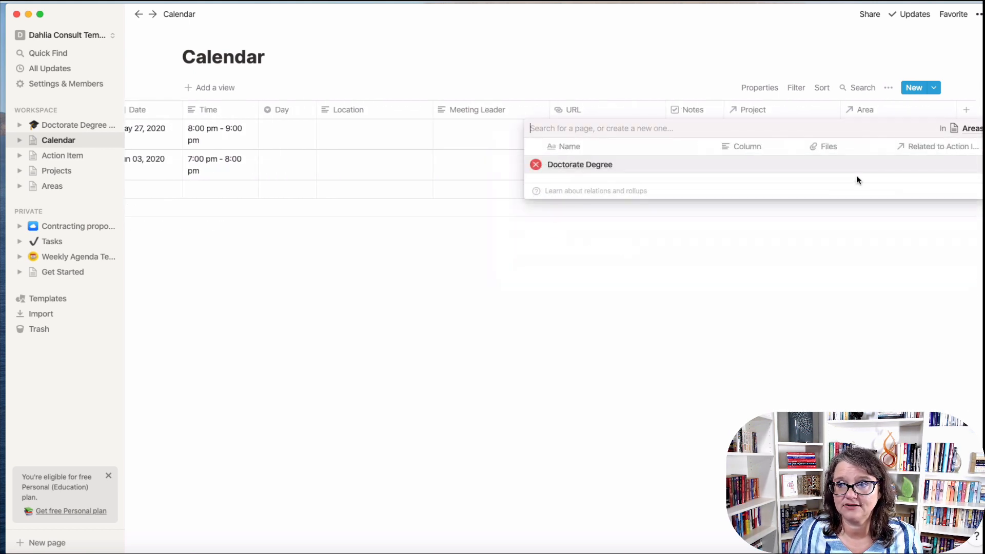
click(801, 213)
click(891, 165)
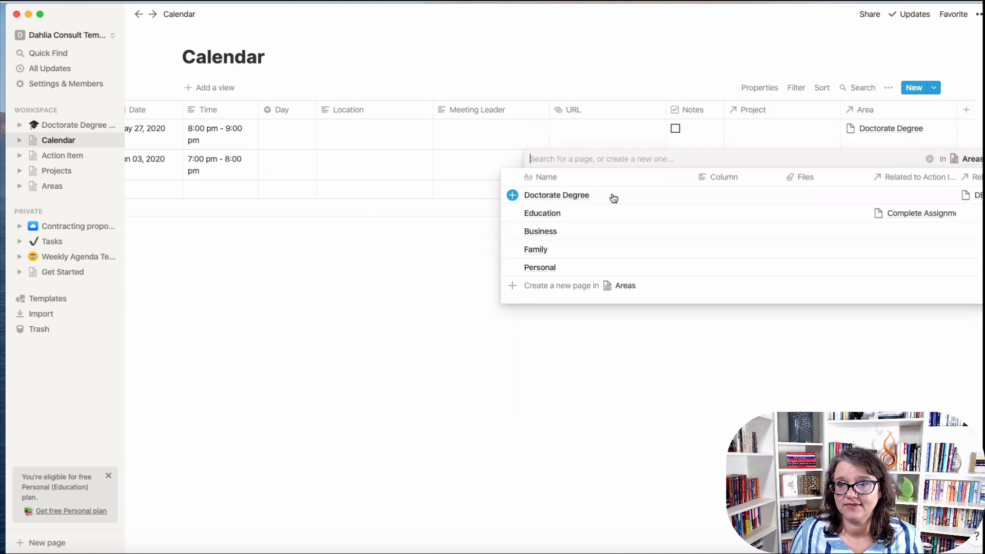
click(582, 202)
click(170, 262)
click(92, 127)
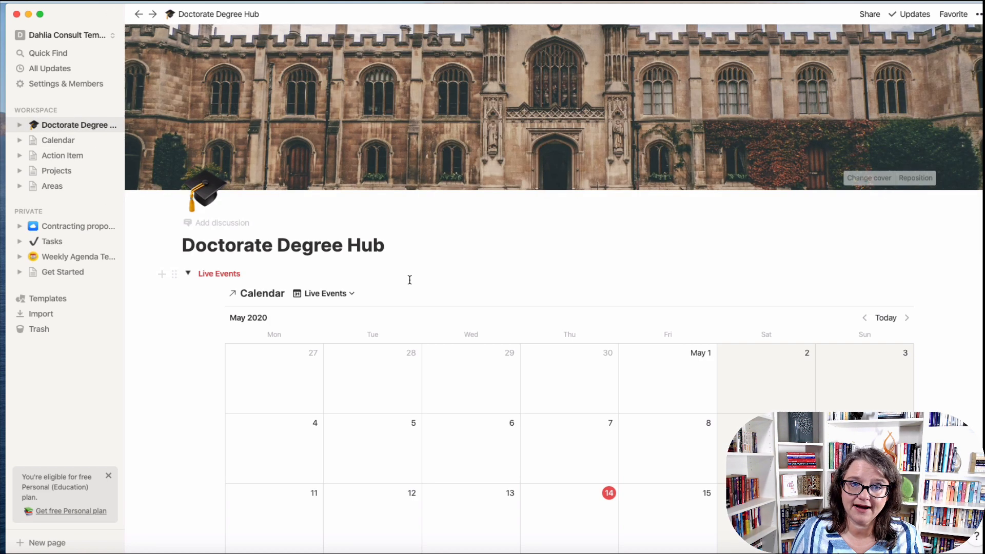
scroll(408, 302, down, 3)
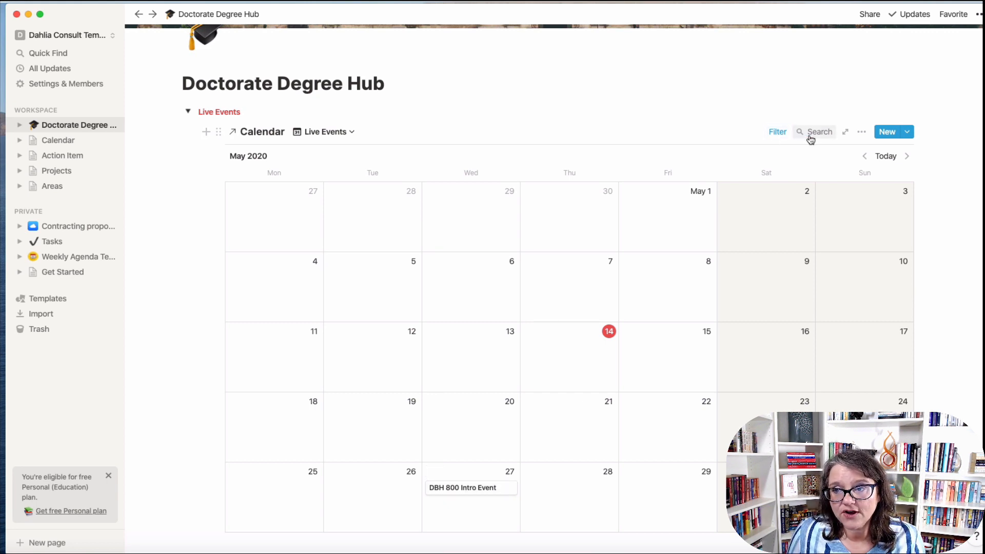
Show the Time property on the Live Events calendar cards.
click(860, 135)
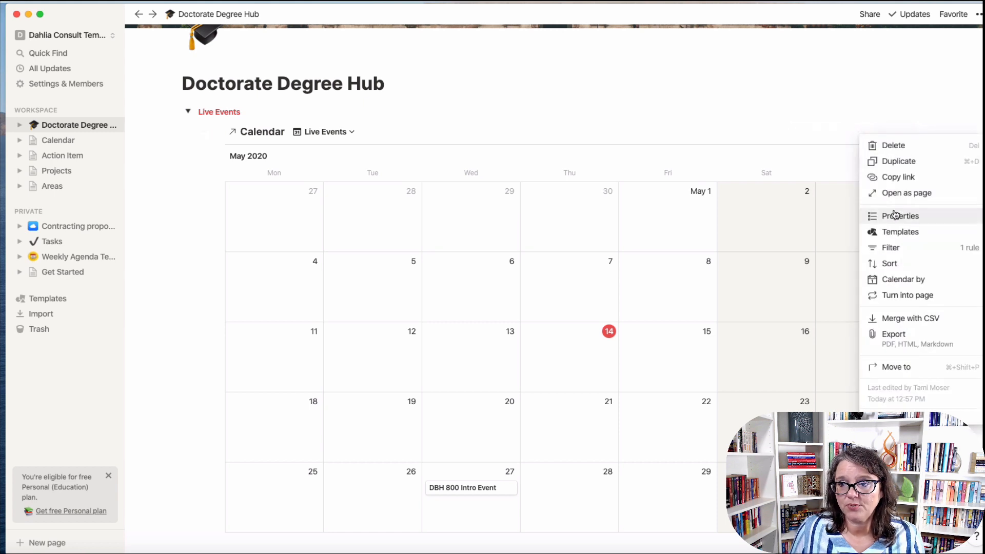
click(899, 214)
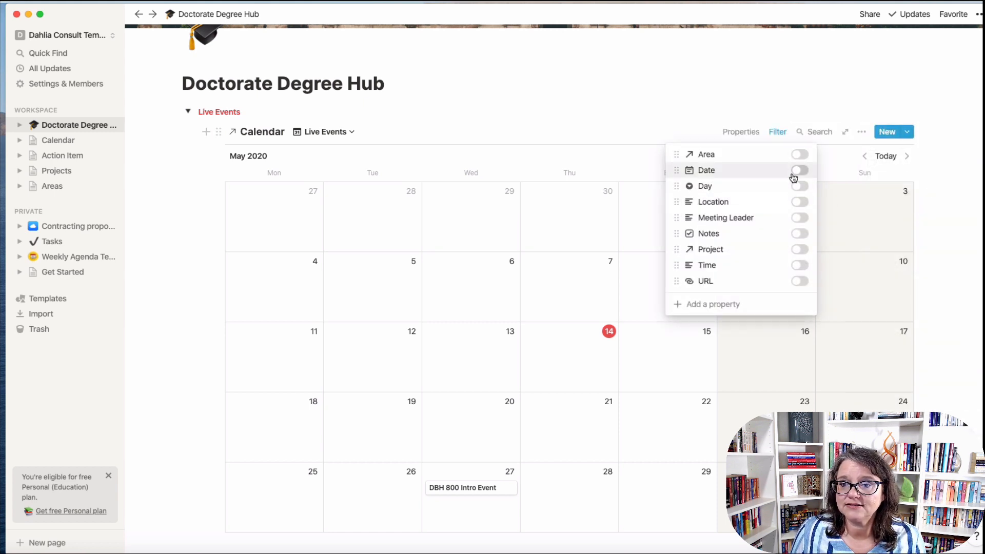
click(800, 266)
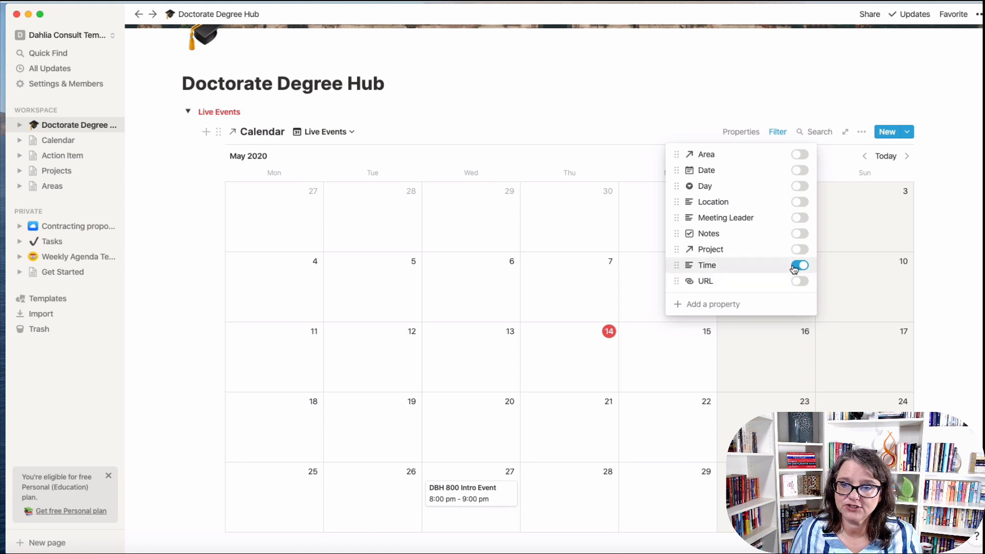
click(624, 128)
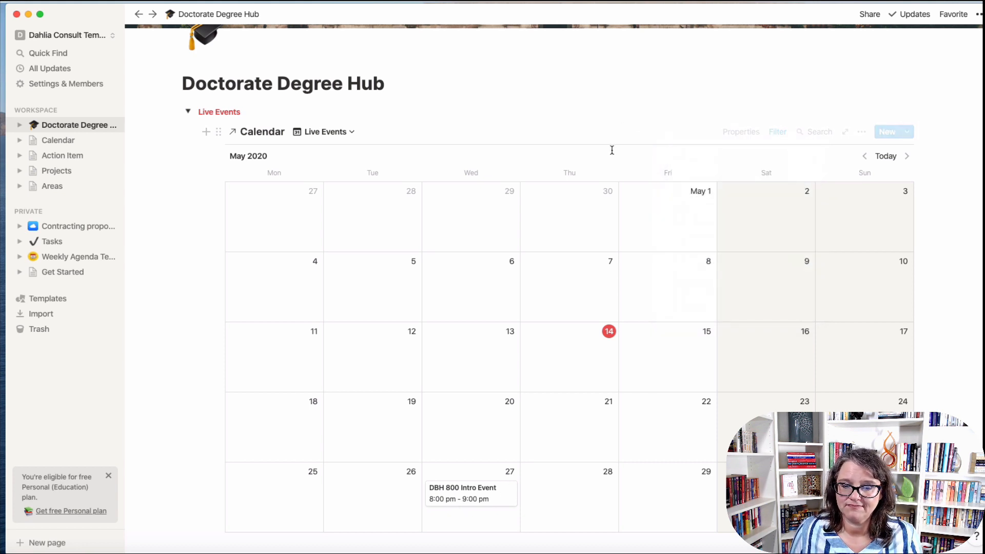
Sort the calendar by Time ascending and advance it to June 2020.
click(861, 134)
click(883, 264)
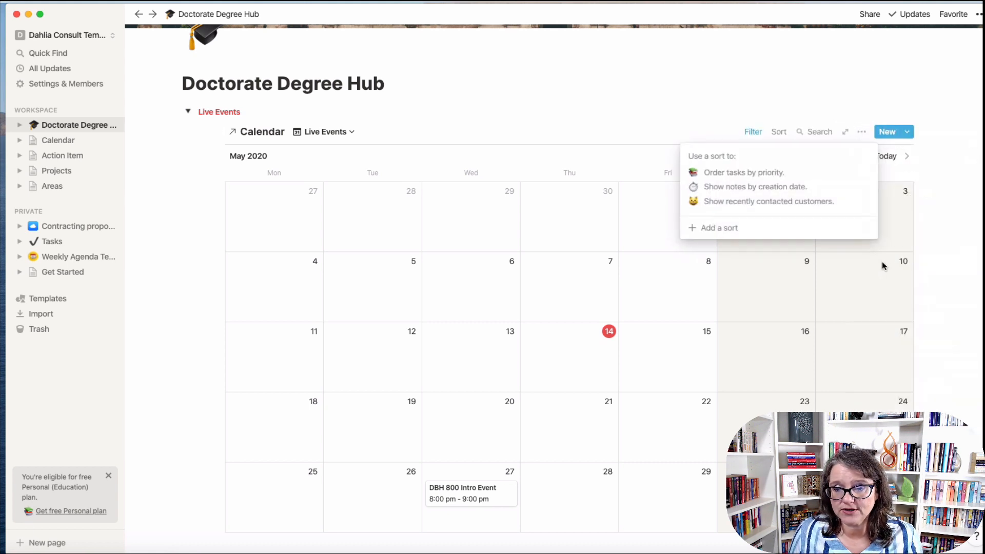
click(770, 230)
click(740, 160)
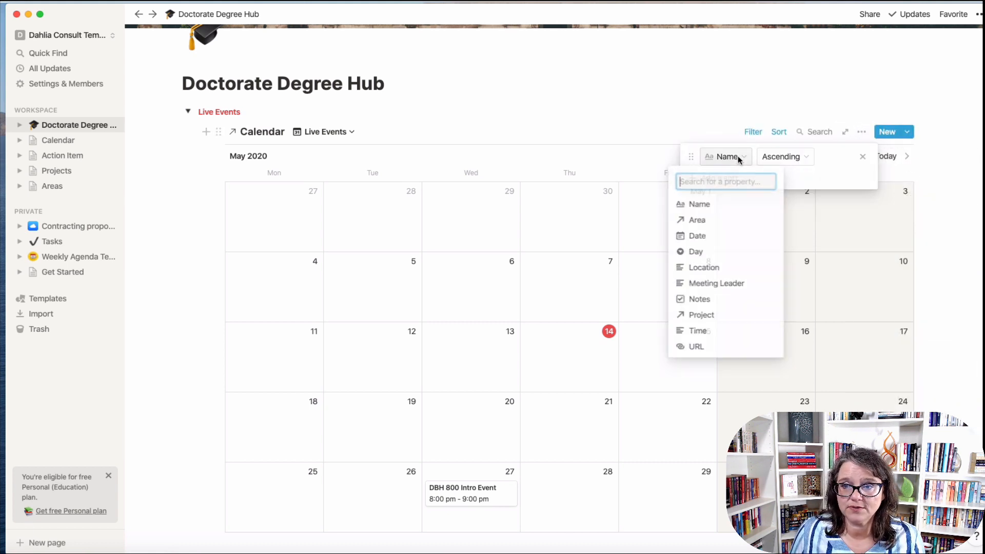
click(713, 332)
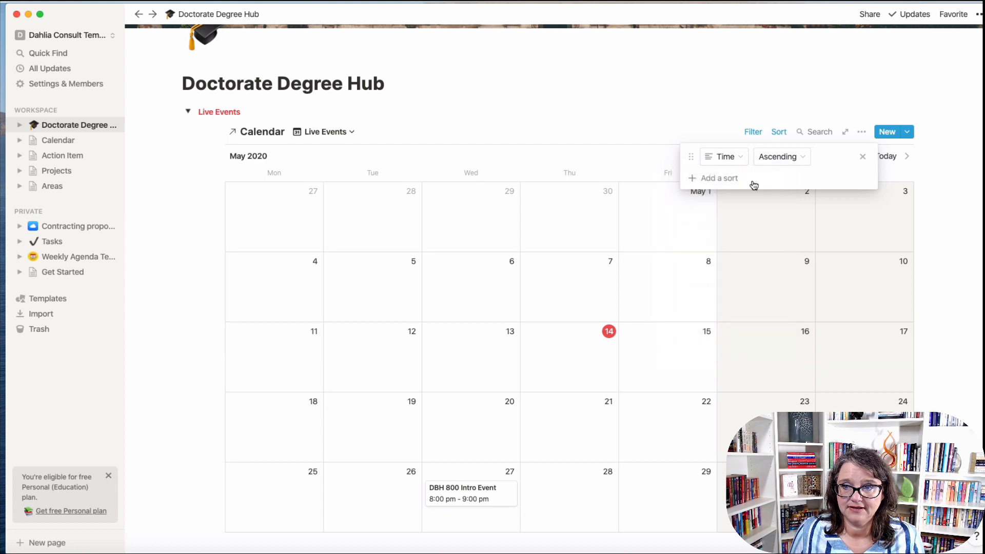
click(585, 128)
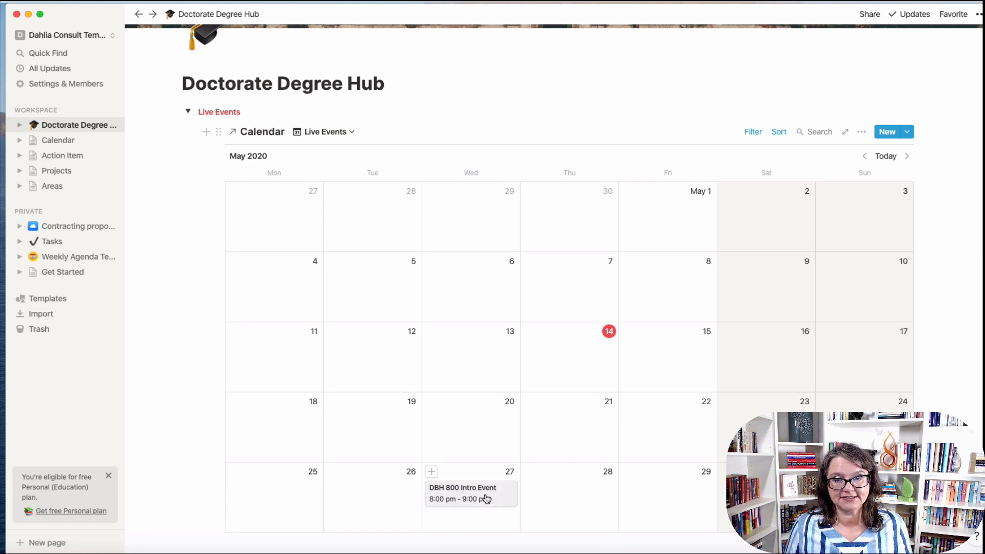
click(909, 155)
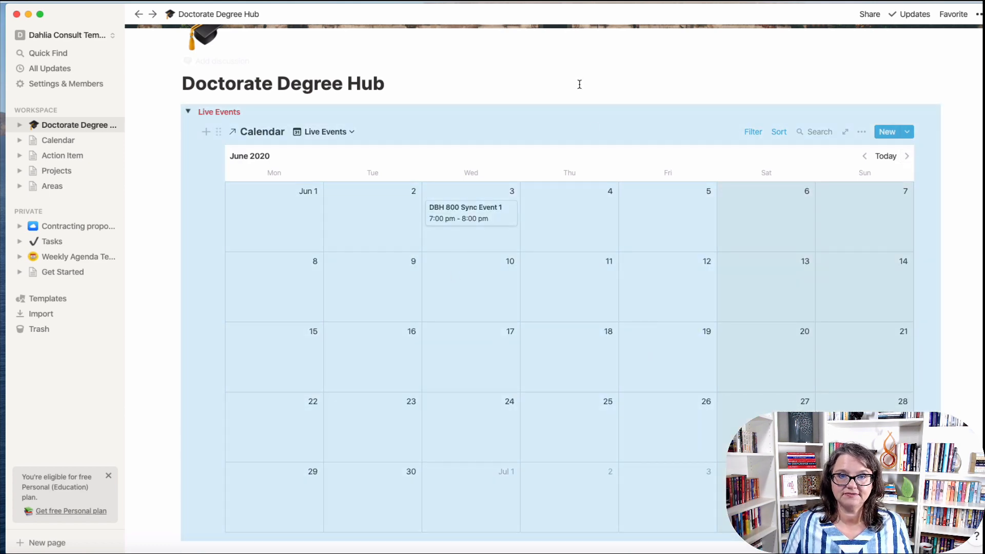
Deselect the calendar block and bring up the workspace switcher.
click(574, 90)
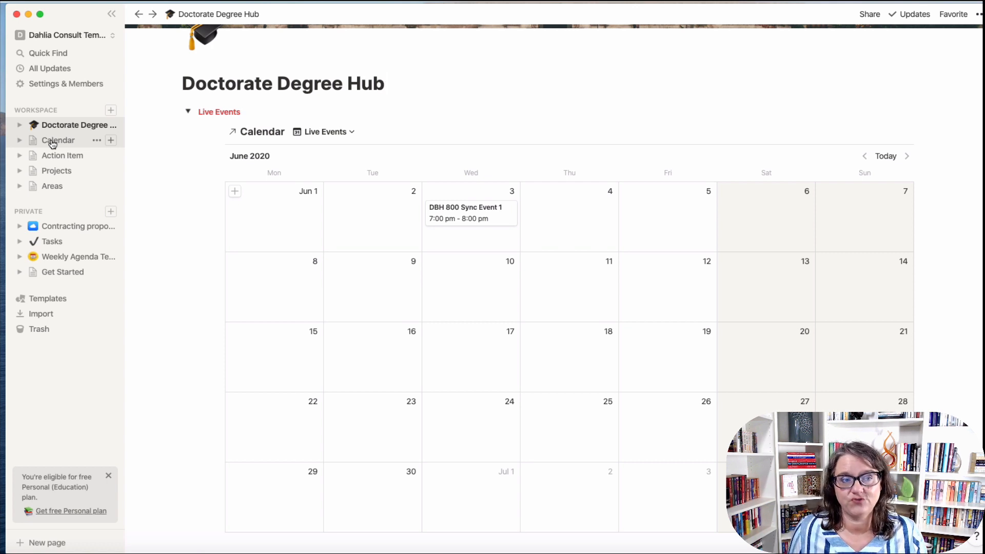
click(78, 41)
In the personal HQ workspace, browse the Appointment Calendar from August back to May 2020.
click(67, 62)
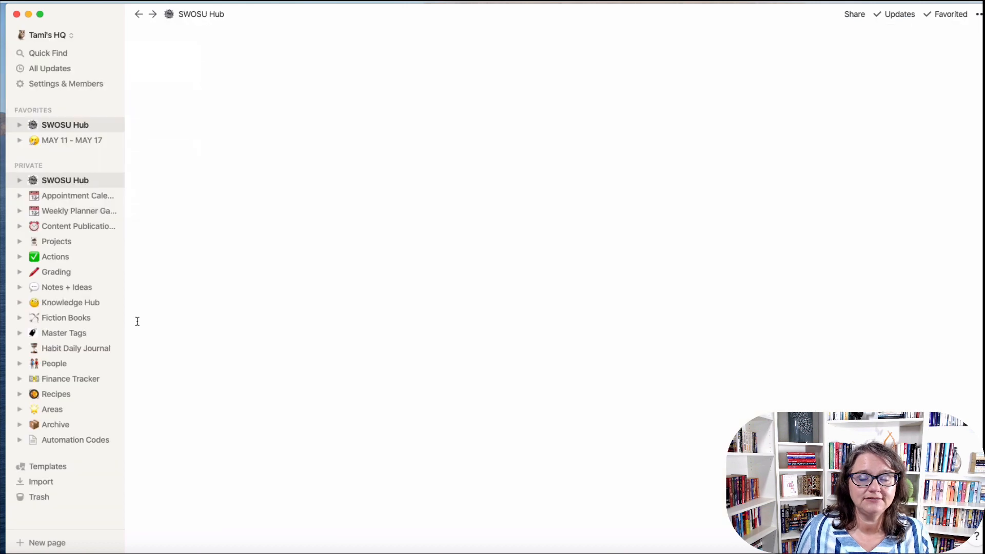
click(78, 195)
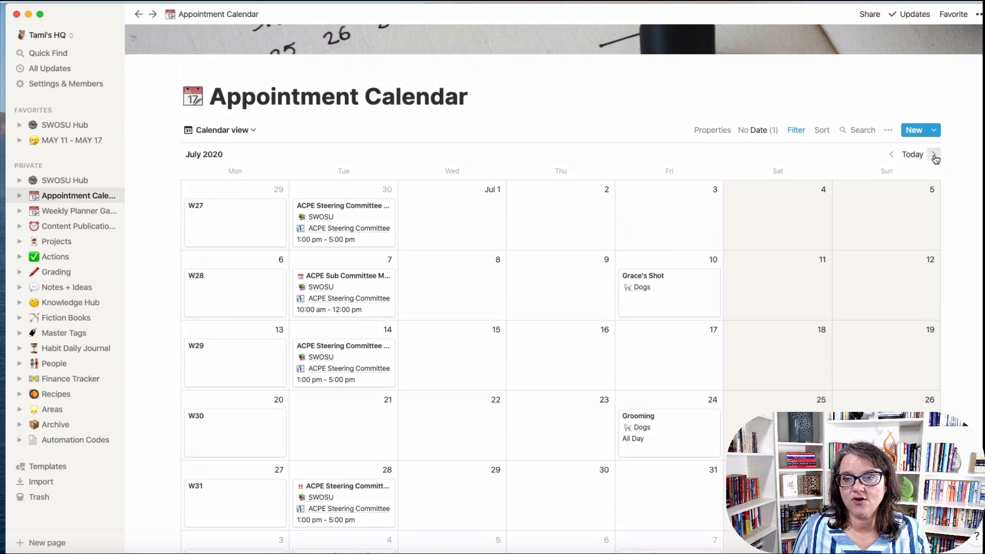
click(934, 154)
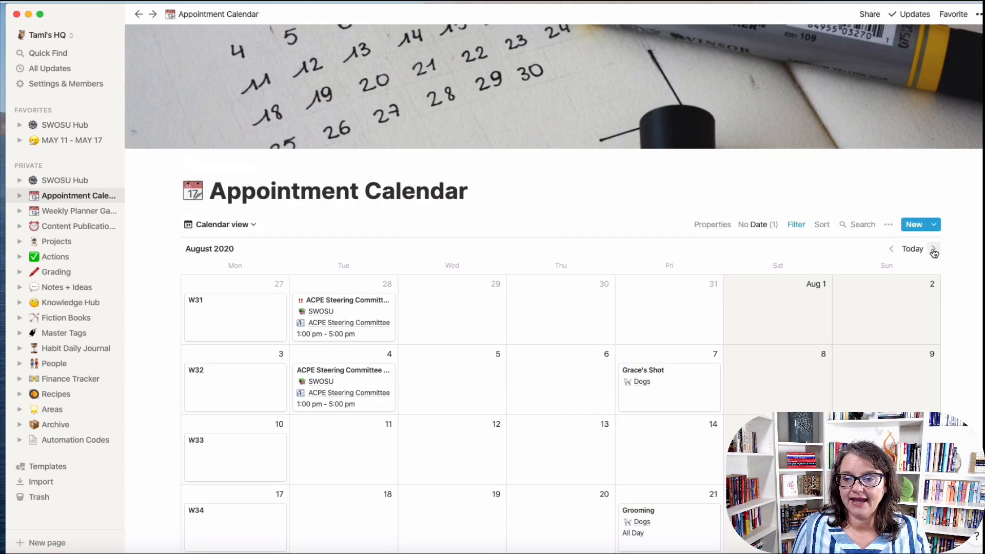
scroll(693, 471, down, 3)
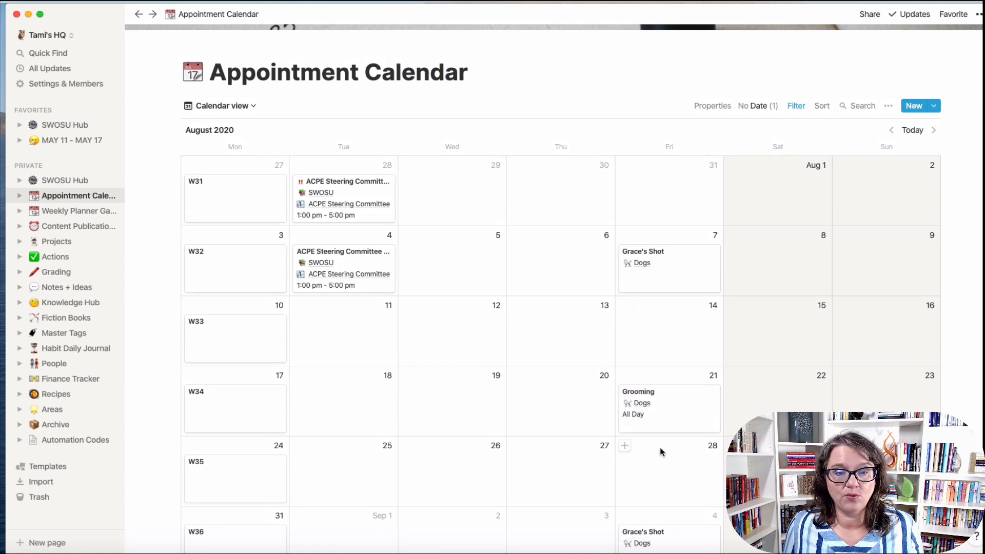
scroll(660, 452, up, 1)
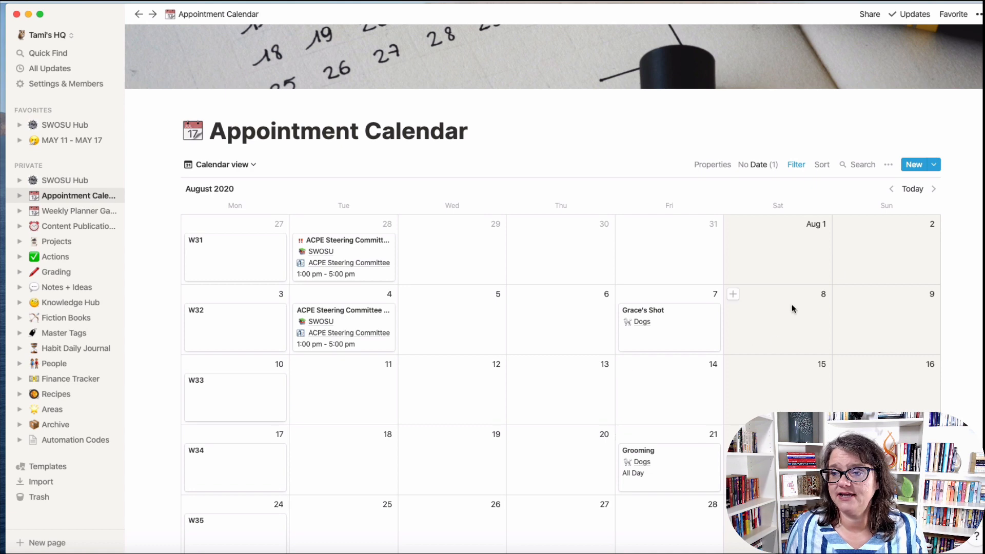
click(890, 190)
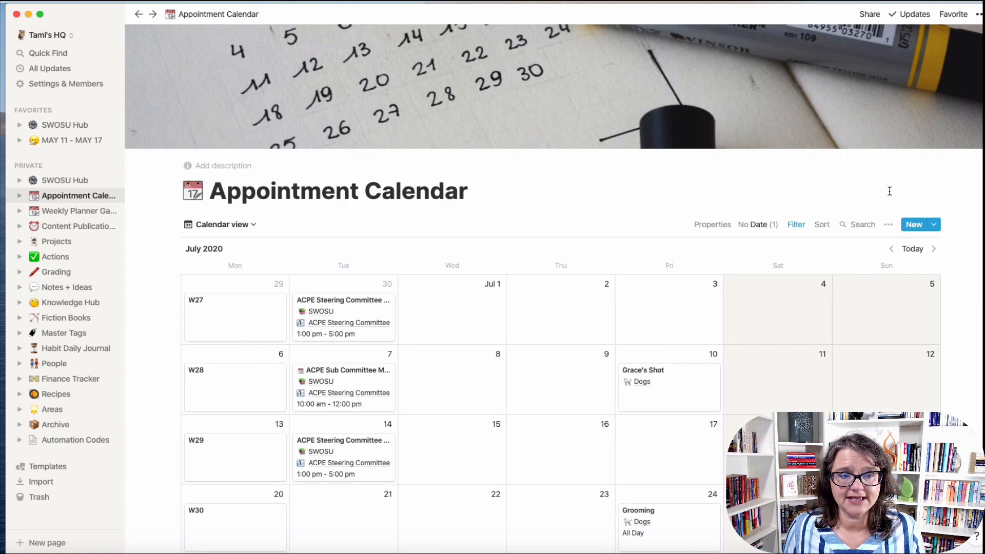
click(891, 250)
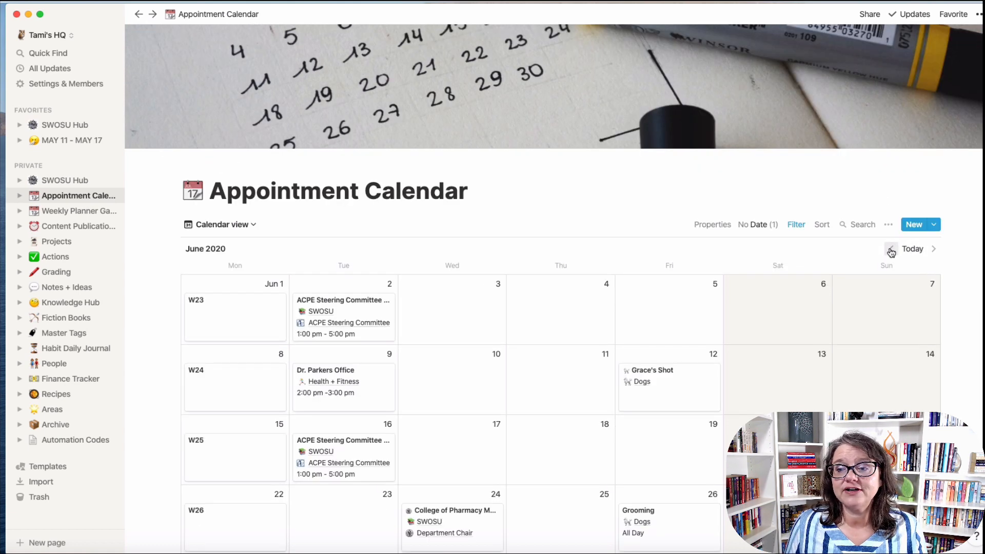
click(891, 250)
scroll(468, 479, down, 3)
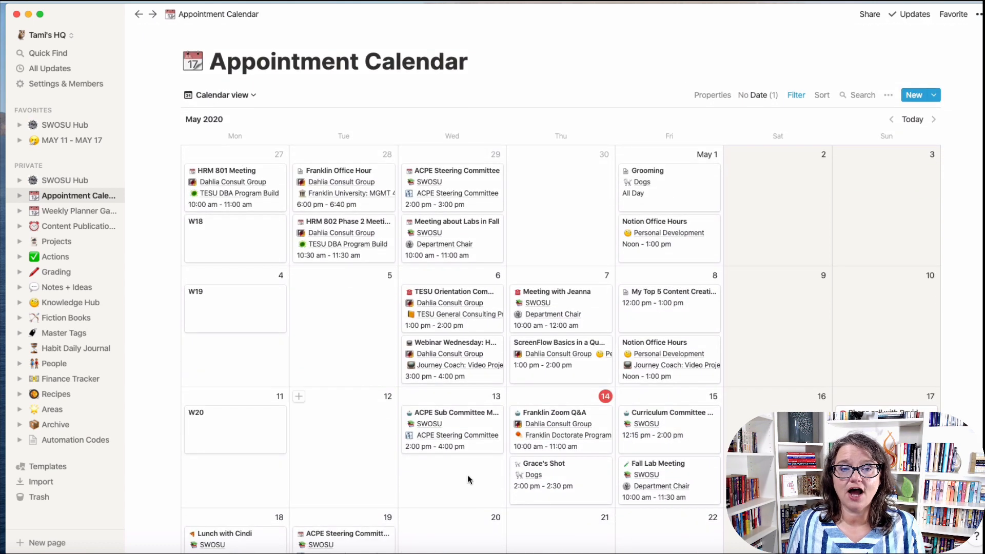
scroll(743, 477, down, 1)
scroll(744, 477, up, 1)
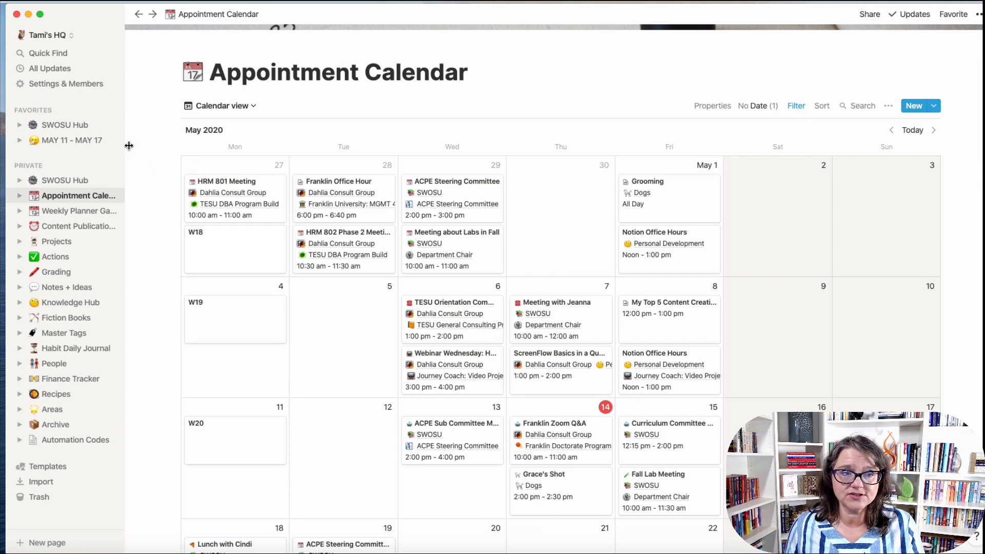
View the SWOSU Hub Meetings calendar, then switch to the Doctorate Degree Hub workspace.
click(77, 125)
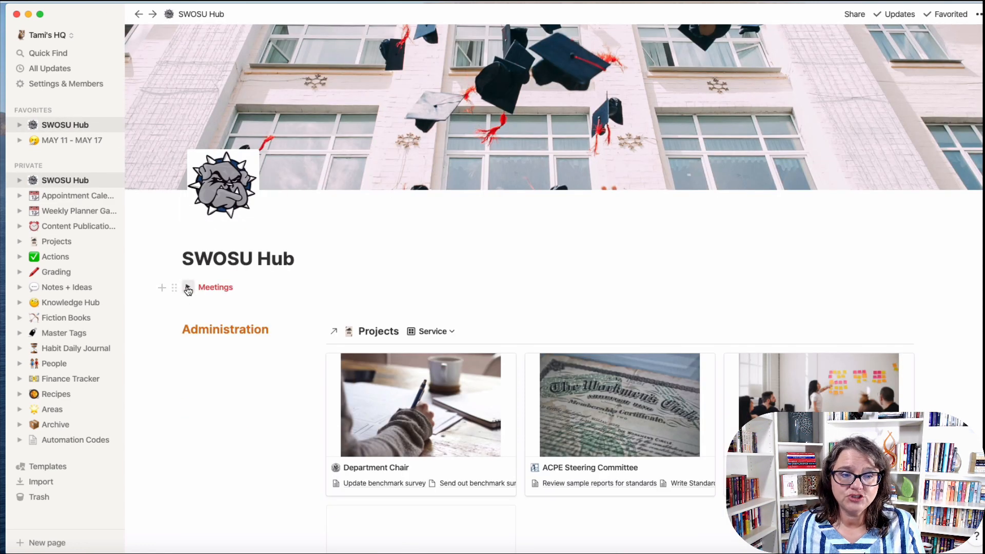
click(187, 288)
scroll(577, 354, down, 5)
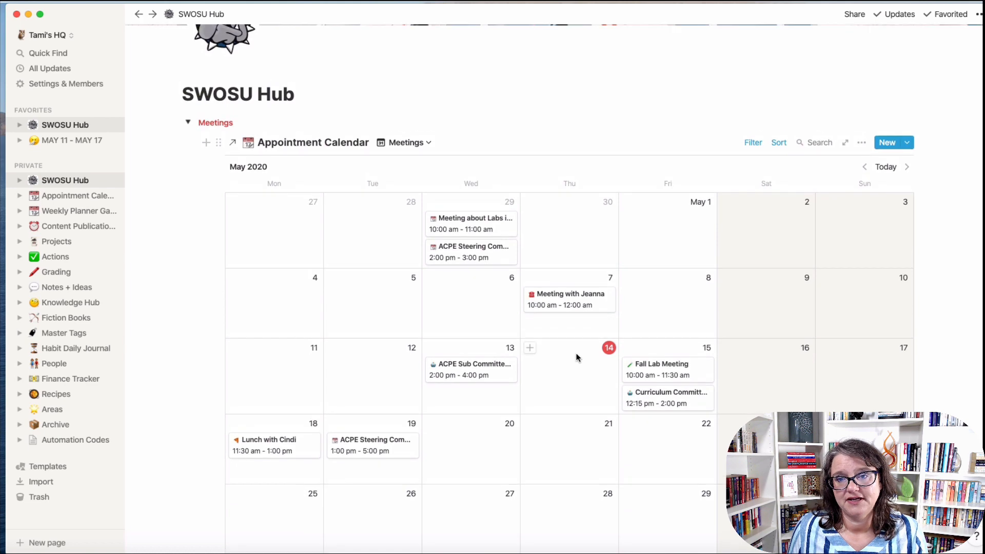
scroll(577, 357, up, 3)
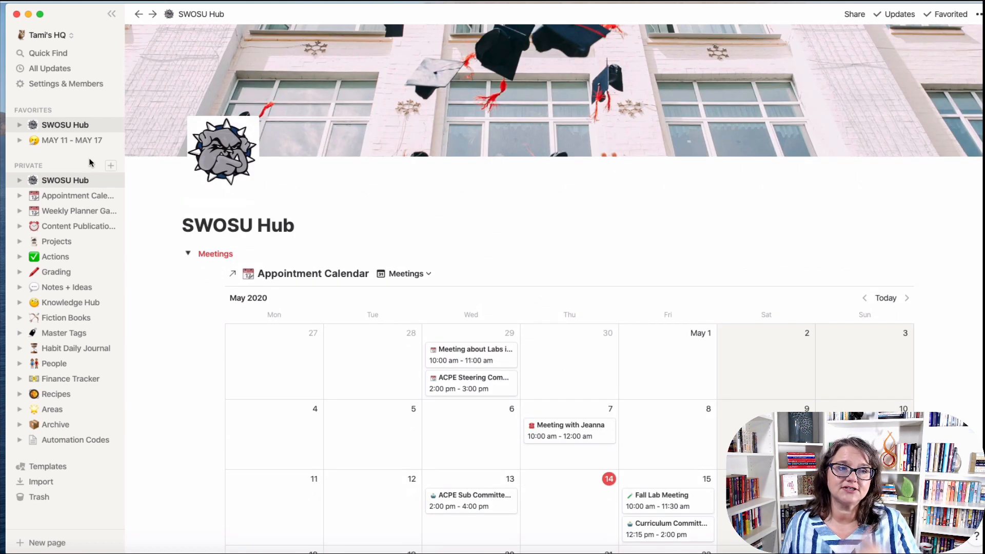
click(77, 40)
click(100, 95)
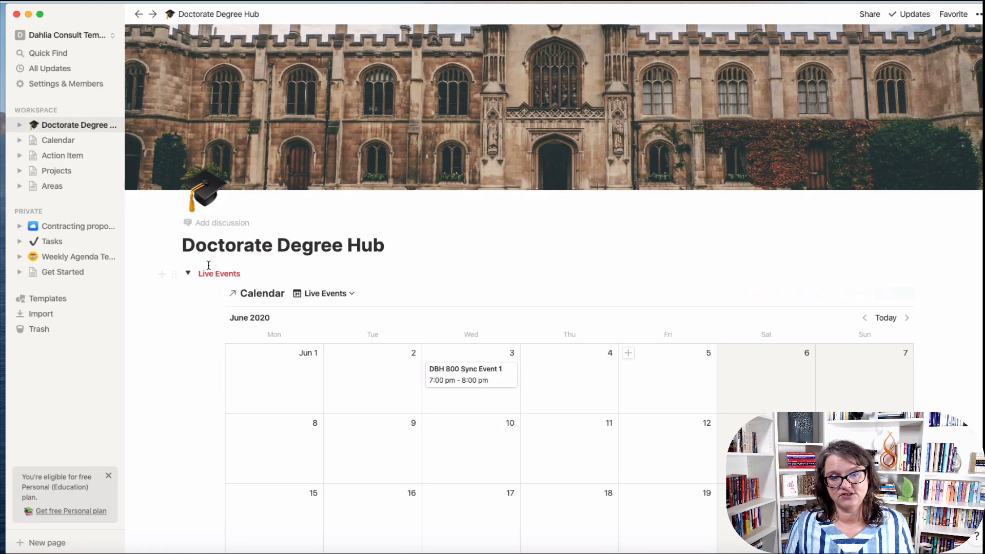
Collapse the Live Events toggle and add a 'Courses' line turned into a heading.
click(188, 276)
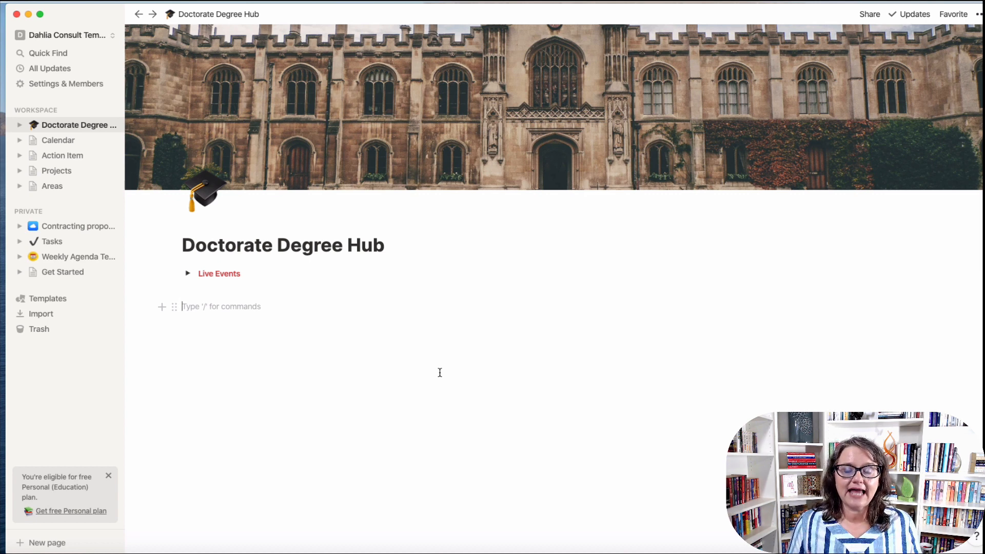
text(Courses)
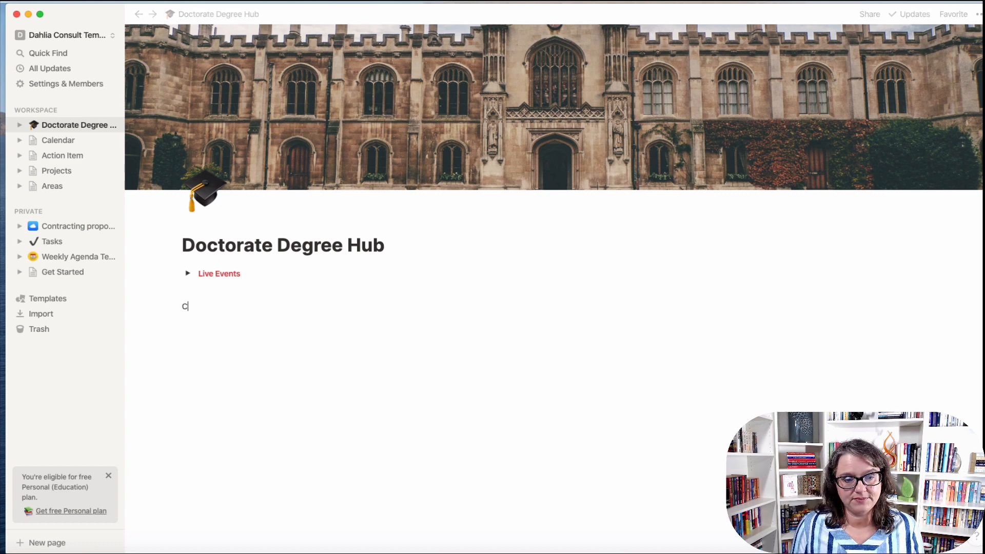
click(175, 309)
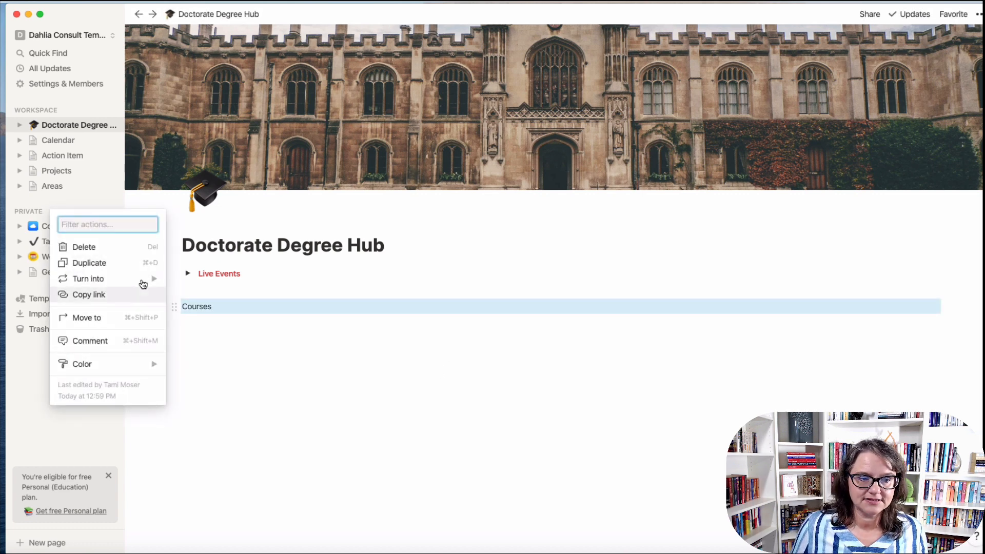
mouse_move(143, 280)
click(205, 240)
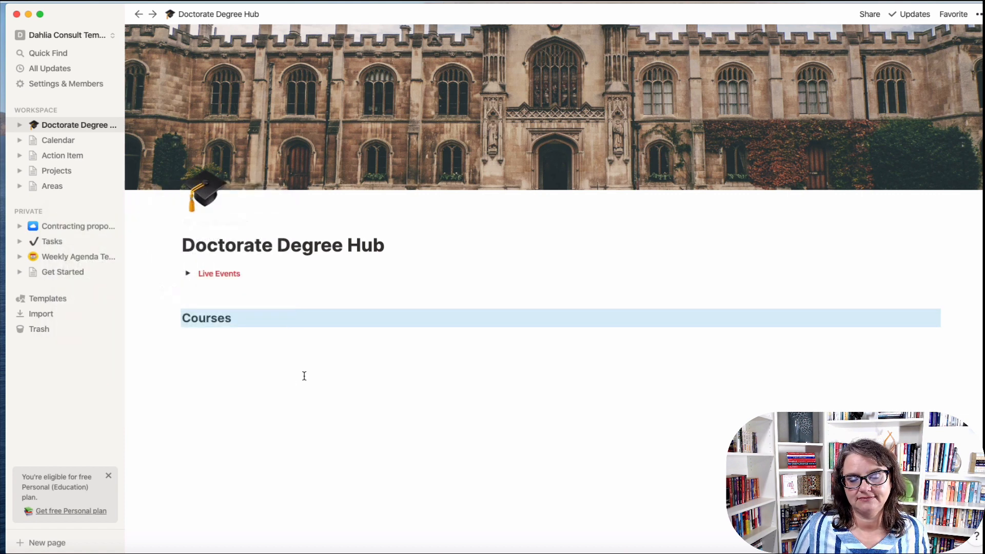
Colour the Courses heading orange and start a new line below it.
click(237, 314)
drag(241, 318, 173, 318)
click(355, 294)
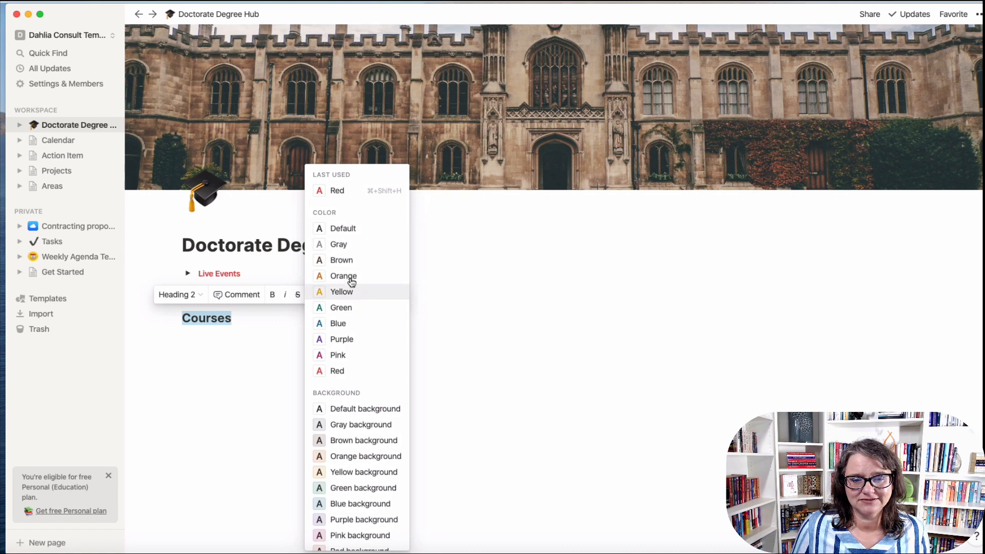
click(351, 280)
click(297, 414)
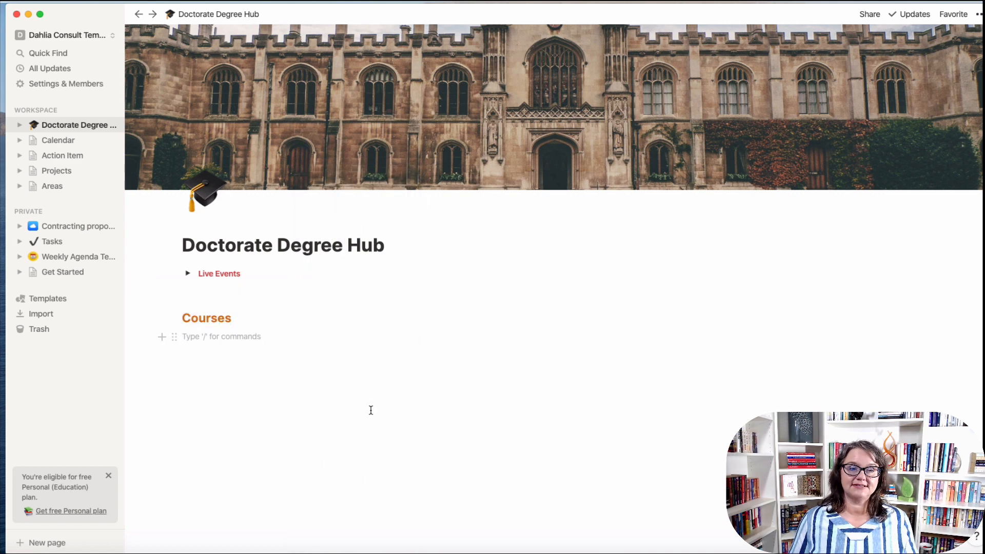
key(Return)
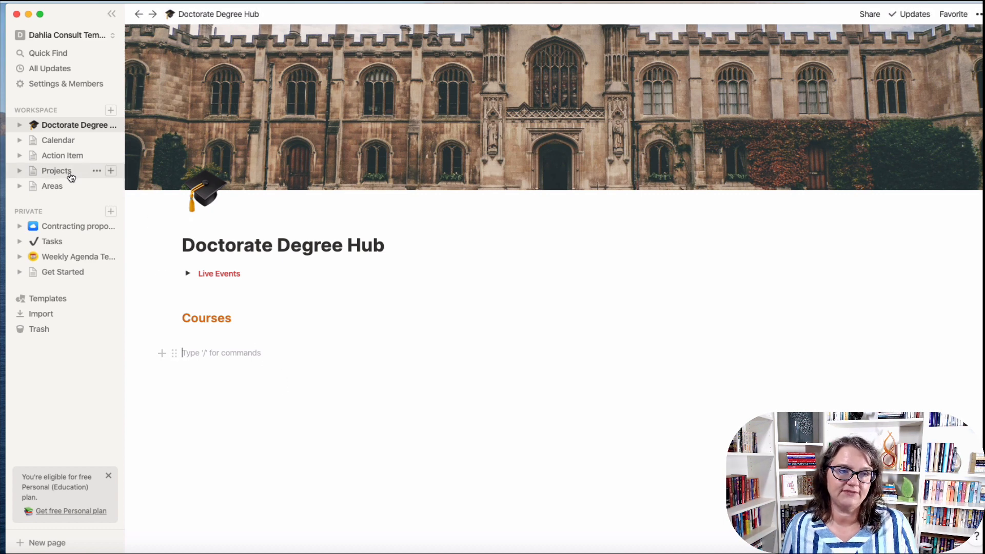
Copy the Projects database link and paste it under Courses as a linked database.
click(96, 171)
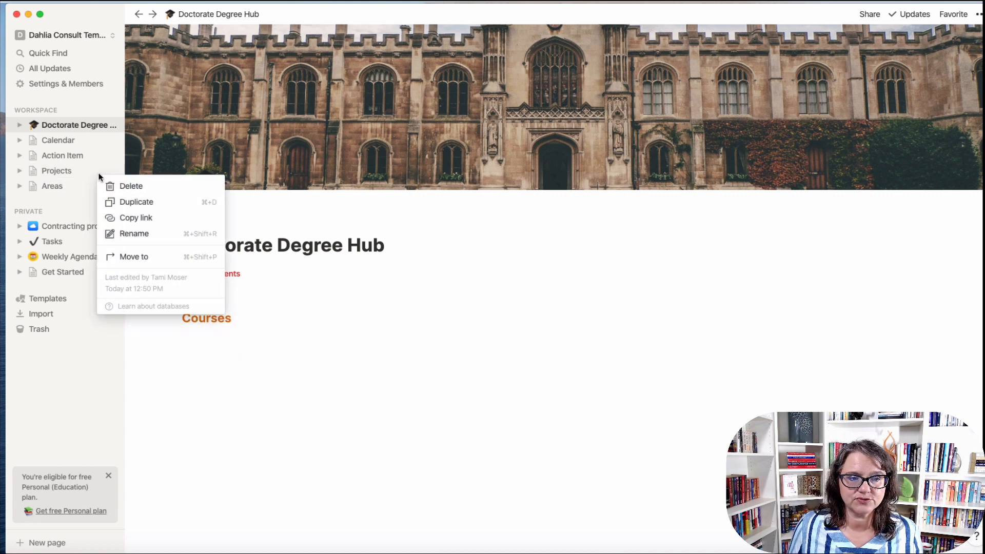
click(131, 219)
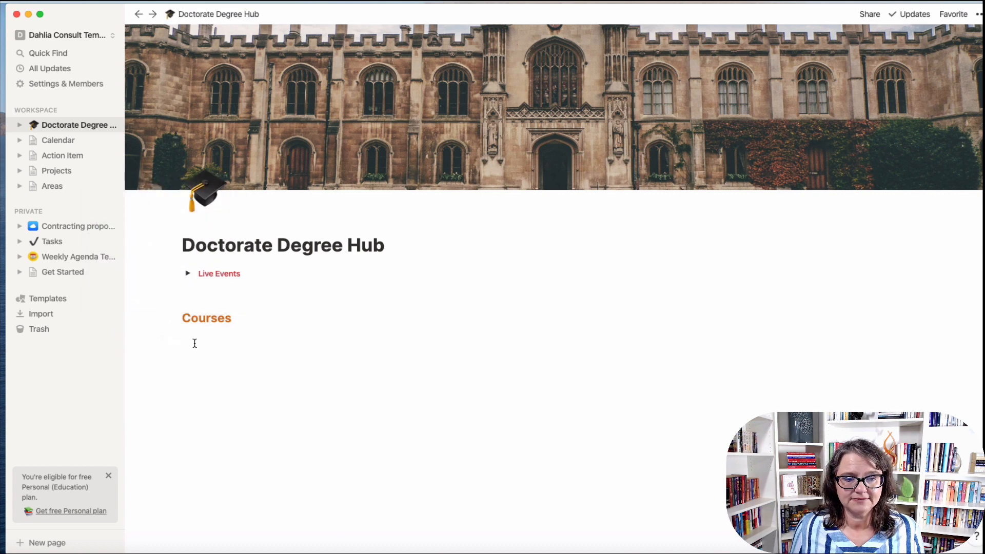
key(Return)
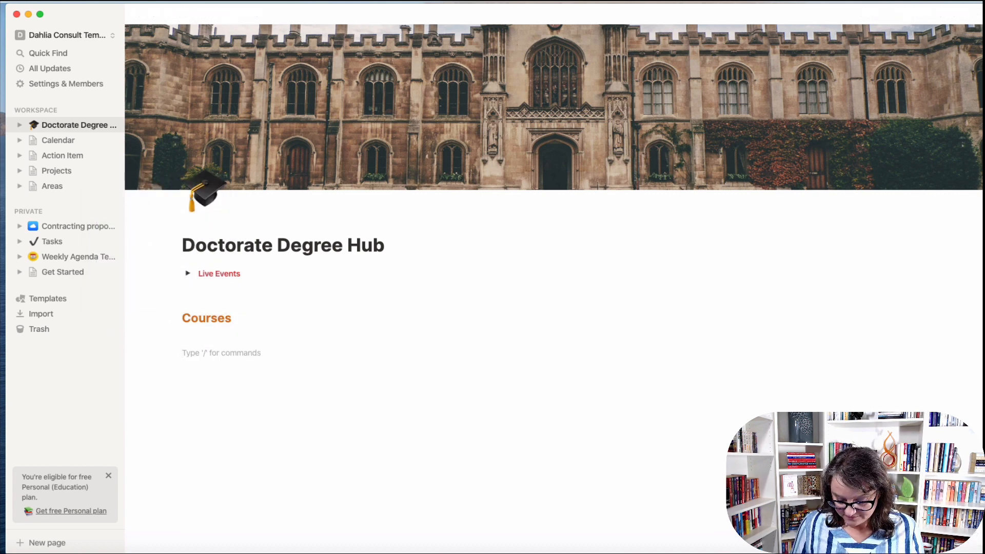
text(/)
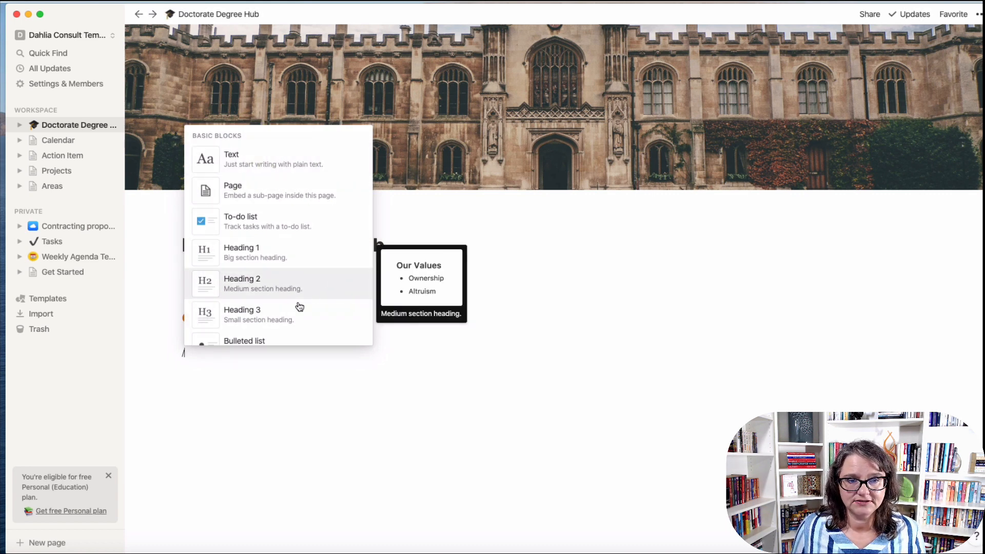
drag(202, 354, 174, 353)
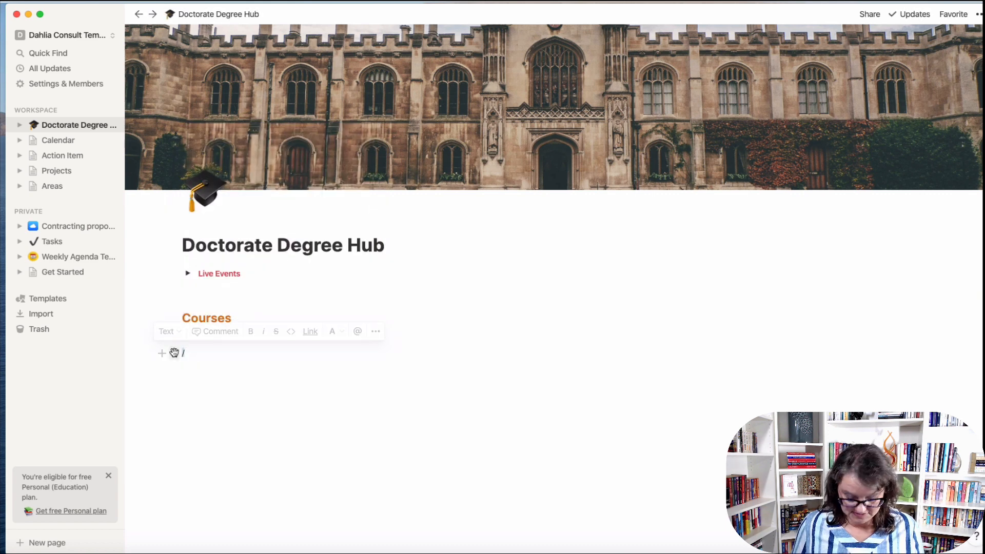
key(BackSpace)
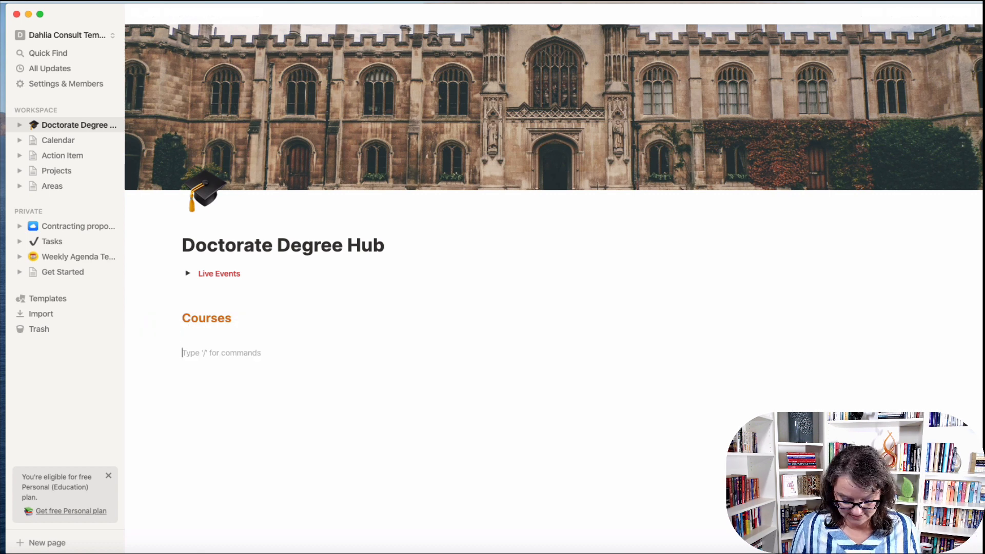
key(super+v)
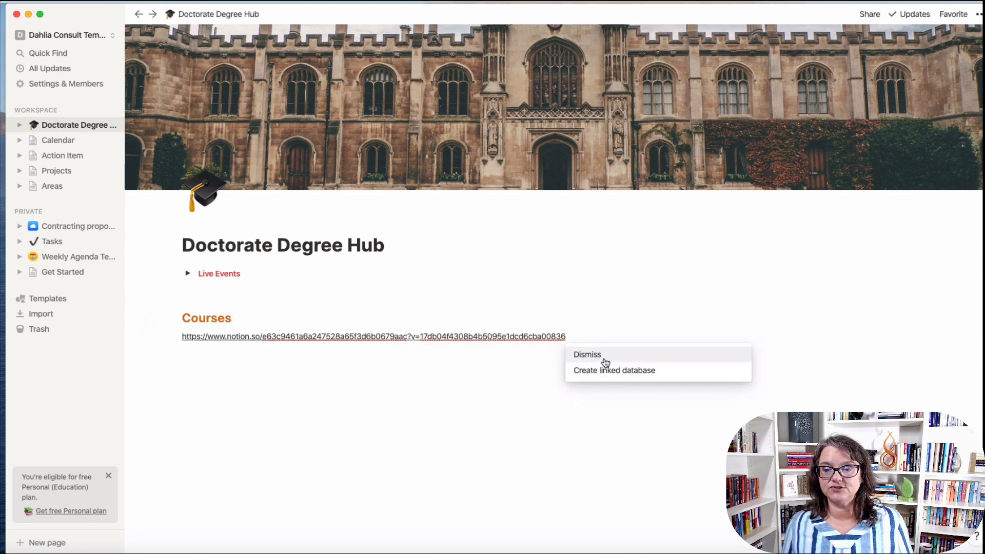
click(642, 377)
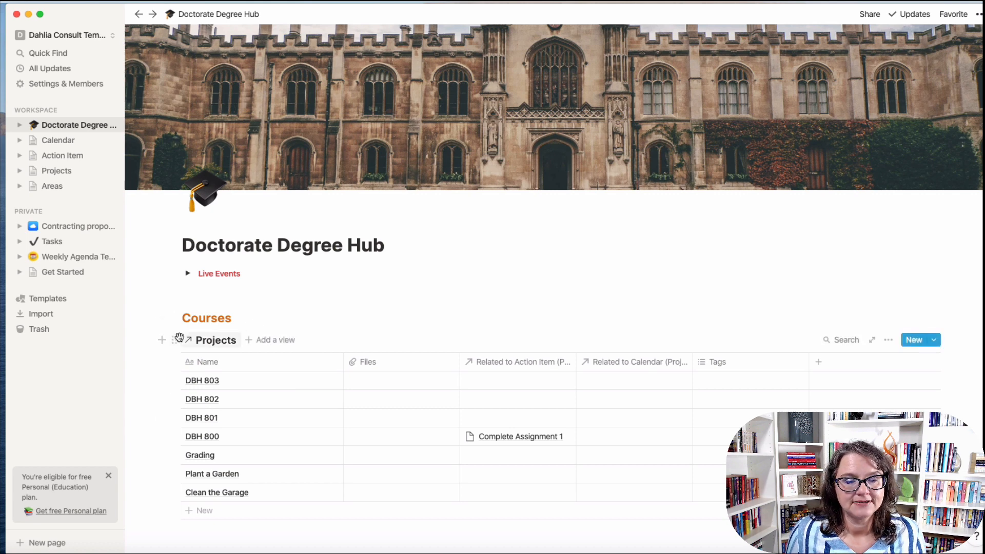
mouse_move(174, 340)
mouse_down()
mouse_move(962, 323)
mouse_move(613, 383)
mouse_move(165, 356)
mouse_move(175, 349)
mouse_up()
Drag a temporary 'cour' line beside Courses to form a column, move the Projects table into it.
click(241, 321)
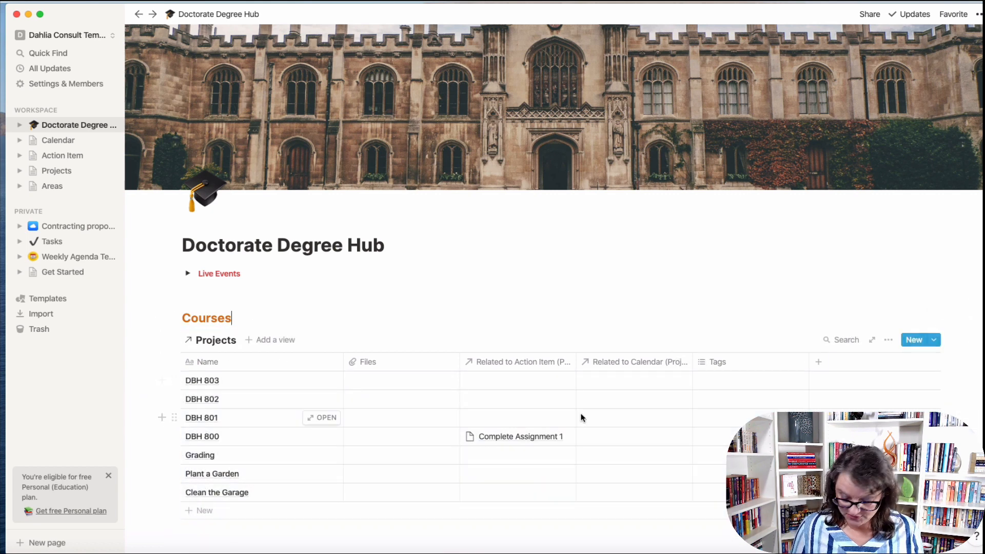
key(Return)
text(courses)
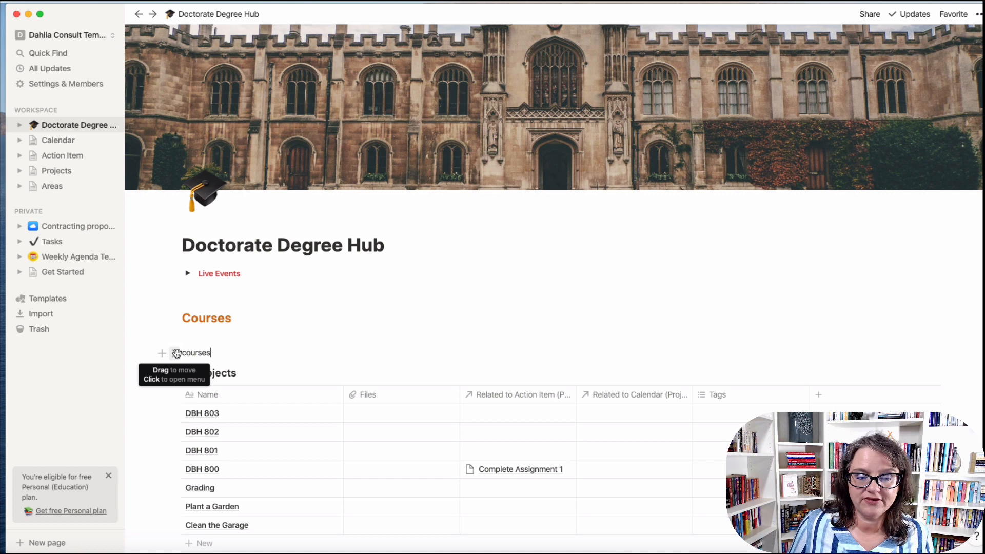
drag(176, 352, 947, 322)
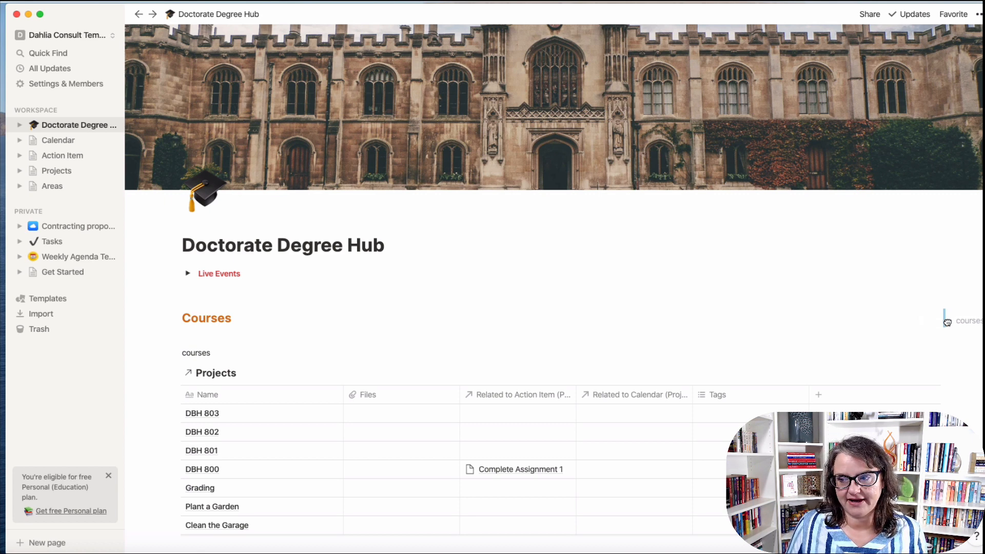
drag(946, 322, 946, 321)
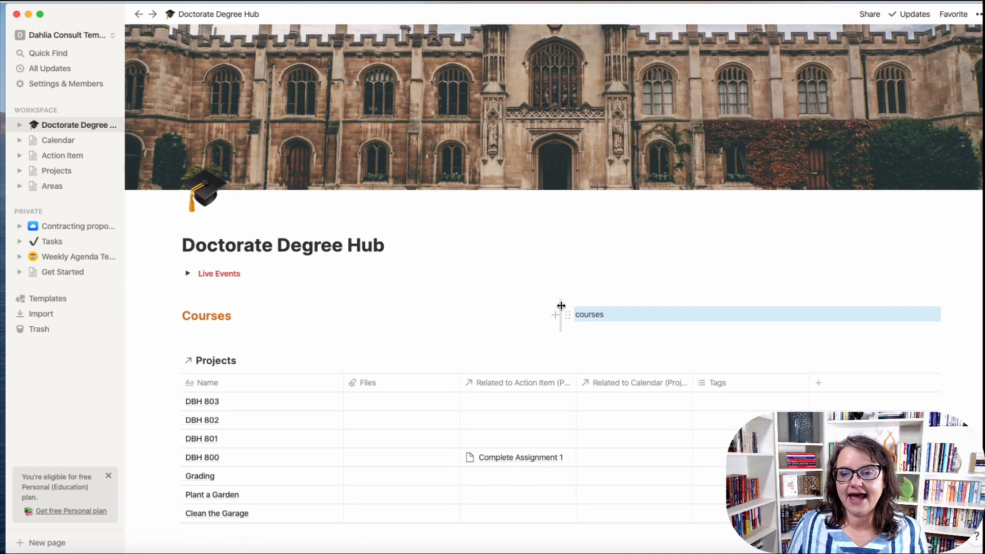
drag(561, 306, 288, 307)
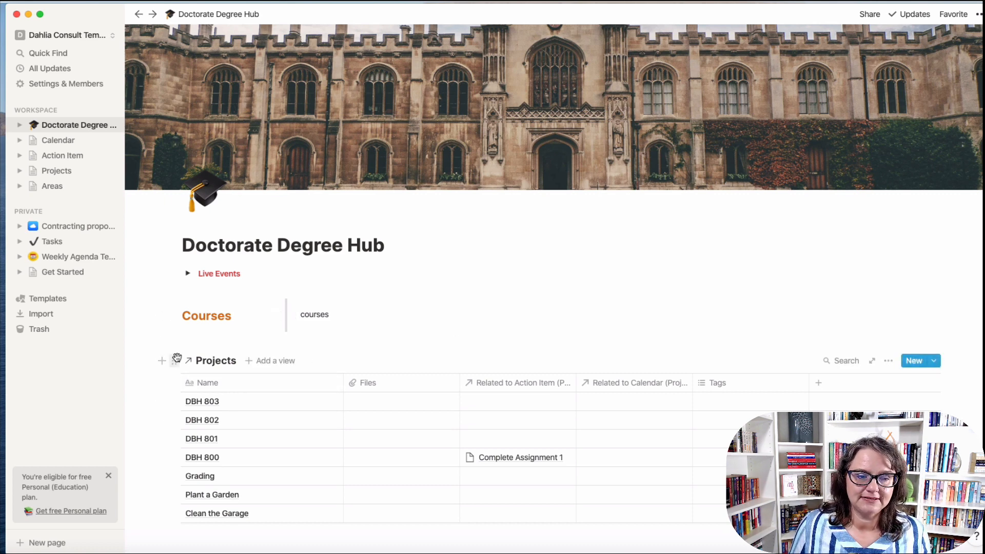
drag(176, 357, 313, 323)
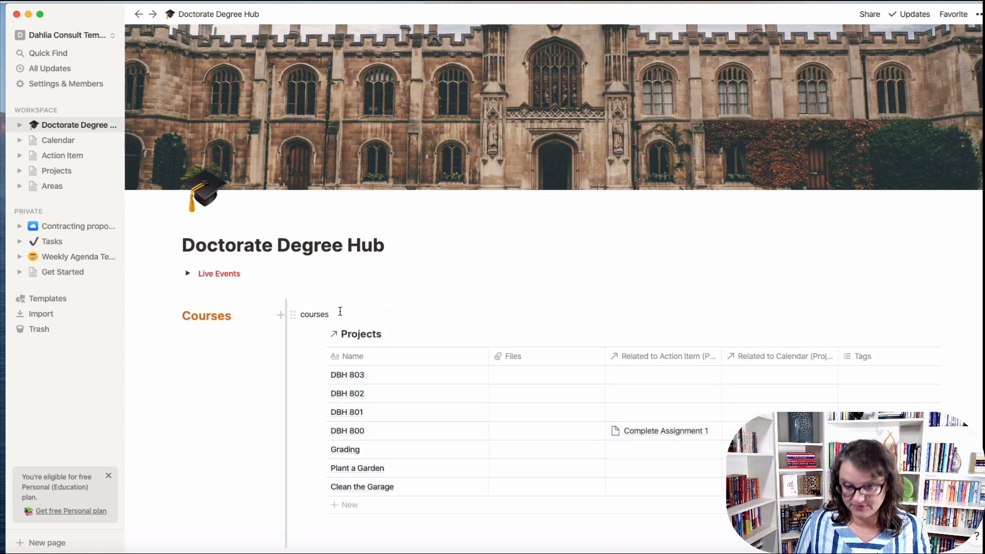
key(BackSpace)
key(BackSpace)
key(BackSpace)
key(BackSpace)
key(BackSpace)
key(BackSpace)
key(BackSpace)
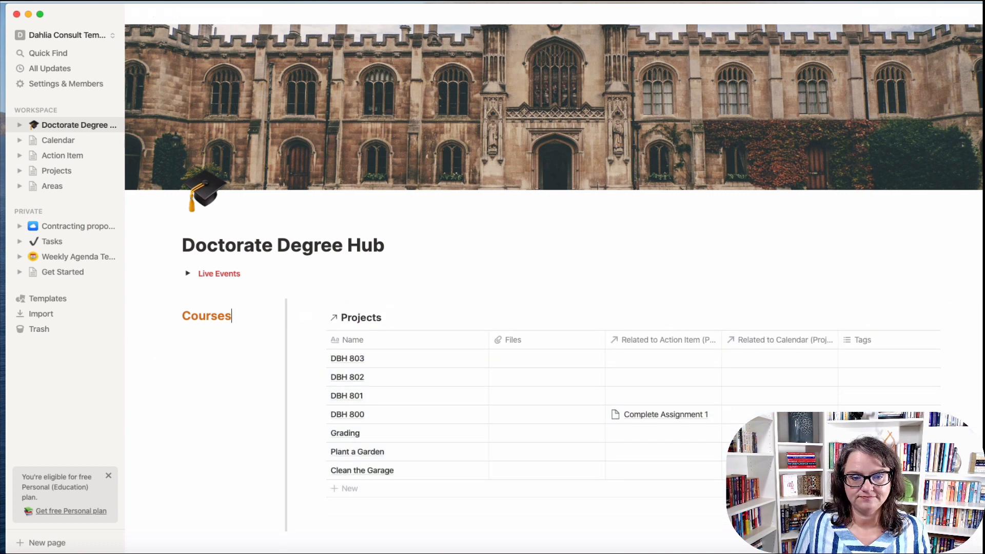
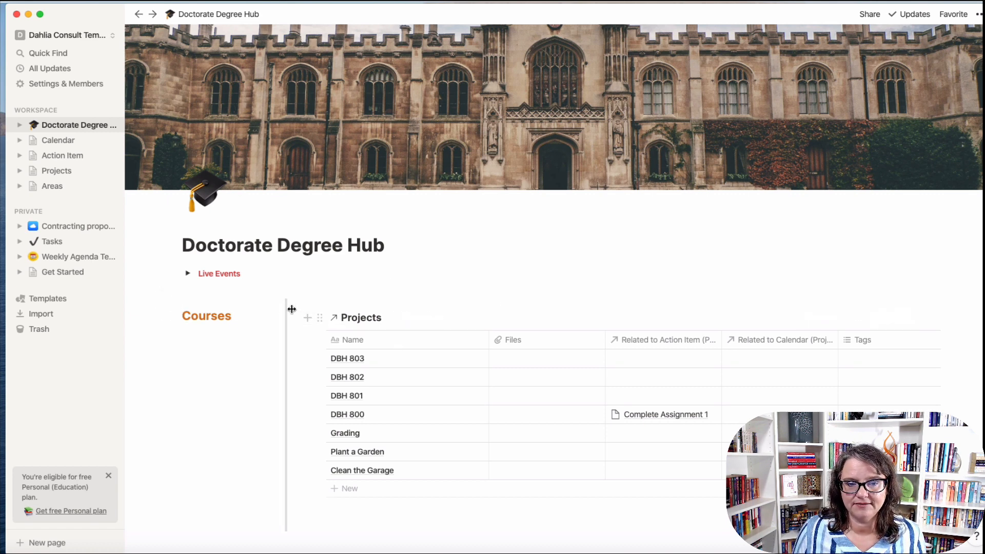
Reposition the Projects table and scroll across to its rightmost columns.
mouse_move(291, 308)
mouse_down()
mouse_move(262, 312)
mouse_move(288, 310)
mouse_up()
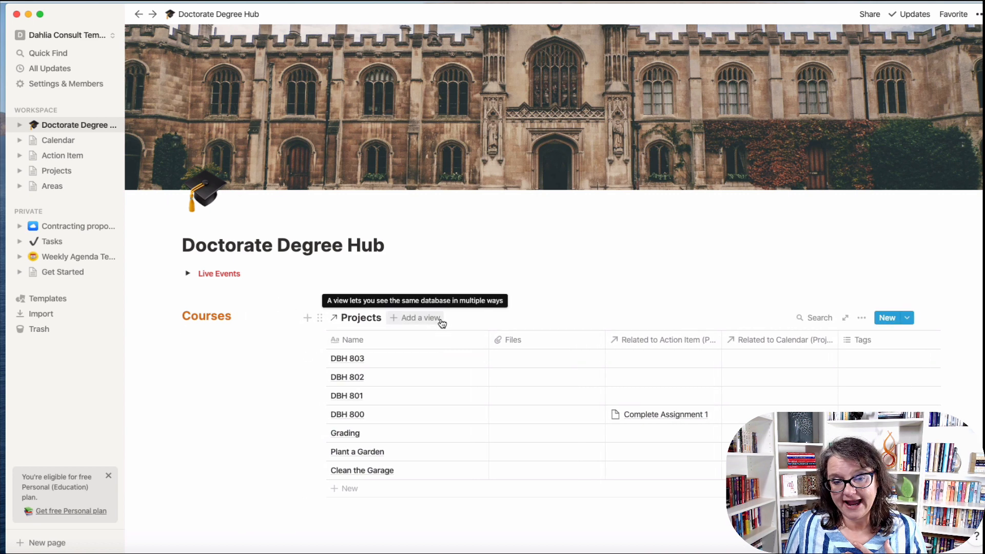
click(441, 320)
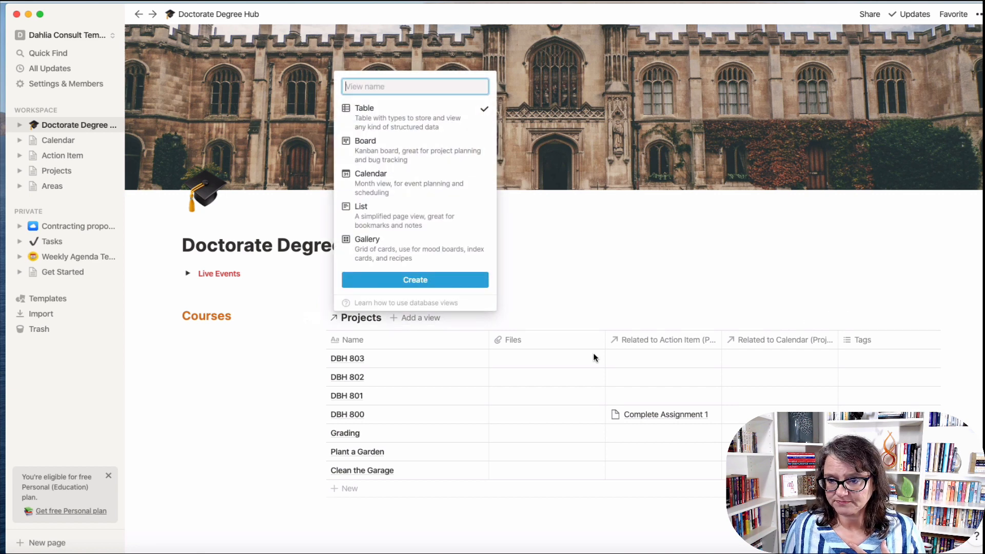
click(511, 368)
scroll(744, 344, right, 2)
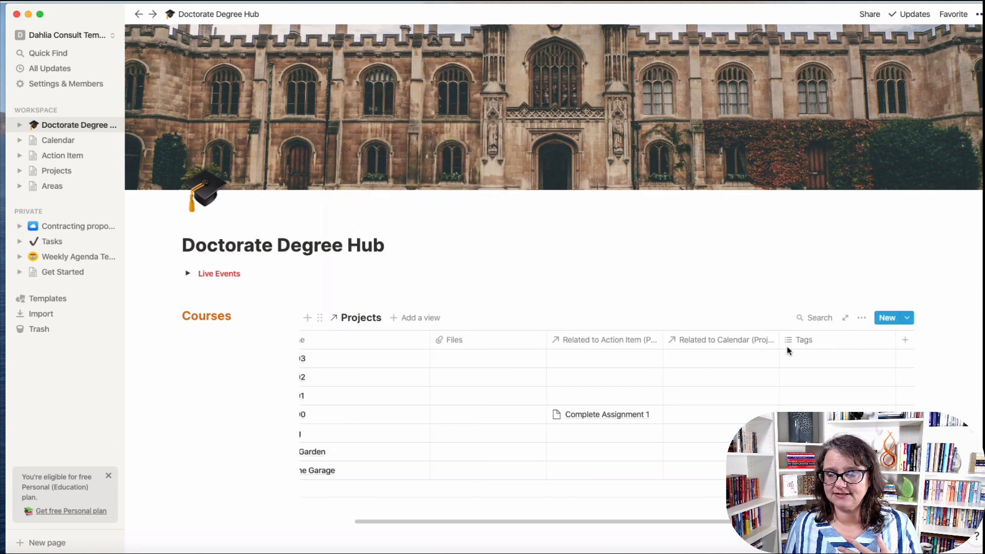
scroll(640, 404, left, 2)
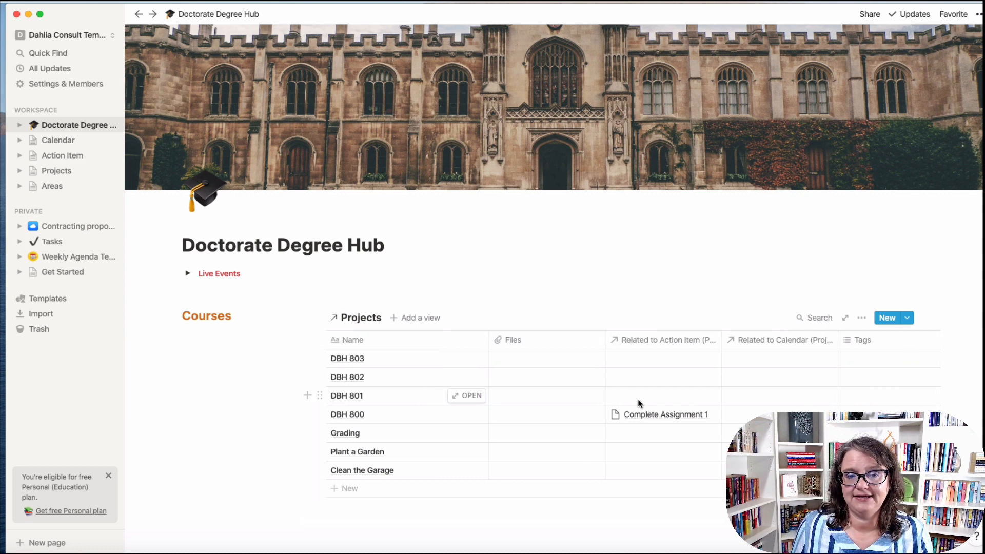
scroll(639, 404, right, 2)
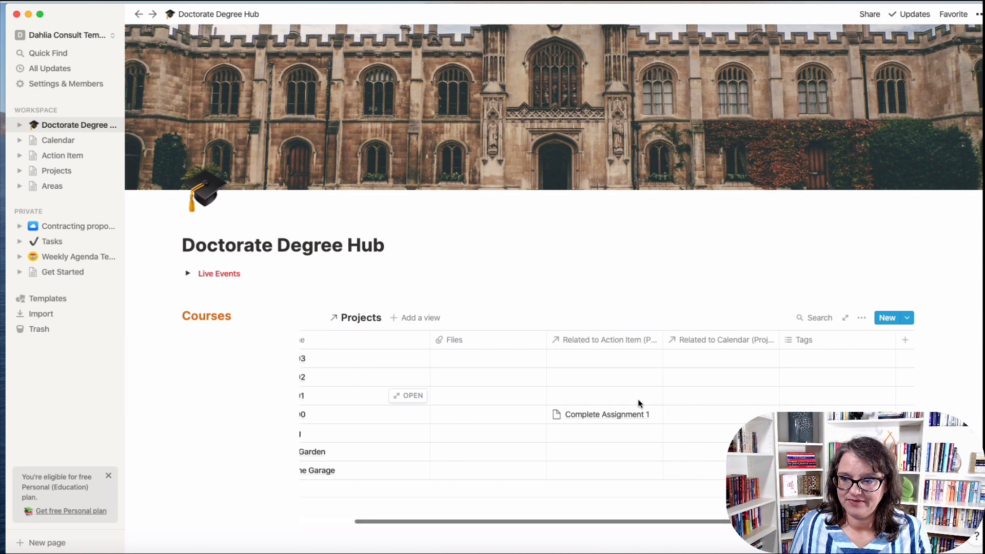
Add an Area relation property to Projects linked to the Areas database.
click(902, 341)
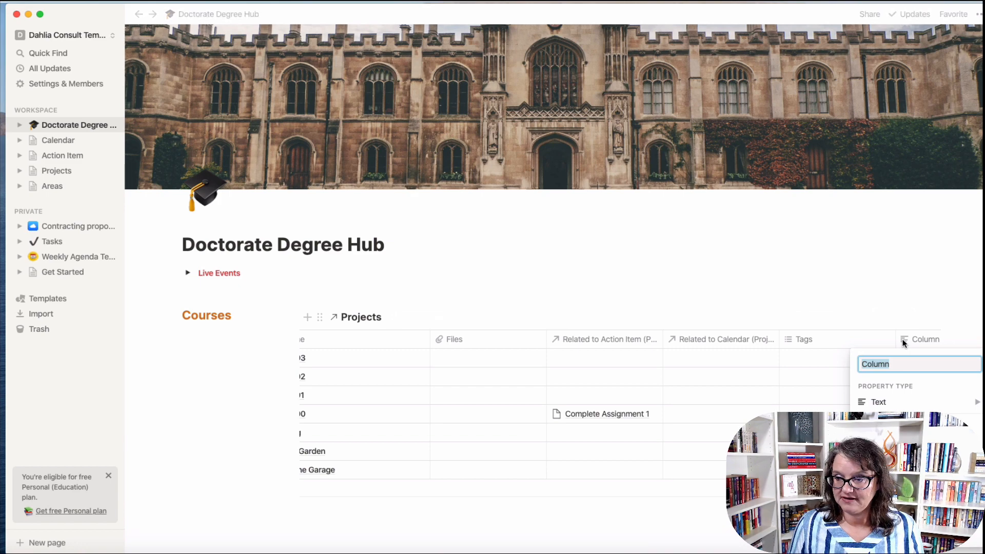
text(Area)
mouse_move(880, 405)
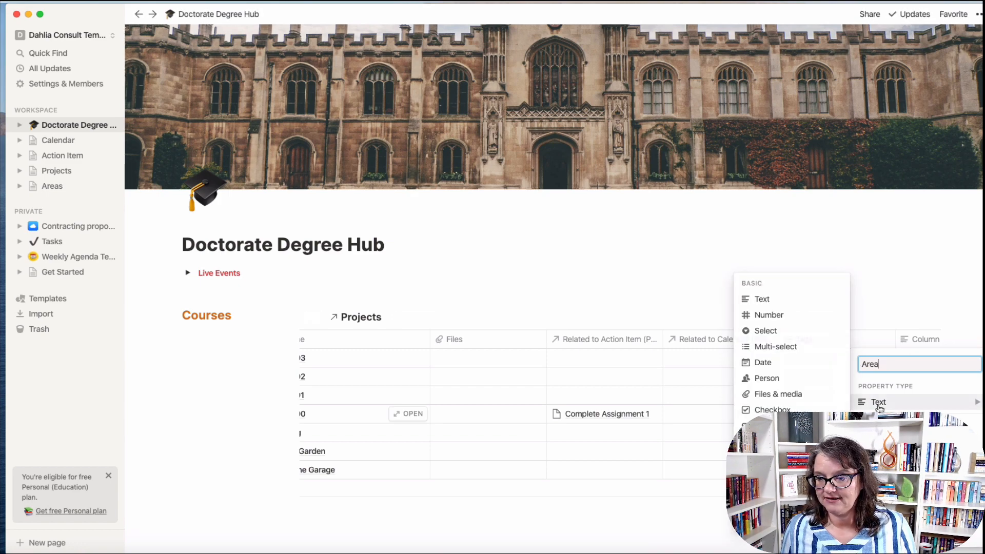
scroll(787, 477, down, 1)
click(774, 502)
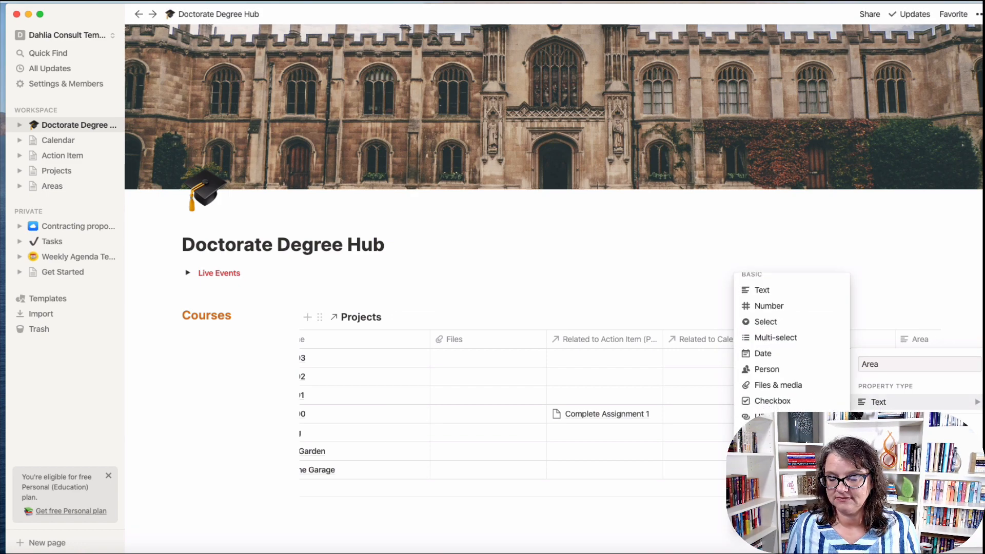
click(547, 291)
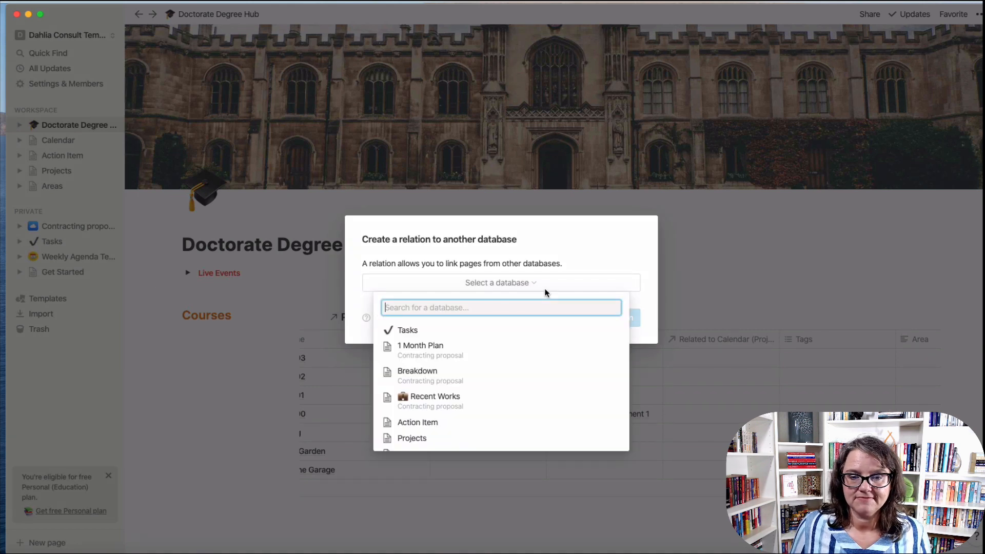
scroll(434, 437, down, 3)
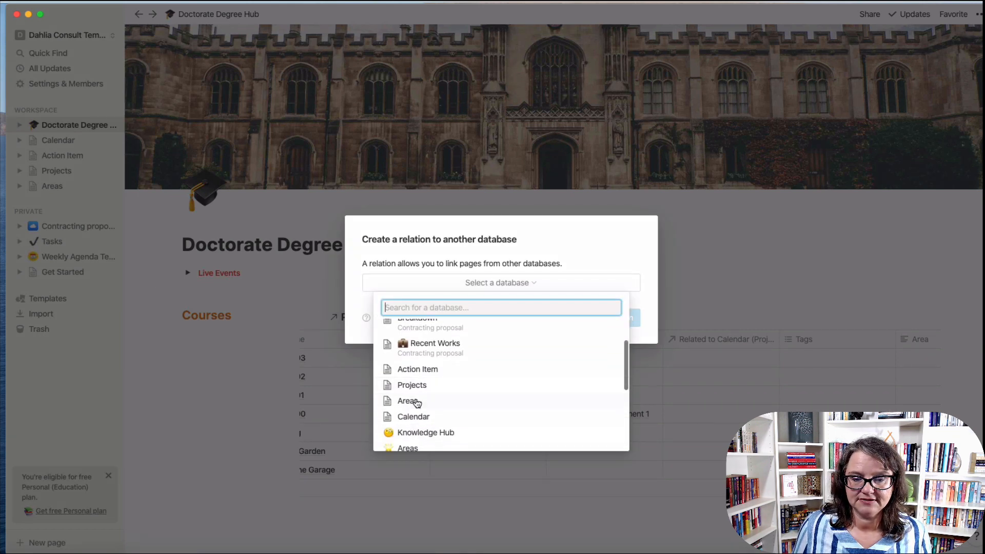
click(413, 402)
click(594, 319)
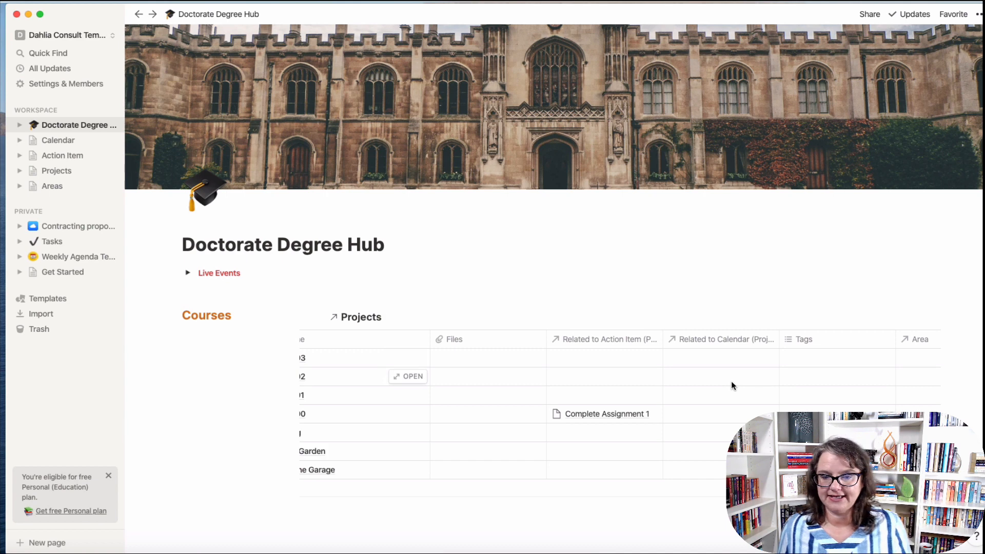
Set the Area of the first two courses to Doctorate Degree.
scroll(679, 372, left, 2)
scroll(820, 365, right, 4)
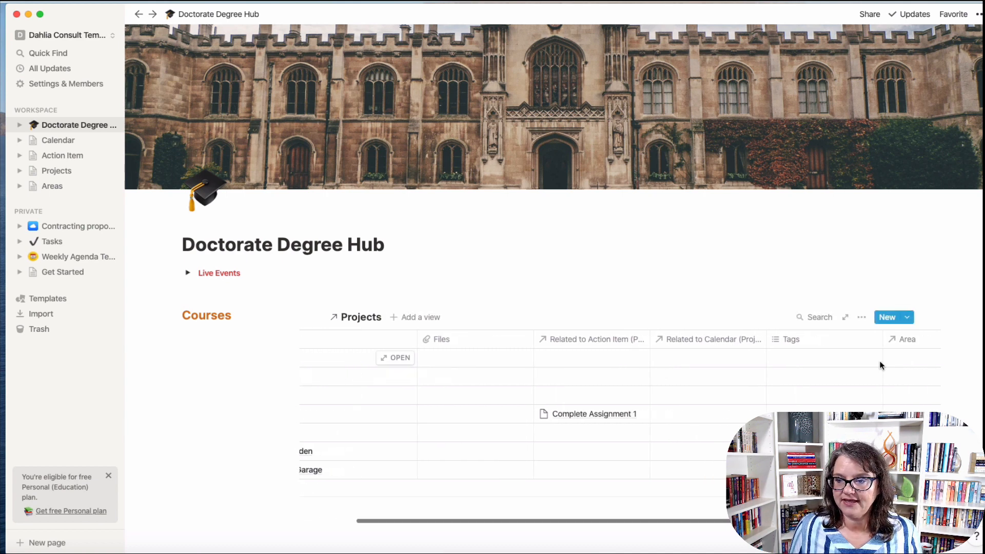
click(895, 358)
click(560, 393)
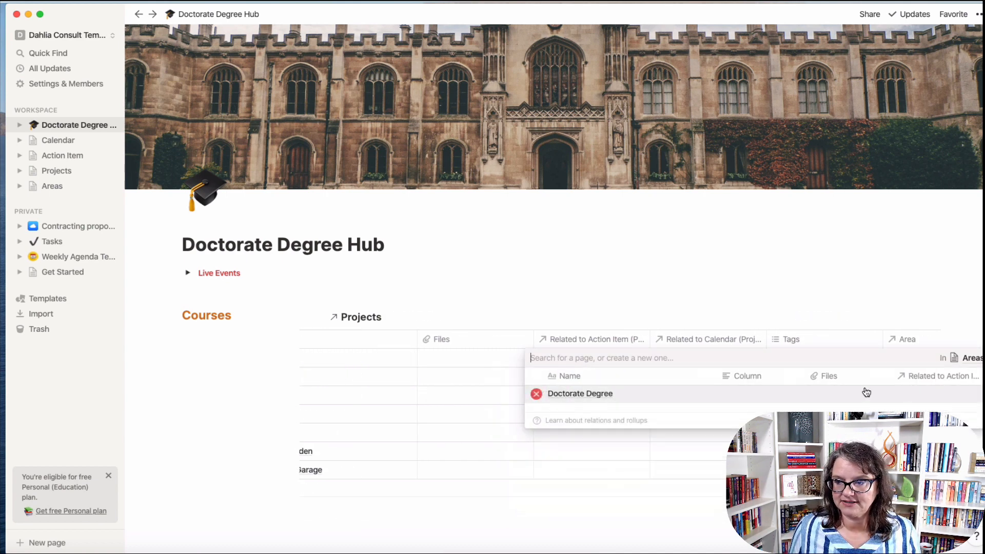
key(Escape)
click(909, 376)
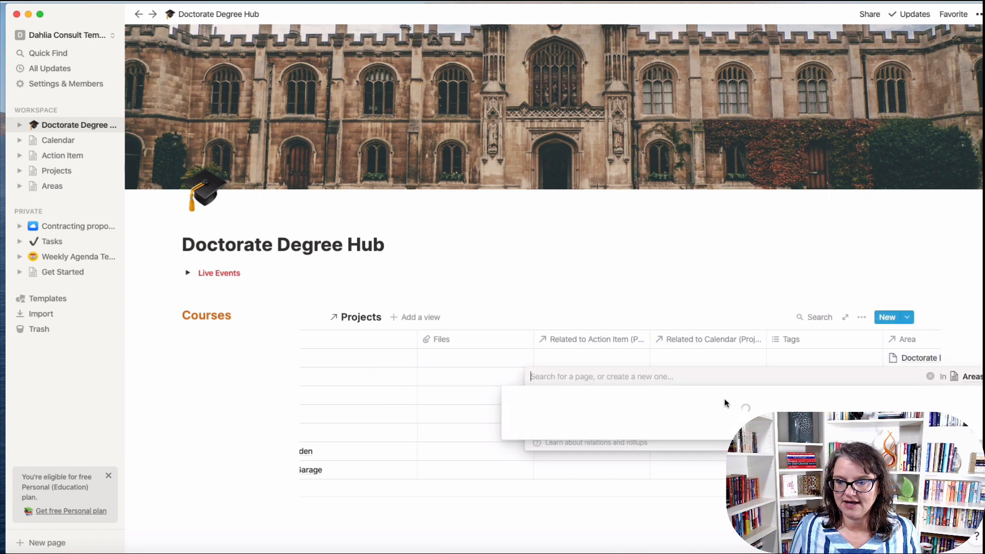
click(580, 412)
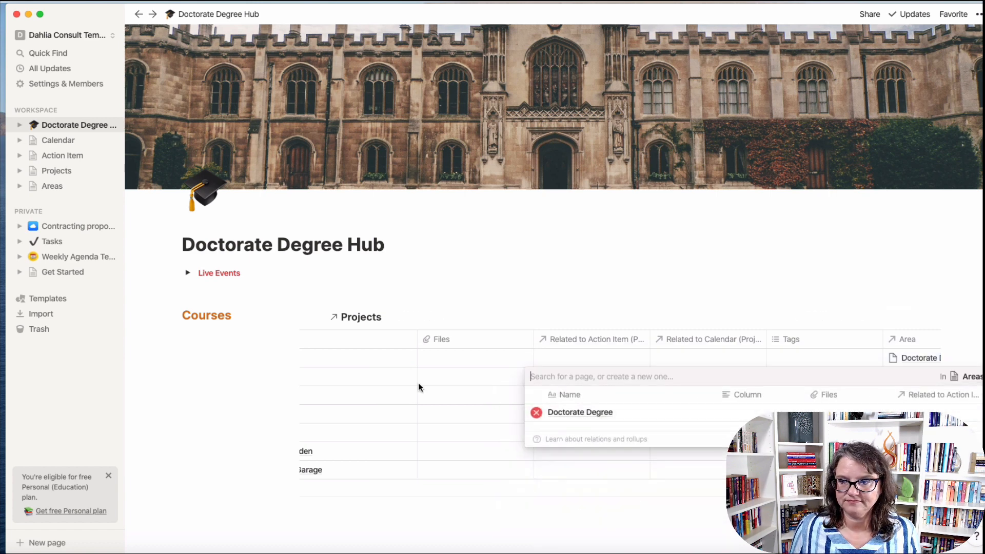
key(Escape)
scroll(723, 340, left, 3)
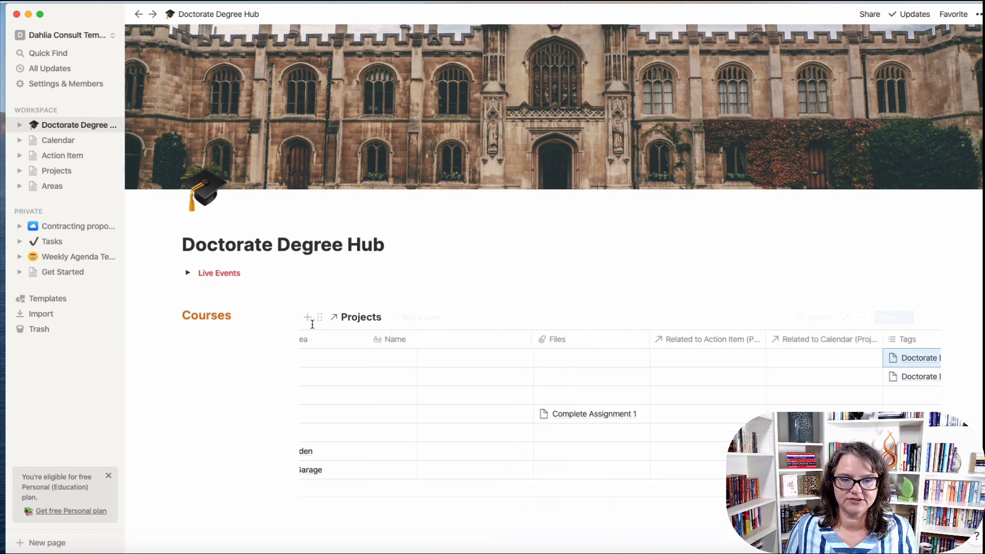
Set the Area of DBH 801 and DBH 800 to Doctorate Degree.
scroll(415, 374, left, 2)
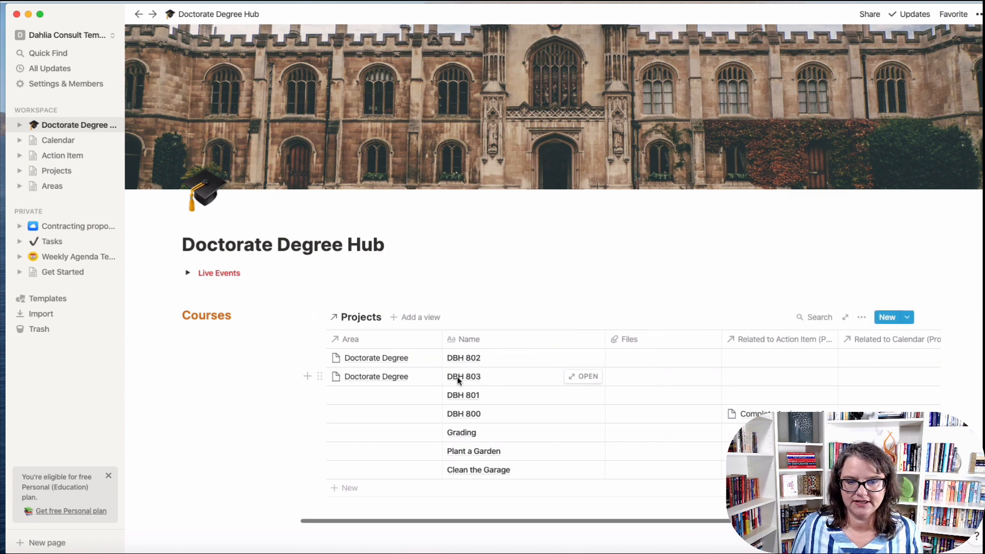
click(376, 400)
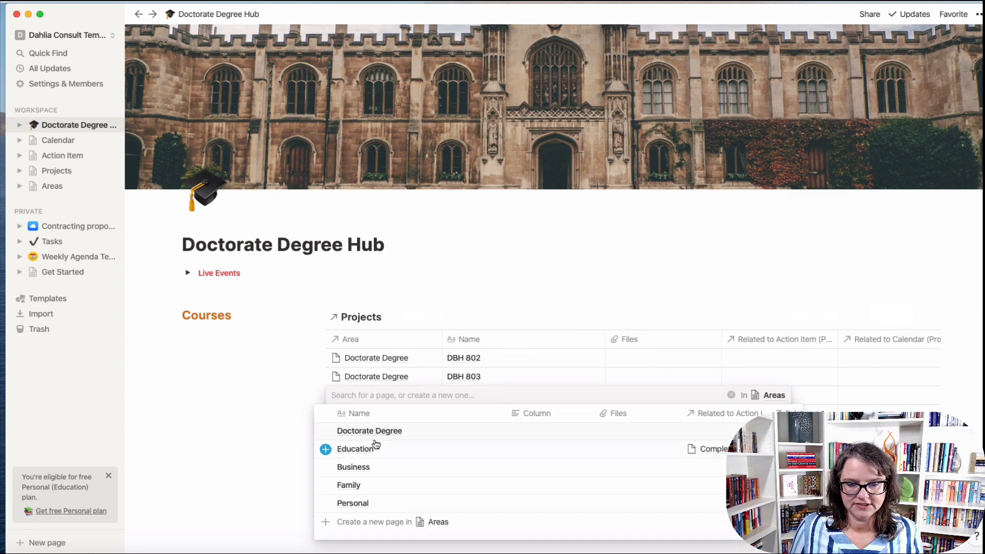
click(359, 434)
key(Escape)
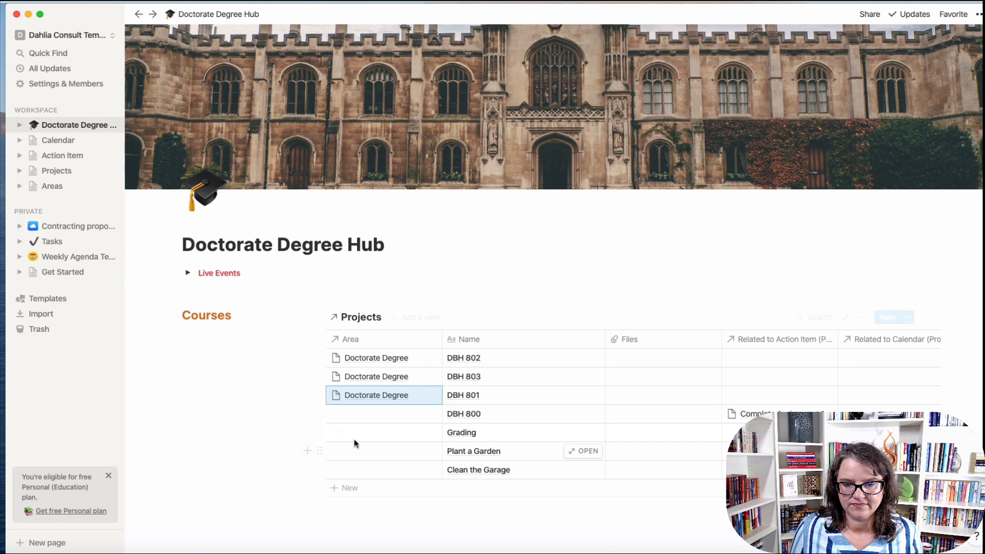
click(377, 413)
click(370, 296)
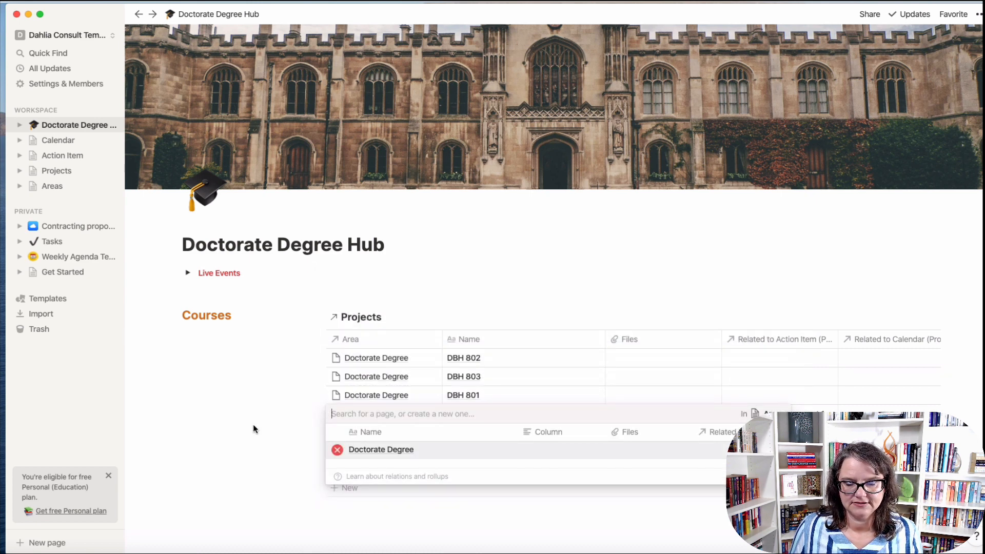
key(Escape)
Link Grading to Business, Plant a Garden and Clean the Garage to Family, and move Area last.
click(372, 435)
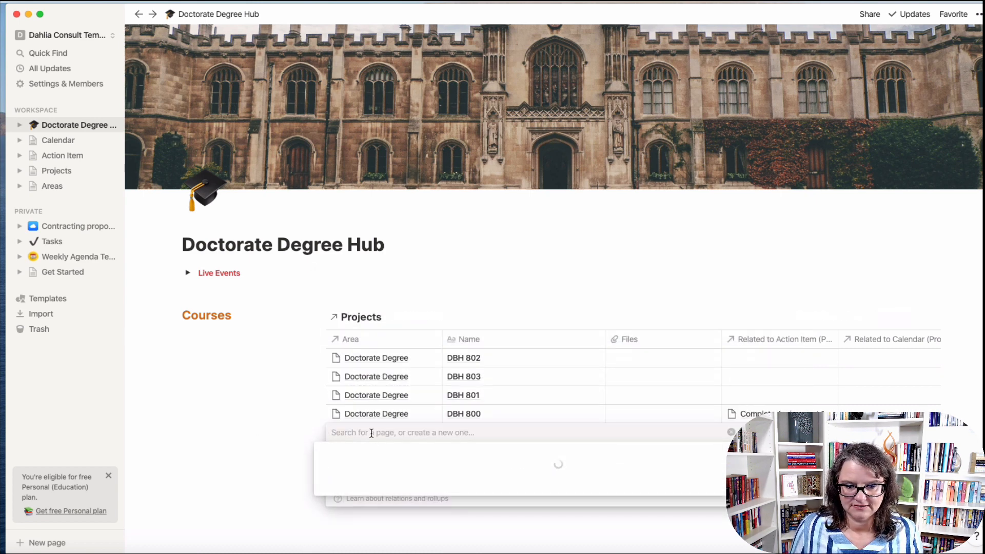
click(343, 350)
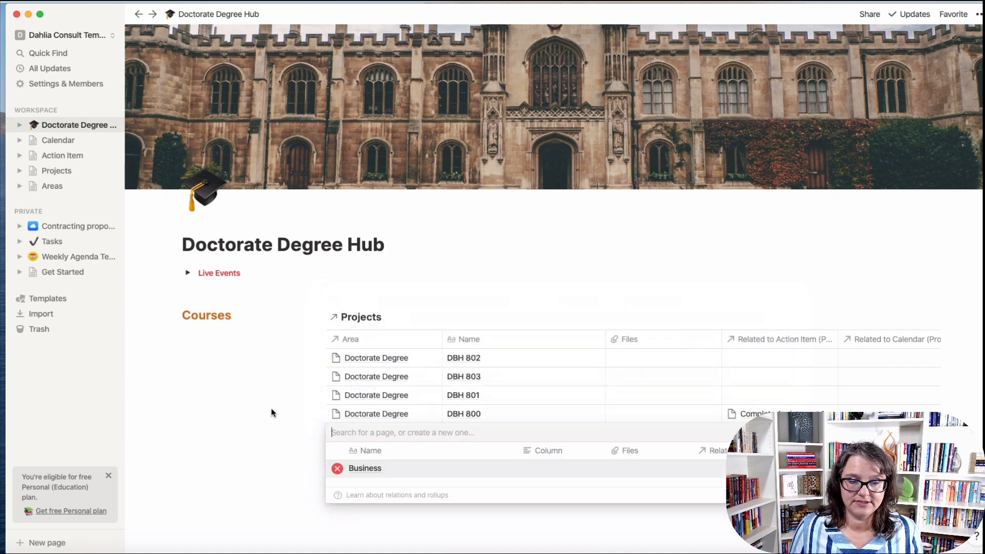
key(Escape)
click(377, 450)
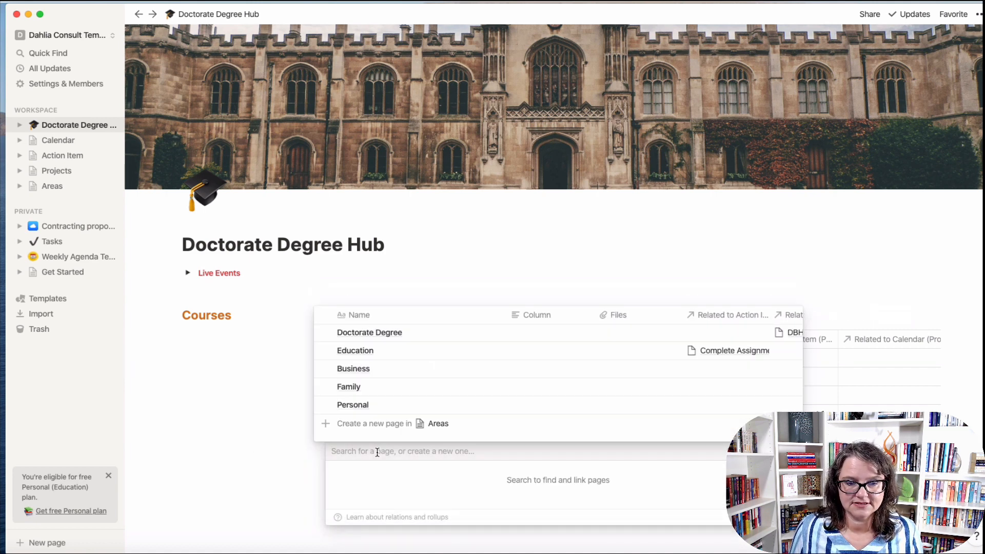
click(336, 389)
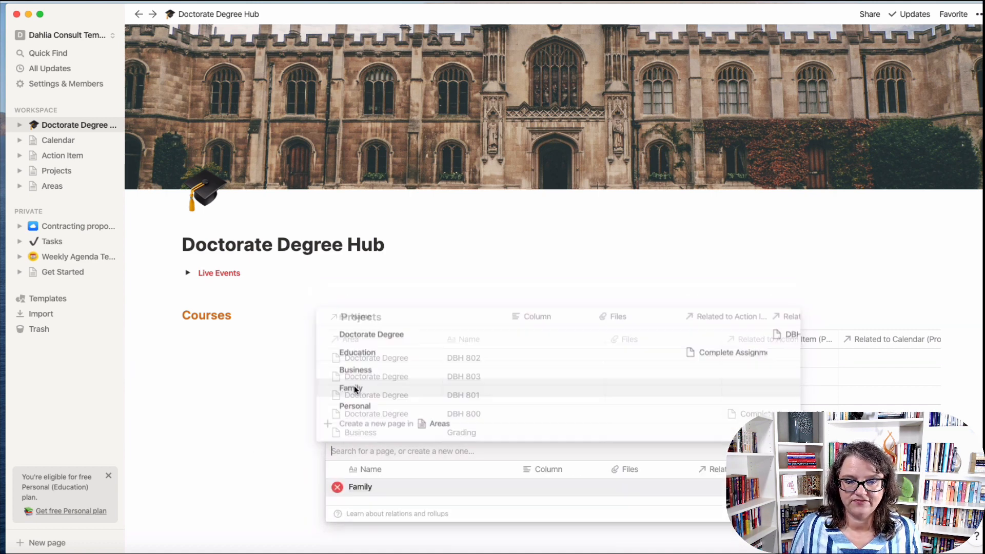
key(Escape)
click(369, 468)
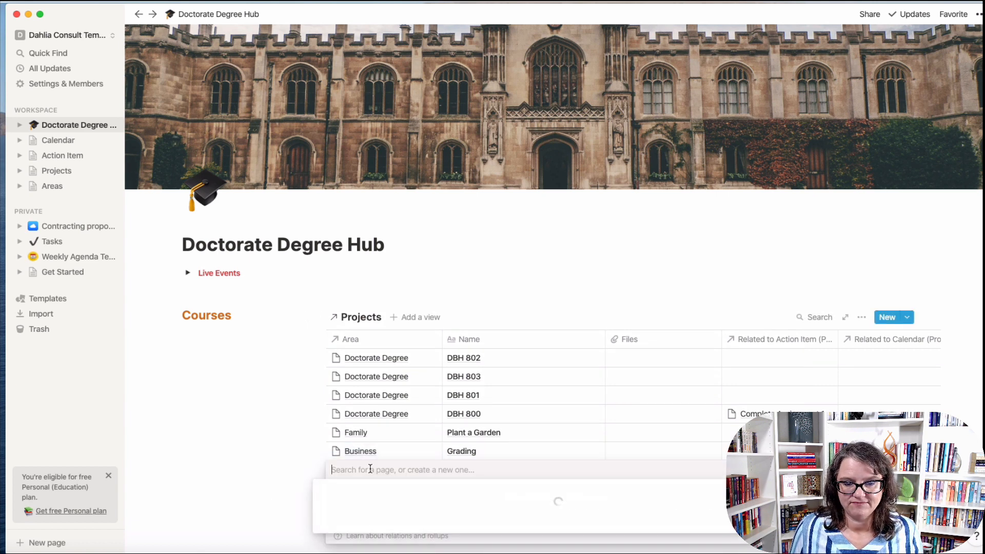
click(359, 424)
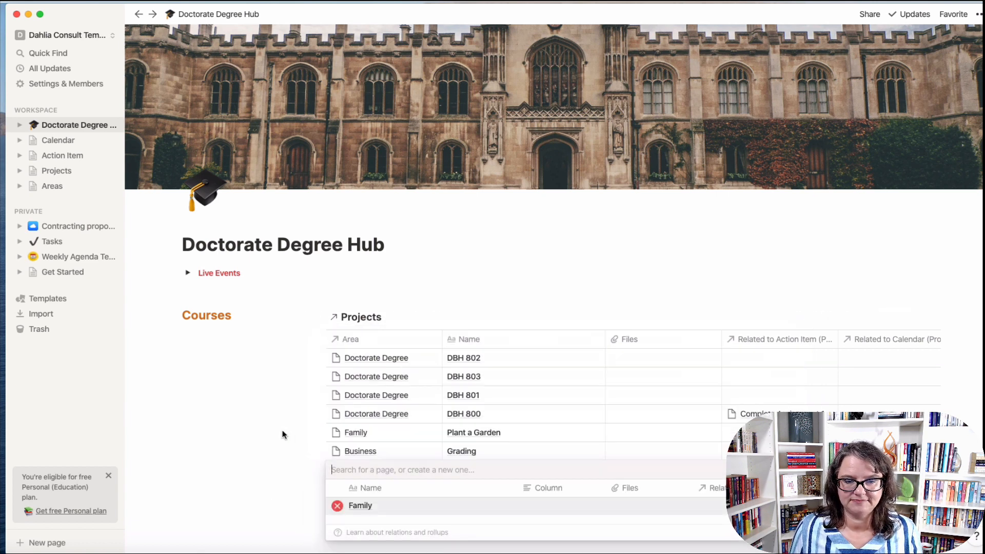
key(Escape)
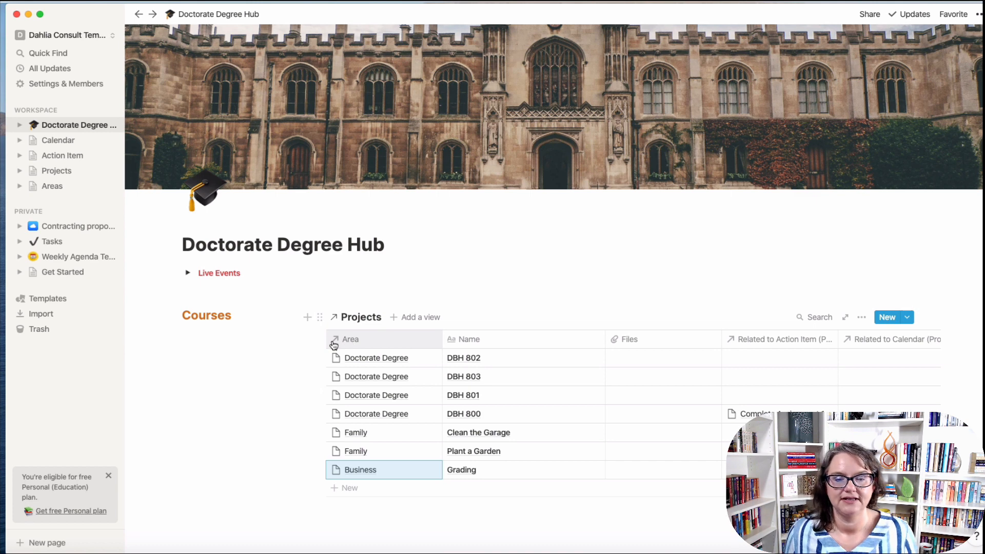
drag(332, 340, 892, 348)
scroll(446, 339, left, 5)
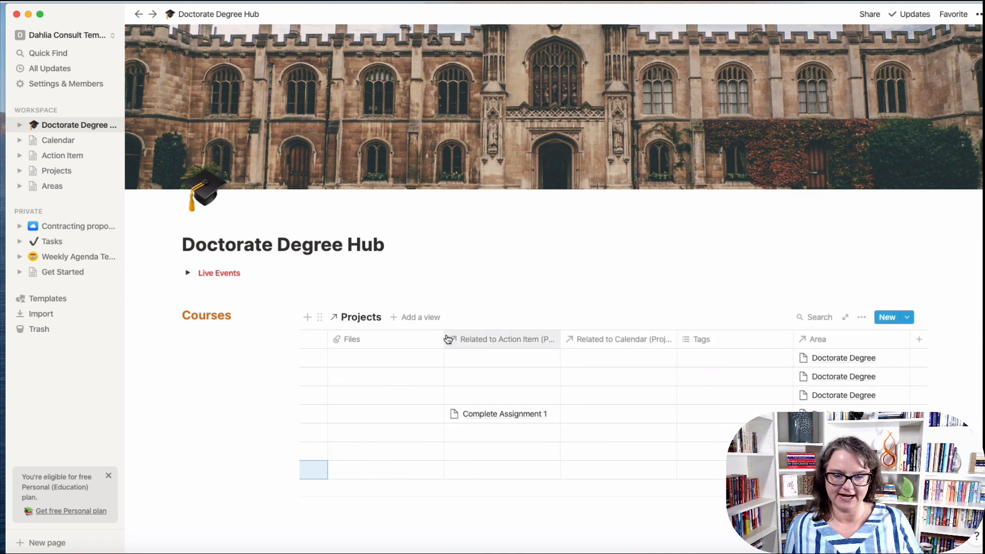
Create a Gallery view of the Projects database named 'My Classes'.
click(424, 318)
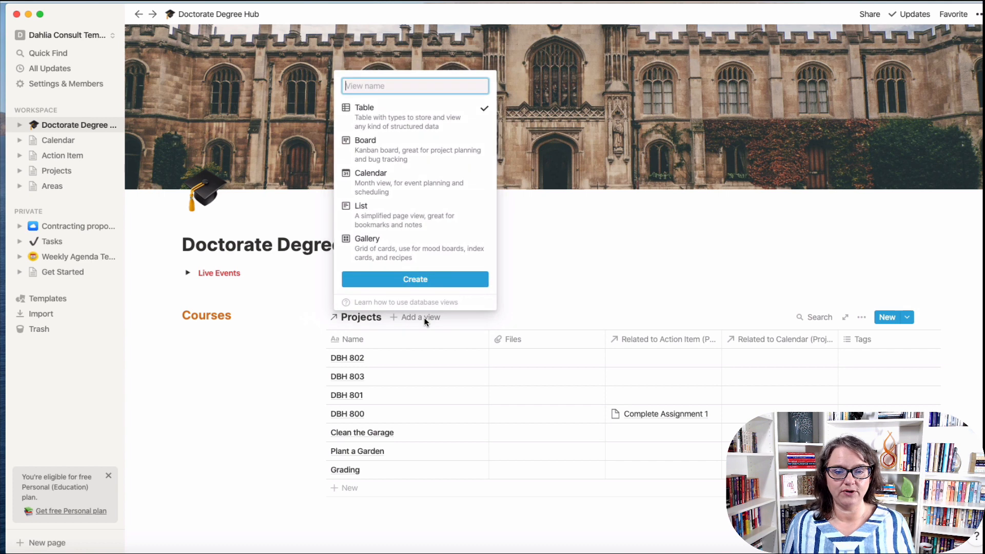
click(417, 250)
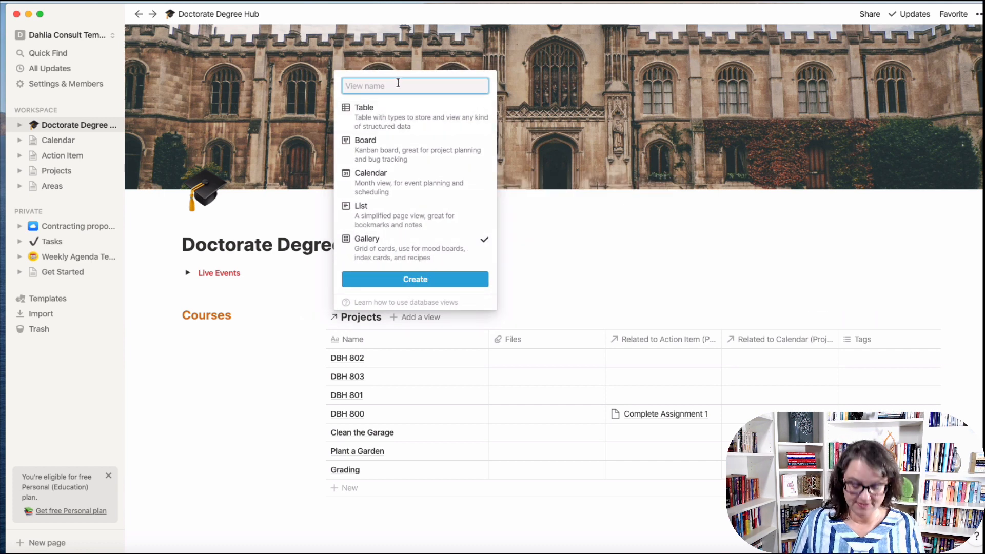
text(Cou)
key(BackSpace)
key(BackSpace)
key(BackSpace)
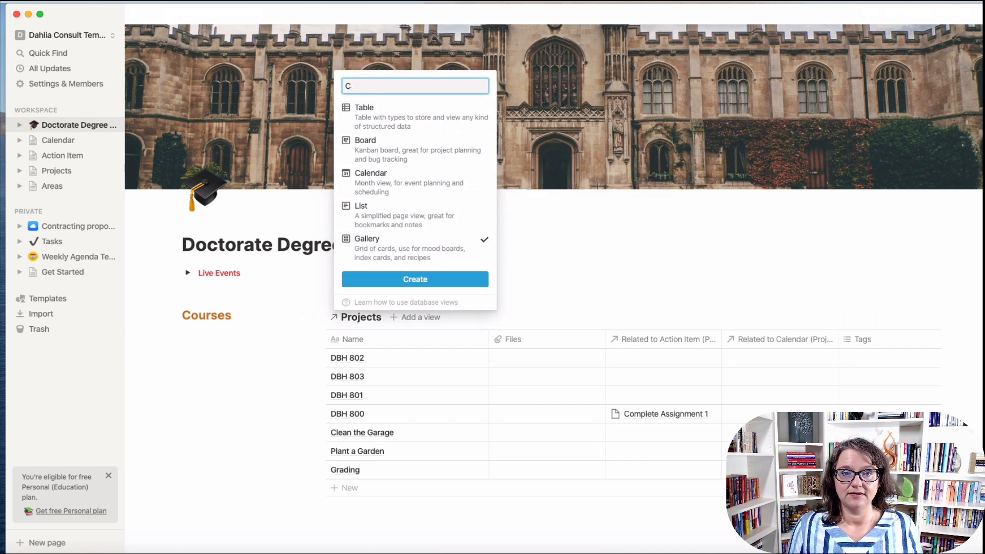
text(My Classes)
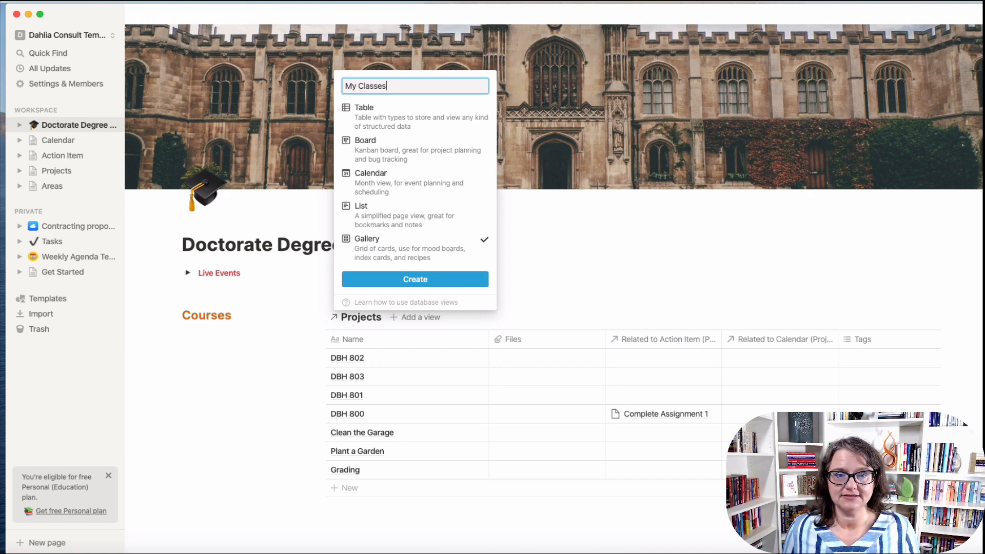
click(393, 283)
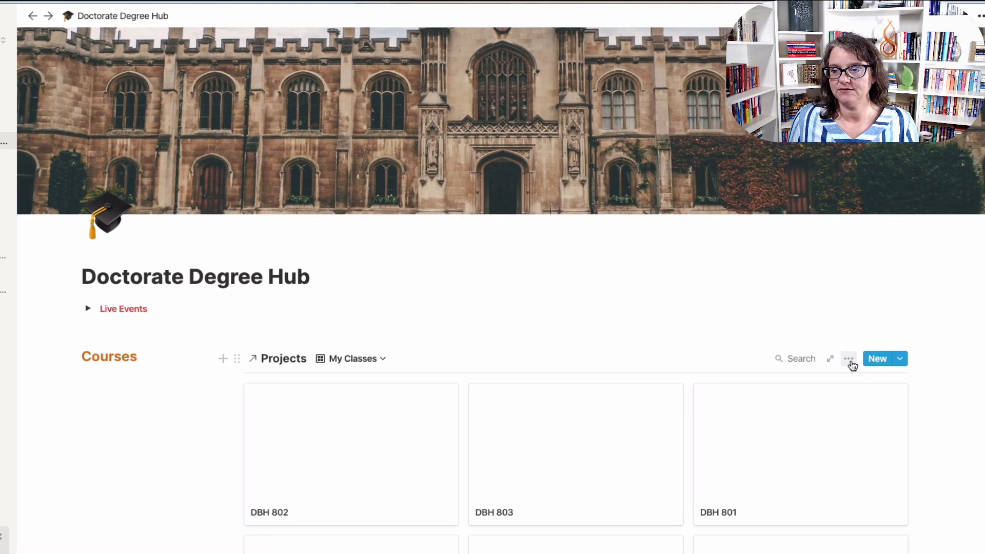
Set the gallery's card preview to Page cover and card size to Small.
click(849, 359)
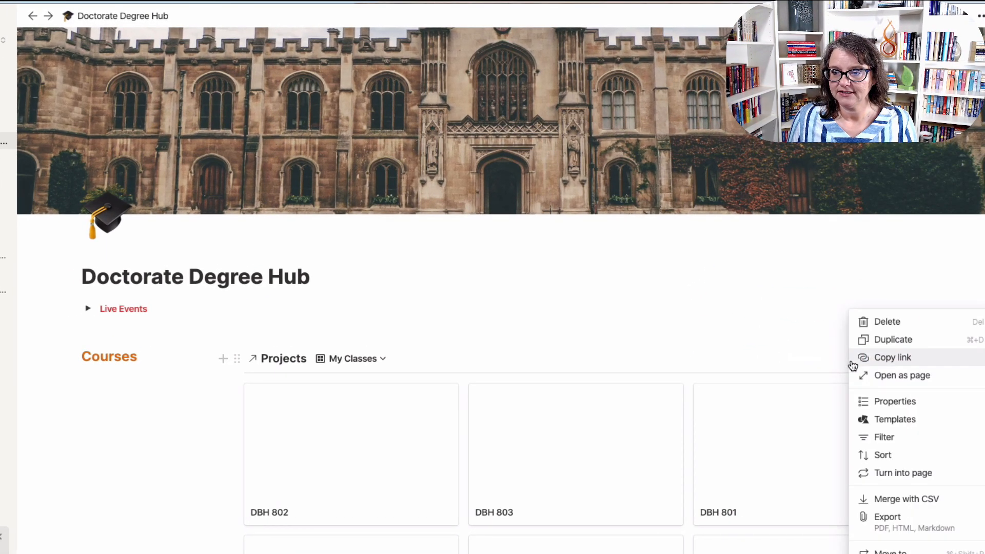
click(867, 400)
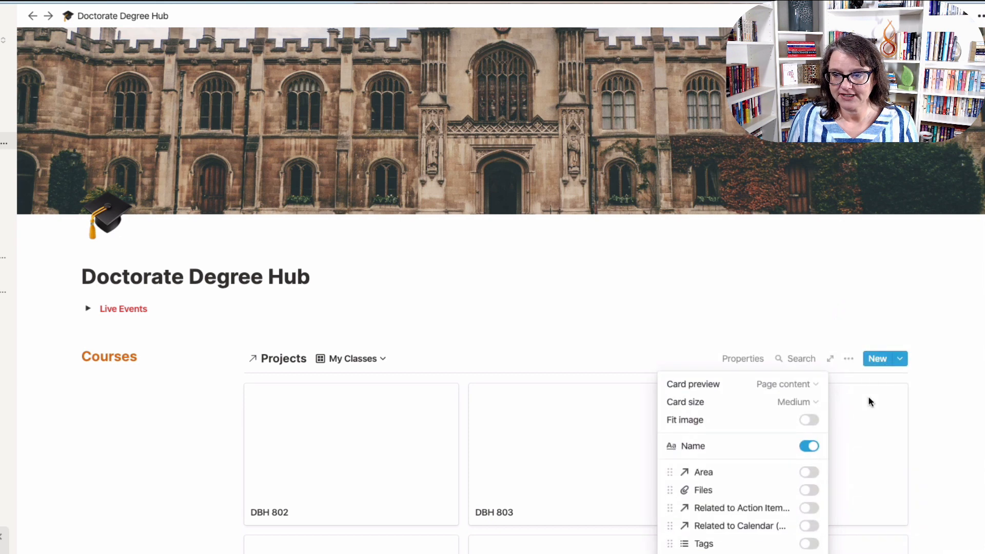
click(796, 384)
click(746, 426)
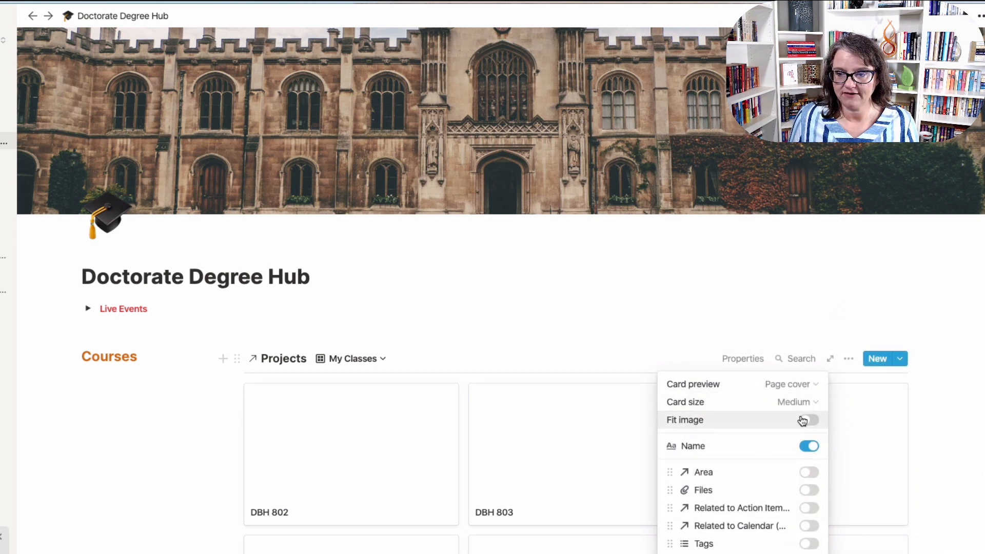
click(795, 401)
click(746, 423)
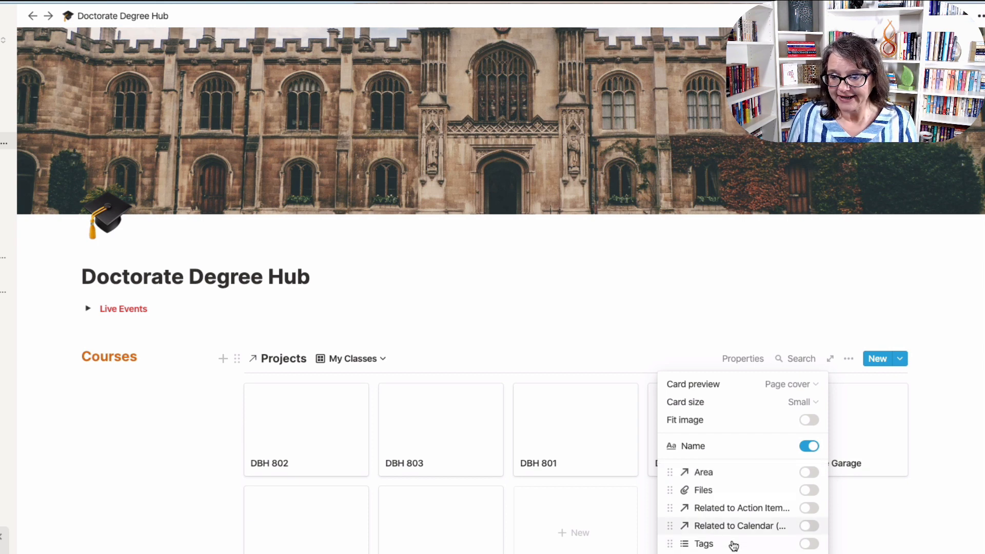
click(671, 350)
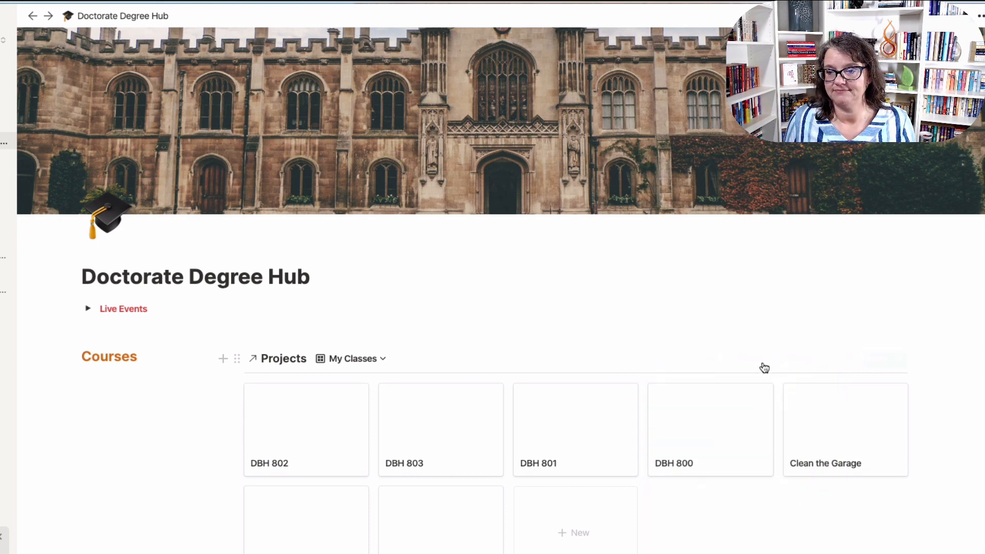
click(848, 359)
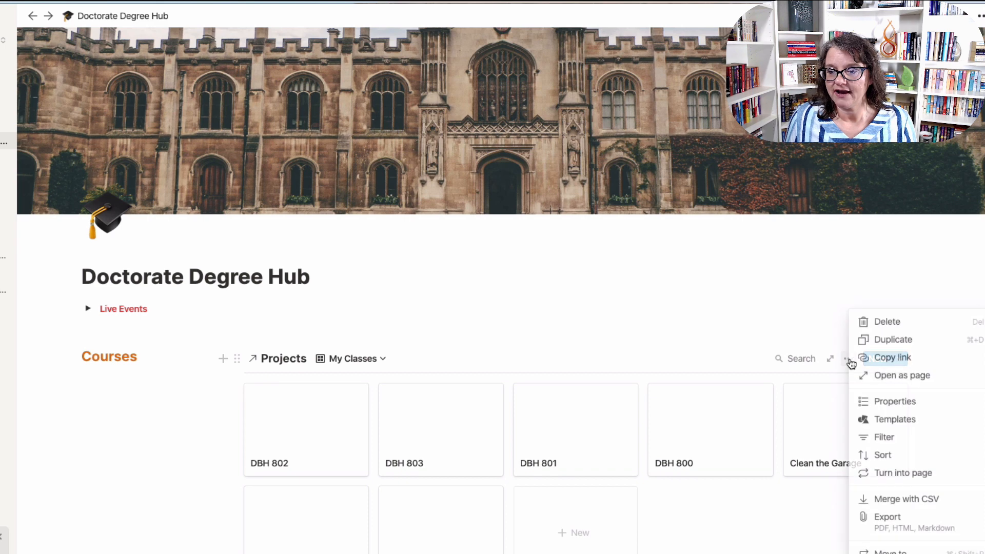
Filter the My Classes gallery to Area contains Doctorate Degree.
click(882, 436)
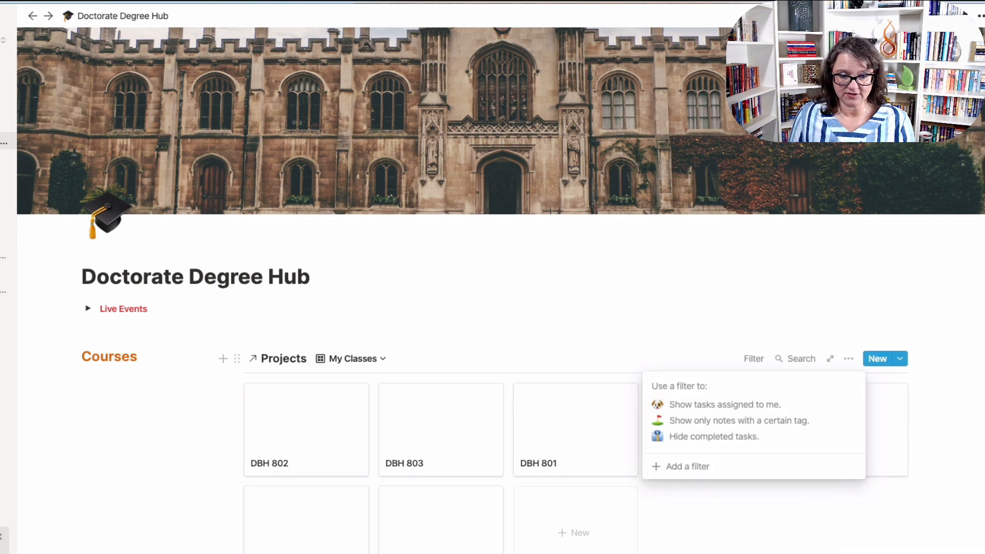
click(708, 469)
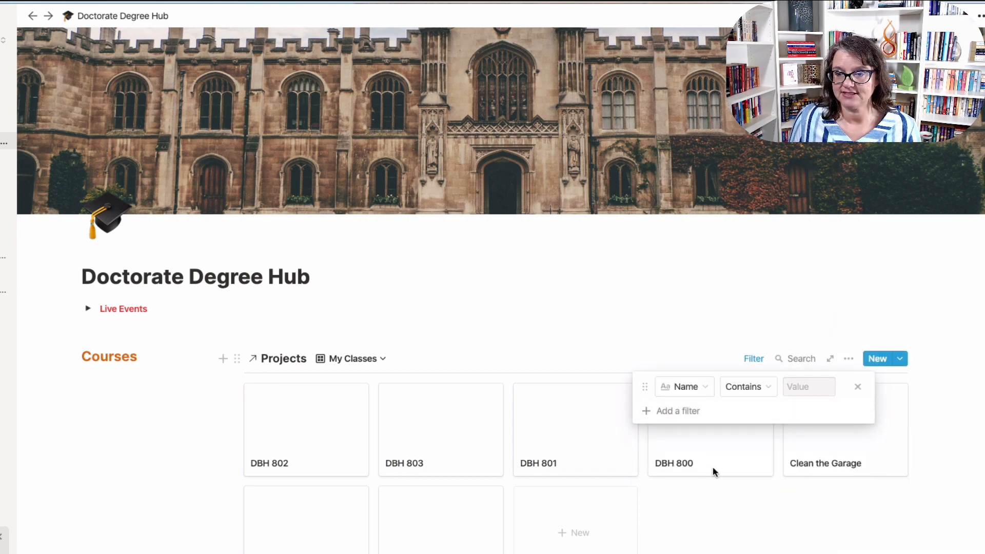
click(687, 386)
click(657, 458)
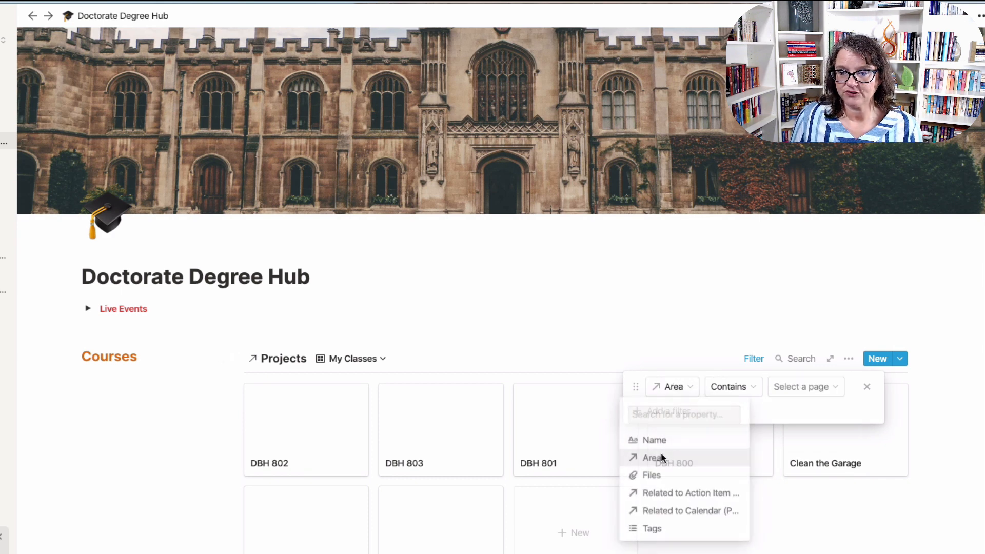
click(803, 385)
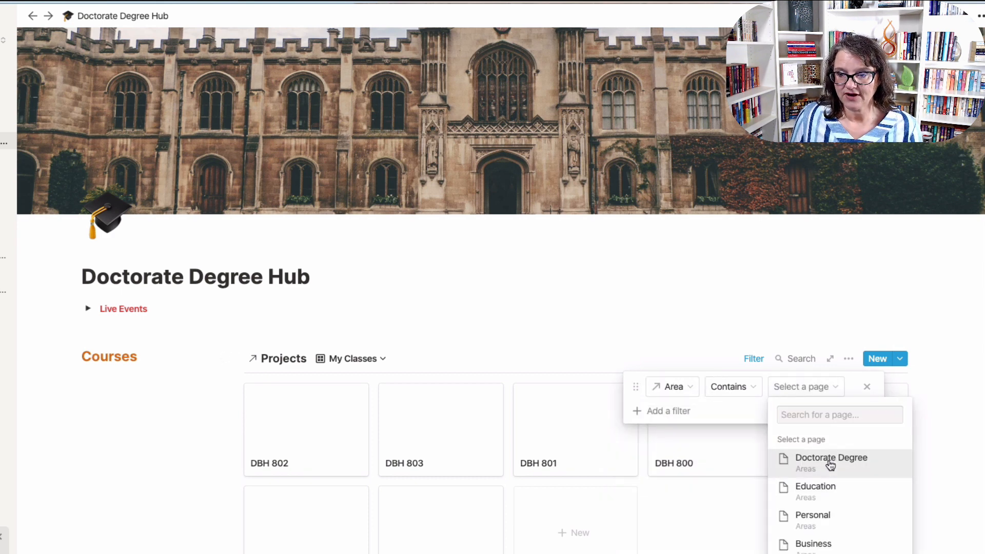
click(829, 464)
click(682, 530)
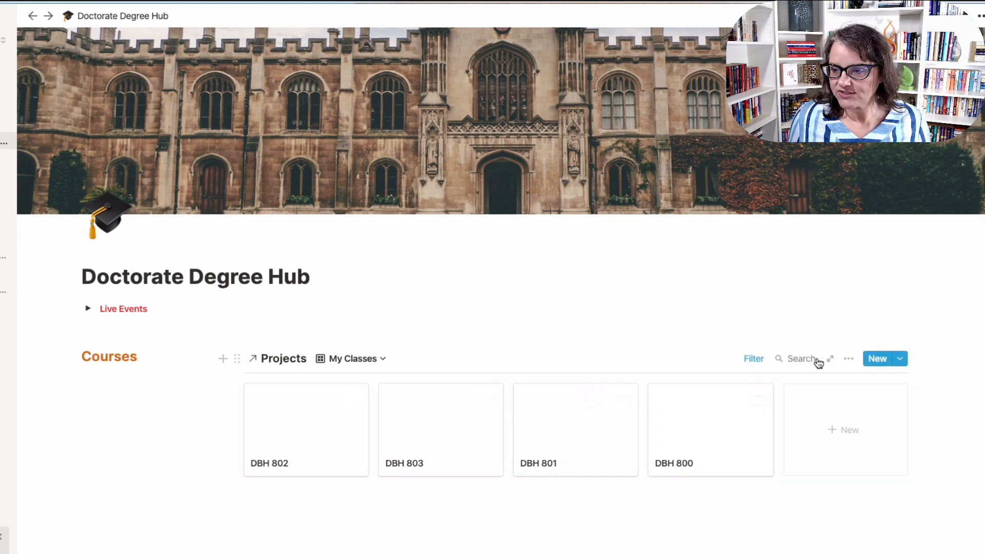
click(848, 358)
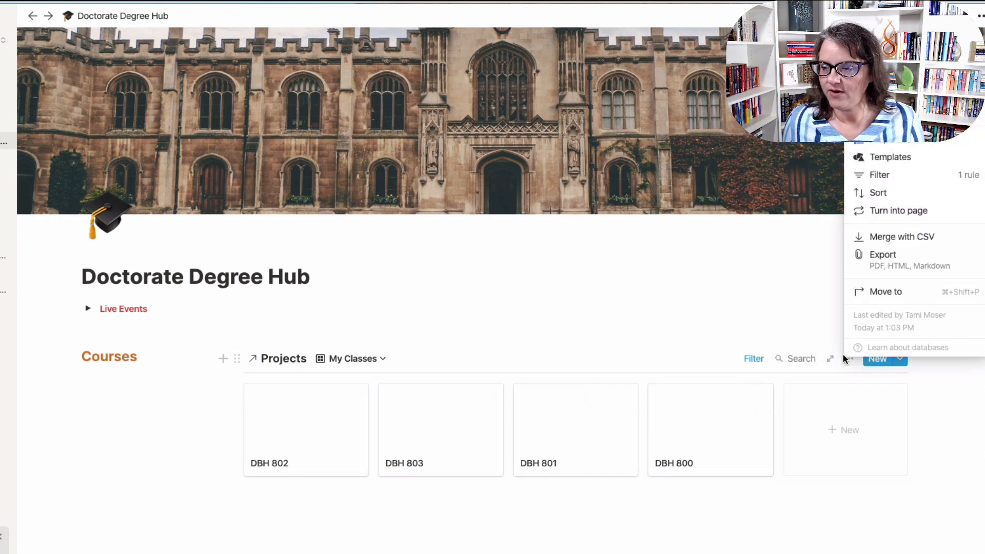
Sort the gallery cards by Name in descending order.
click(892, 190)
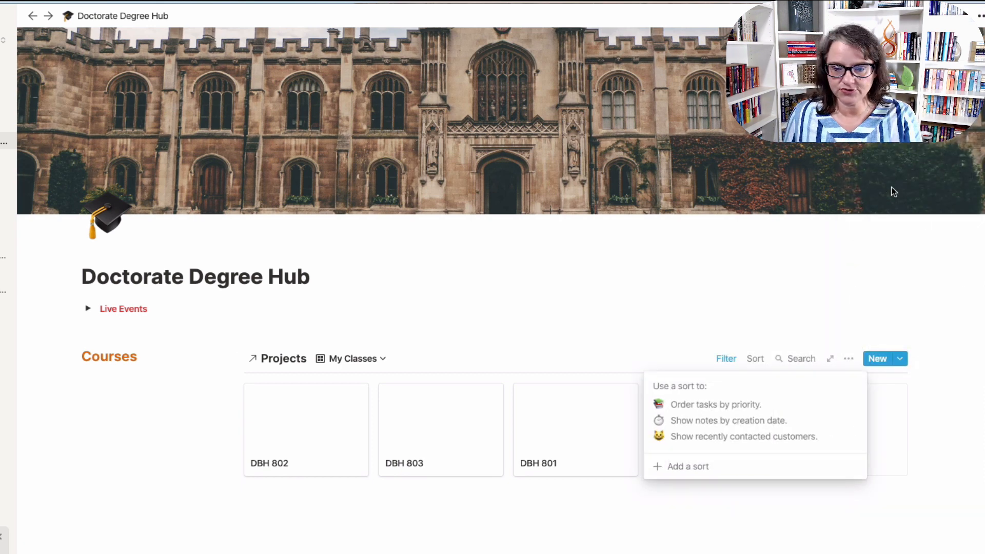
click(694, 467)
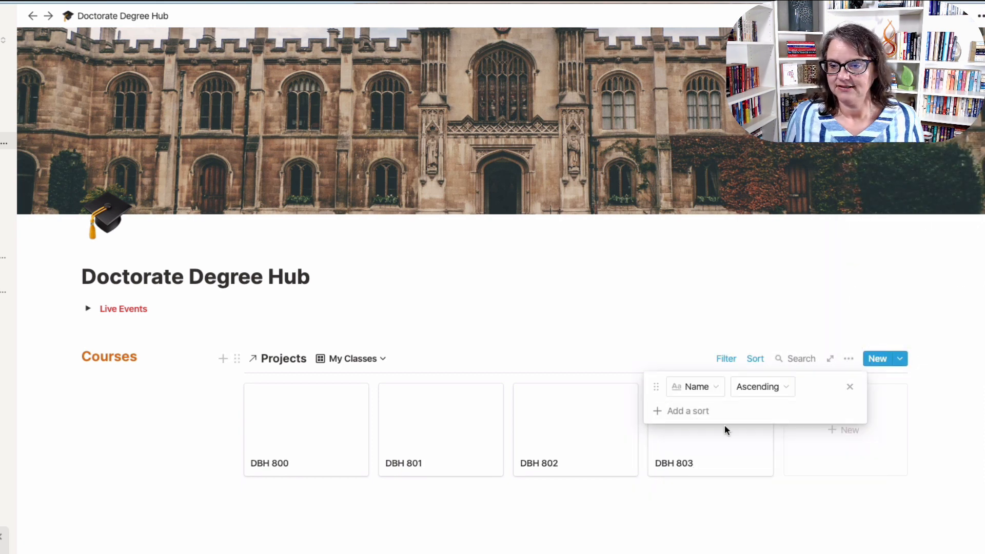
click(764, 388)
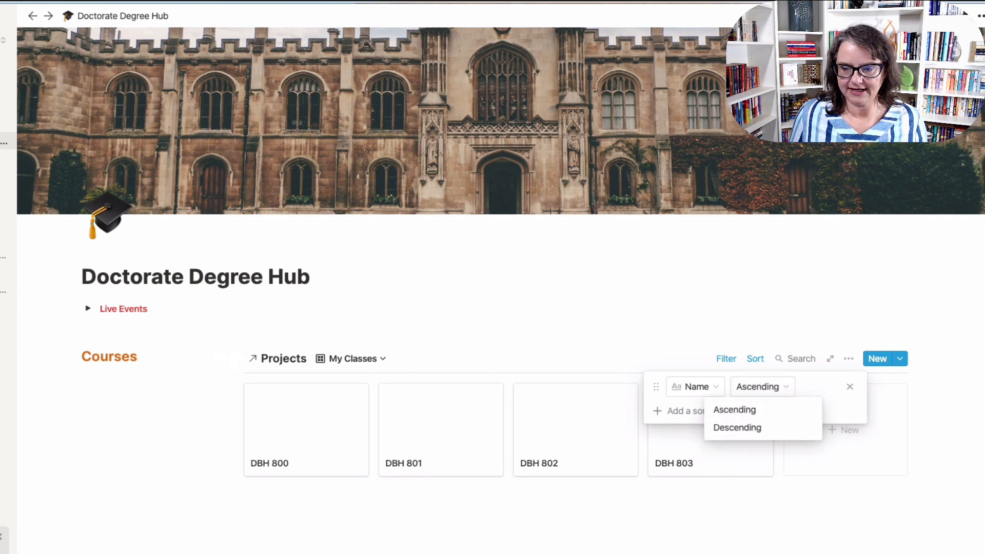
click(263, 477)
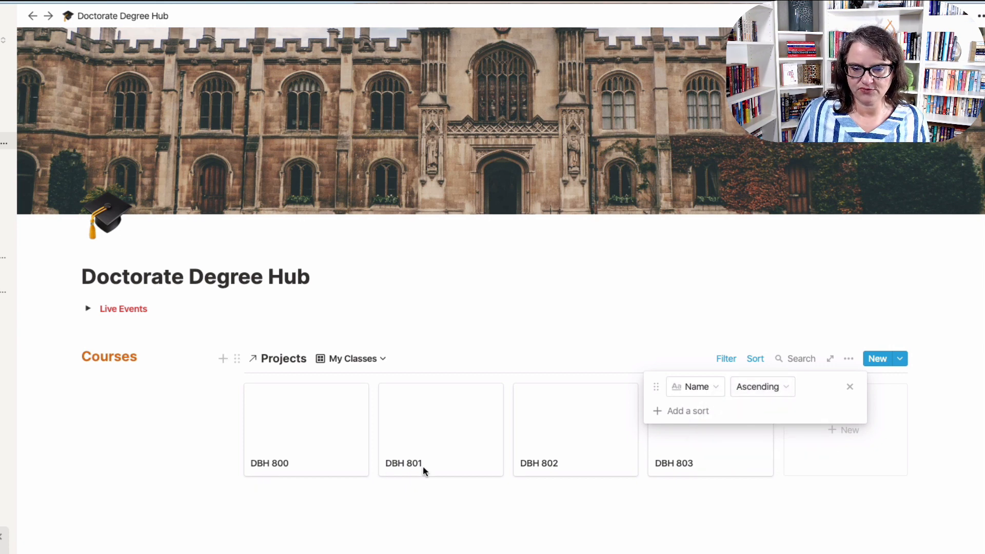
click(754, 388)
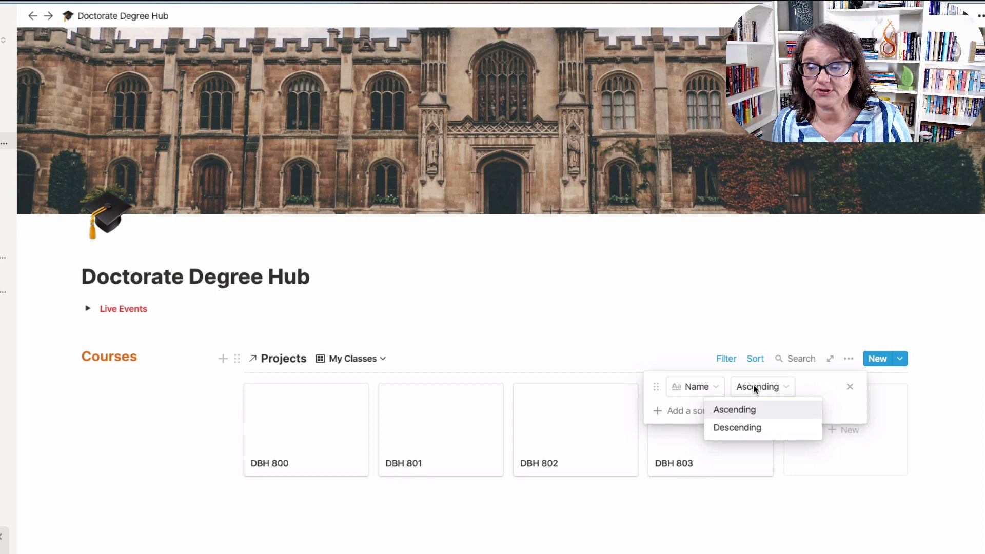
click(749, 427)
click(287, 523)
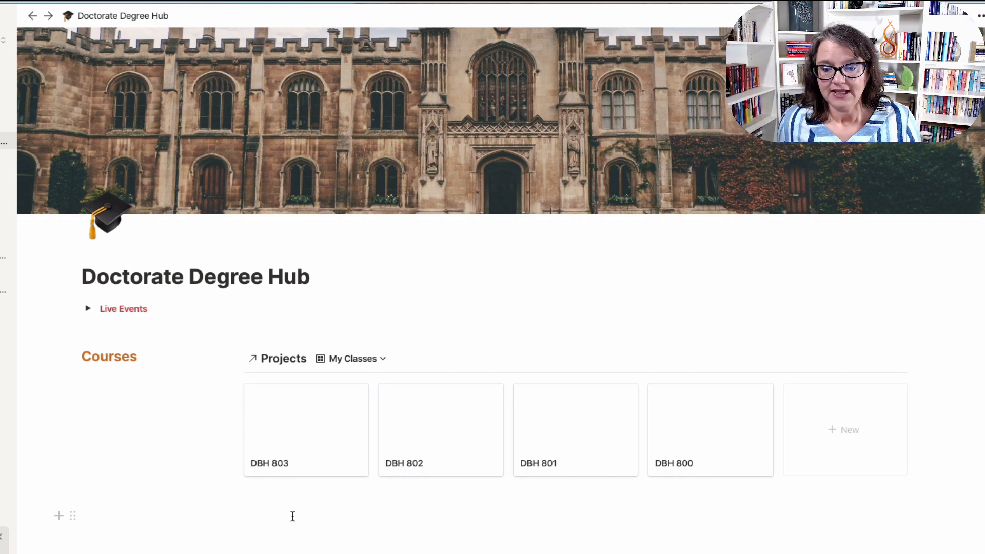
On DBH 803's page, add a Date property and move it to the top.
click(332, 448)
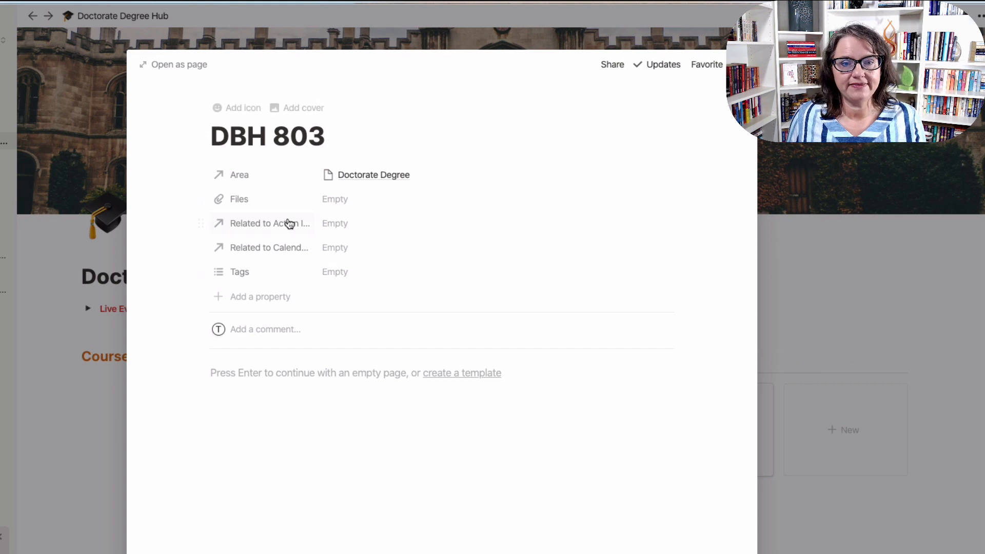
click(251, 299)
text(Date)
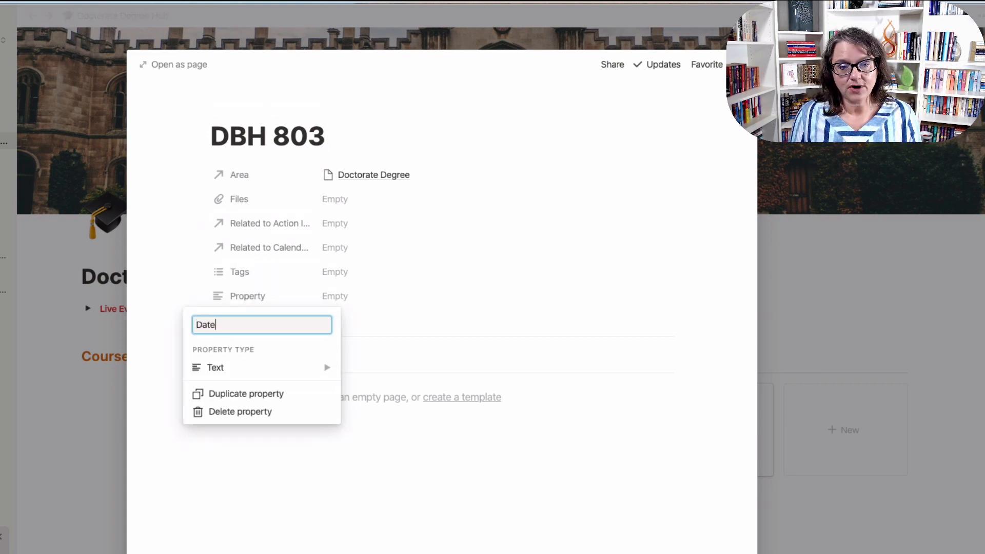
click(251, 374)
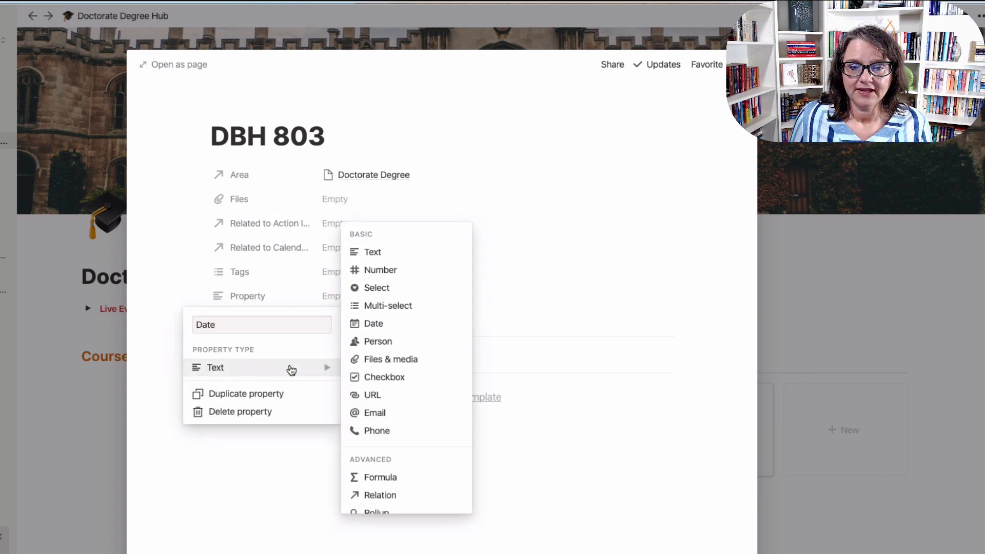
click(359, 329)
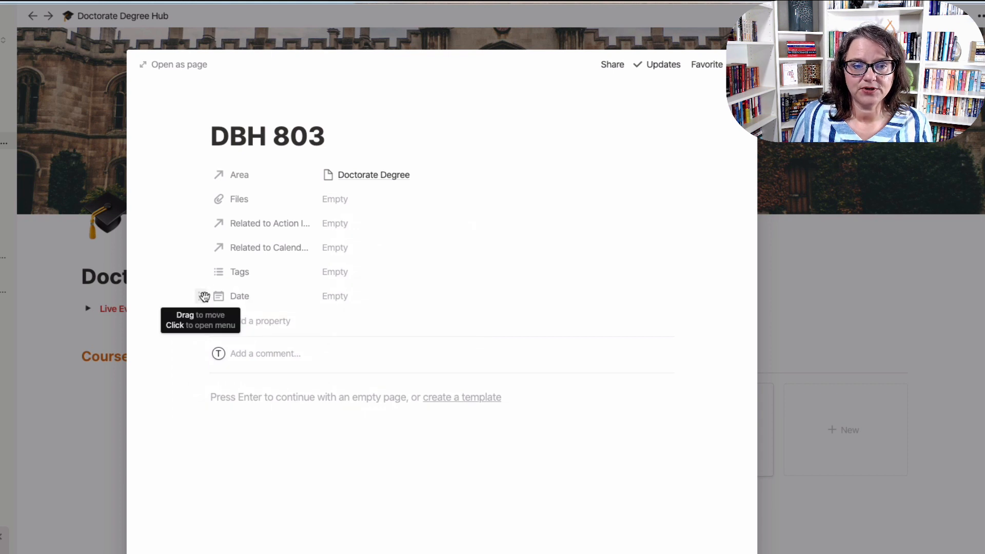
drag(201, 294, 229, 174)
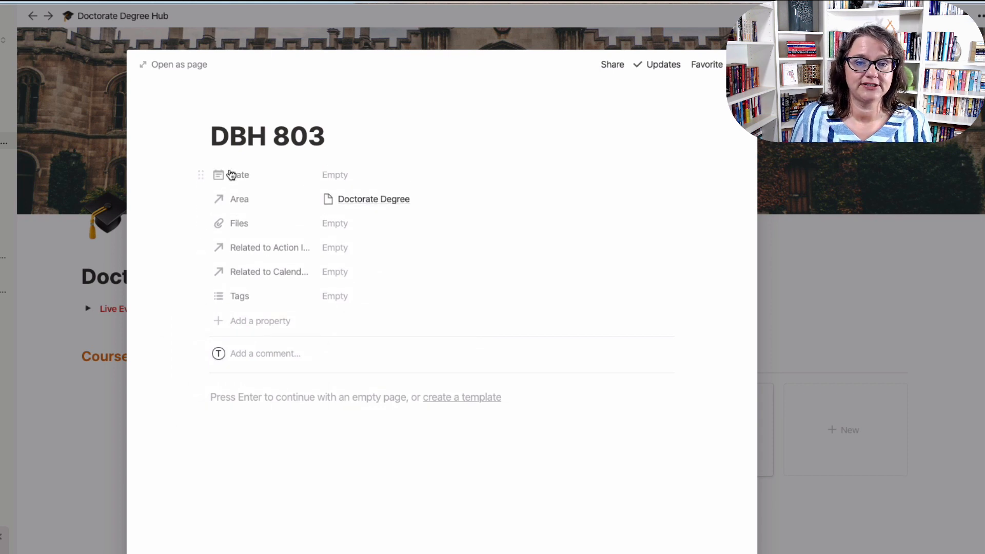
Set DBH 803's Date to Jun 01 → Jun 28, 2020 and close the page.
click(326, 176)
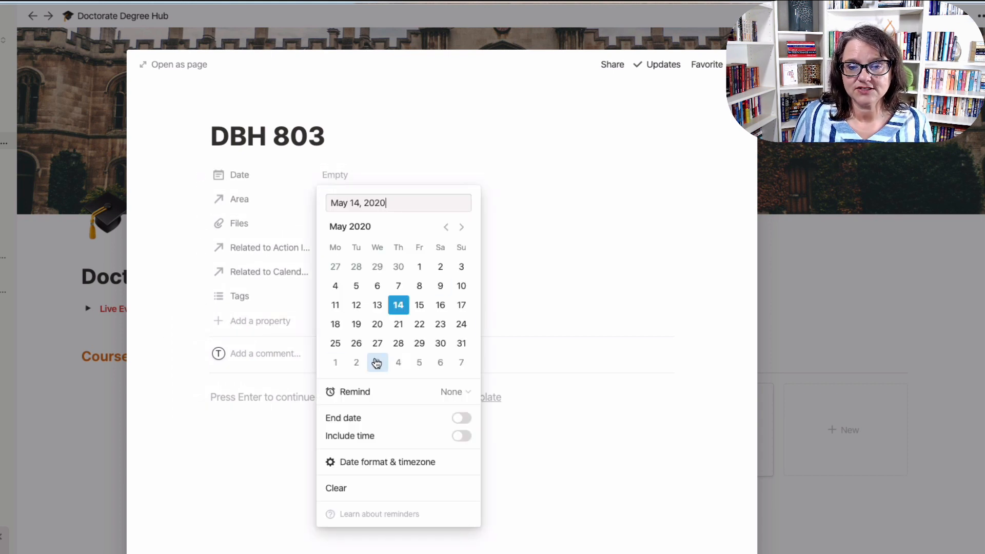
click(336, 363)
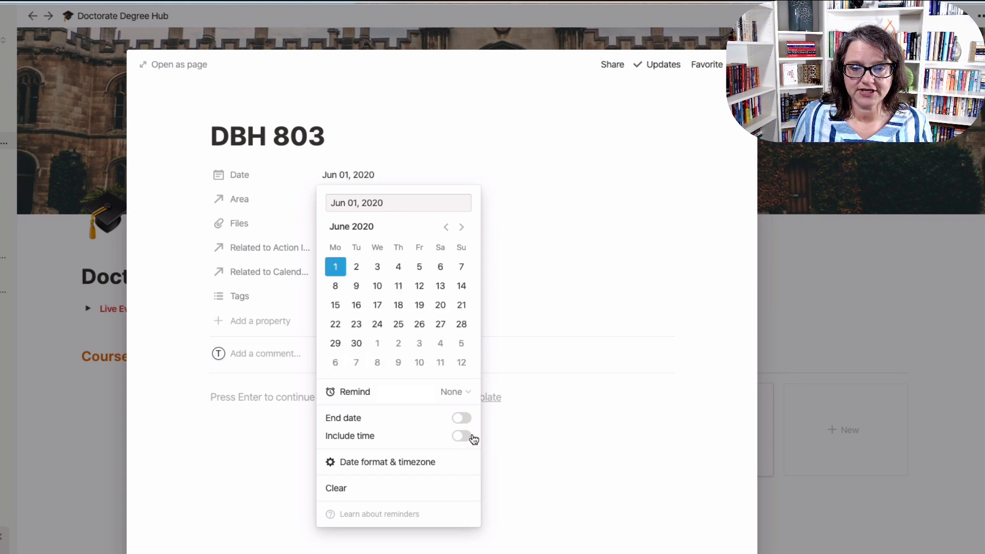
click(462, 418)
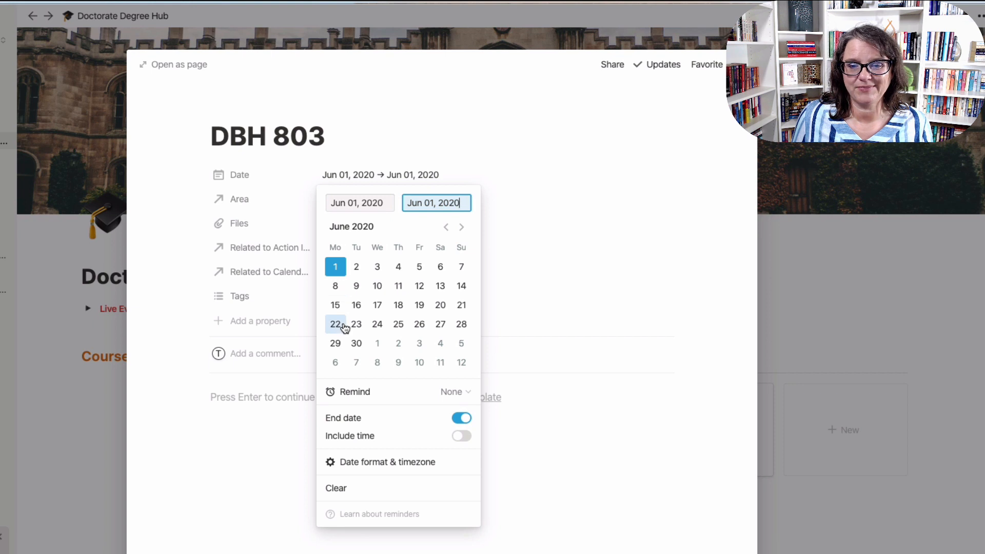
click(462, 324)
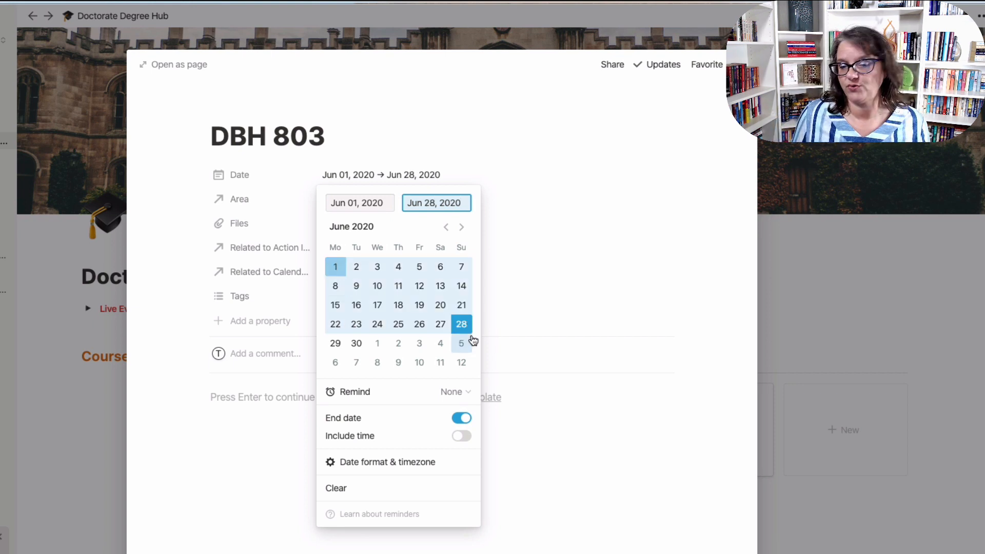
click(609, 388)
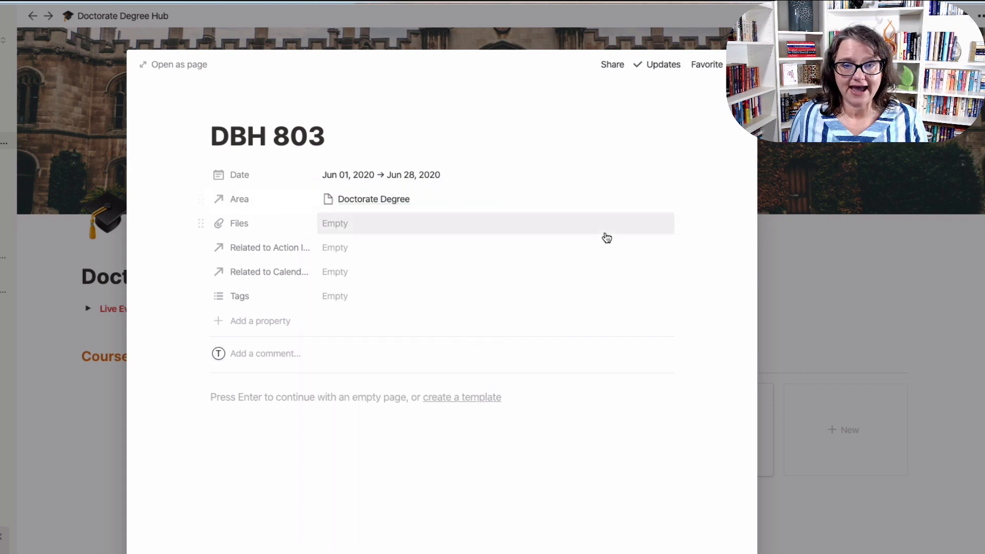
click(778, 329)
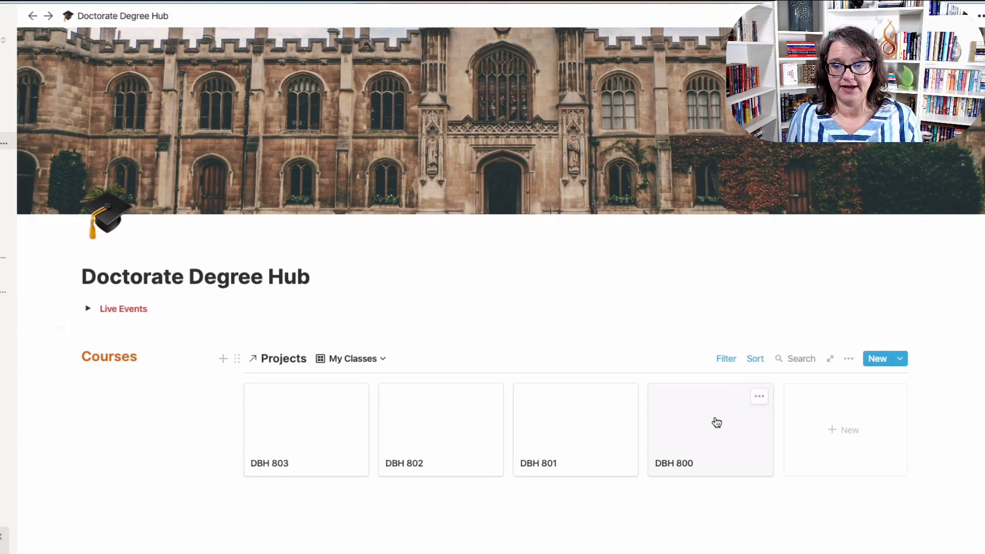
Add a second sort by Date, descending, after the Name sort.
click(762, 358)
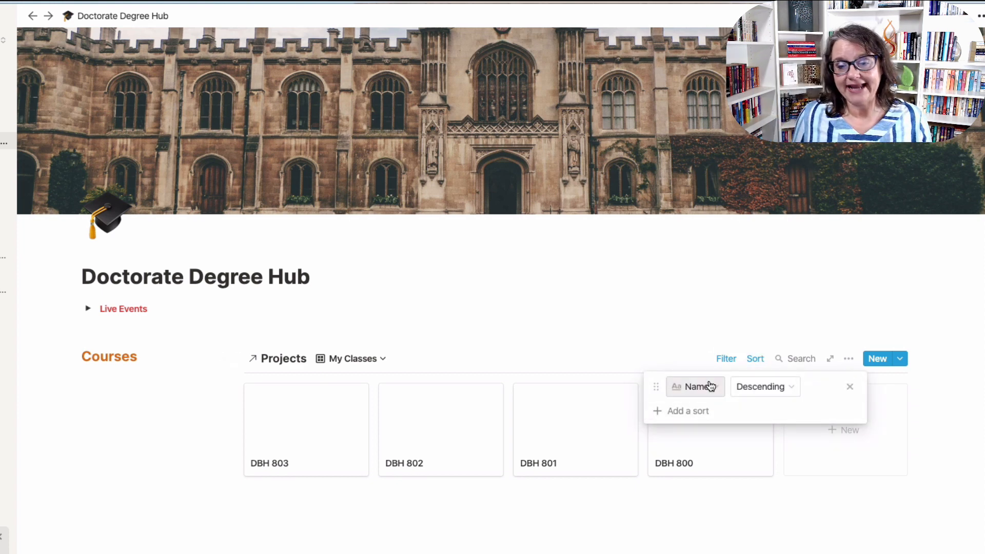
click(682, 412)
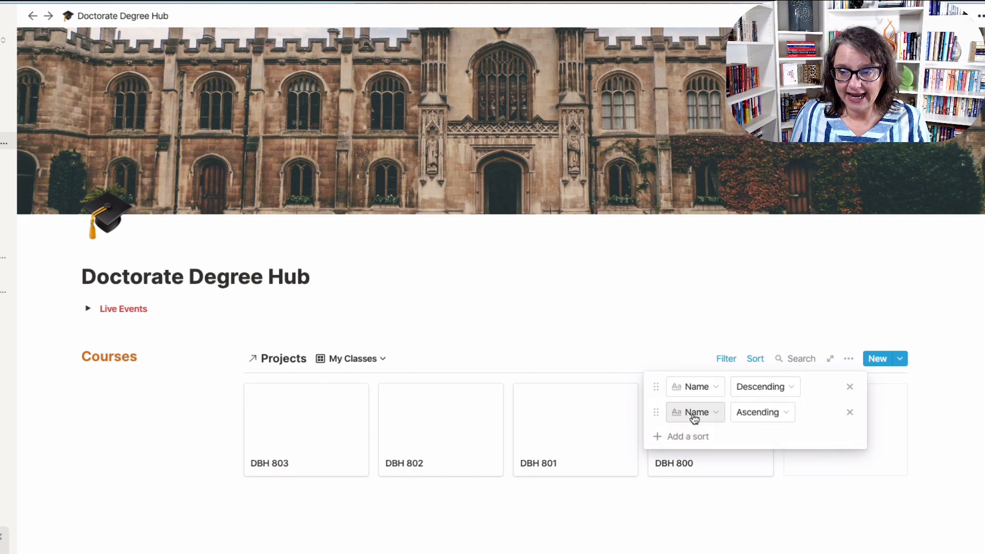
click(695, 412)
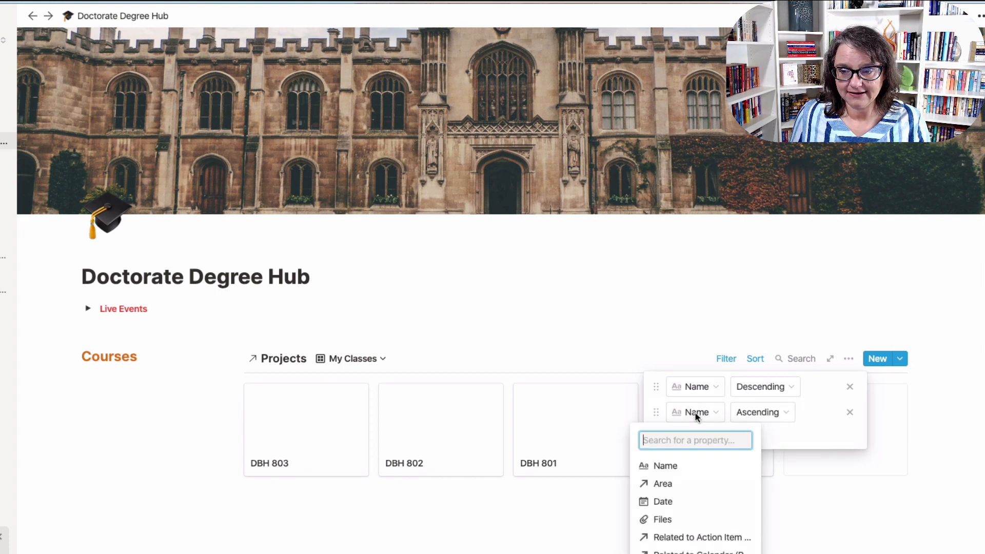
click(672, 506)
click(751, 419)
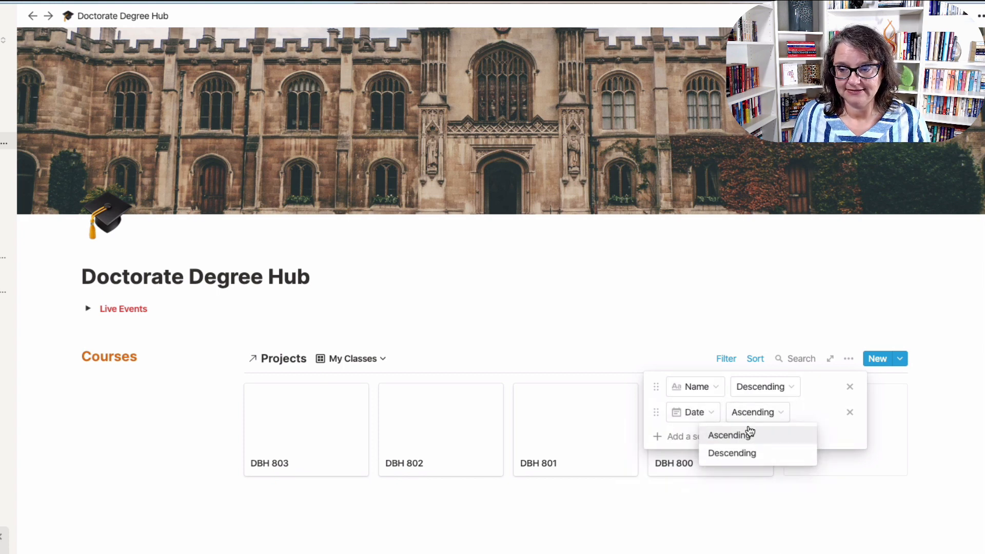
click(743, 458)
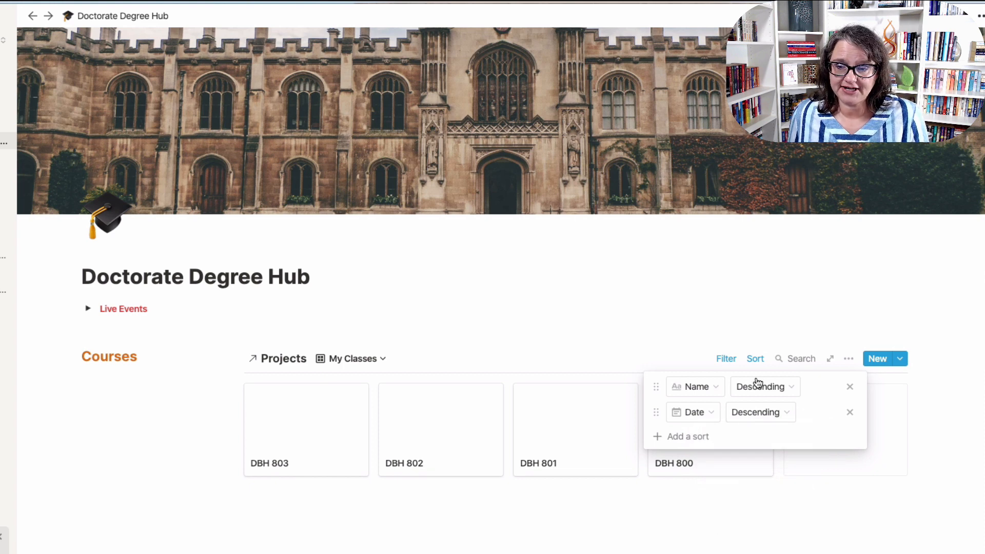
click(708, 541)
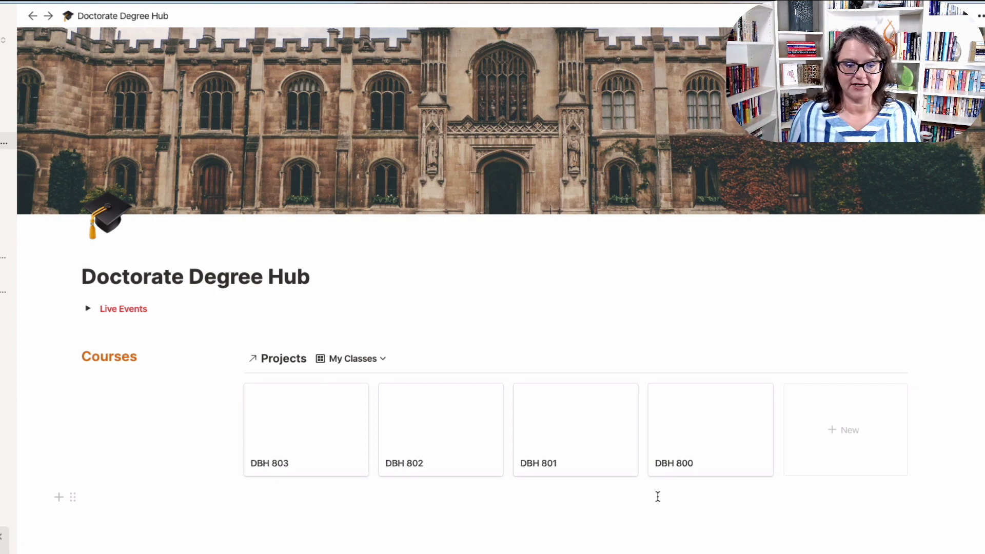
click(290, 424)
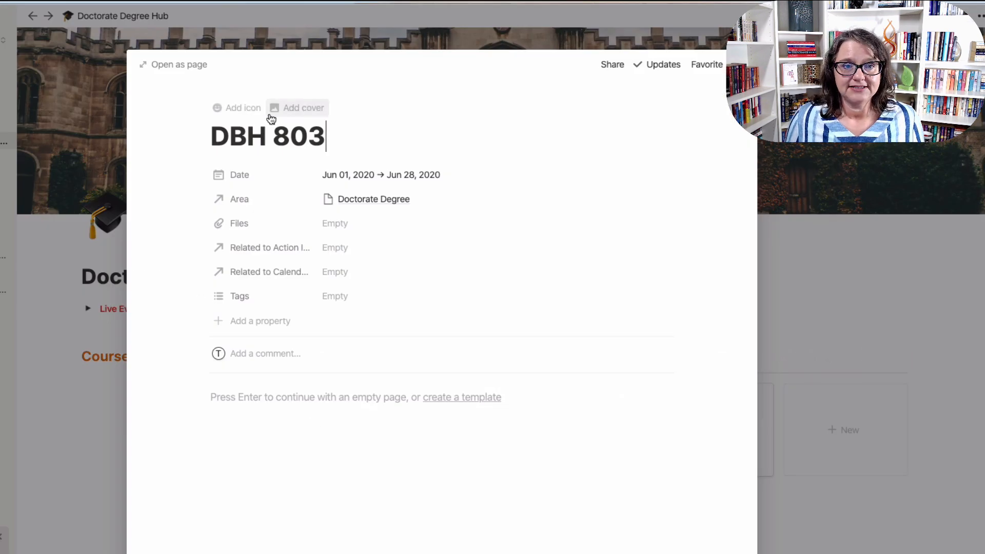
Add cover images to the DBH 803, 802, 801 and 800 class pages.
click(287, 109)
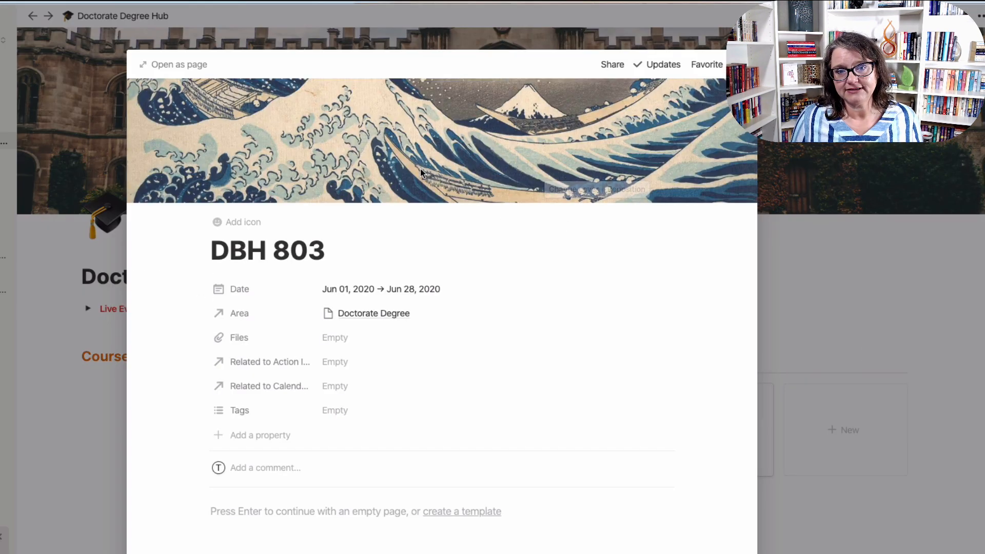
key(Escape)
click(437, 437)
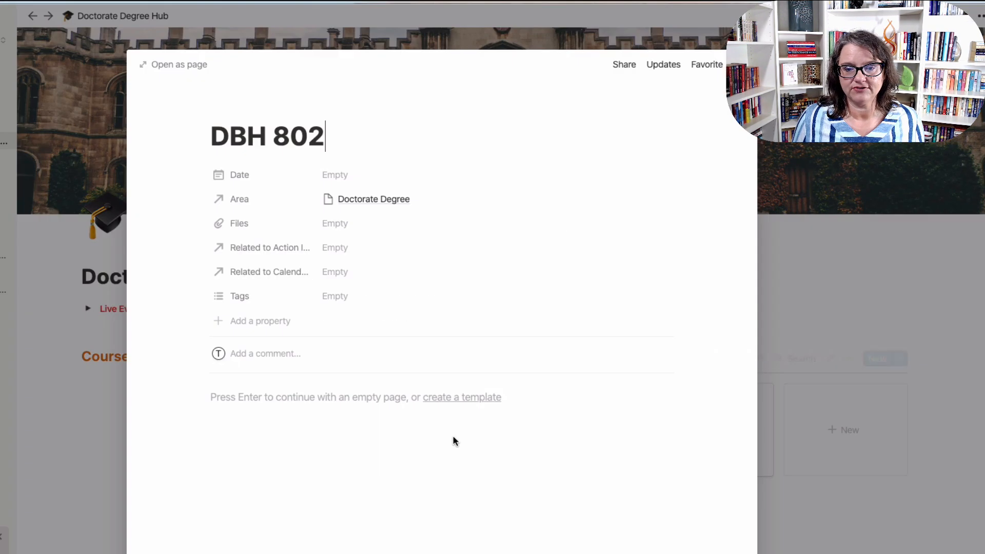
click(308, 109)
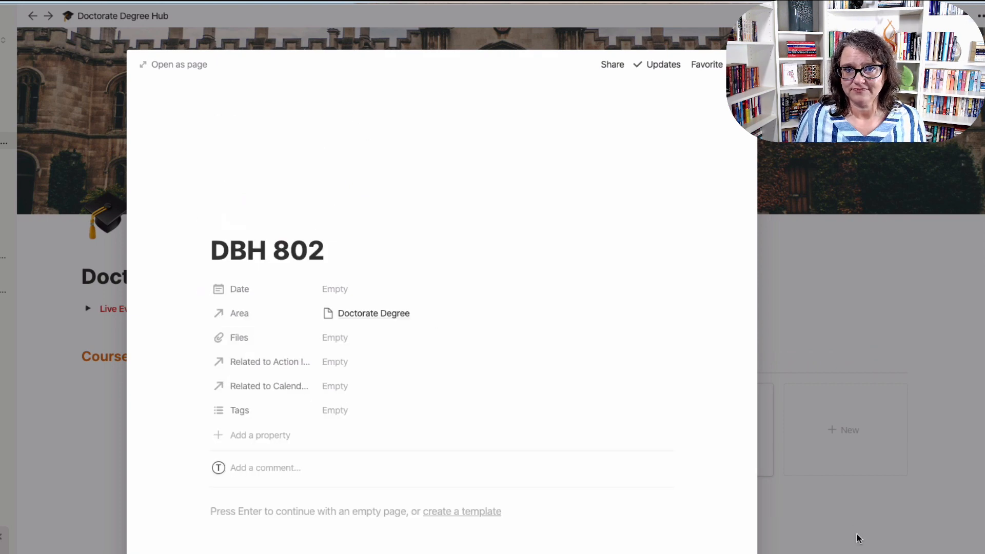
click(817, 535)
click(626, 457)
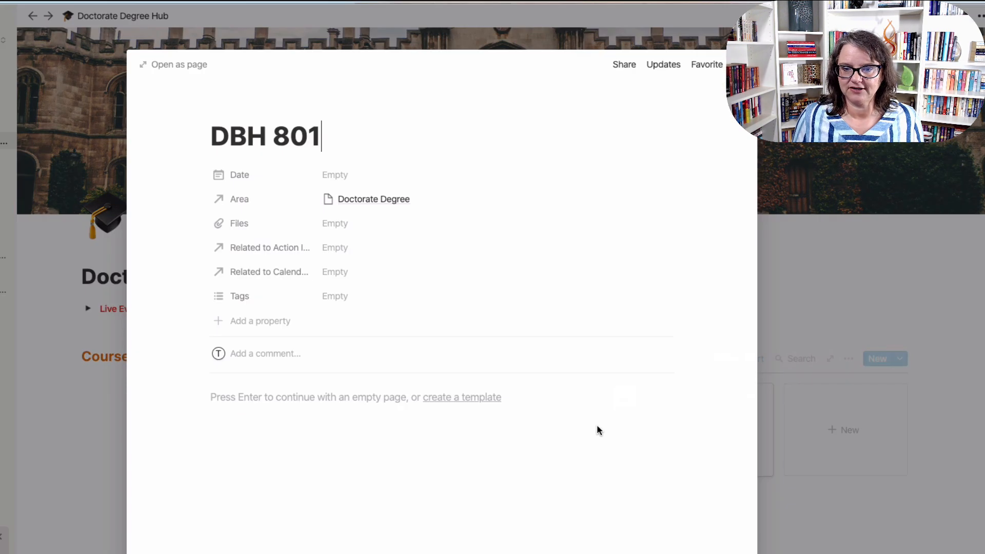
mouse_move(398, 137)
click(308, 109)
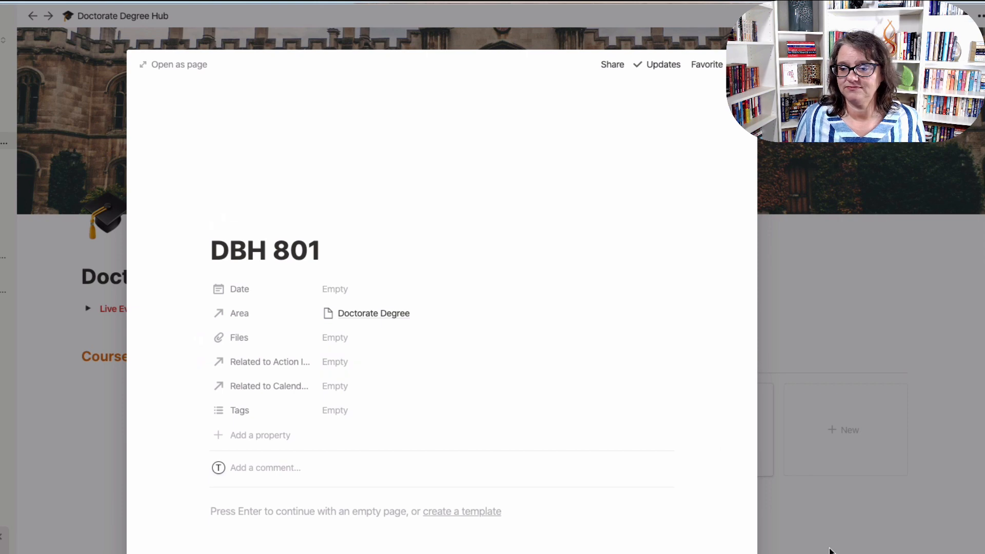
click(832, 530)
click(736, 439)
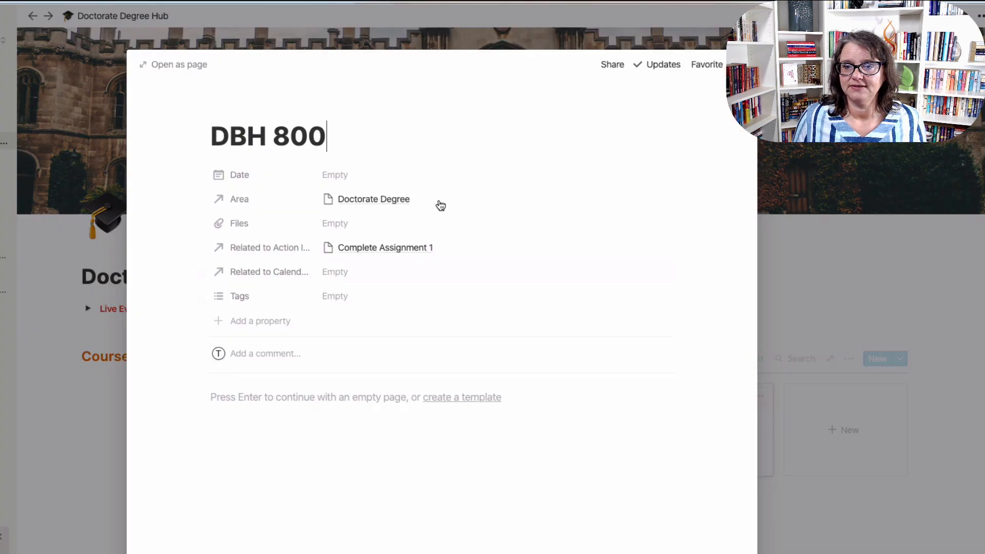
click(310, 109)
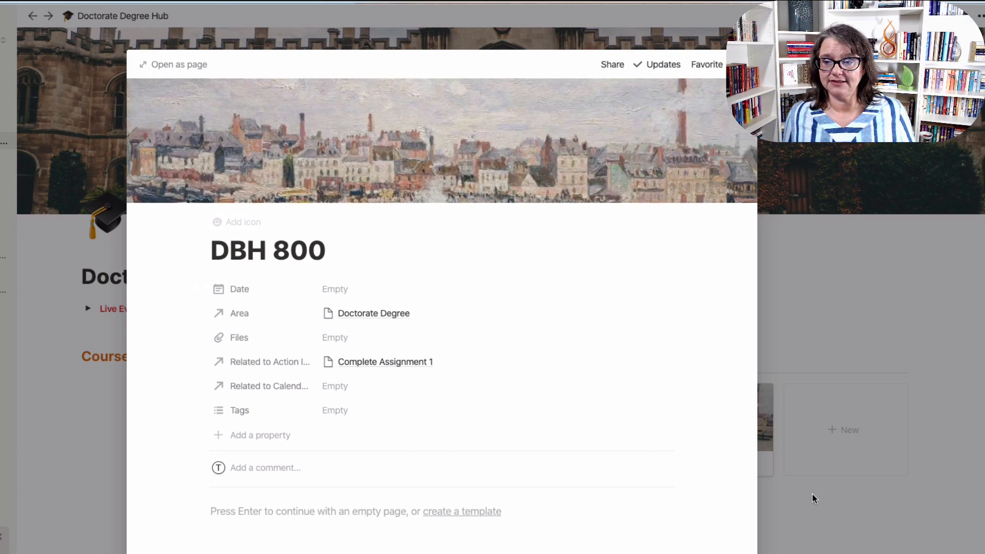
click(822, 550)
Replace DBH 801's cover with the patterned bird image.
click(606, 437)
mouse_move(652, 181)
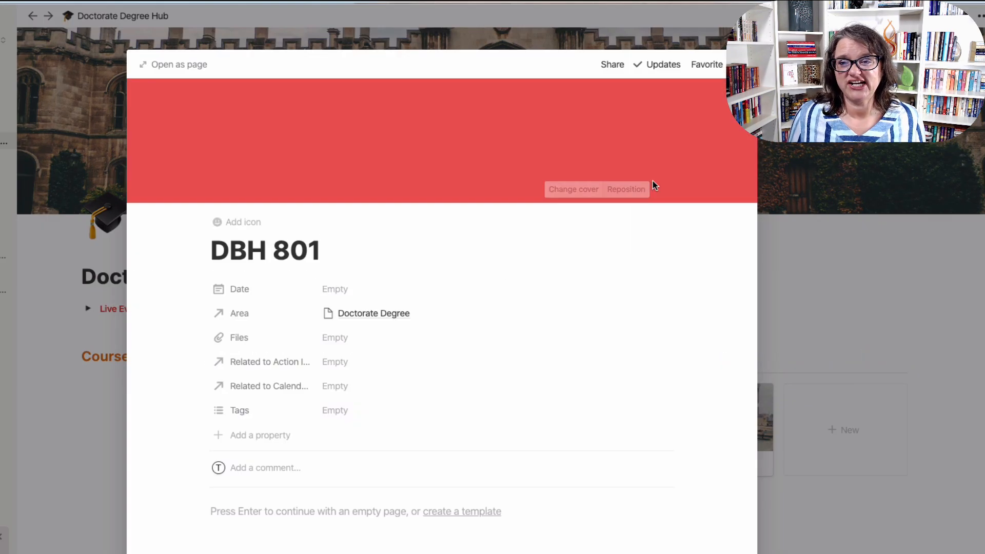
click(598, 191)
scroll(605, 352, down, 5)
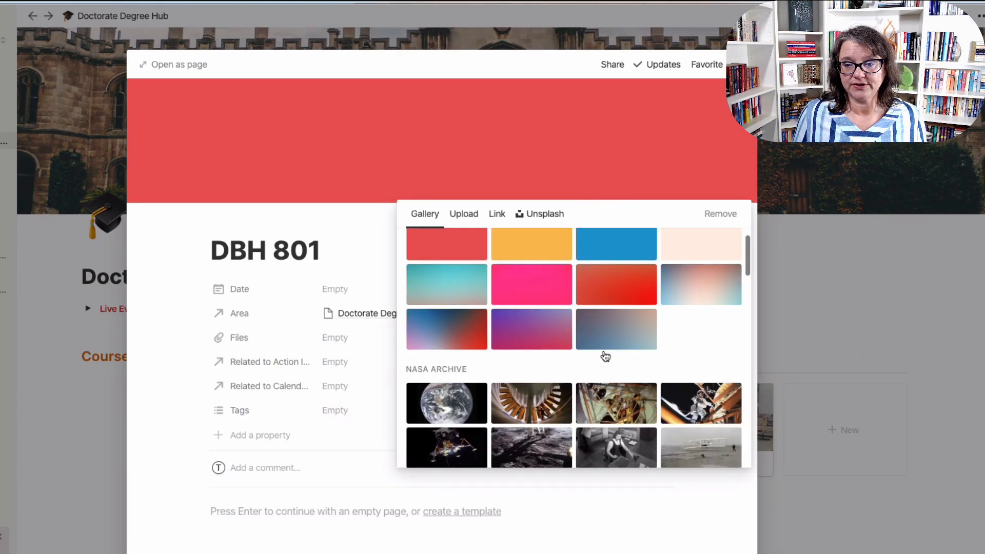
scroll(605, 356, down, 4)
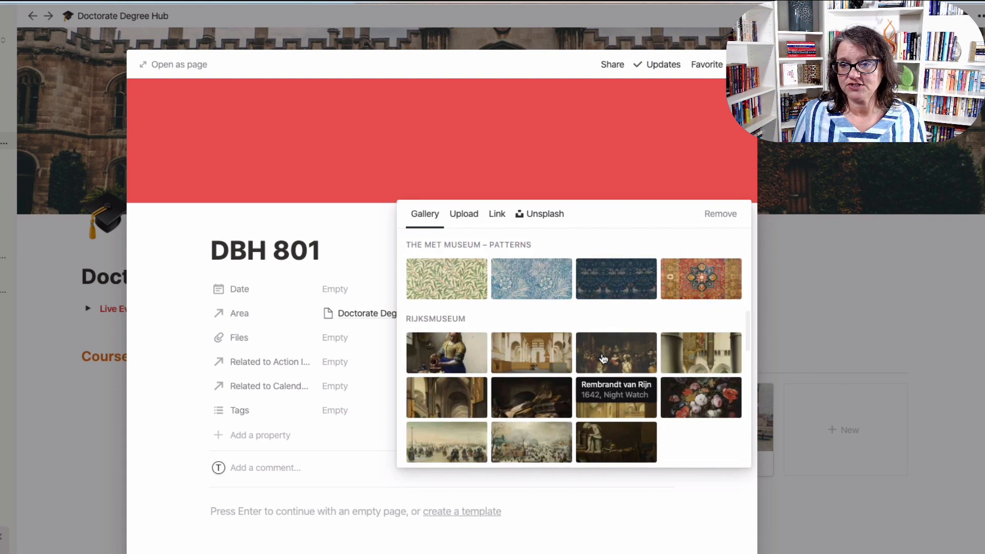
click(607, 287)
click(814, 519)
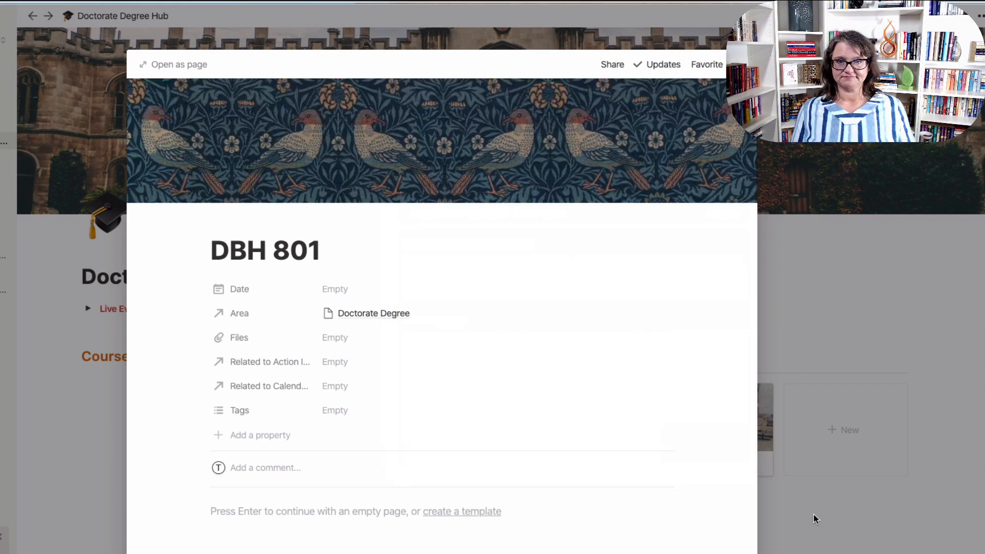
click(815, 519)
mouse_move(541, 427)
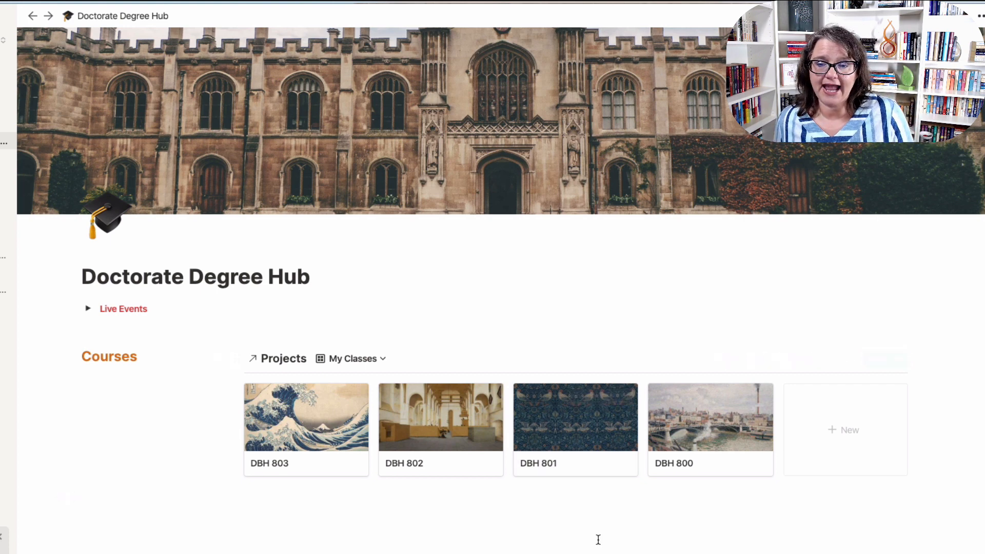
Add a 'Research' line below the gallery, turn it into Heading 3, and select its text.
scroll(512, 542, down, 3)
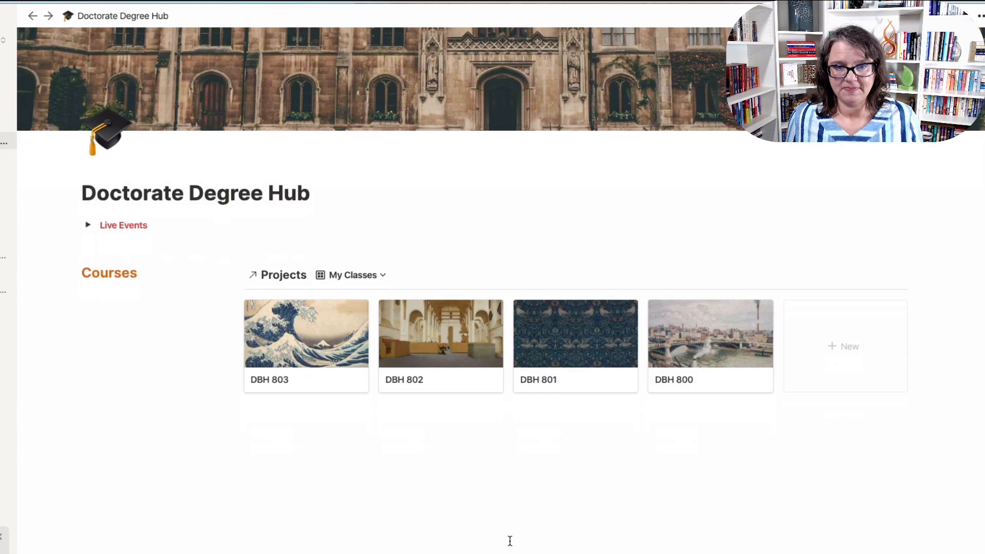
click(78, 455)
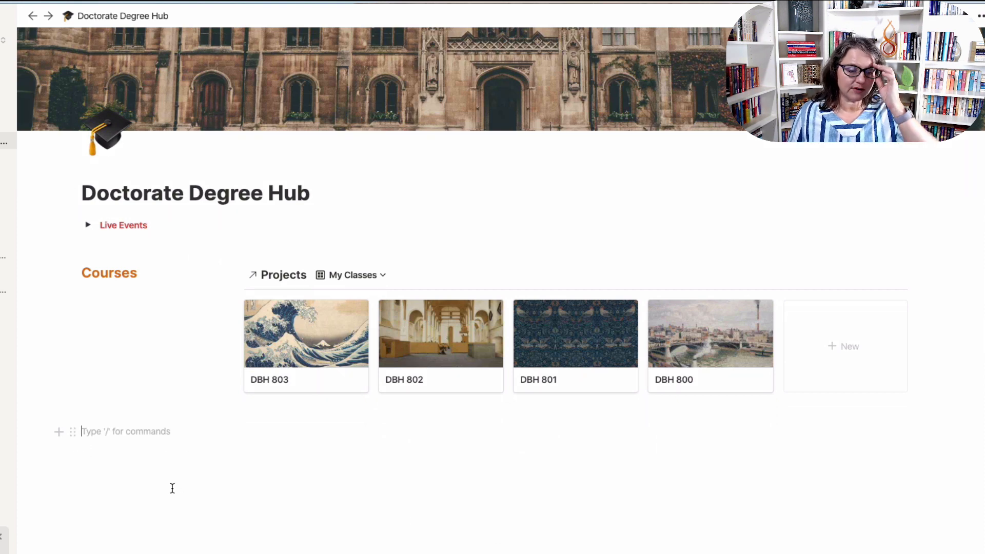
key(Return)
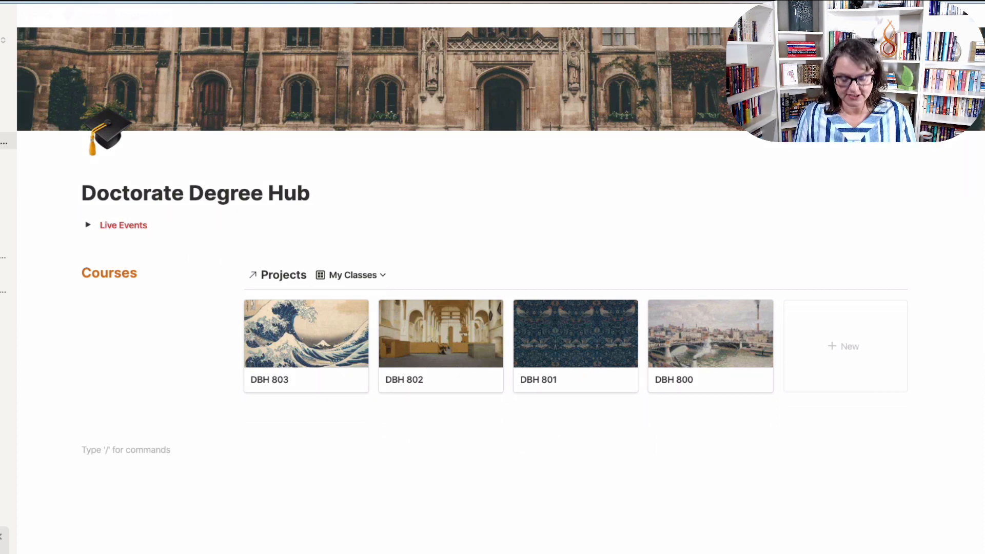
text(Research)
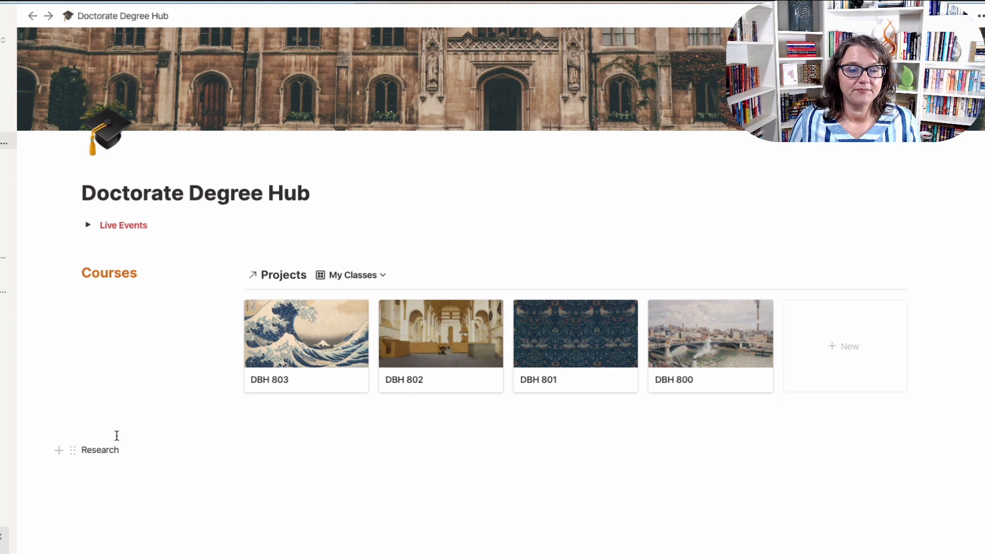
click(73, 450)
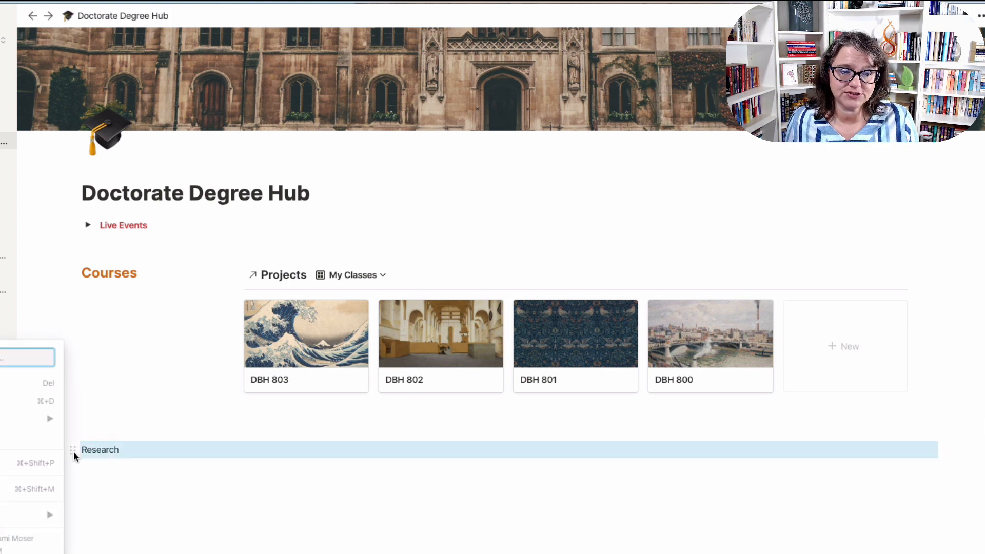
mouse_move(47, 424)
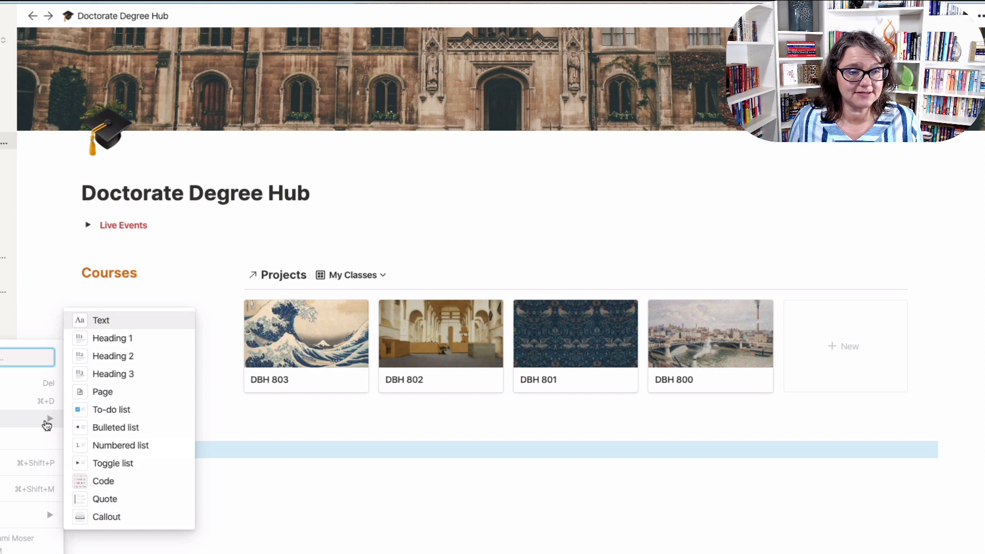
click(115, 377)
click(139, 455)
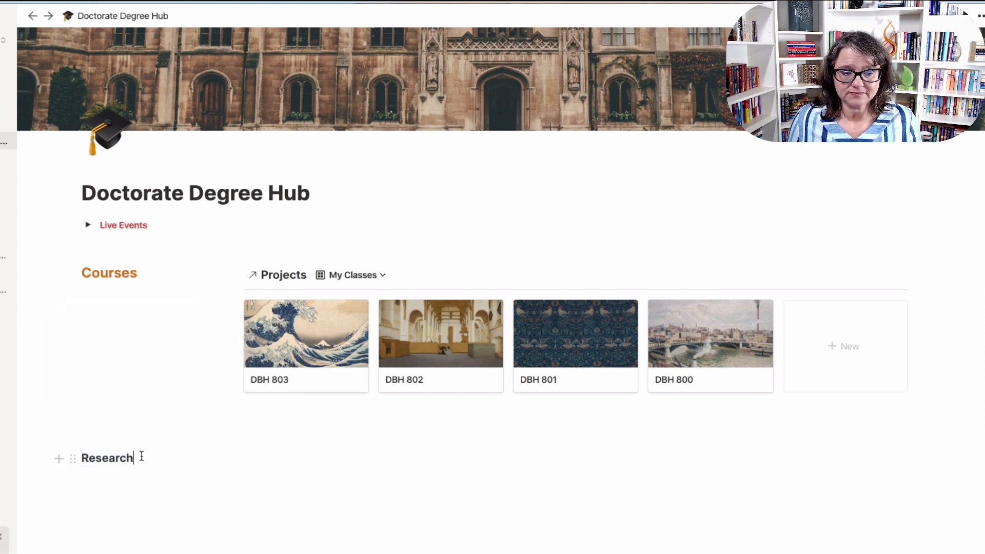
drag(139, 456, 77, 456)
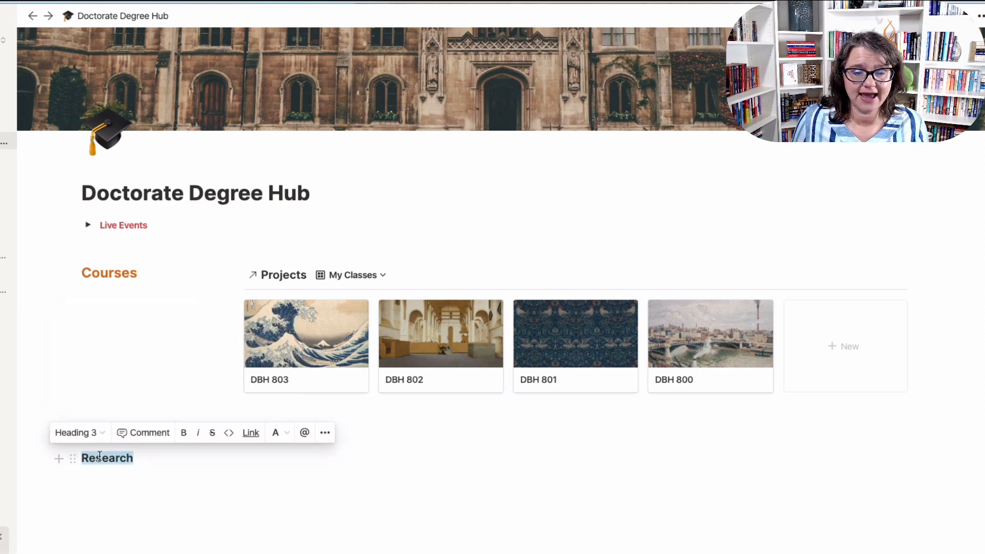
click(286, 433)
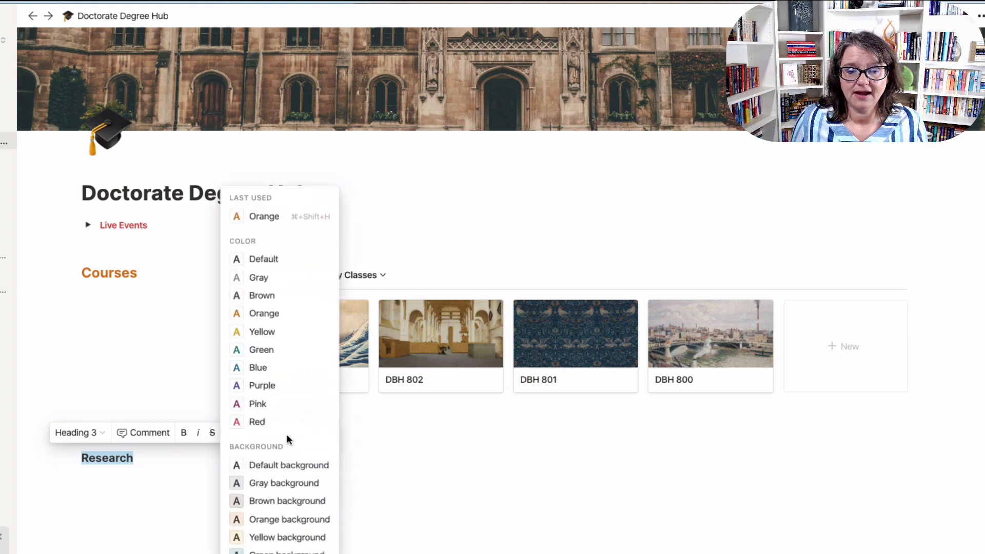
Colour the Research heading blue and put a 'rese' text column beside it.
click(266, 365)
click(138, 486)
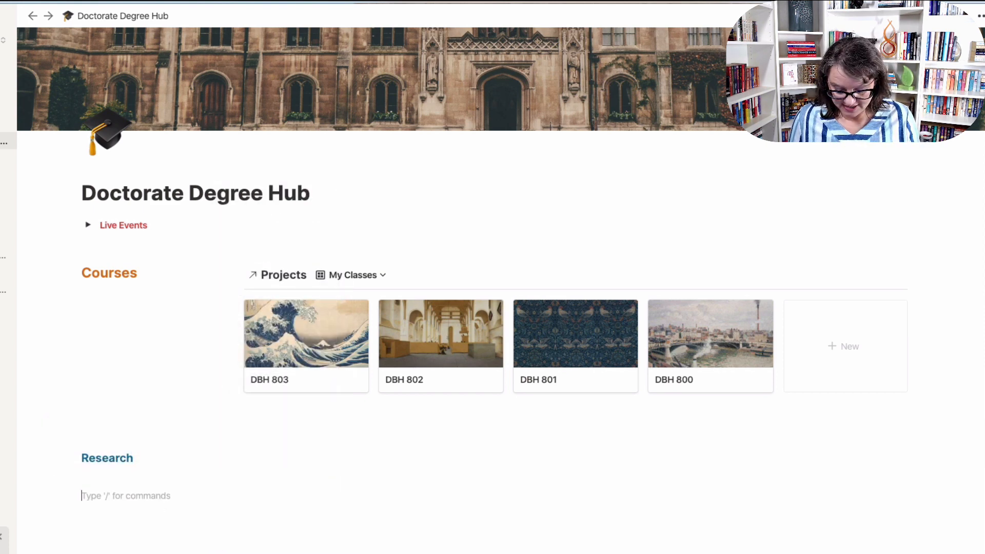
text(research)
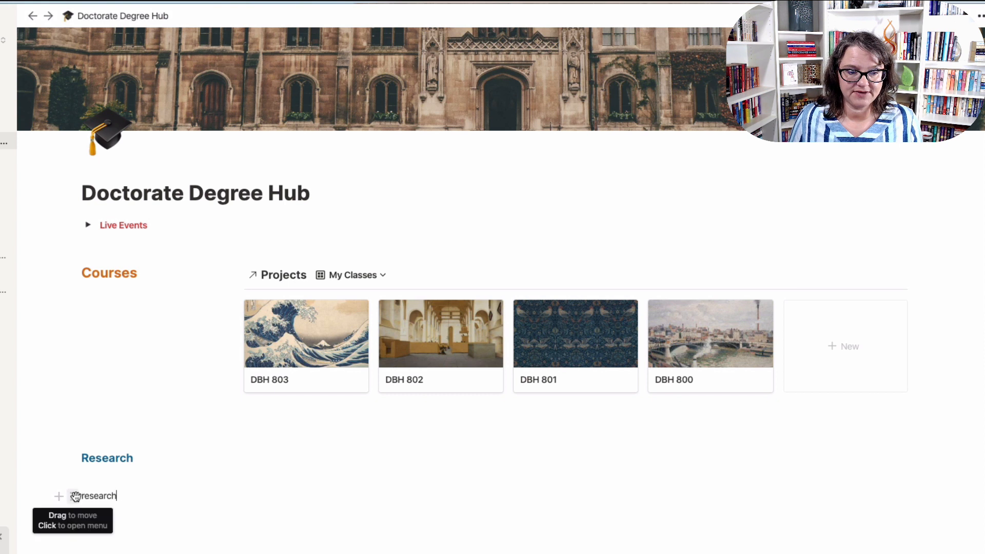
drag(77, 495, 952, 459)
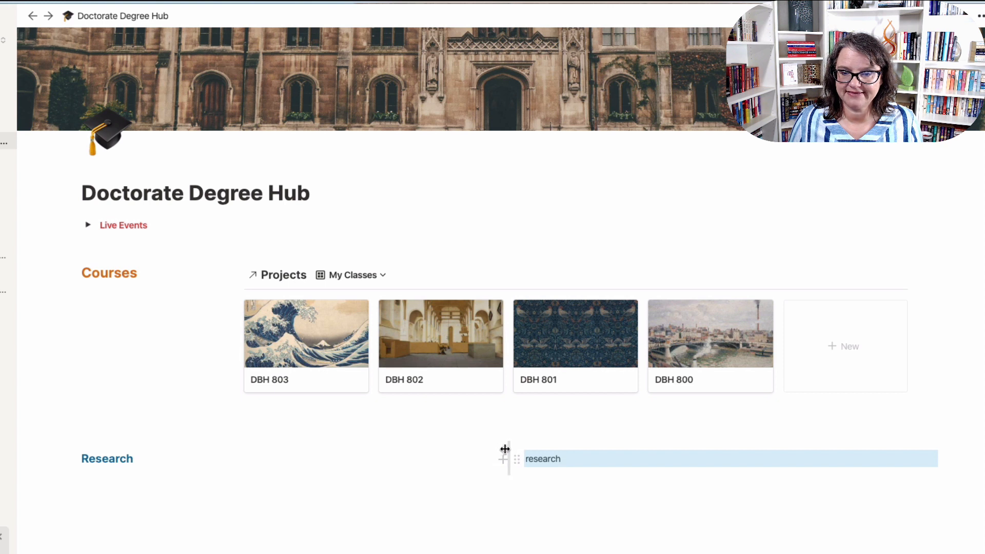
drag(505, 449, 190, 450)
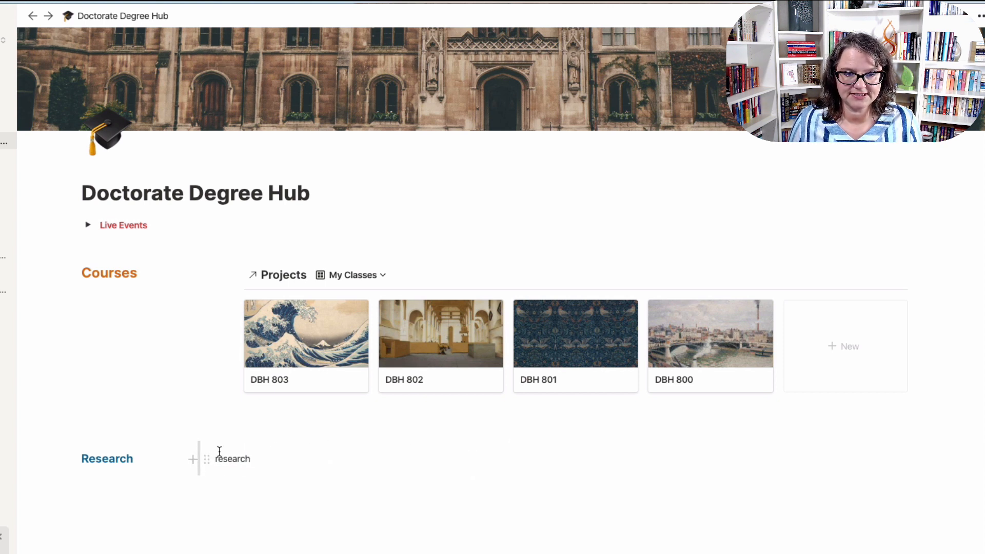
Copy the Projects database link from the sidebar and paste it under the research text.
click(91, 488)
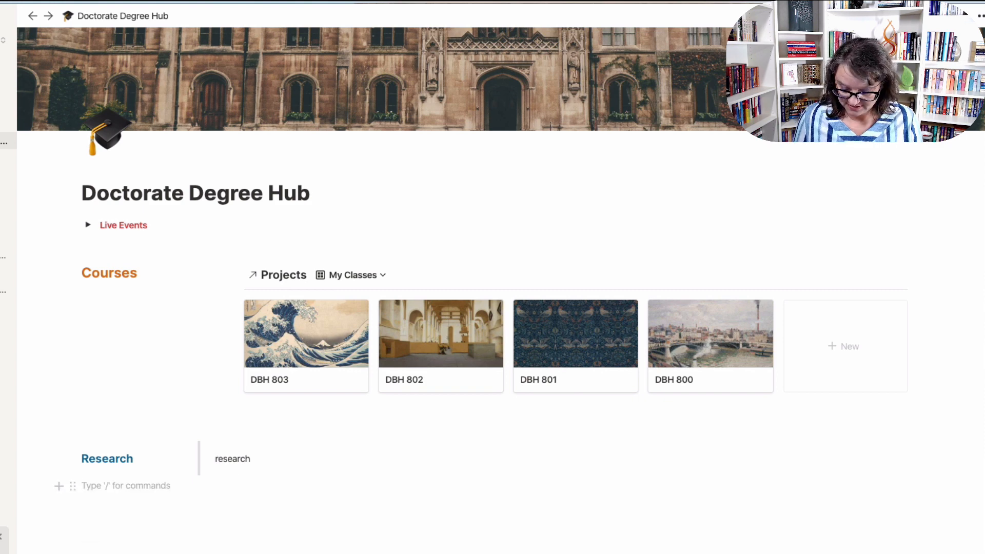
key(Return)
text(/)
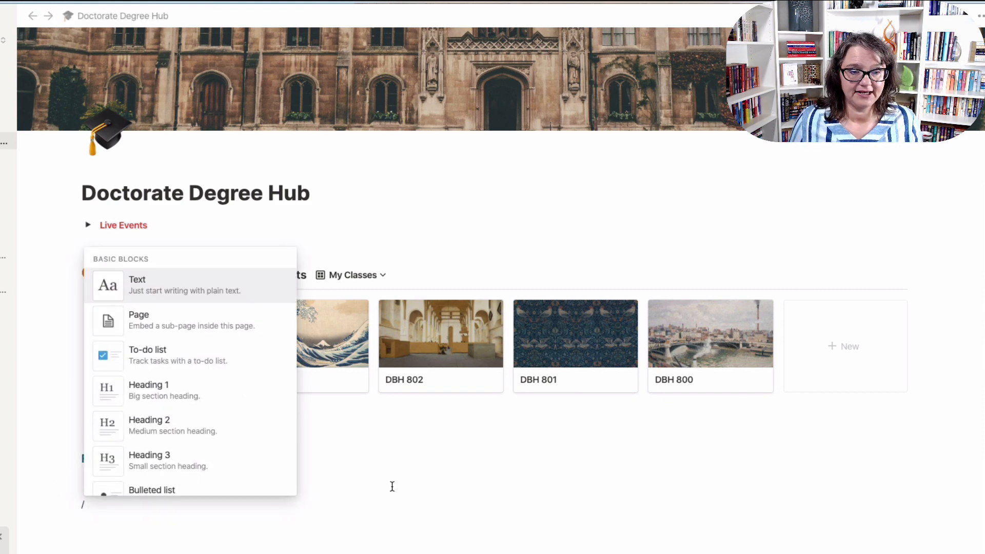
key(BackSpace)
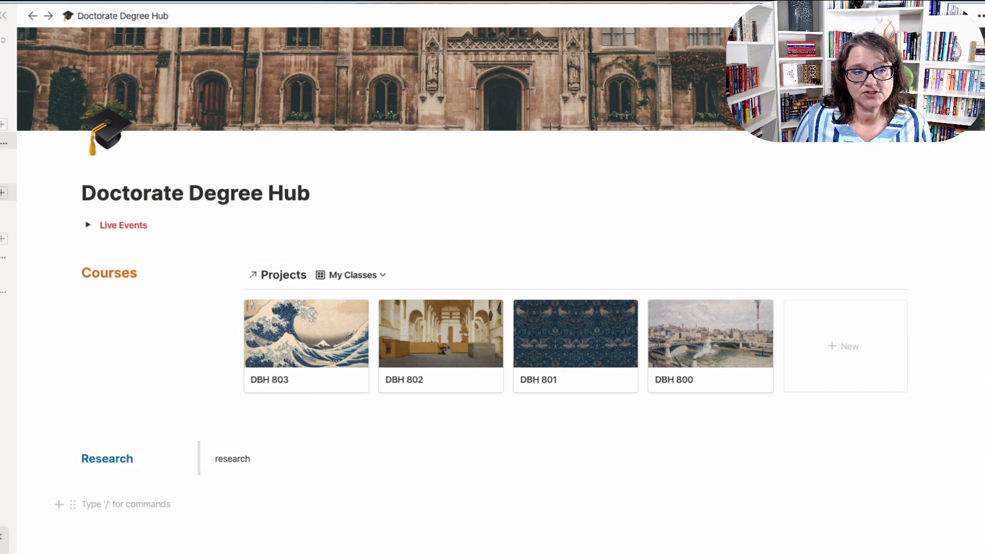
click(1, 192)
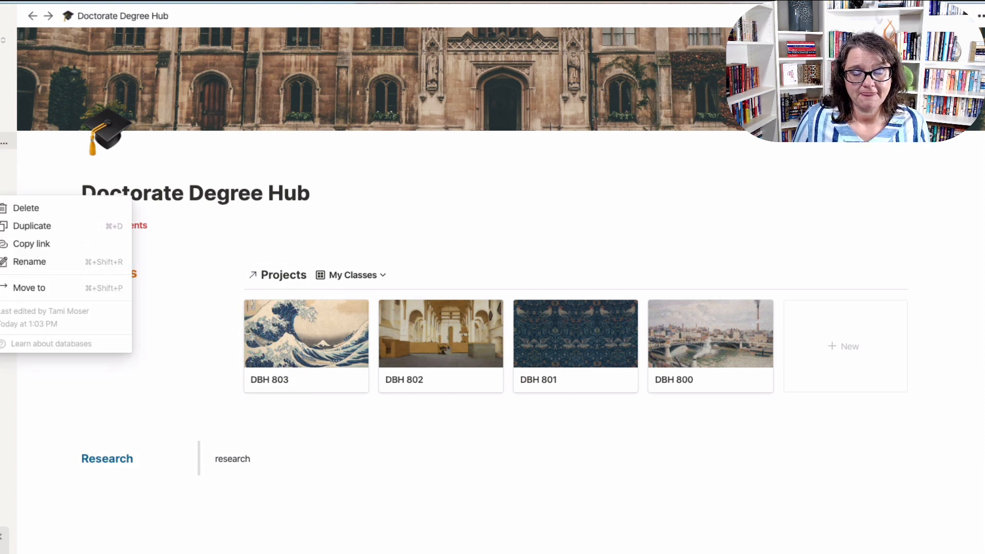
click(43, 246)
click(240, 476)
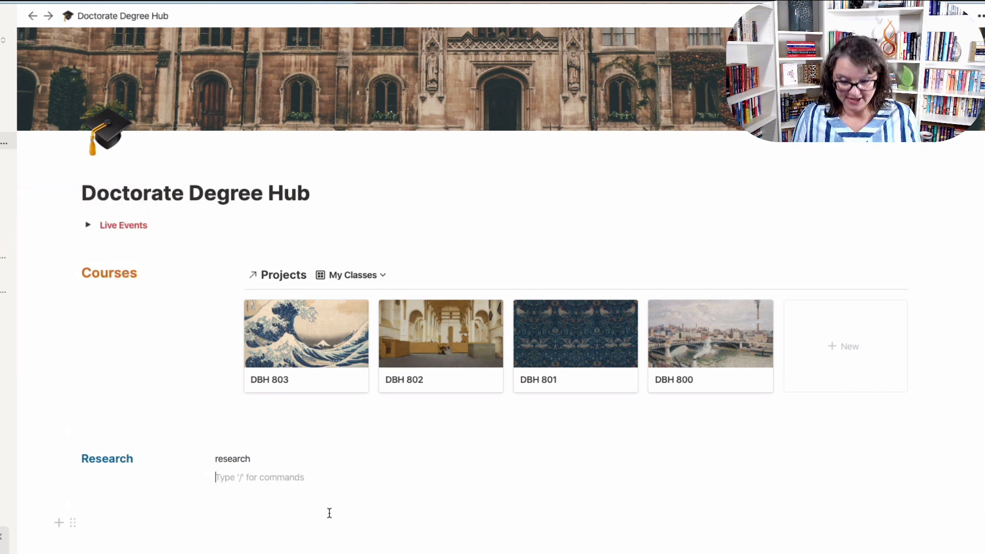
key(ctrl+v)
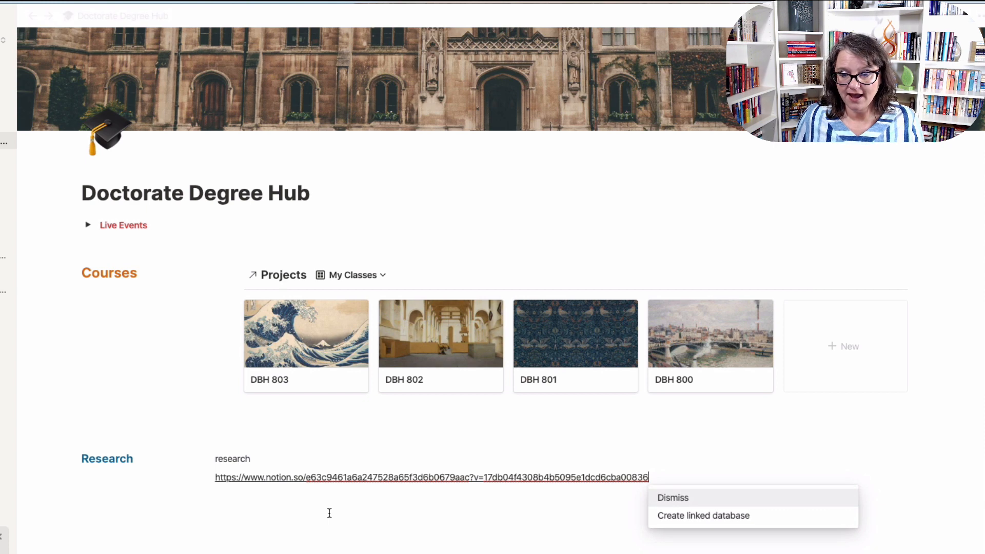
Turn the pasted link into a linked Projects database and delete the 'research' placeholder line.
click(701, 516)
click(258, 458)
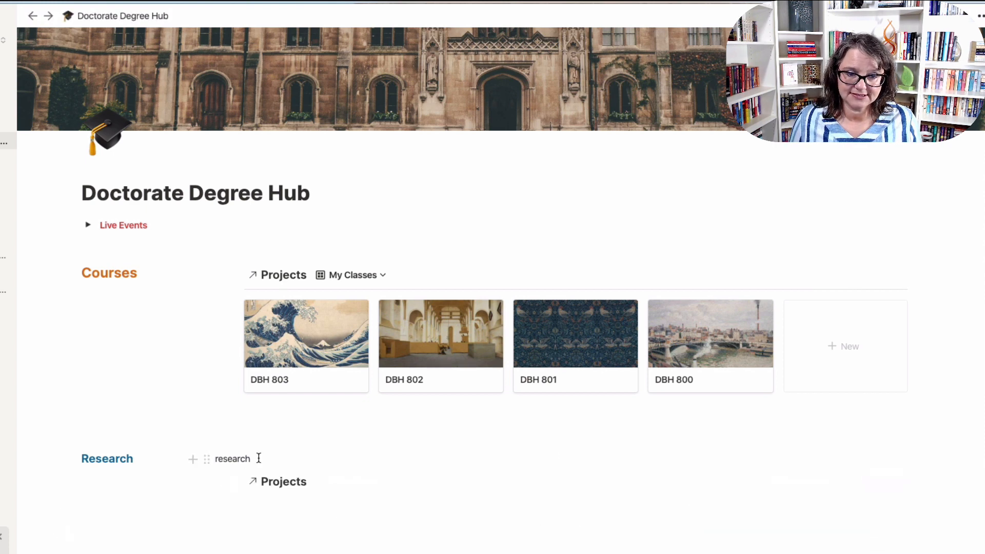
key(BackSpace)
key(BackSpace)
key(BackSpace)
key(BackSpace)
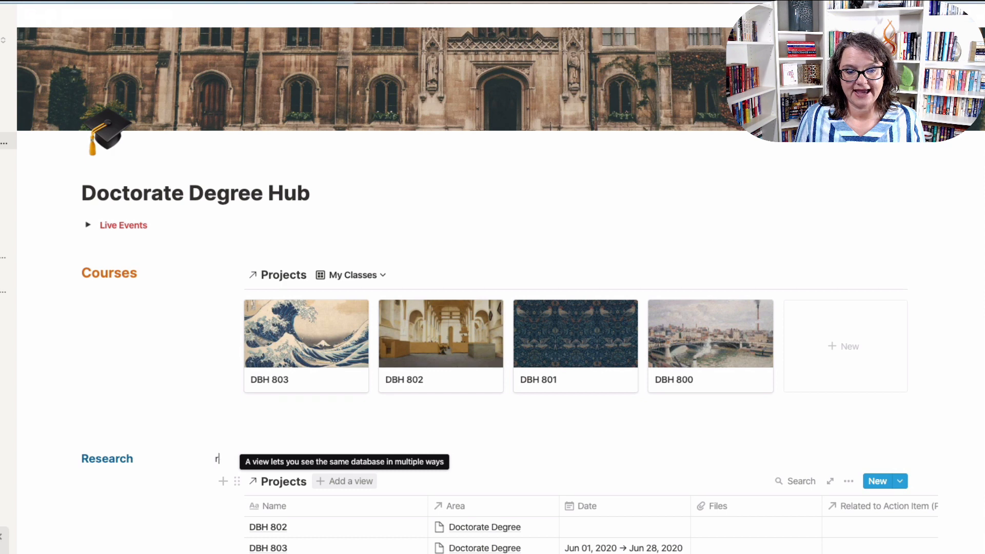
key(BackSpace)
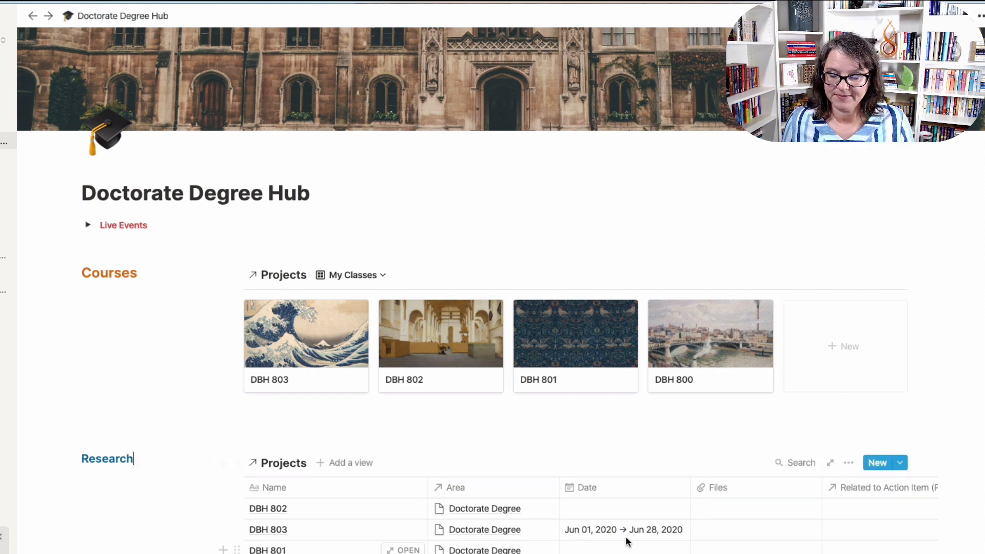
scroll(629, 543, down, 3)
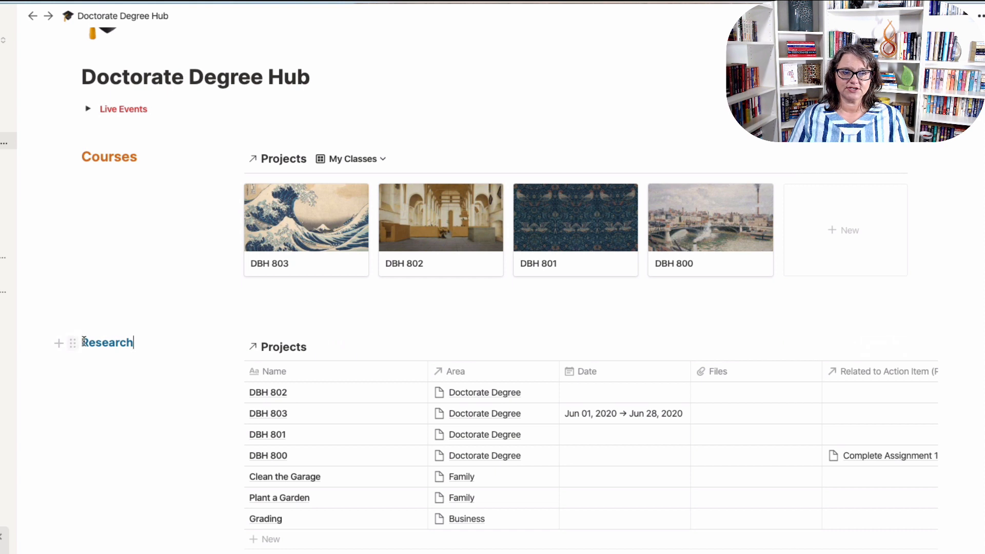
Rename the heading to 'Dissertation Research' and colour the whole heading blue.
text(Disse)
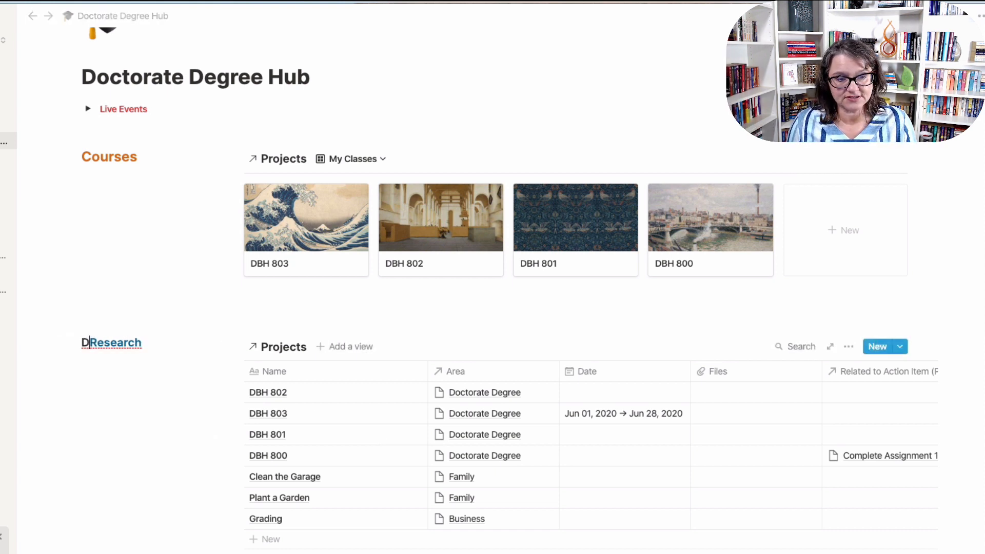
text(rtation)
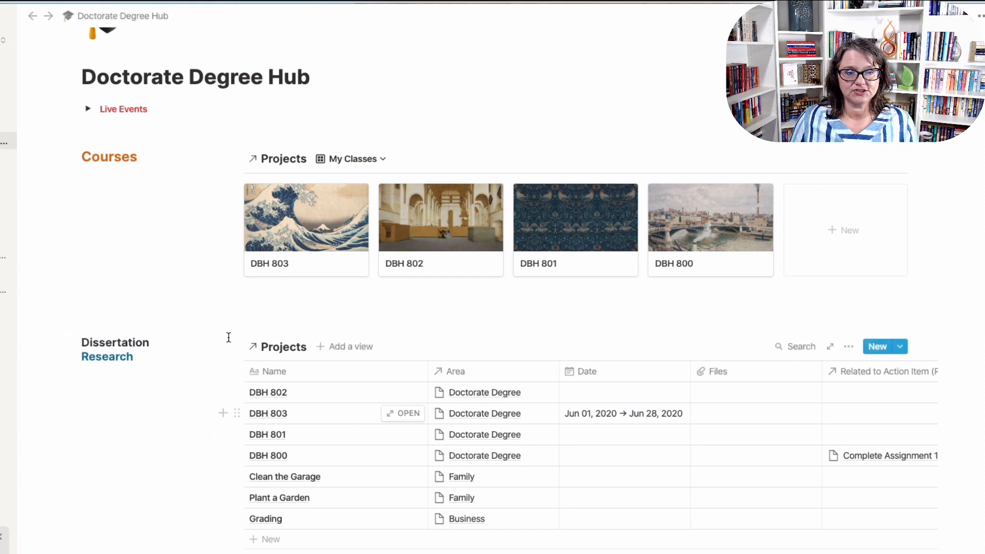
drag(163, 339, 78, 338)
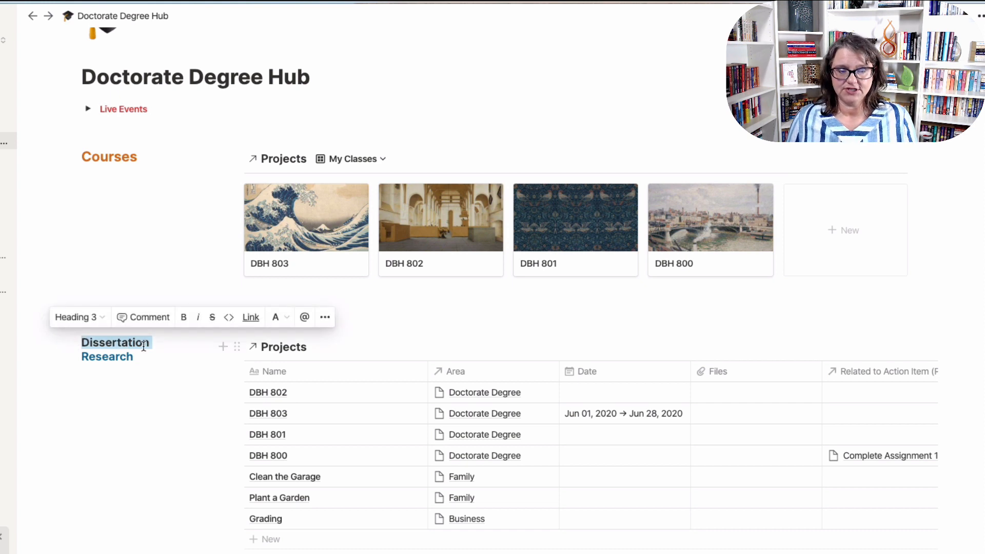
click(277, 317)
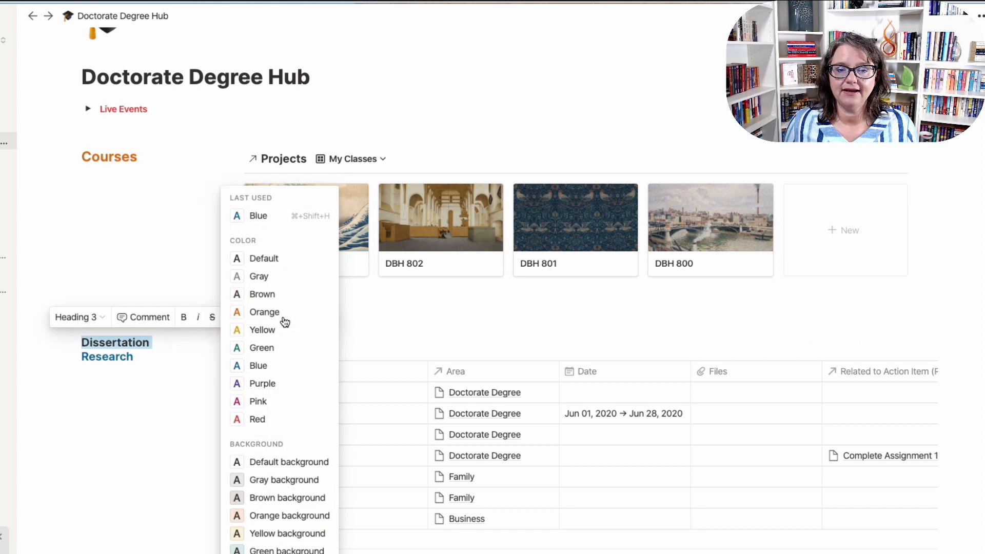
click(262, 365)
click(180, 441)
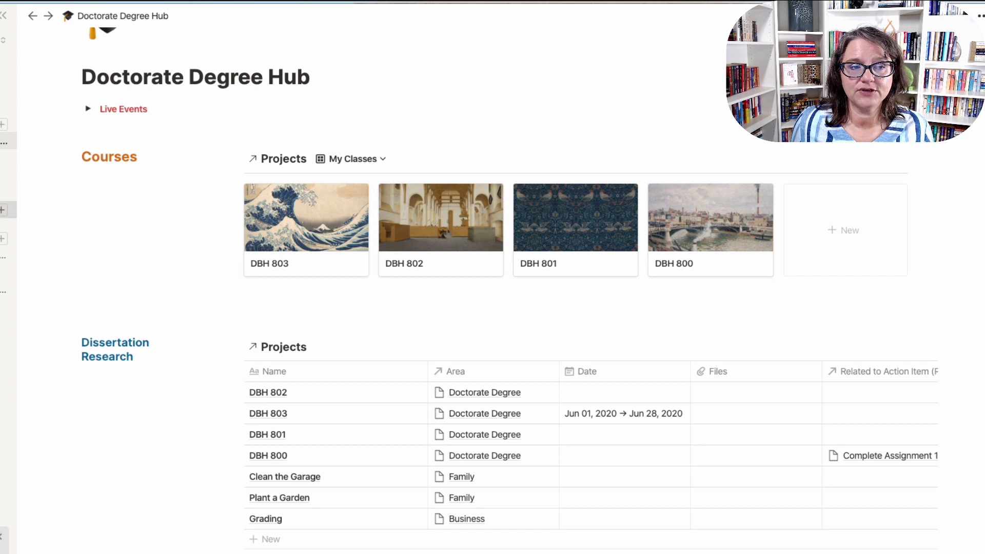
Add a 'Dissertation' row to the Areas database, then return to Doctorate Degree Hub.
click(7, 210)
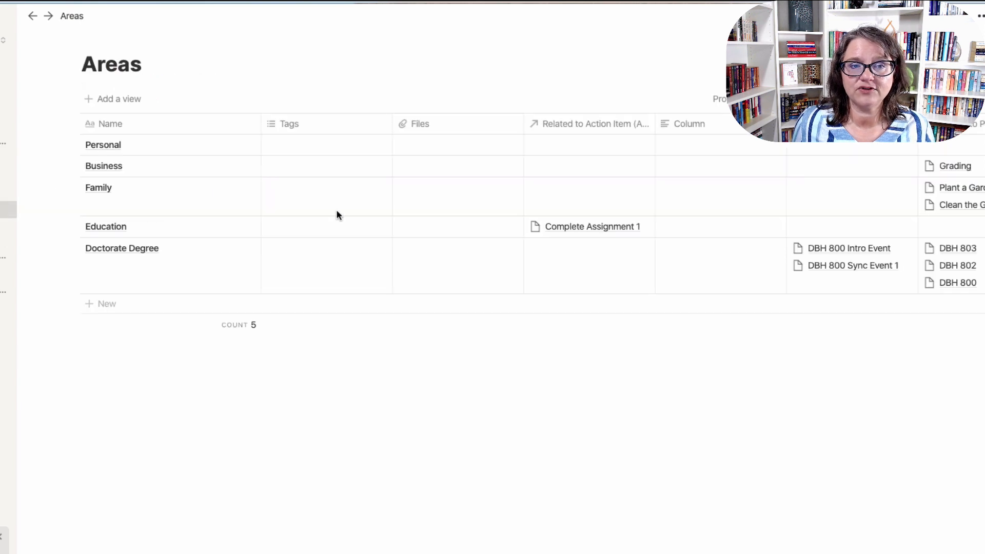
click(138, 304)
text(Dissertat)
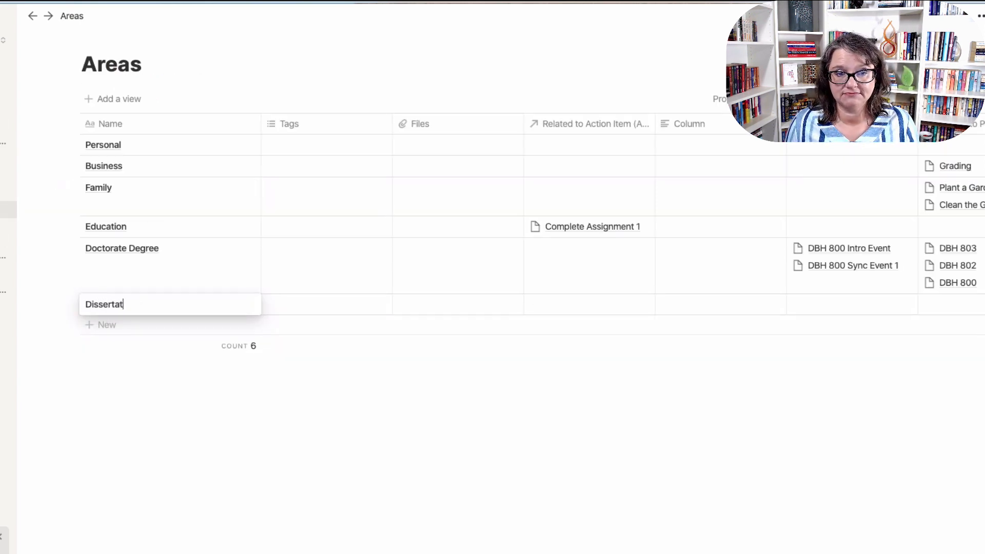
text(ion)
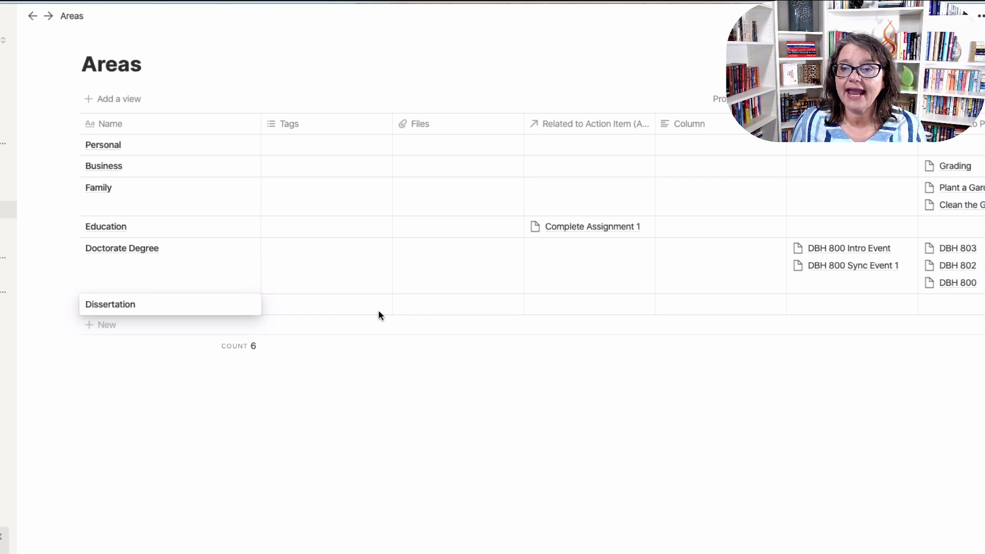
key(Return)
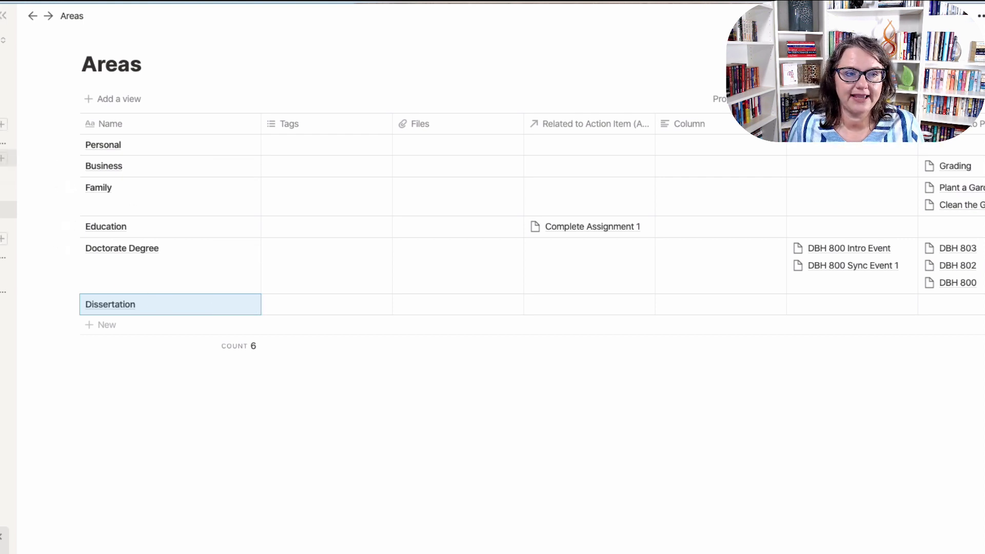
click(3, 141)
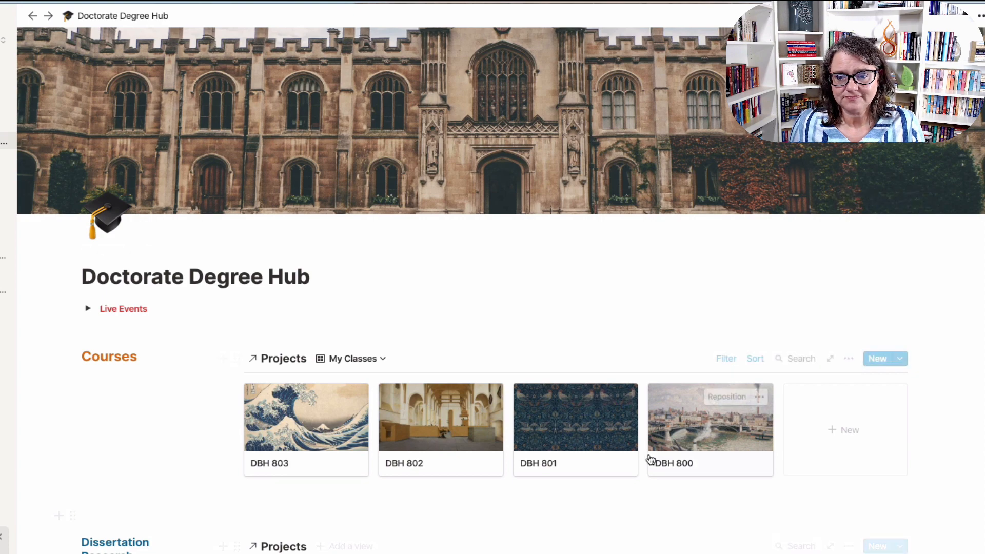
scroll(626, 431, down, 4)
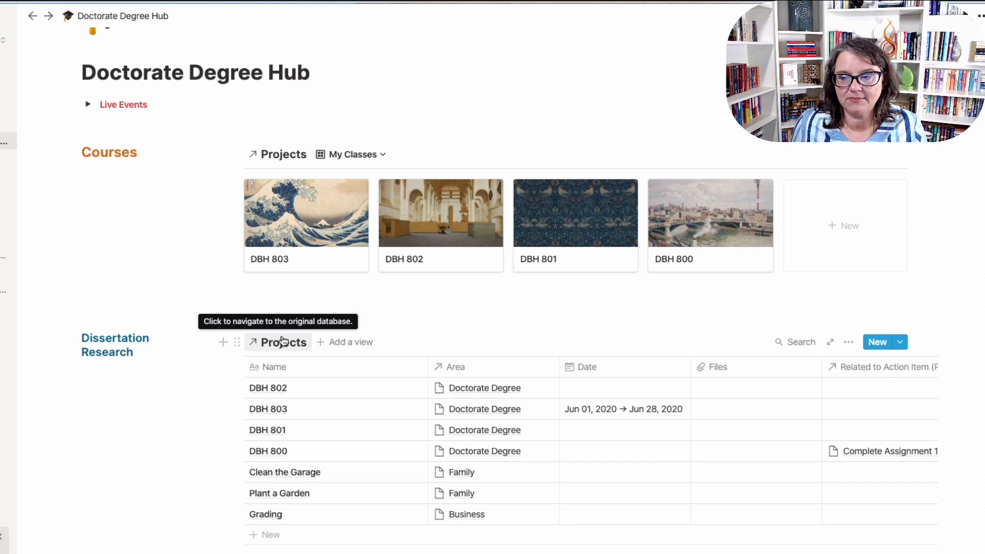
click(253, 348)
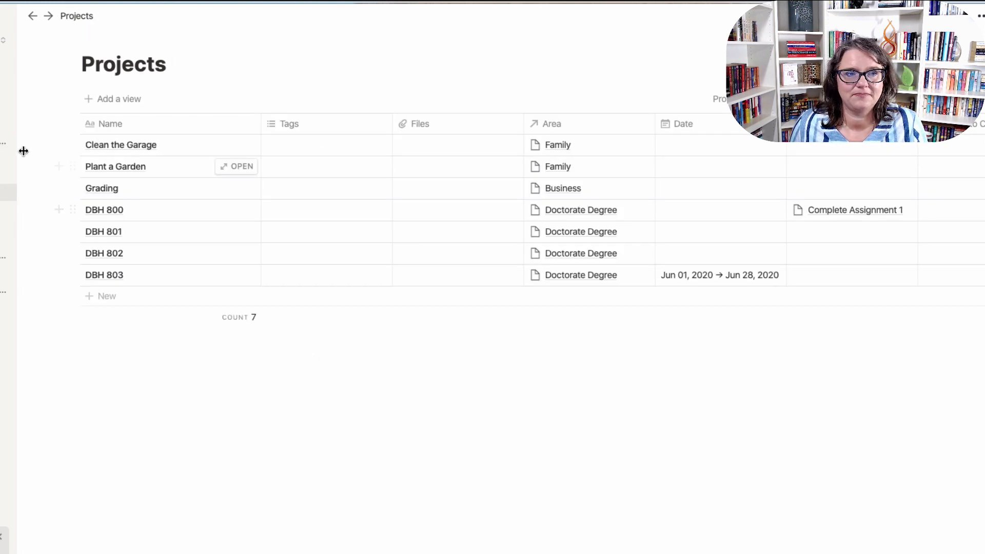
click(3, 141)
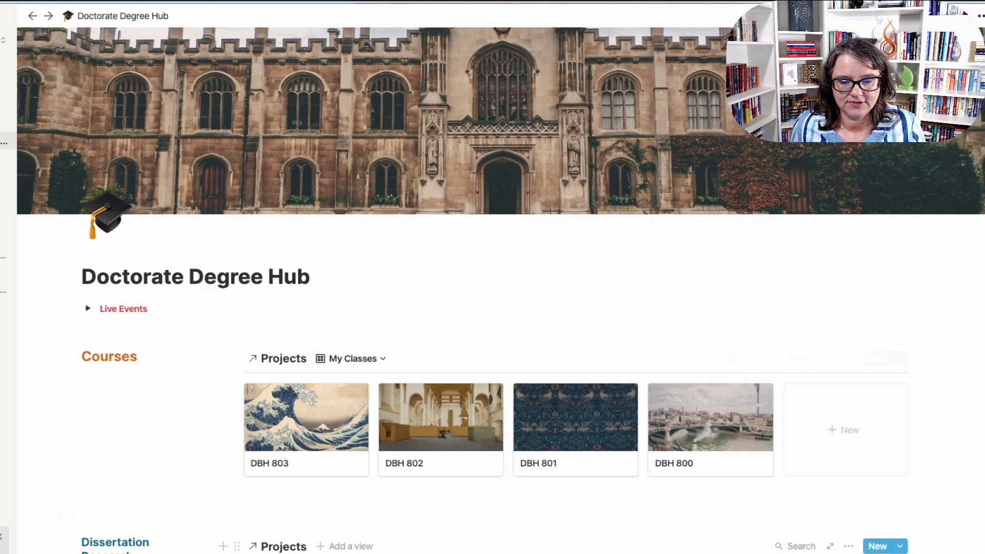
Delete the linked Projects table under Dissertation Research.
scroll(239, 477, down, 2)
click(238, 475)
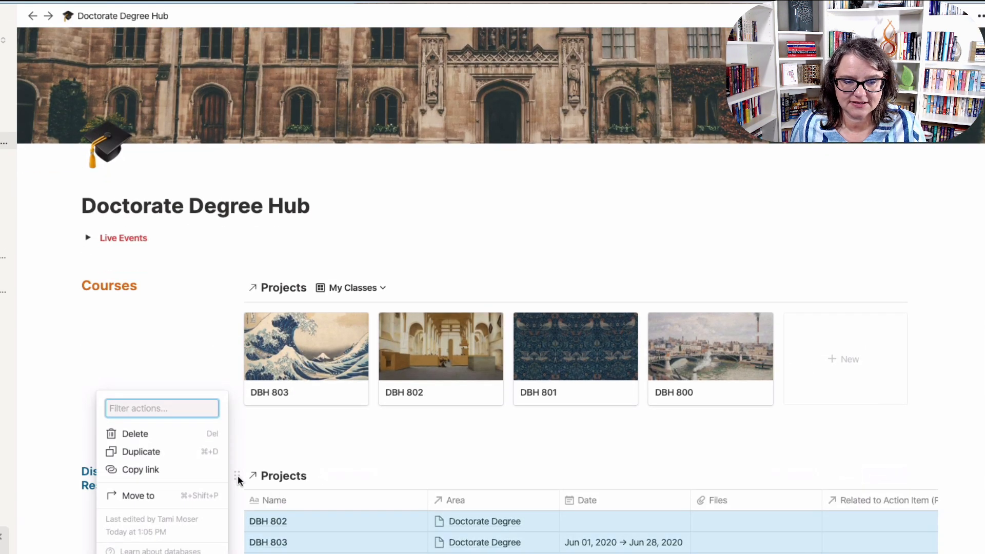
click(176, 435)
Create an empty block in its own column beside the Dissertation Research heading.
click(123, 518)
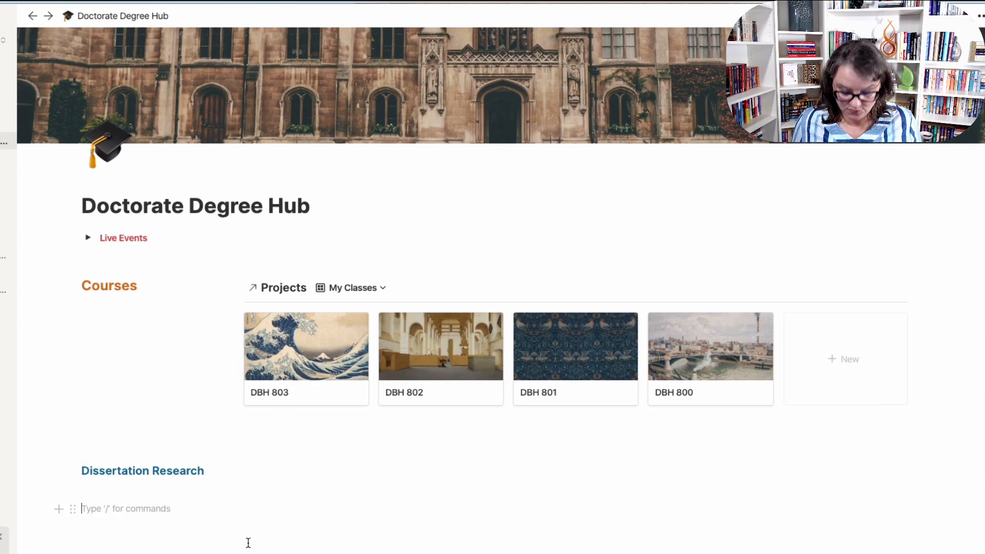
text(disser)
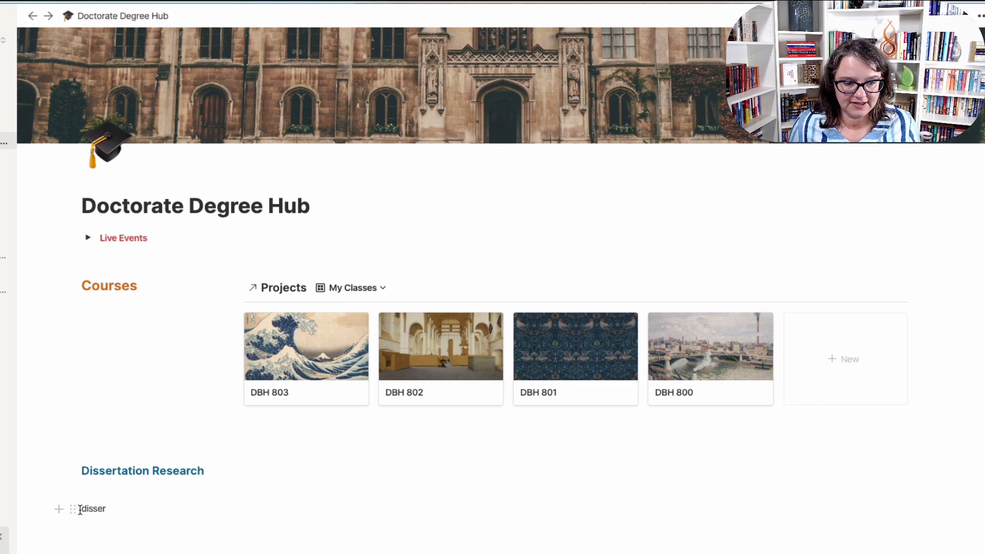
drag(72, 507, 941, 476)
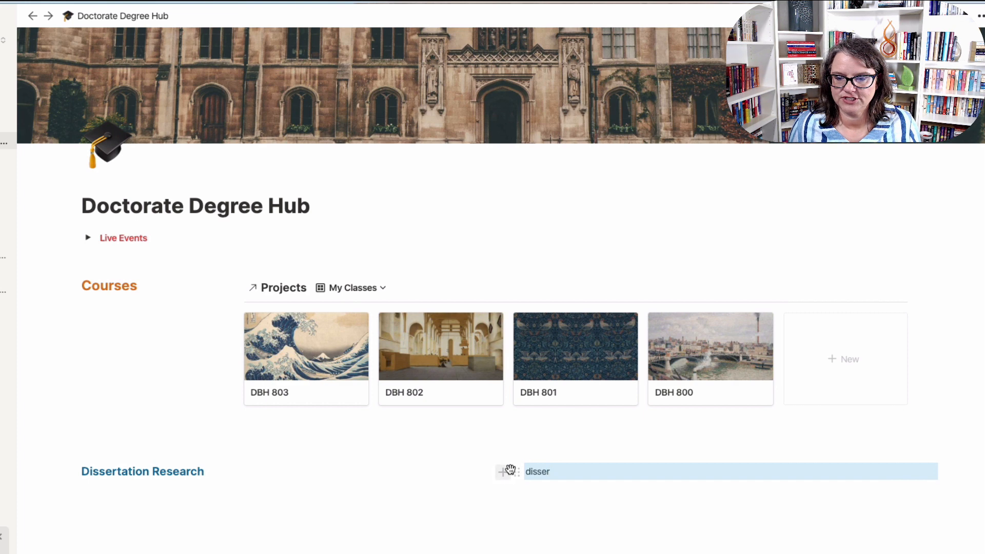
drag(510, 462, 233, 462)
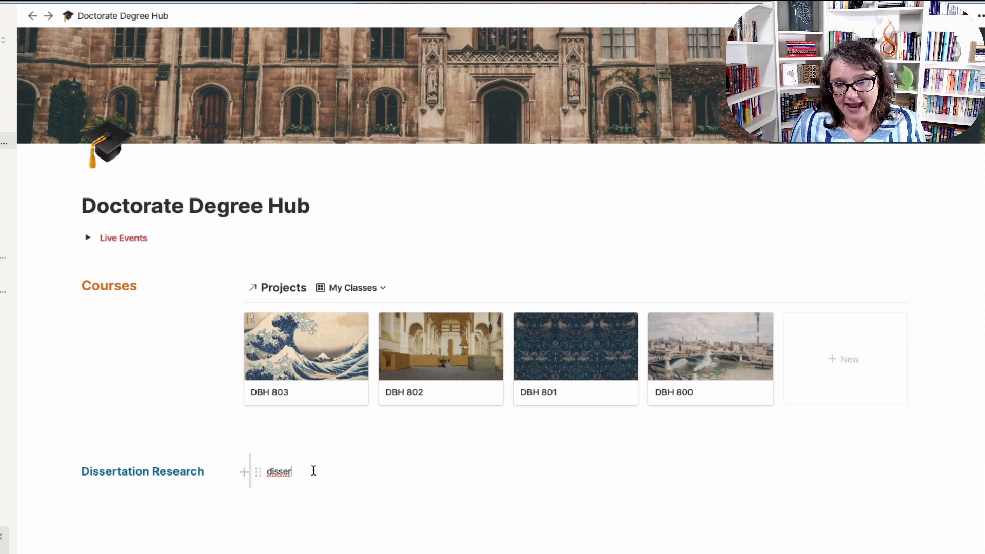
key(BackSpace)
key(BackSpace)
key(BackSpace)
key(BackSpace)
key(BackSpace)
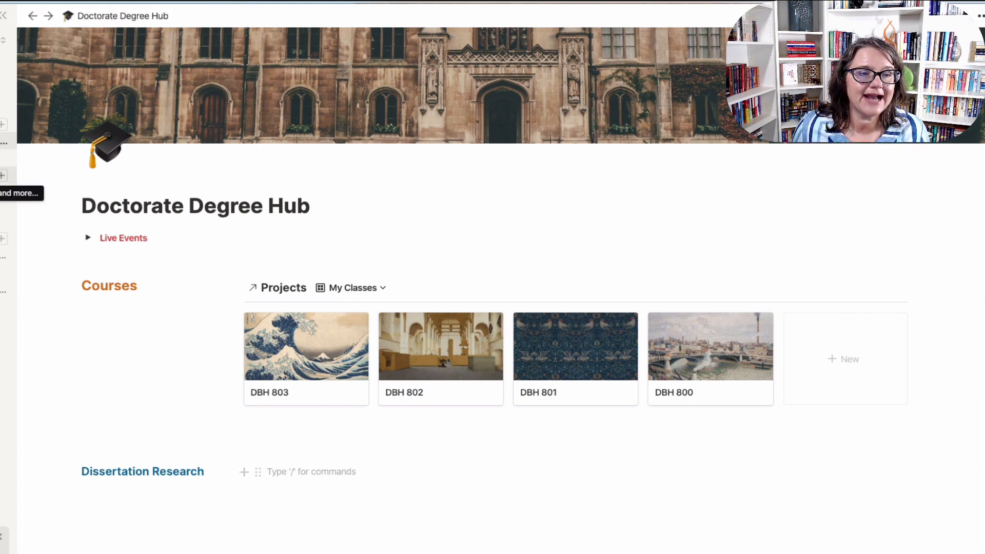
Copy the Action Item database link from the sidebar and paste it into that block.
click(3, 192)
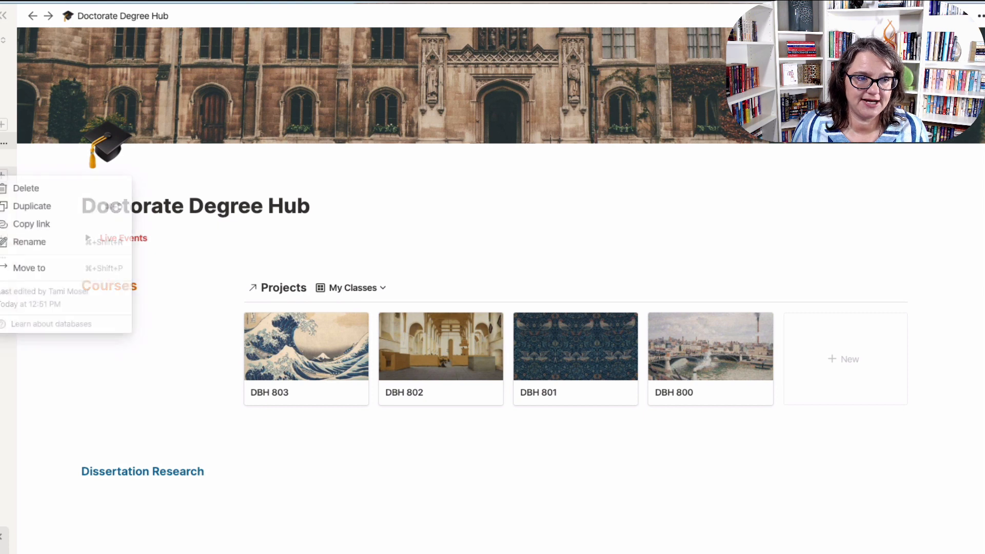
click(16, 223)
click(315, 483)
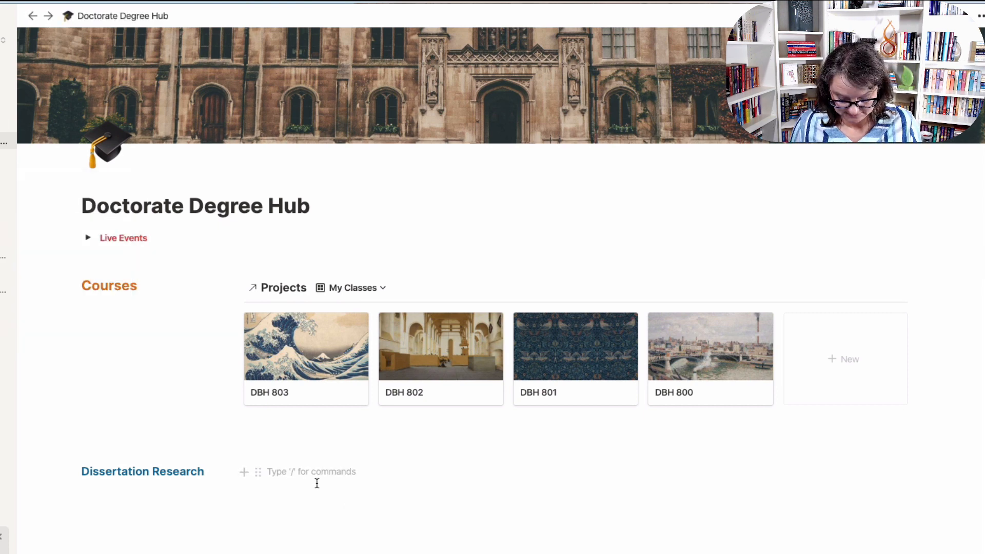
Create a linked Action Item table filtered to Area contains Dissertation.
click(718, 511)
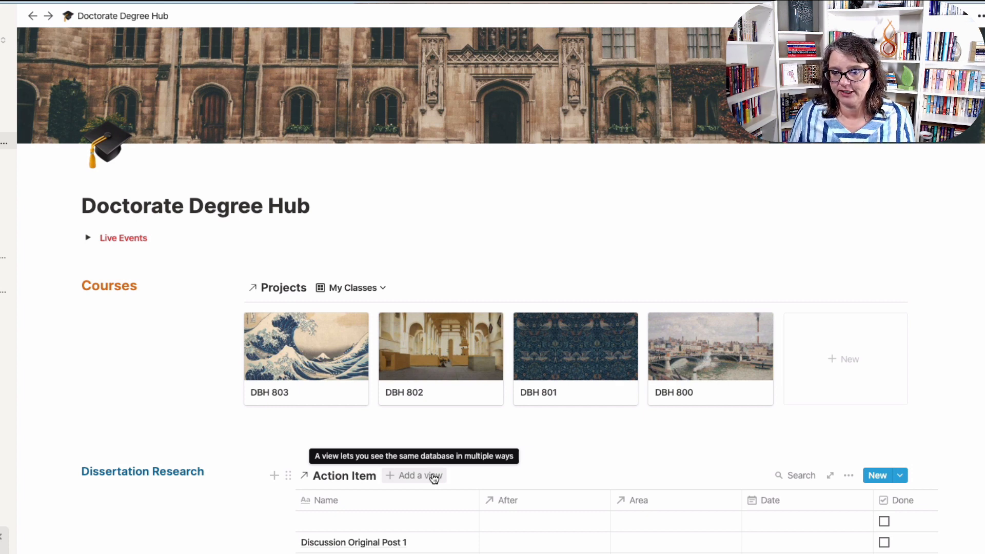
click(846, 475)
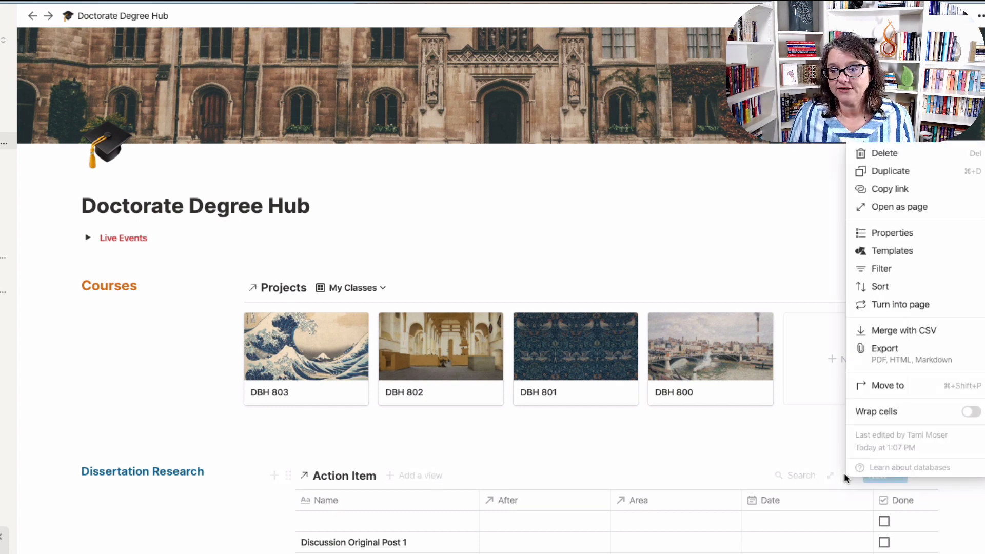
click(882, 268)
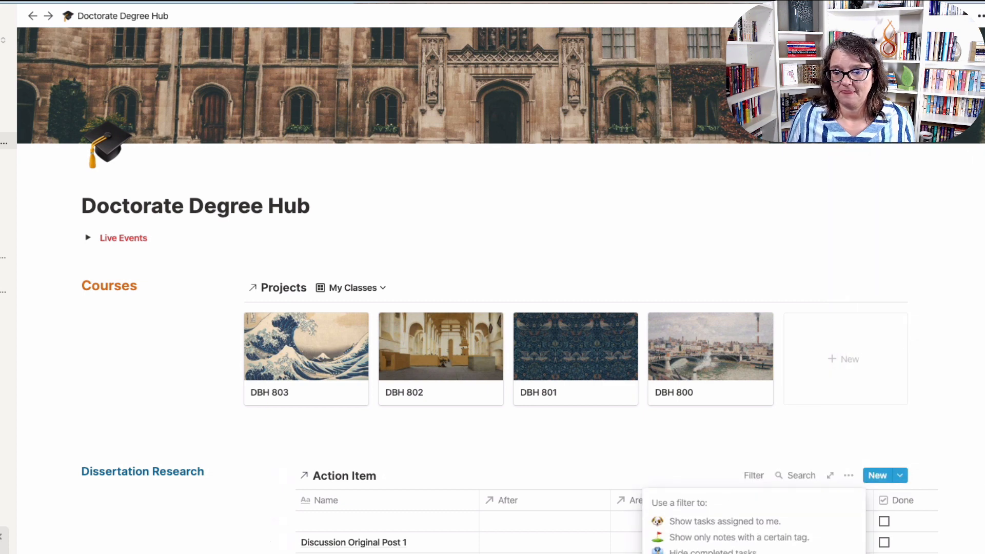
click(677, 551)
click(683, 503)
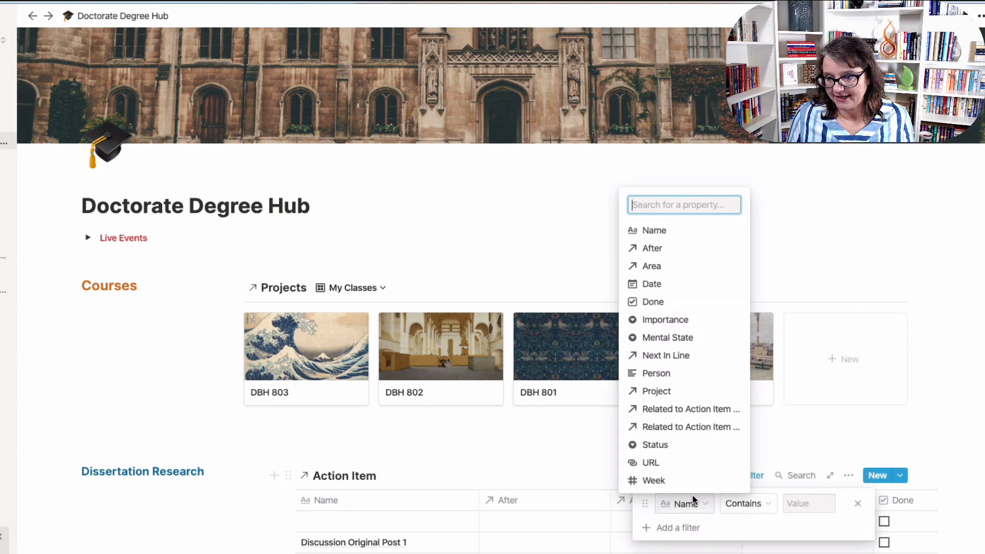
click(677, 267)
click(799, 501)
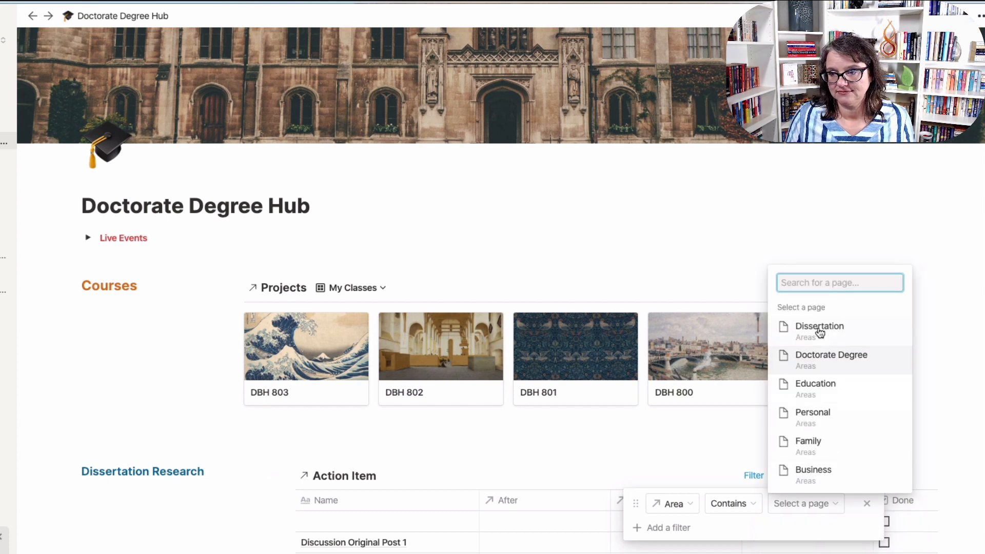
click(820, 331)
click(599, 435)
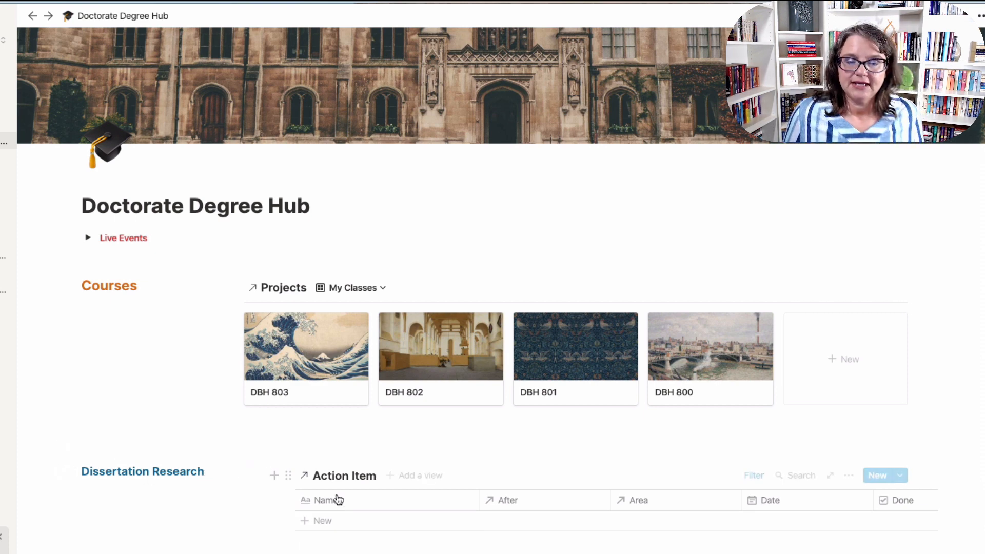
Narrow the Dissertation Research column so the table widens, then preview and close DBH 803.
drag(246, 470, 219, 470)
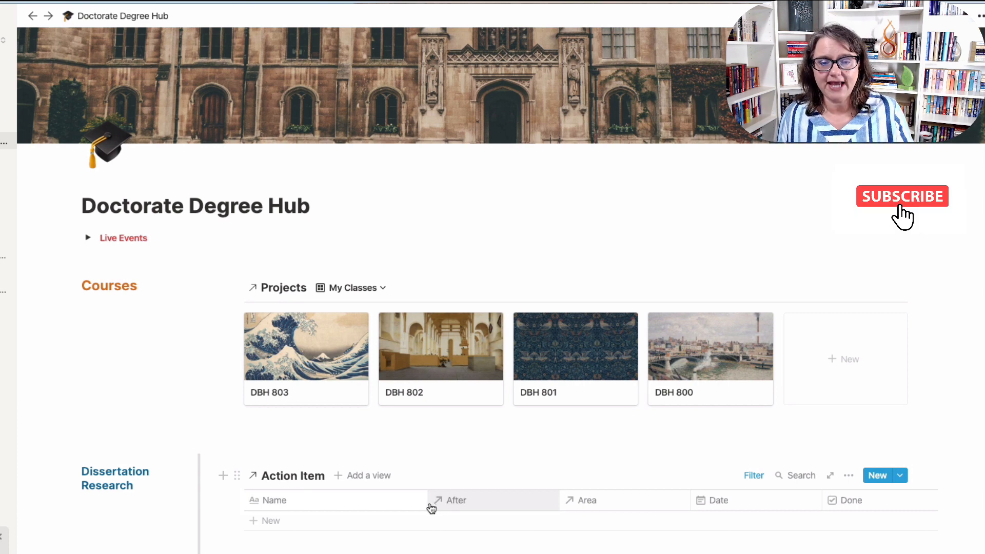
click(309, 380)
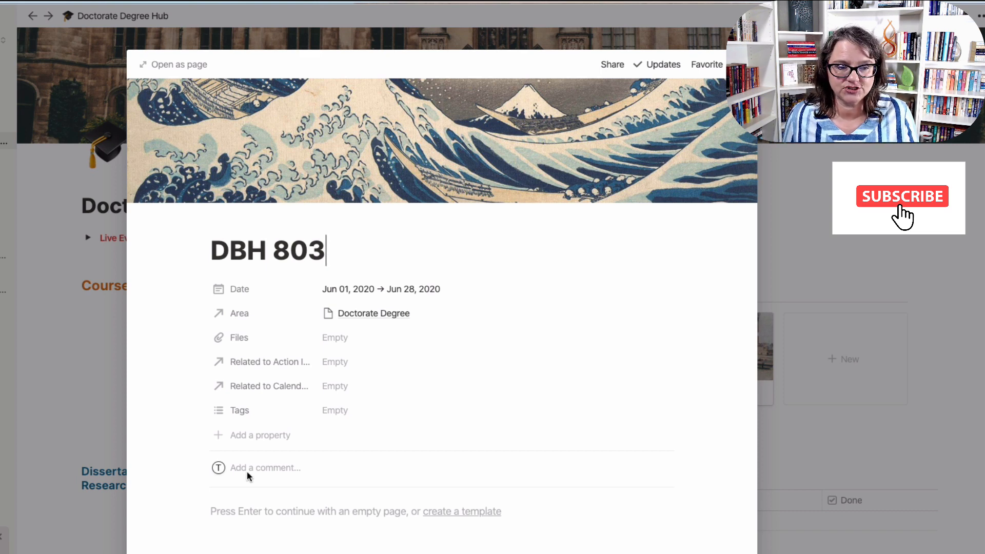
click(75, 370)
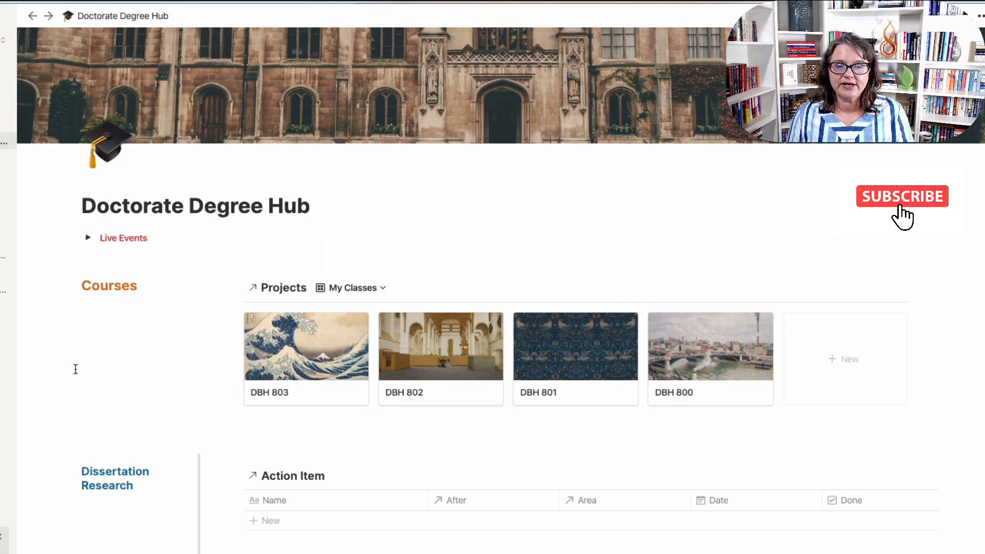